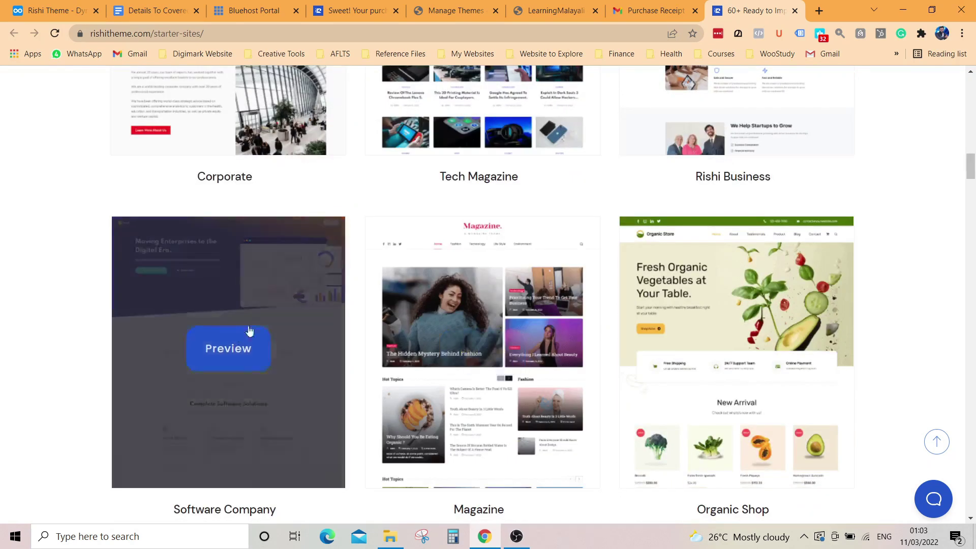
# Step: Open the 'Steps to Import' link from the Rishi Theme purchase email in a new tab
pyautogui.scroll(3, 558, 281)
pyautogui.scroll(-1, 746, 340)
pyautogui.scroll(-3, 737, 341)
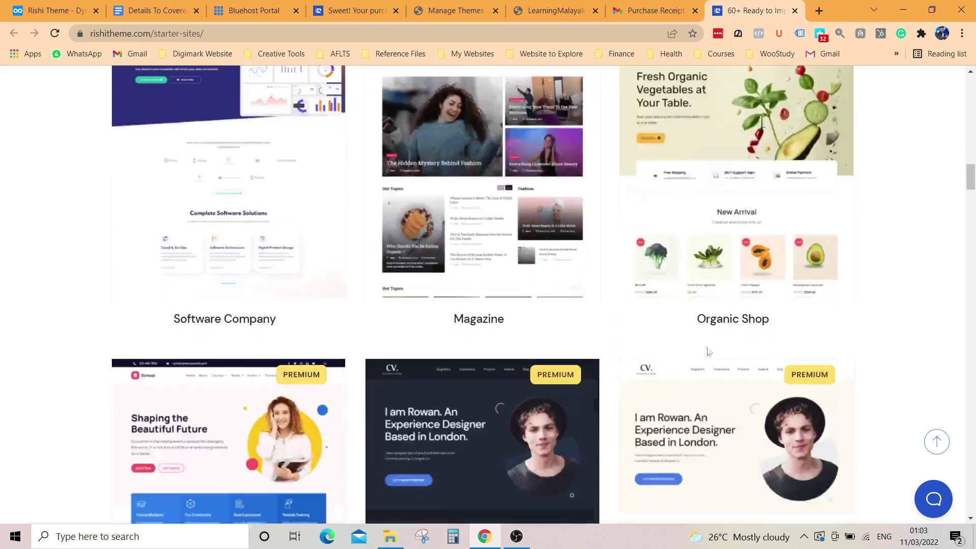
pyautogui.scroll(-2, 432, 305)
pyautogui.scroll(-7, 416, 276)
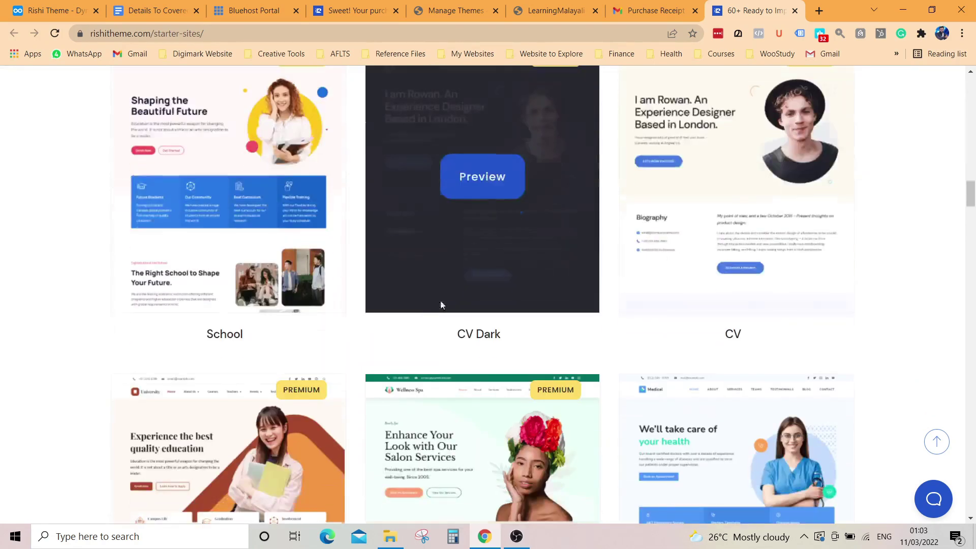
pyautogui.scroll(-1, 737, 307)
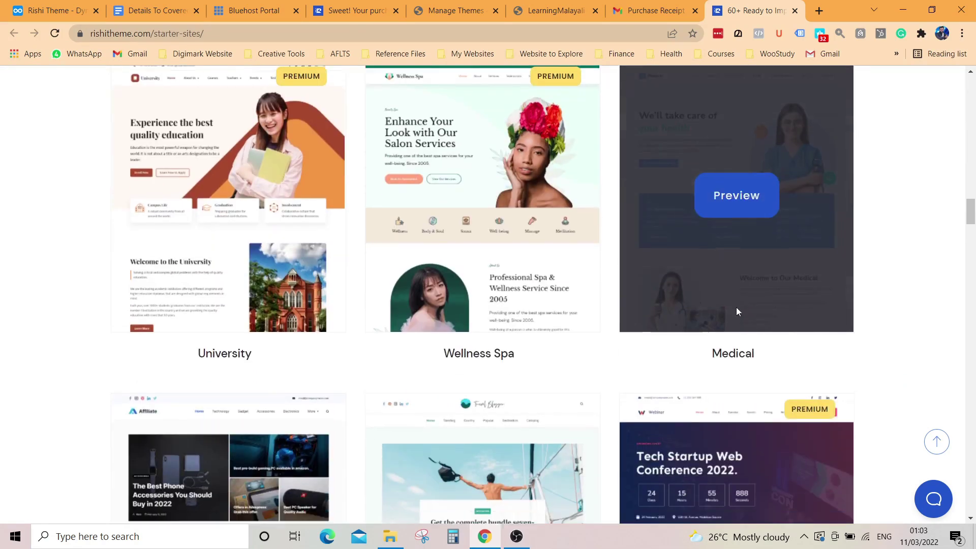
pyautogui.scroll(15, 726, 300)
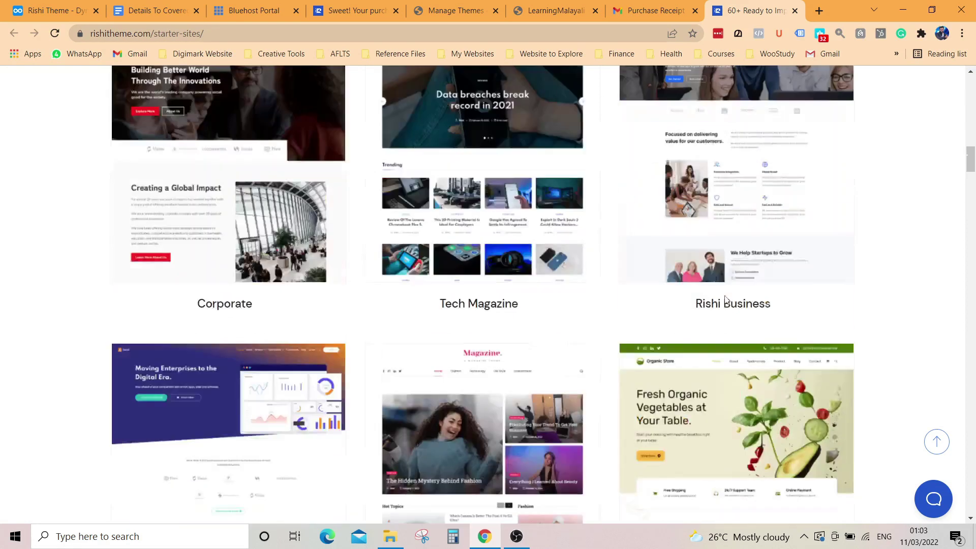
pyautogui.click(656, 11)
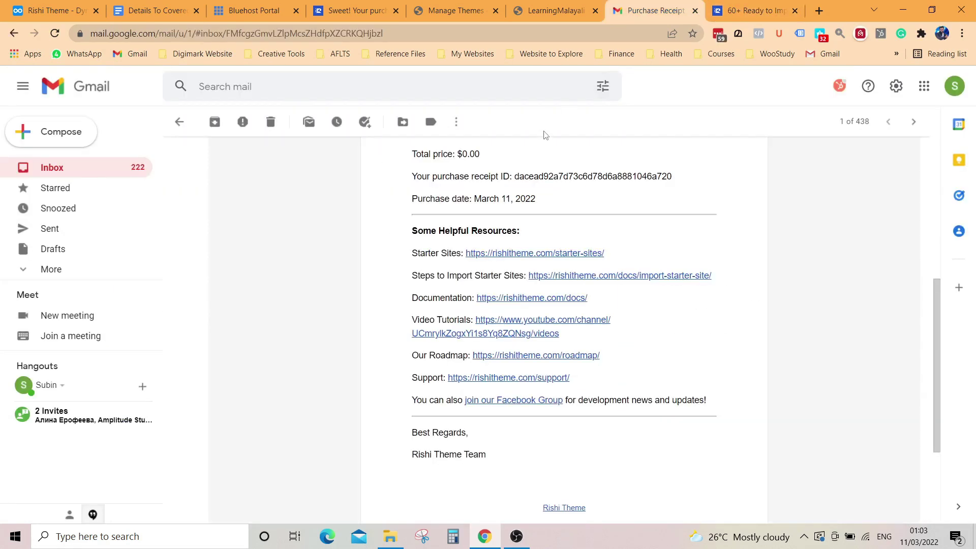
pyautogui.rightClick(610, 278)
pyautogui.click(638, 283)
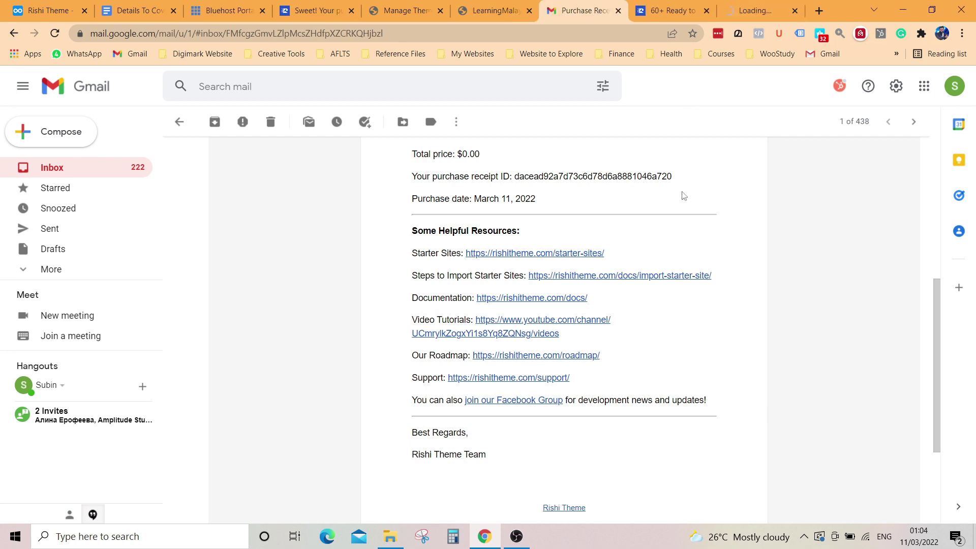
pyautogui.hotkey('ctrl', '9')
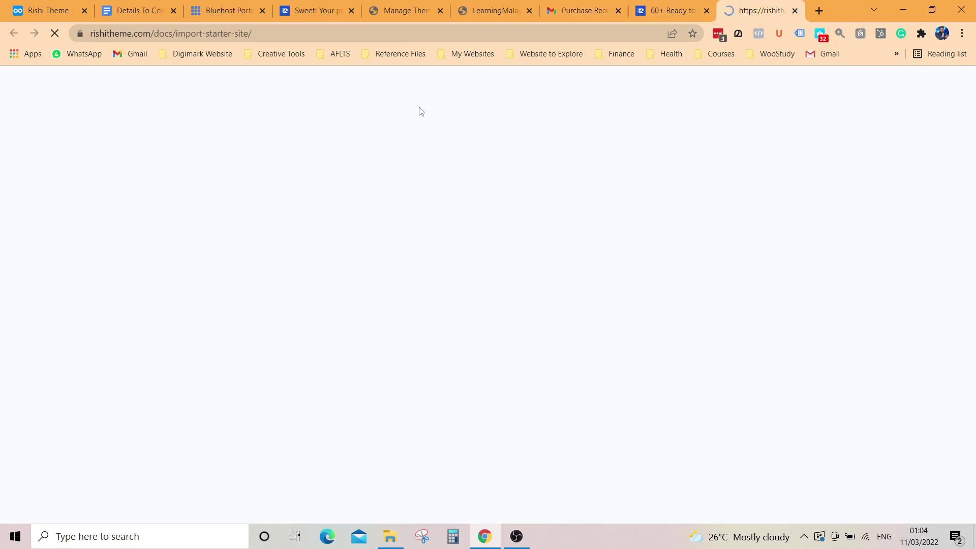
# Step: Read the import steps, noting Demo Importer Plus and Browse Rishi Starter Templates, then return to Themes
pyautogui.scroll(-5, 529, 280)
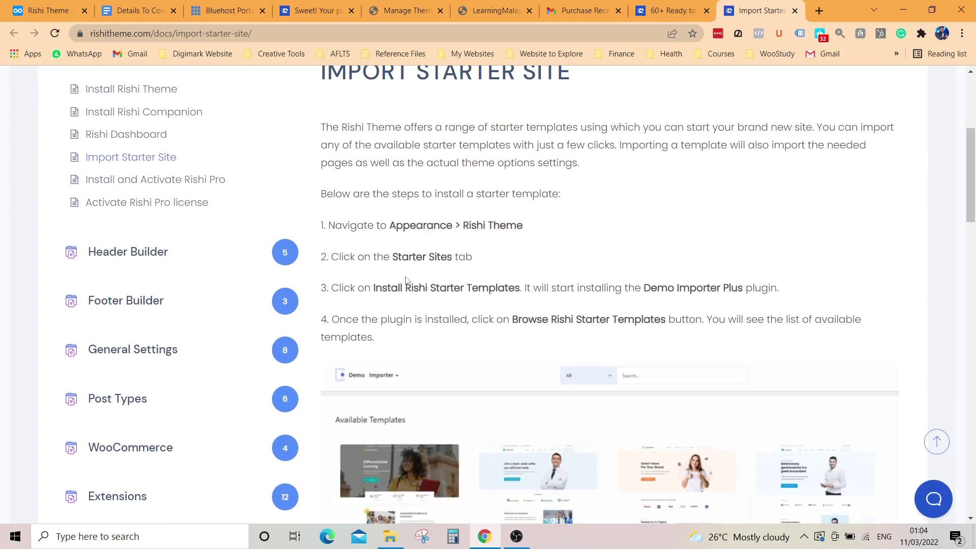
pyautogui.moveTo(380, 291); pyautogui.dragTo(544, 290)
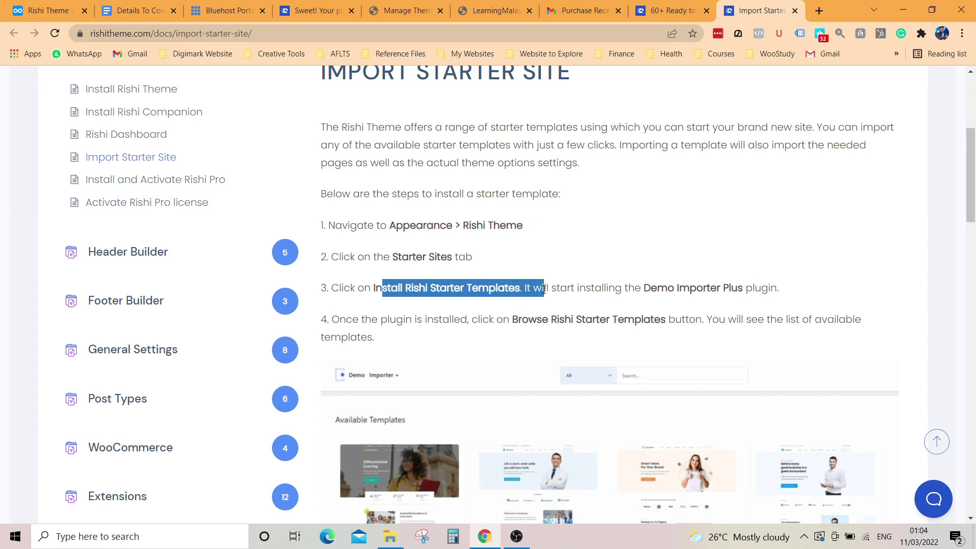
pyautogui.click(601, 304)
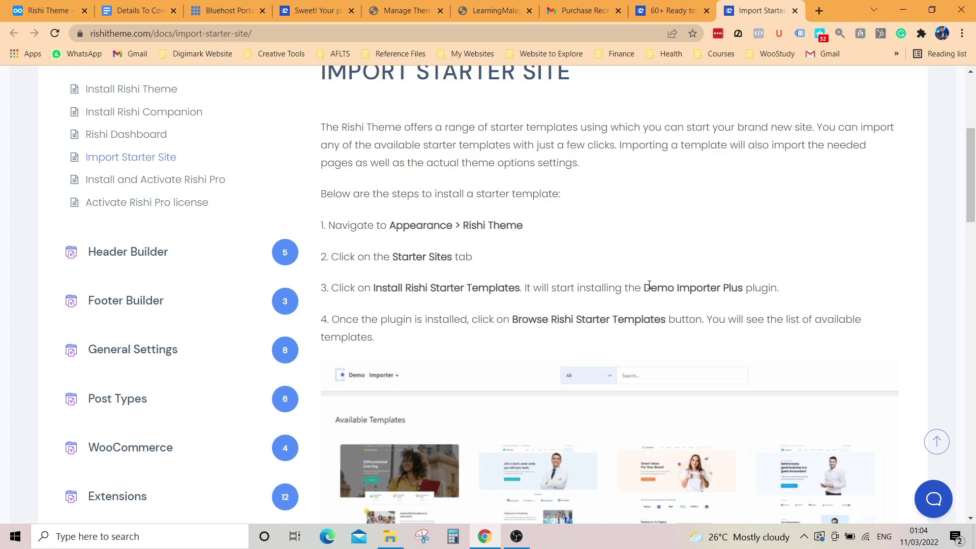
pyautogui.moveTo(644, 292); pyautogui.dragTo(743, 284)
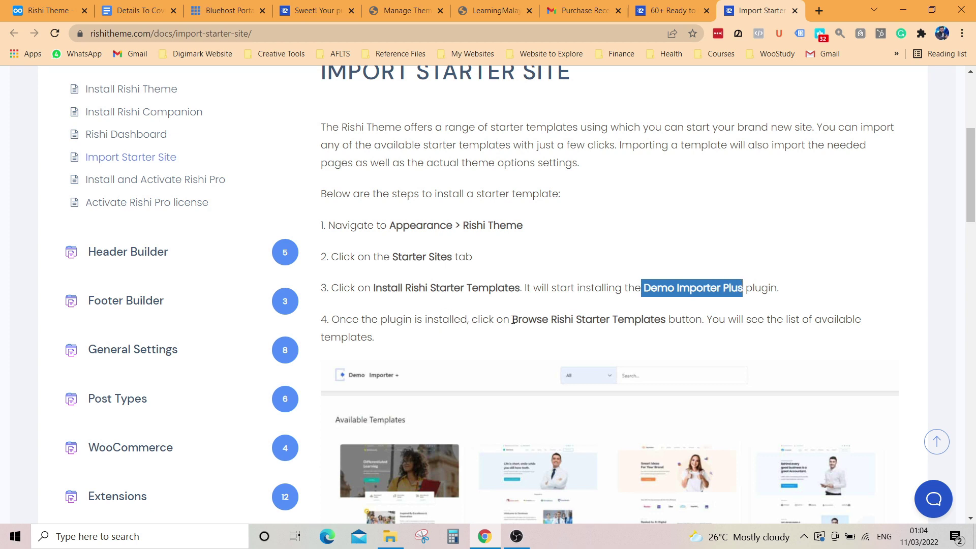
pyautogui.moveTo(513, 322); pyautogui.dragTo(668, 321)
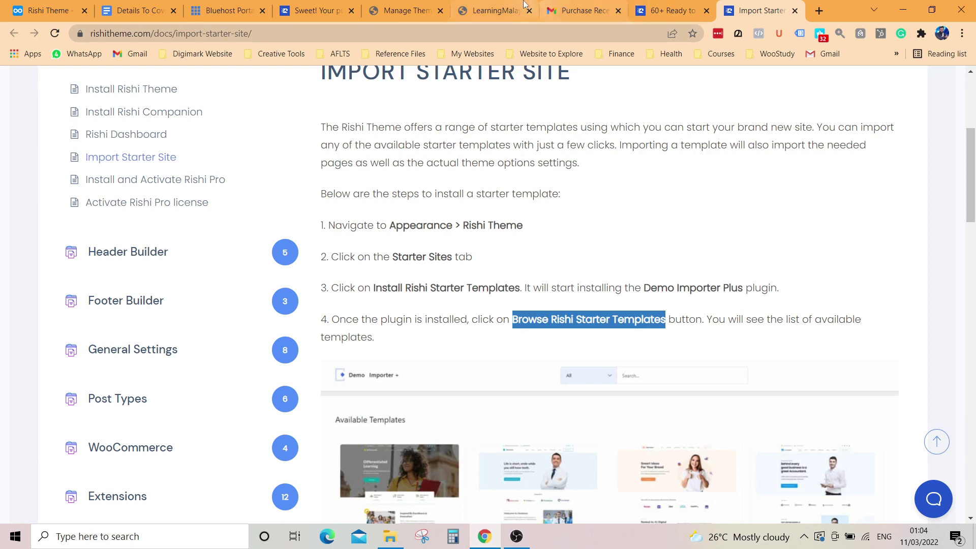
pyautogui.click(480, 11)
pyautogui.click(405, 11)
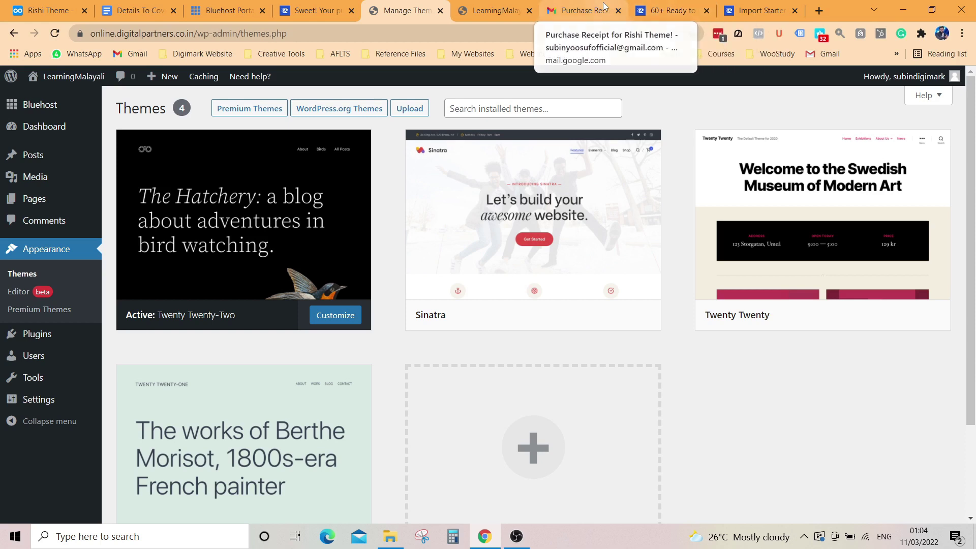
# Step: Start downloading rishi_1.1.2 from the receipt email and browse to the 2022 folder on D:
pyautogui.click(585, 10)
pyautogui.scroll(-3, 456, 305)
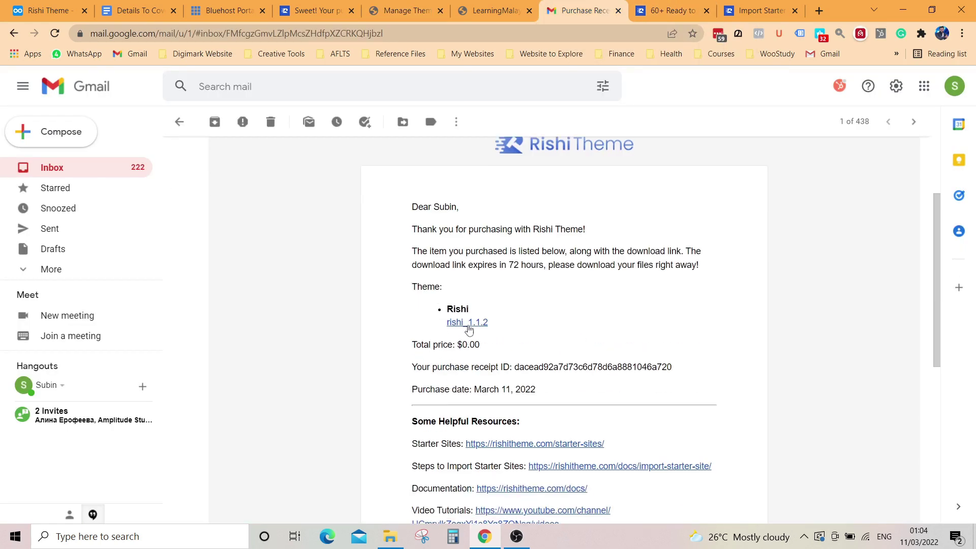
pyautogui.click(468, 324)
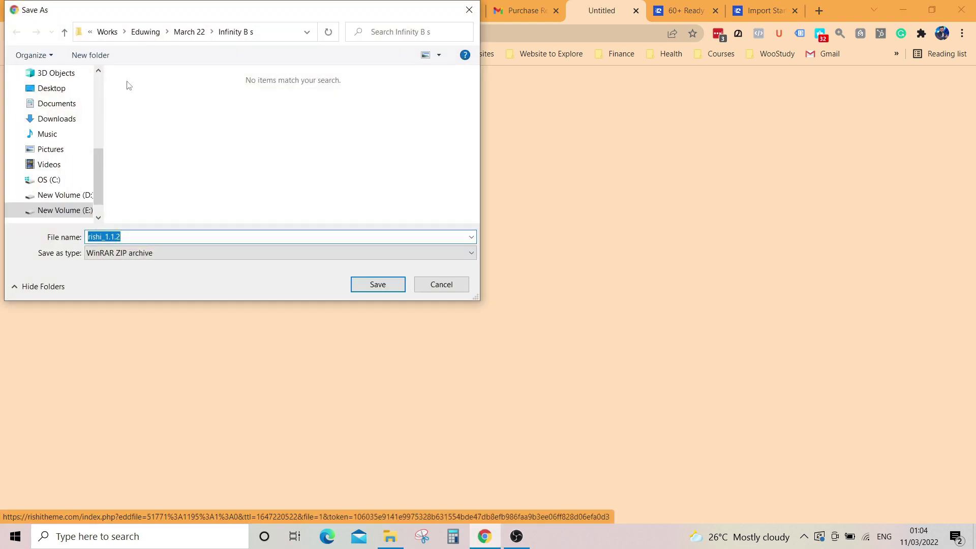
pyautogui.click(63, 194)
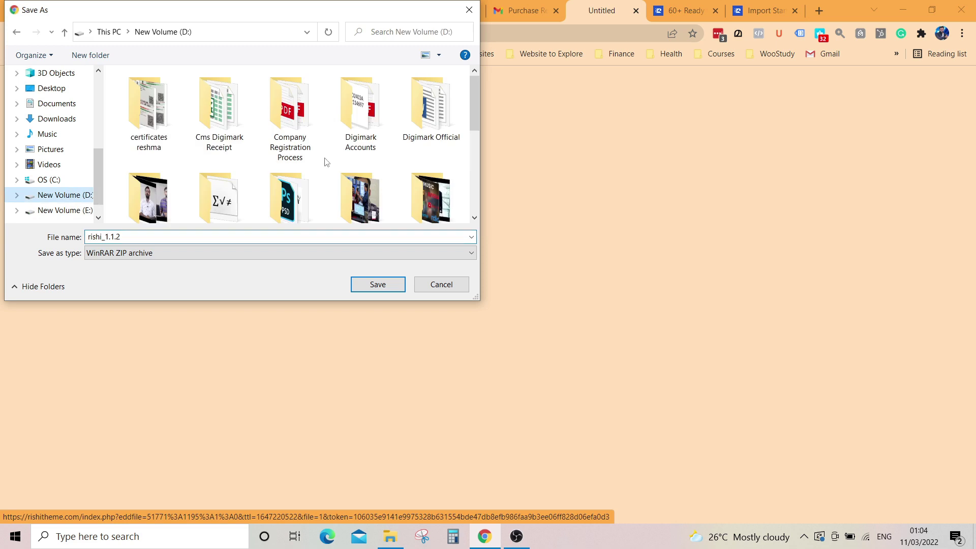
pyautogui.click(216, 171)
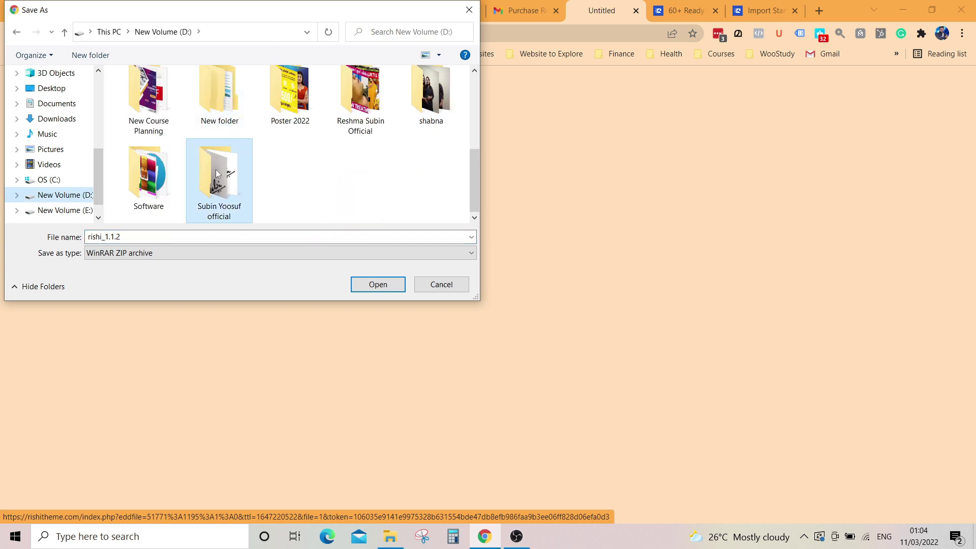
pyautogui.doubleClick(235, 175)
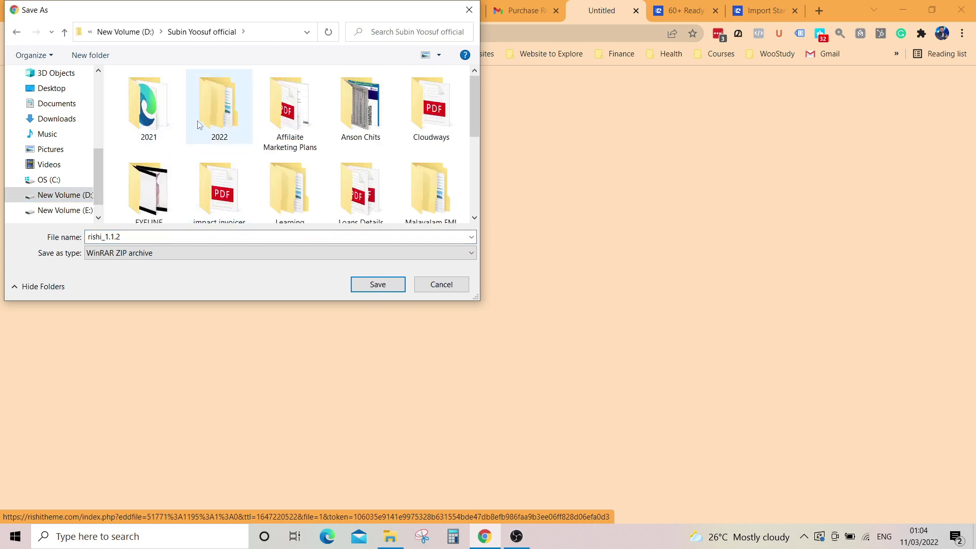
pyautogui.doubleClick(199, 129)
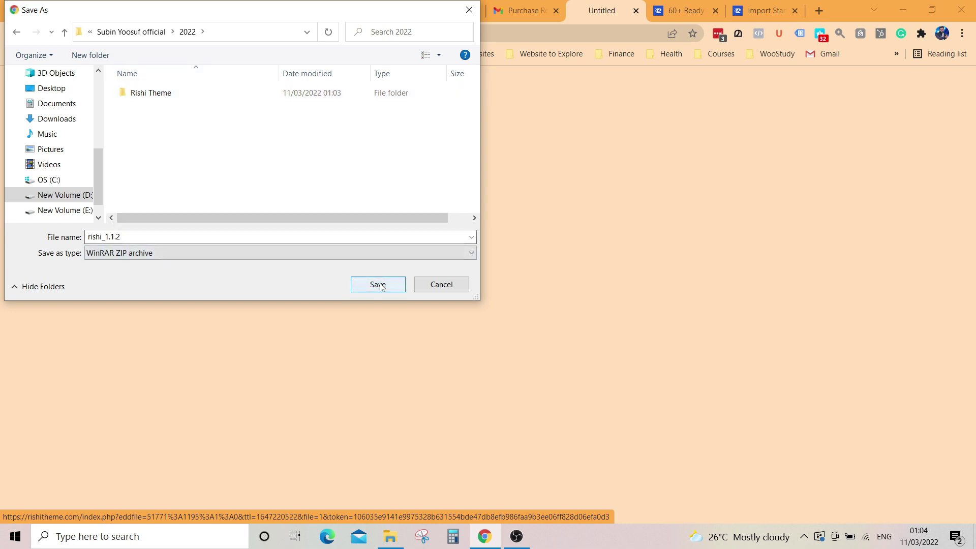
# Step: Create a 'Rishi Theme File' folder inside 2022 and save the zip there
pyautogui.click(90, 55)
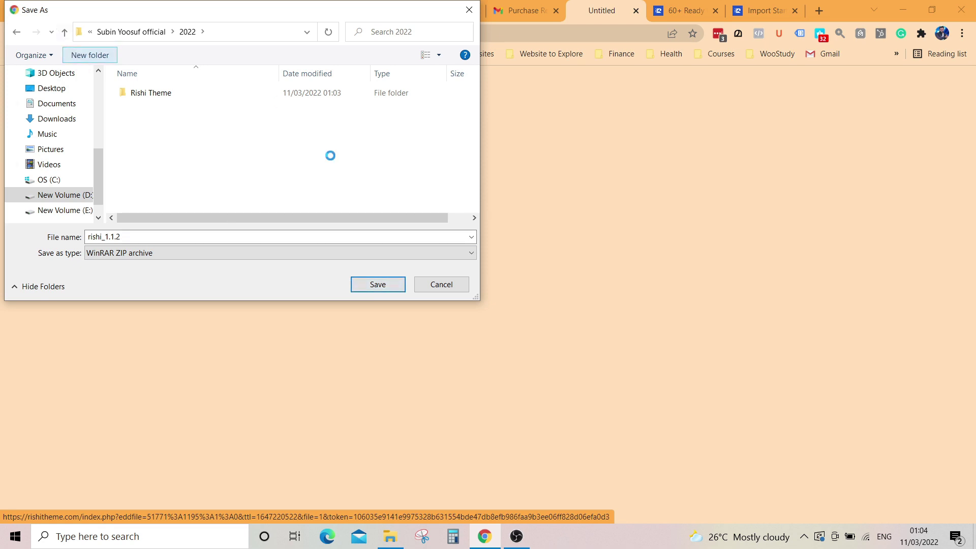
pyautogui.write('T')
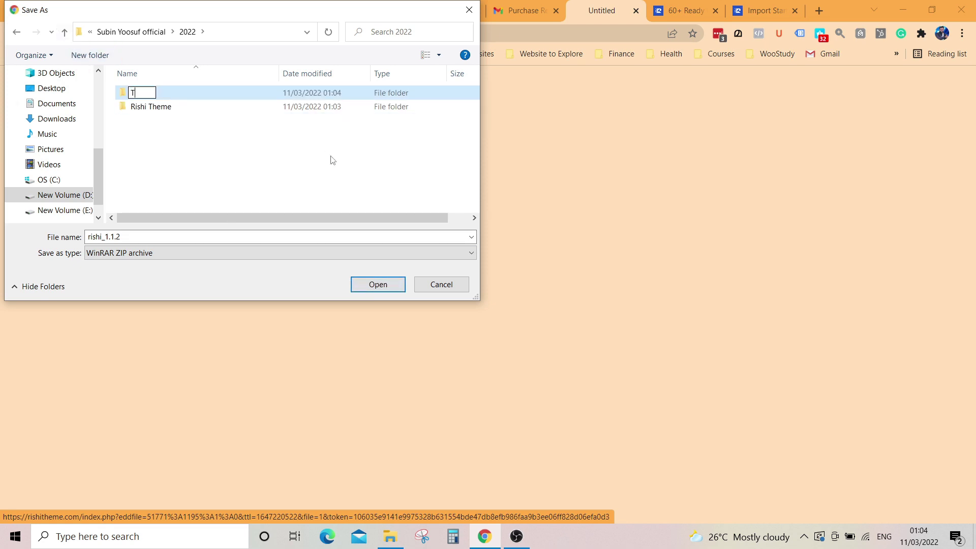
pyautogui.press('BackSpace')
pyautogui.write('rishi')
pyautogui.press('BackSpace')
pyautogui.press('BackSpace')
pyautogui.press('BackSpace')
pyautogui.press('BackSpace')
pyautogui.write('IS')
pyautogui.press('BackSpace')
pyautogui.press('BackSpace')
pyautogui.press('BackSpace')
pyautogui.write('Rishi Theme File')
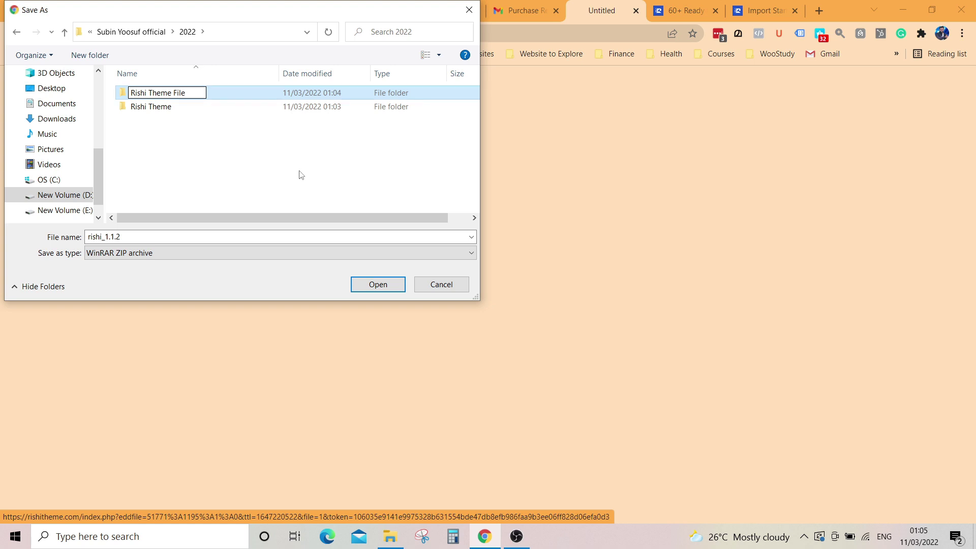
pyautogui.click(301, 174)
pyautogui.doubleClick(165, 108)
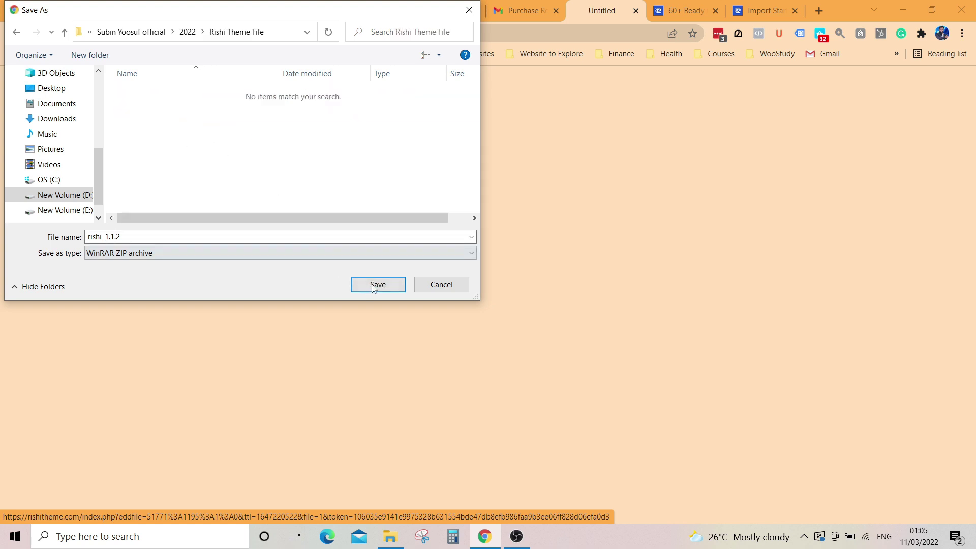
pyautogui.click(376, 285)
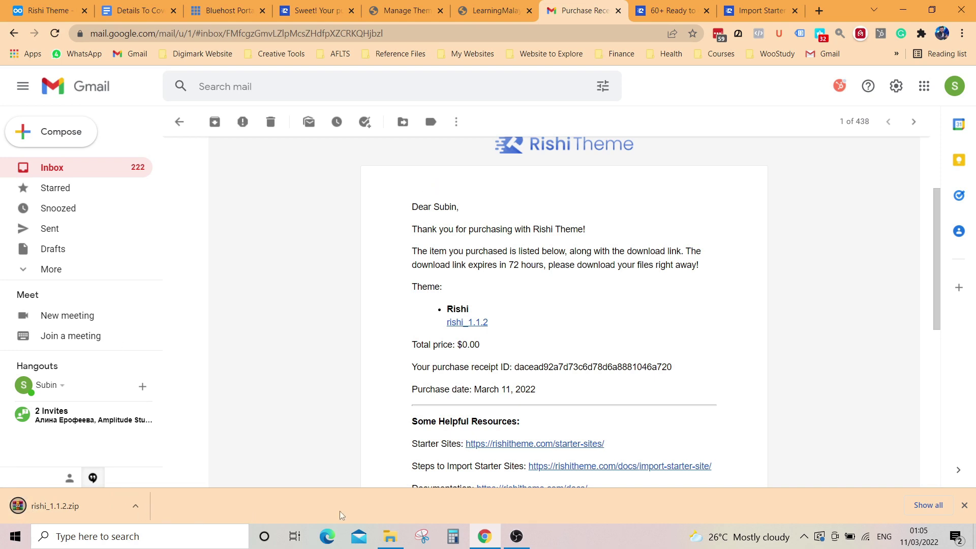
pyautogui.click(390, 536)
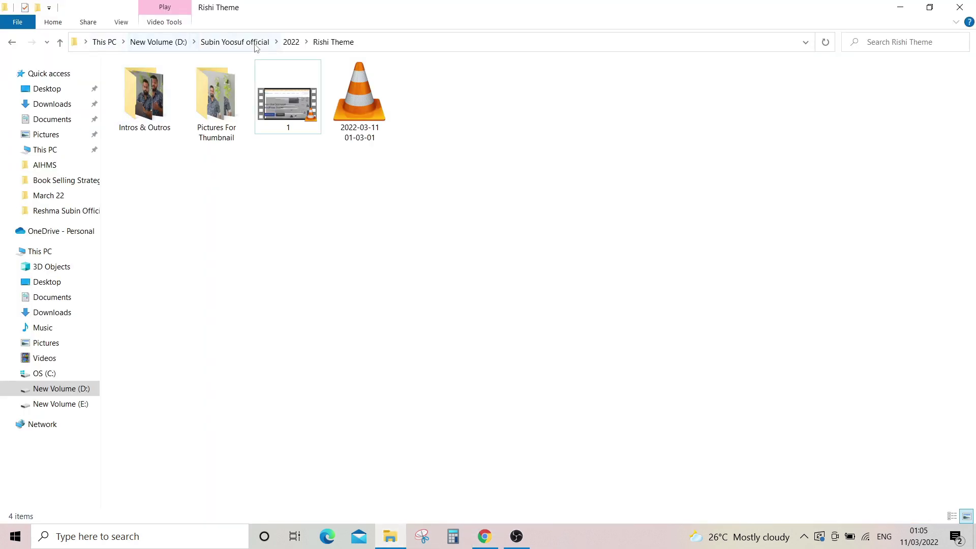
pyautogui.click(291, 41)
pyautogui.doubleClick(168, 98)
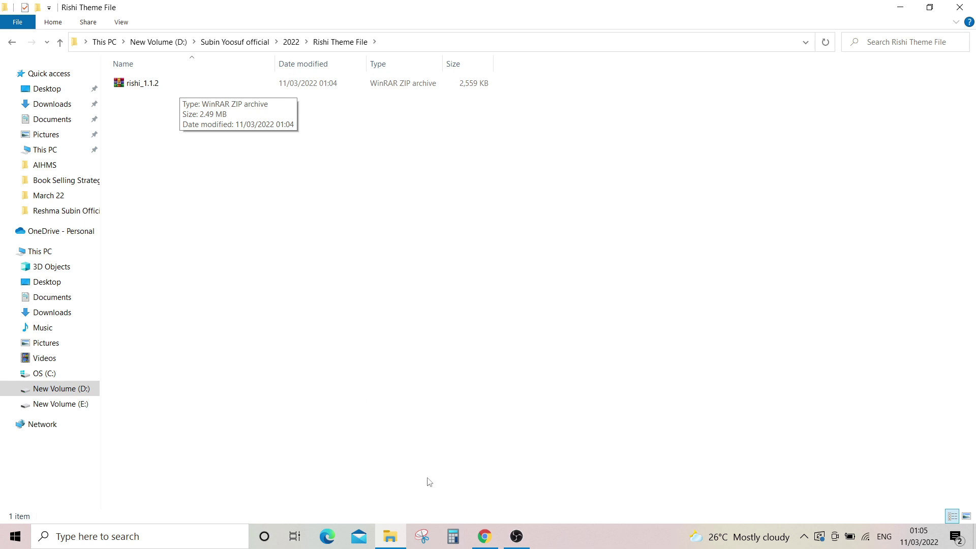
pyautogui.click(484, 537)
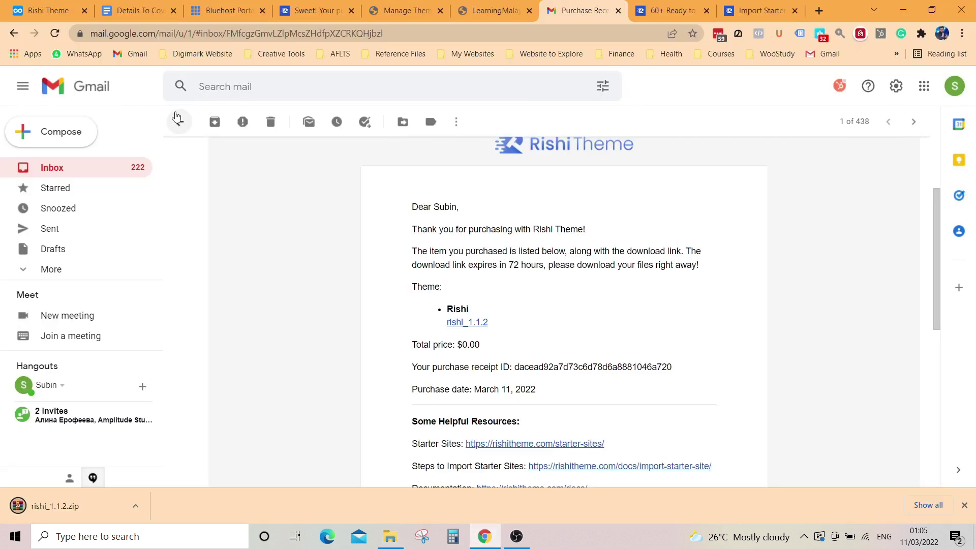
# Step: Review step 1, 'Navigate to Appearance > Rishi Theme', in the starter-site docs, then return to Themes
pyautogui.click(475, 10)
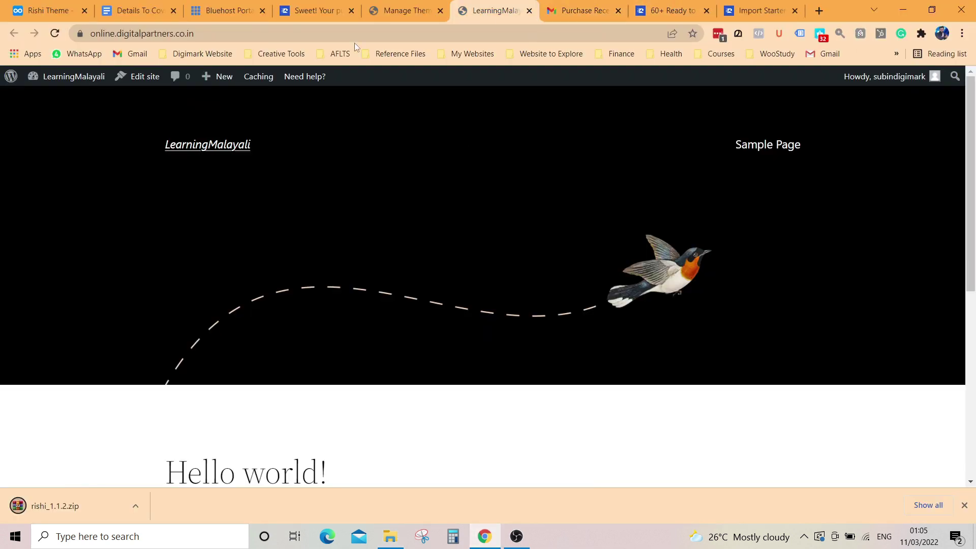
pyautogui.click(404, 11)
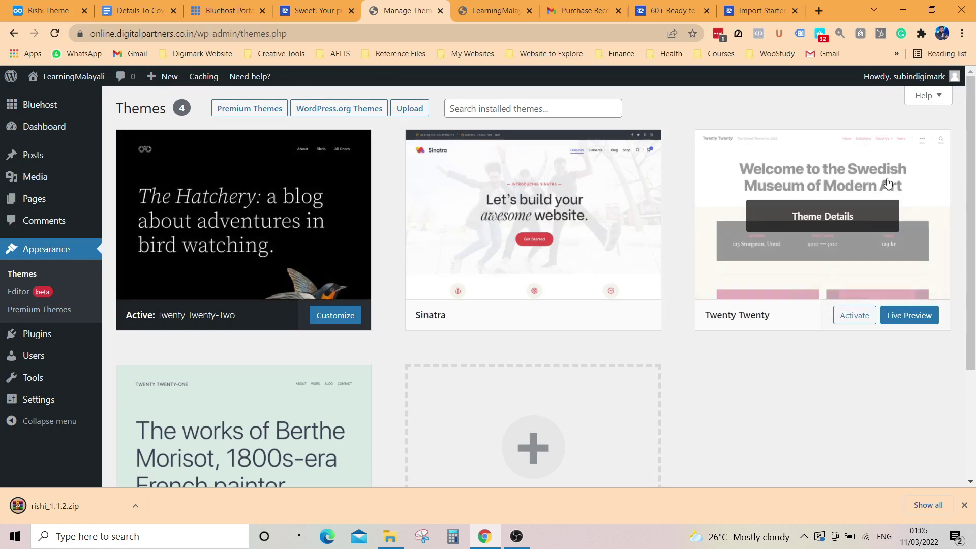
pyautogui.click(763, 13)
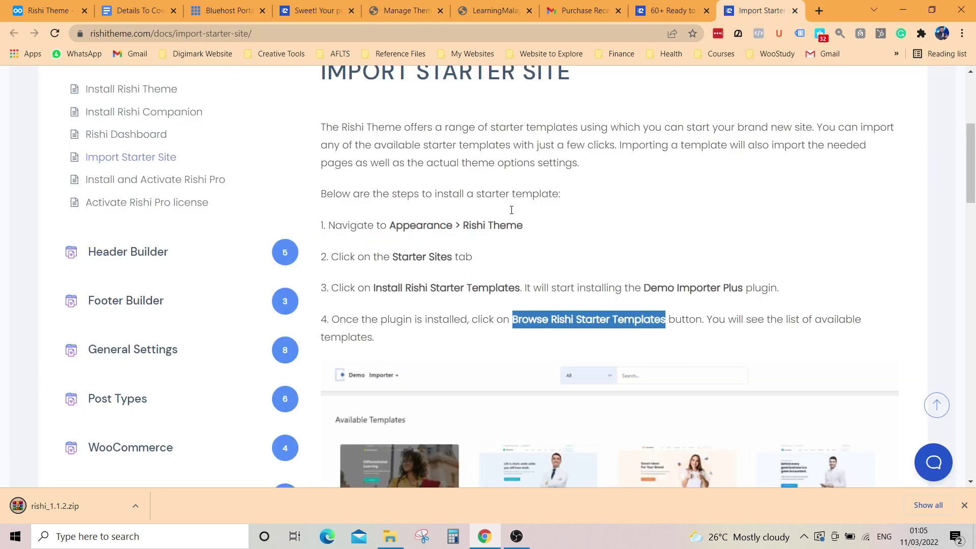
pyautogui.doubleClick(330, 226)
pyautogui.moveTo(383, 226); pyautogui.dragTo(523, 227)
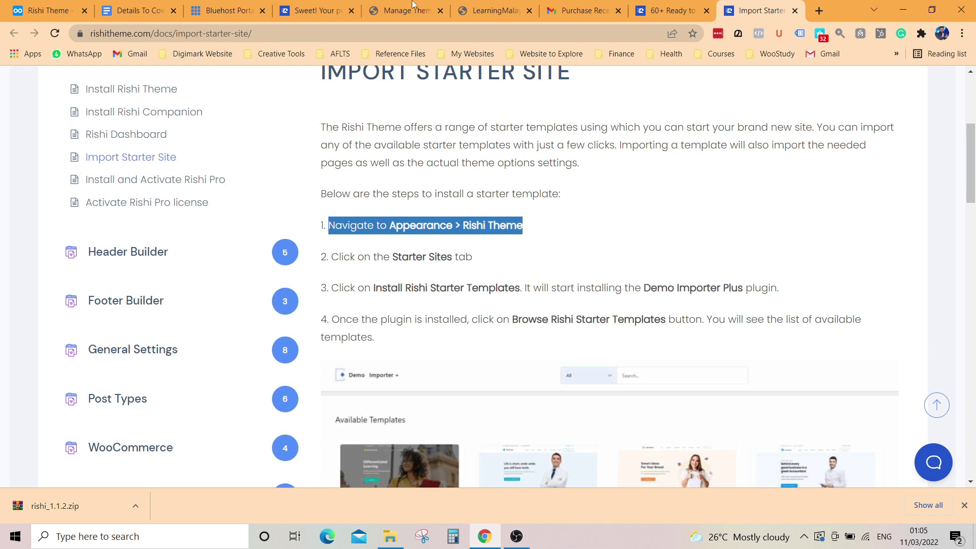
pyautogui.click(392, 11)
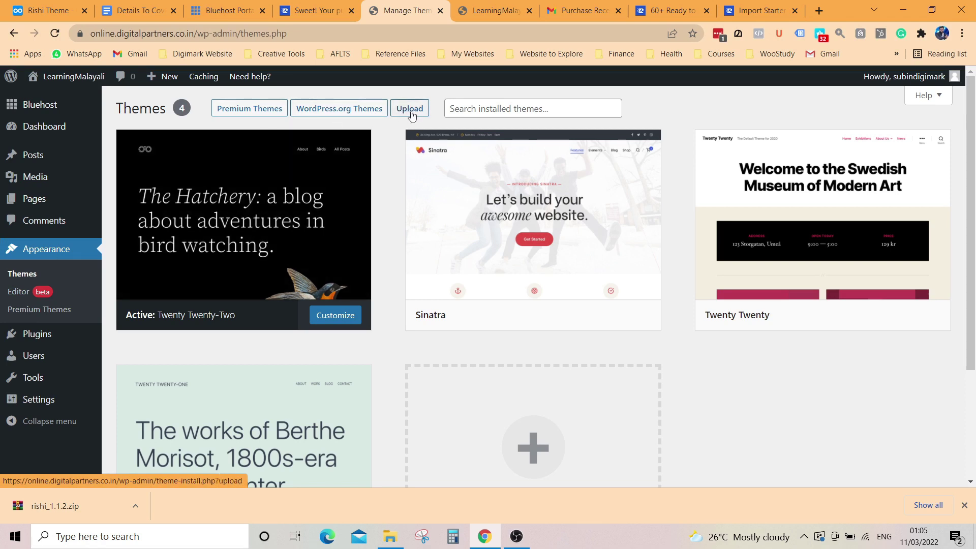
# Step: Show the Upload Theme form on Add Themes, after checking the downloaded zip in its folder
pyautogui.click(412, 113)
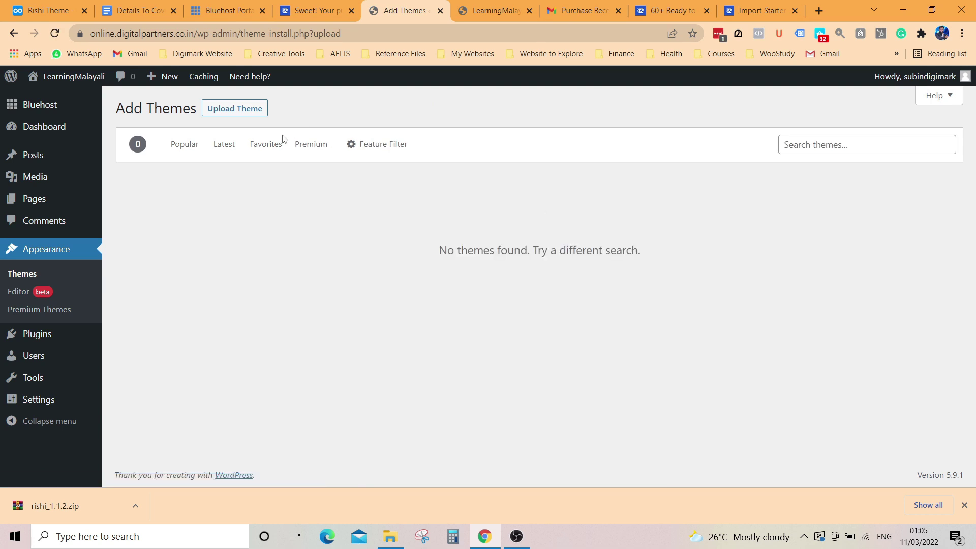
pyautogui.click(235, 109)
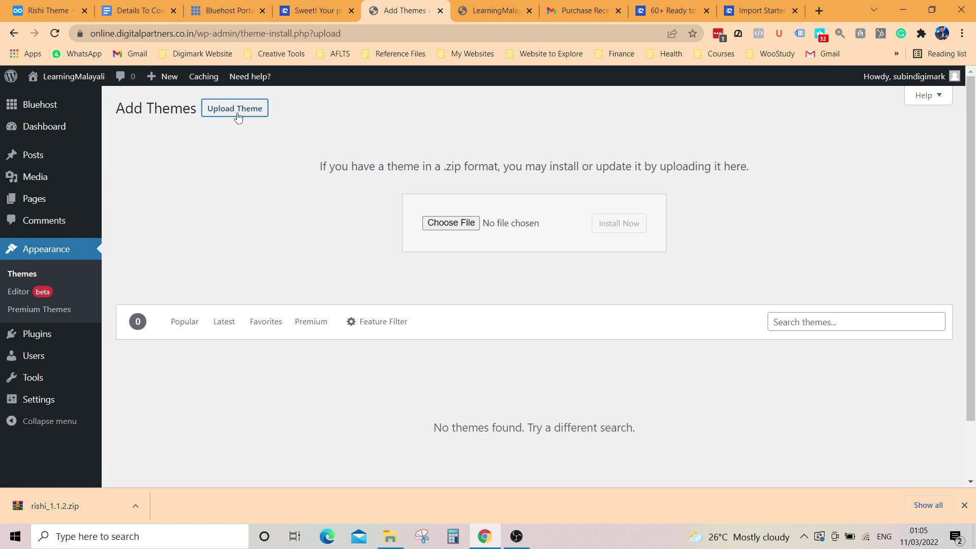
pyautogui.moveTo(319, 166); pyautogui.dragTo(763, 171)
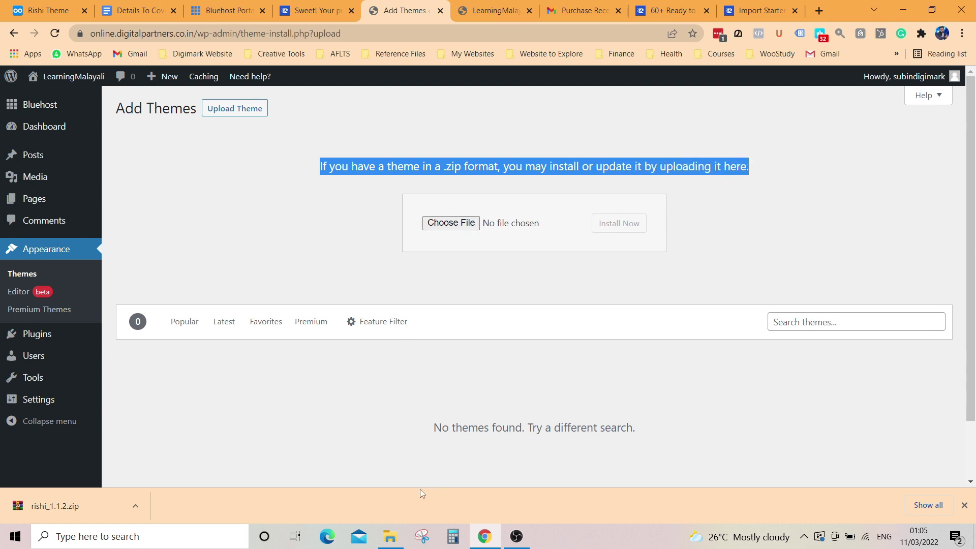
pyautogui.click(402, 537)
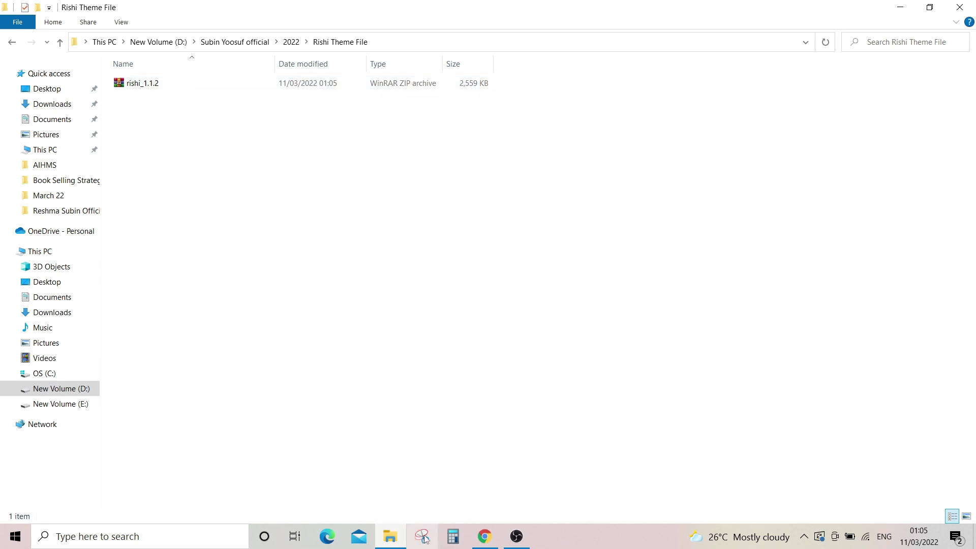
pyautogui.click(484, 537)
pyautogui.click(368, 213)
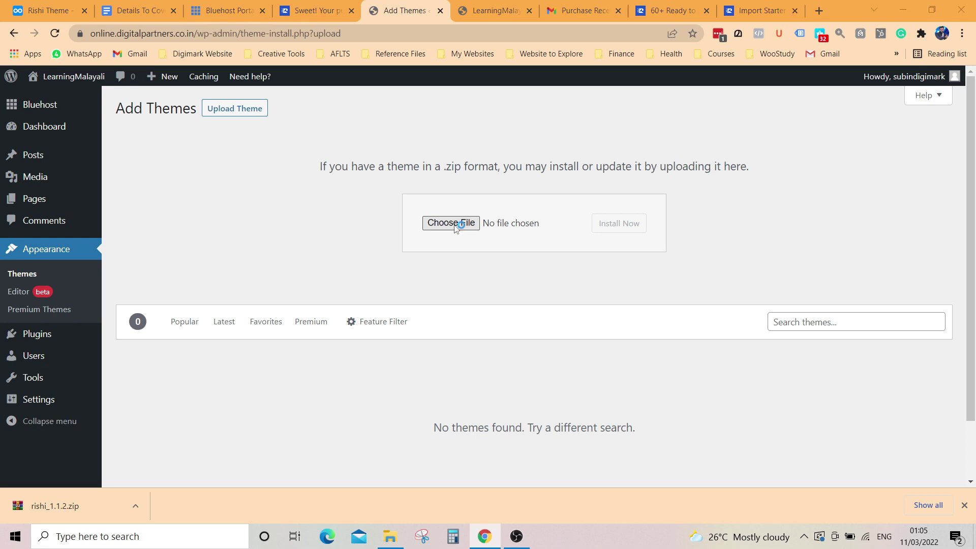
# Step: Choose rishi_1.1.2.zip from D: > 2022 > Rishi Theme File as the upload file
pyautogui.click(451, 223)
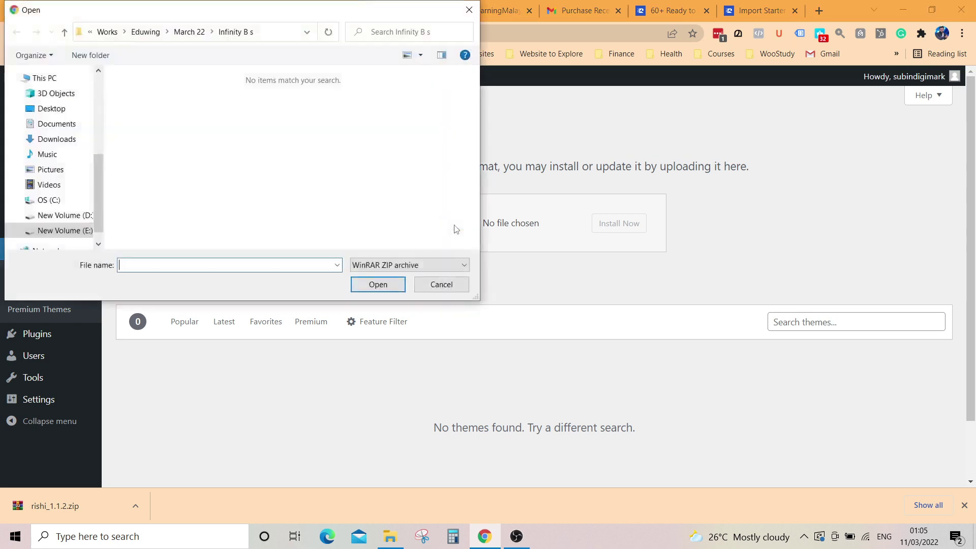
pyautogui.click(59, 215)
pyautogui.scroll(-3, 223, 206)
pyautogui.doubleClick(224, 206)
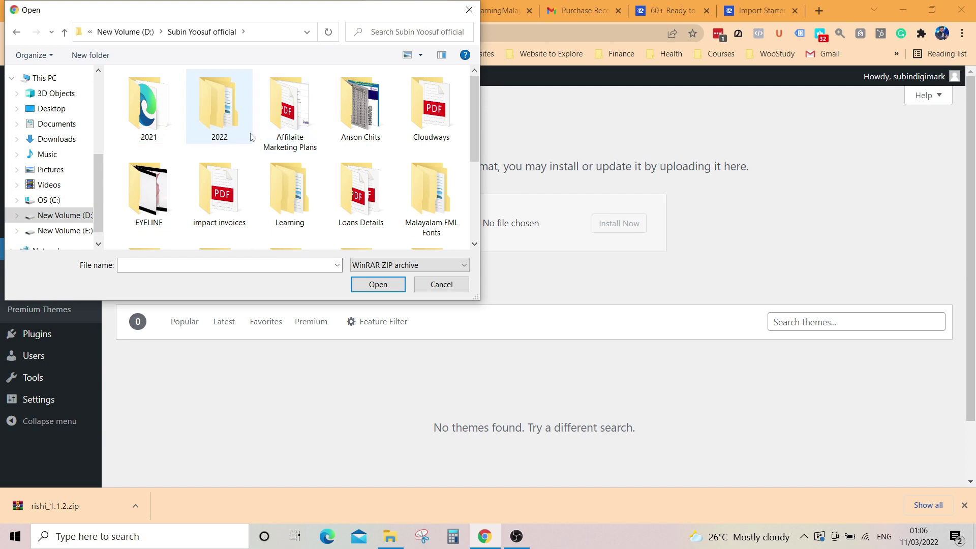
pyautogui.doubleClick(218, 110)
pyautogui.doubleClick(168, 108)
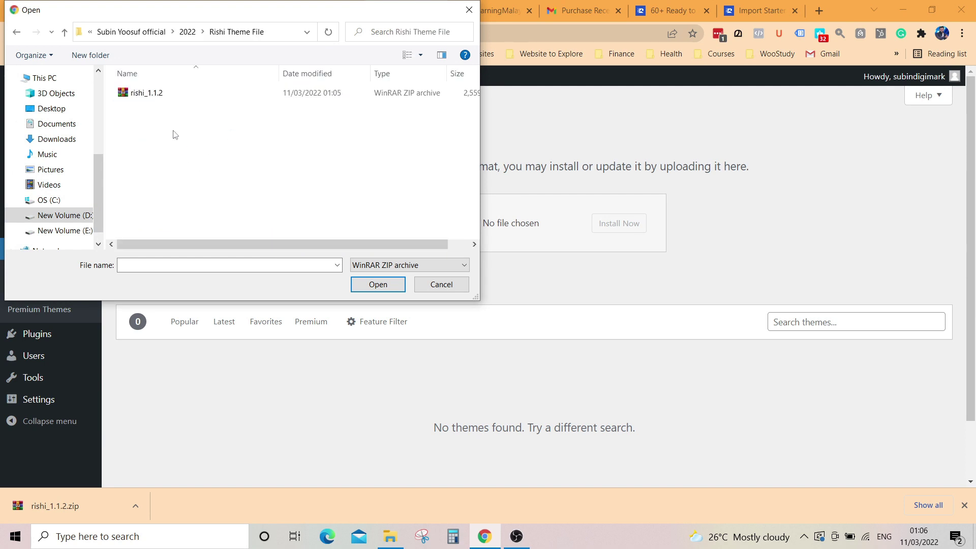
pyautogui.click(171, 96)
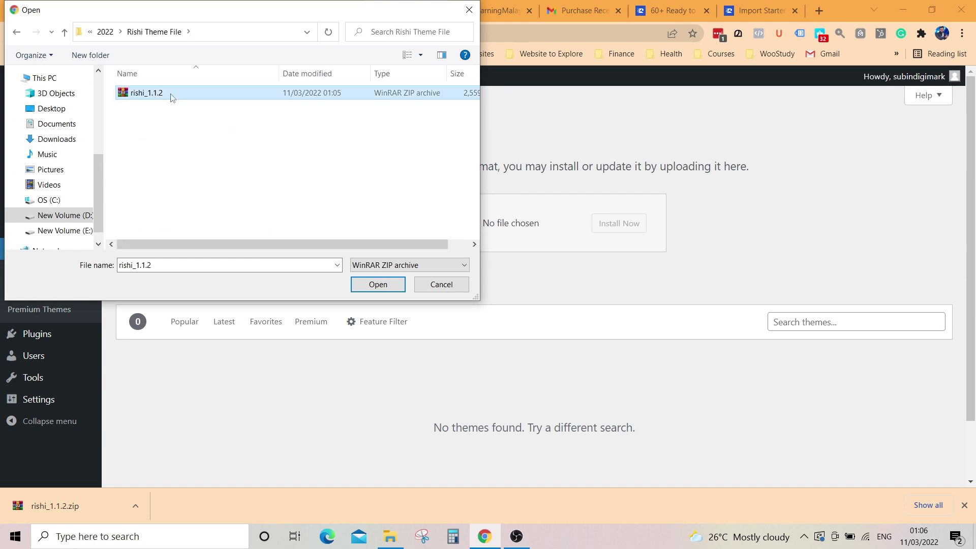
pyautogui.click(378, 284)
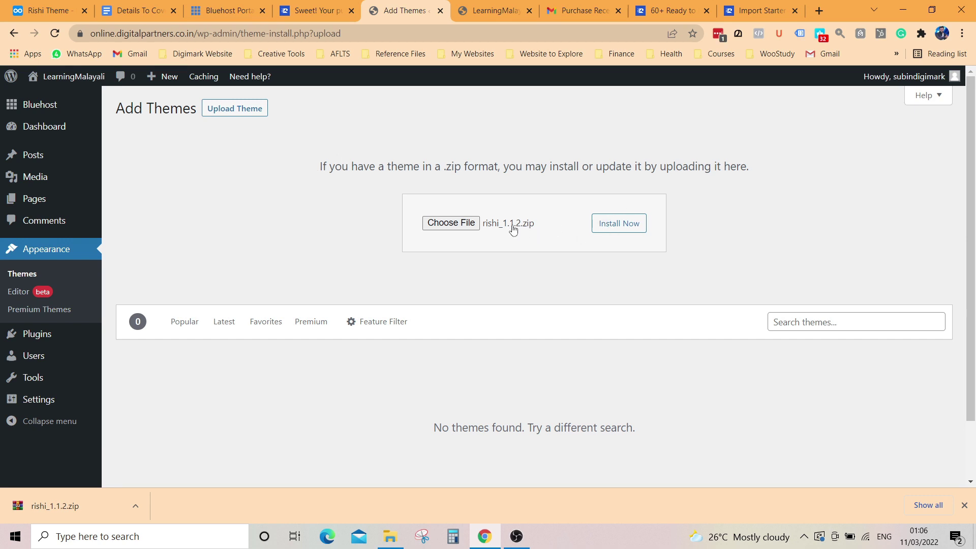
# Step: Install the uploaded Rishi theme, activate it, and go to the Rishi Theme dashboard
pyautogui.click(620, 227)
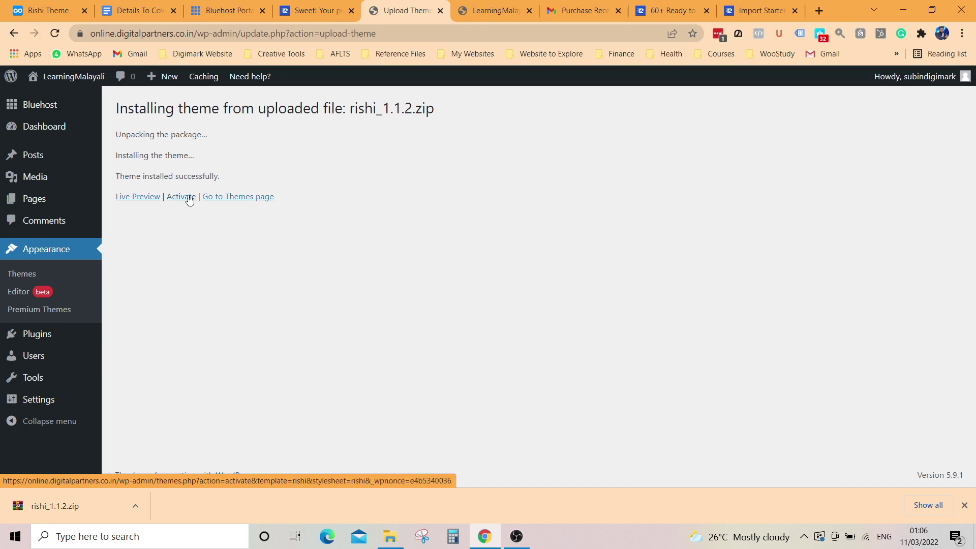
pyautogui.click(190, 200)
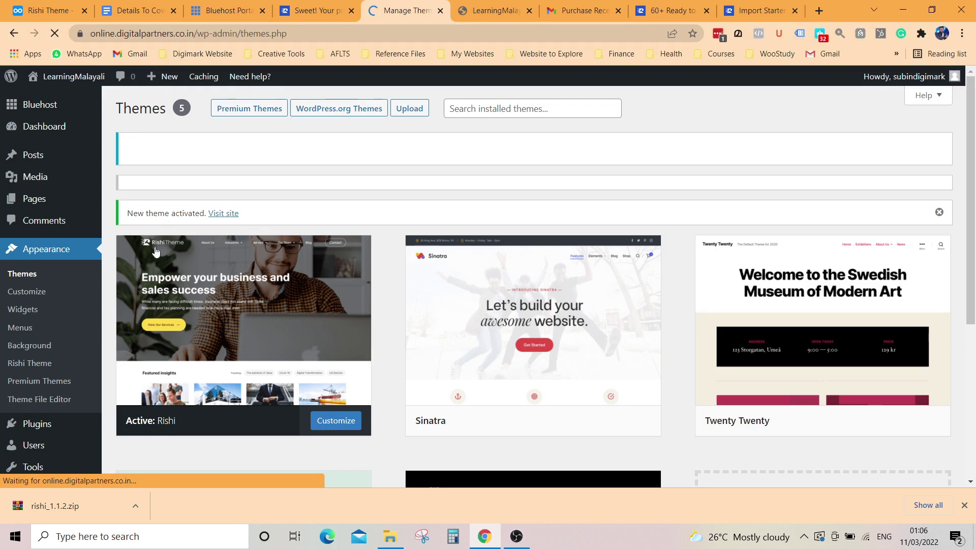
pyautogui.scroll(-4, 196, 300)
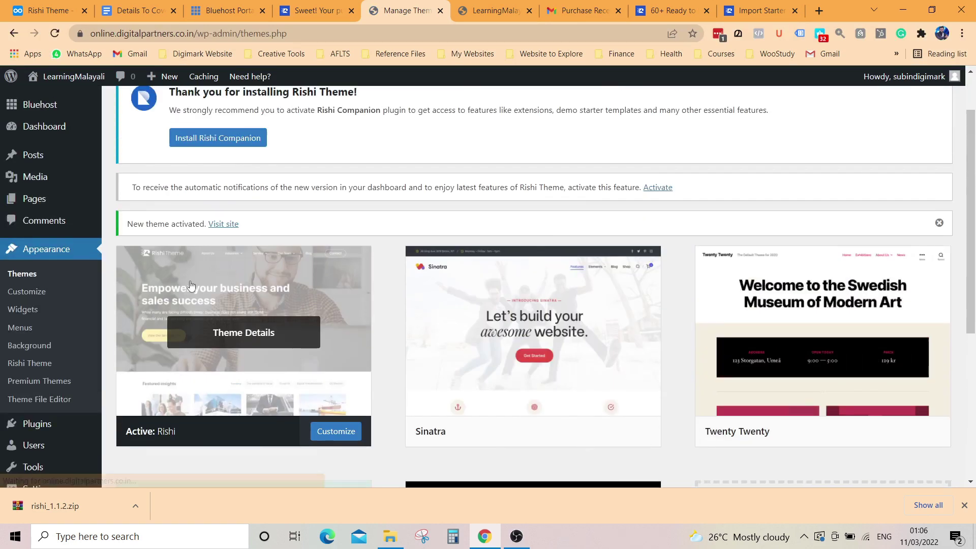
pyautogui.scroll(-1, 270, 338)
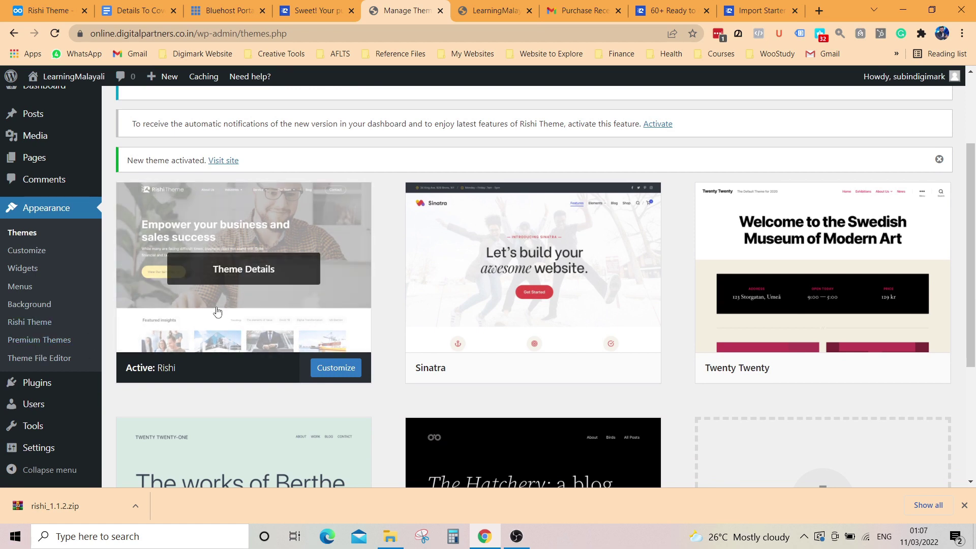
pyautogui.click(39, 326)
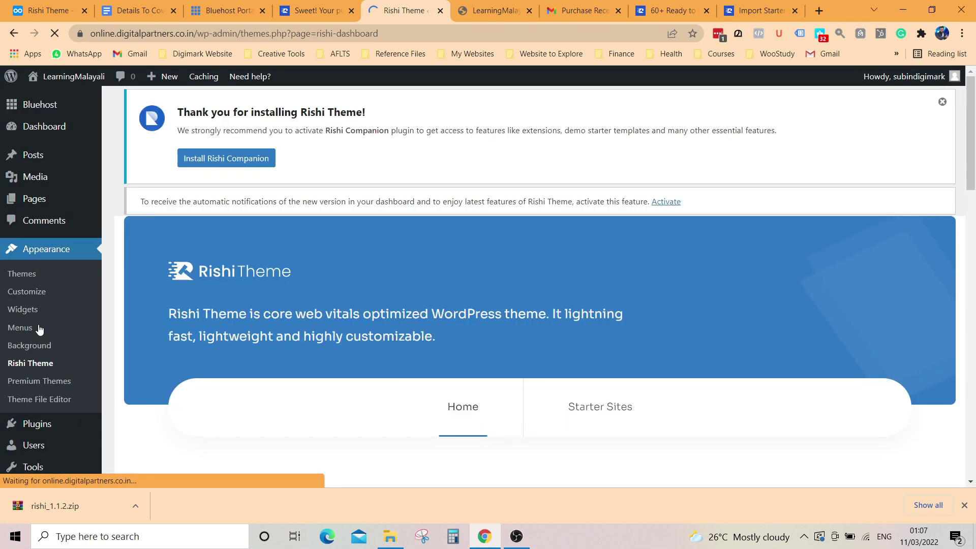
# Step: Scroll the Rishi Theme dashboard and take a first look at the Starter Sites tab
pyautogui.scroll(-1, 638, 331)
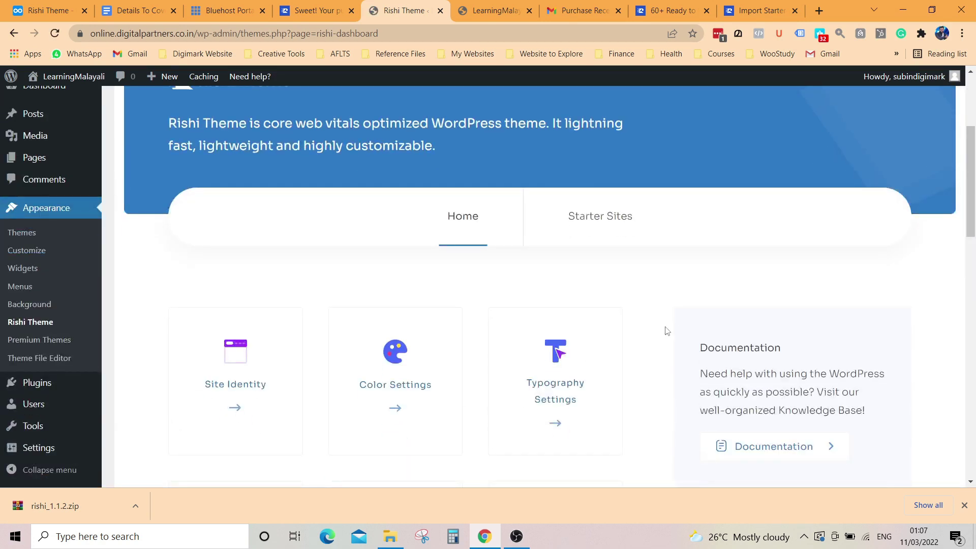
pyautogui.scroll(-1, 592, 311)
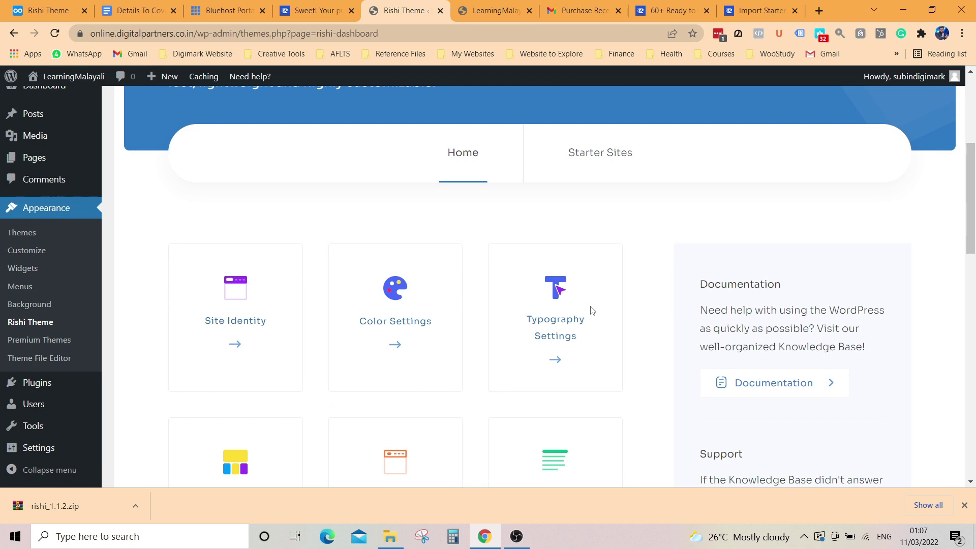
pyautogui.scroll(2, 593, 311)
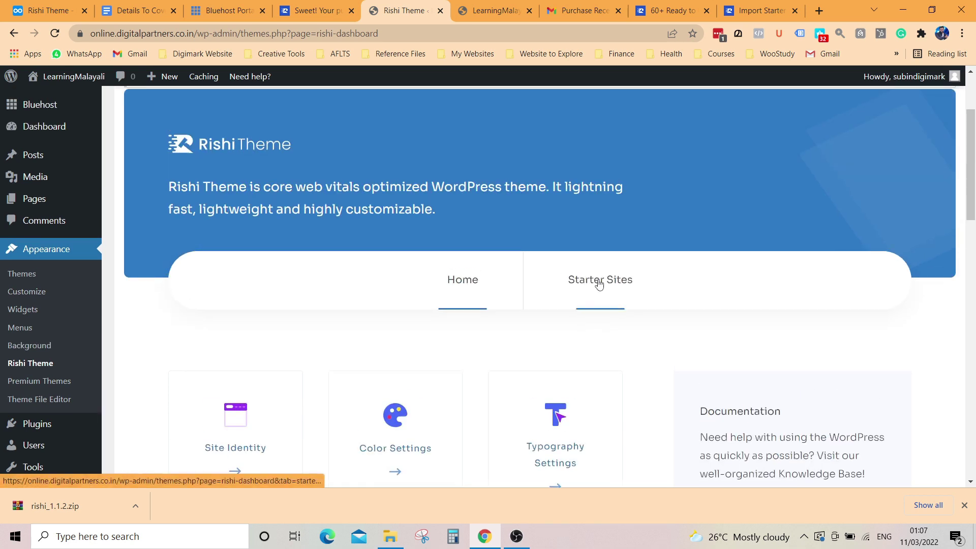
pyautogui.click(600, 284)
pyautogui.scroll(-3, 403, 323)
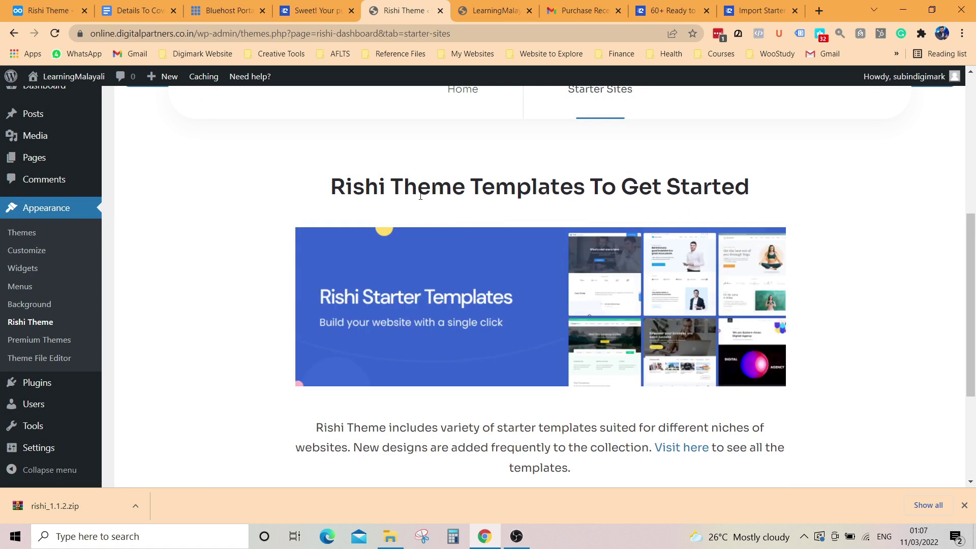
pyautogui.scroll(-2, 539, 253)
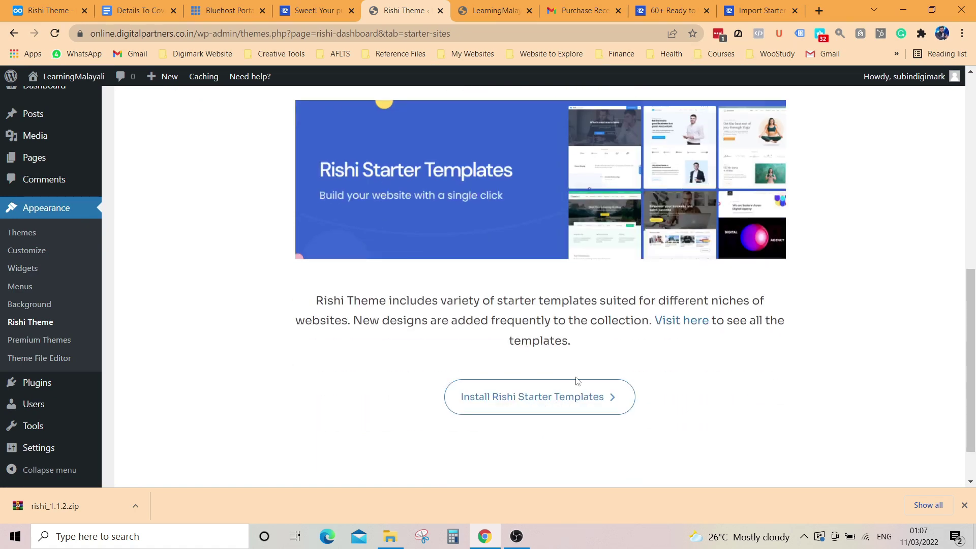
pyautogui.scroll(4, 509, 306)
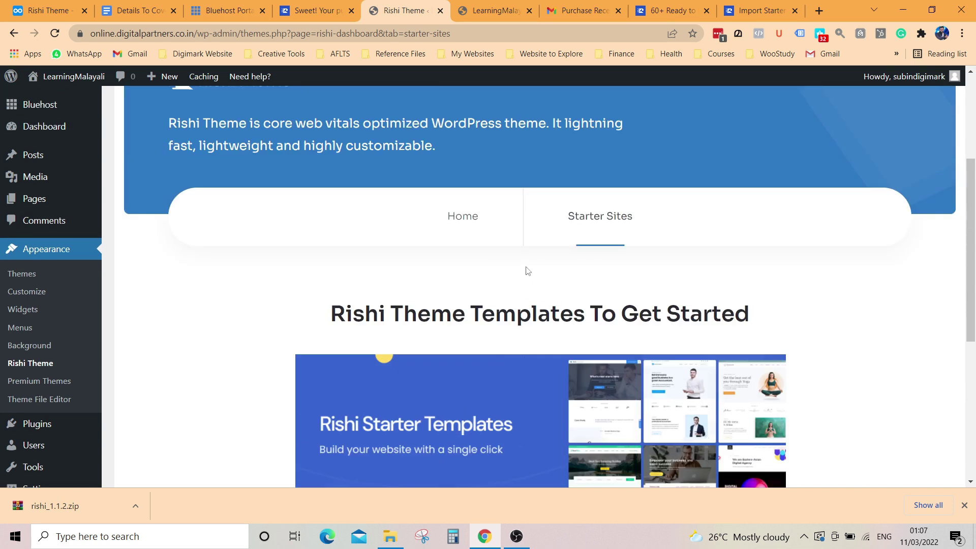
pyautogui.scroll(-2, 528, 271)
pyautogui.scroll(4, 544, 337)
# Step: Back on the dashboard overview, review the Upgrade to Rishi Pro benefits
pyautogui.click(466, 359)
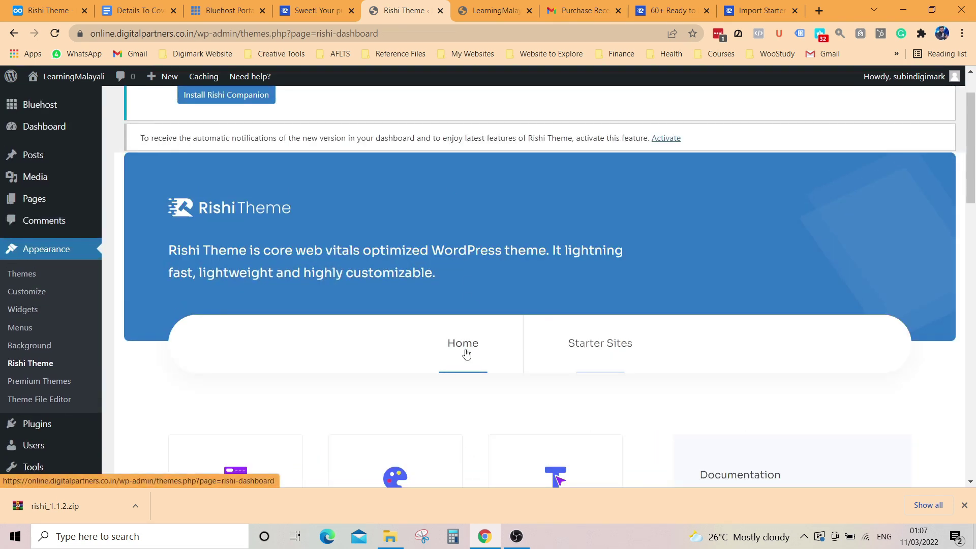
pyautogui.scroll(-7, 396, 348)
pyautogui.scroll(2, 265, 199)
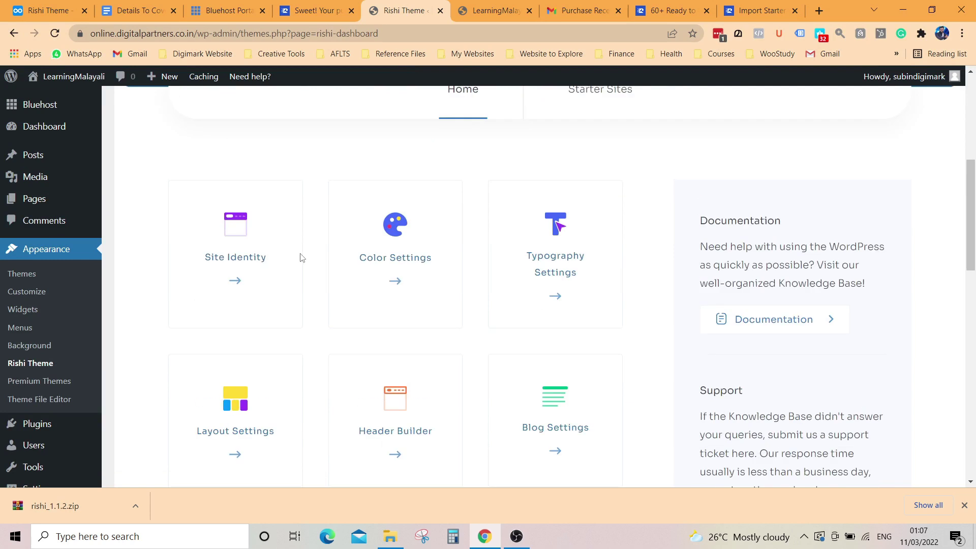
pyautogui.scroll(-2, 565, 275)
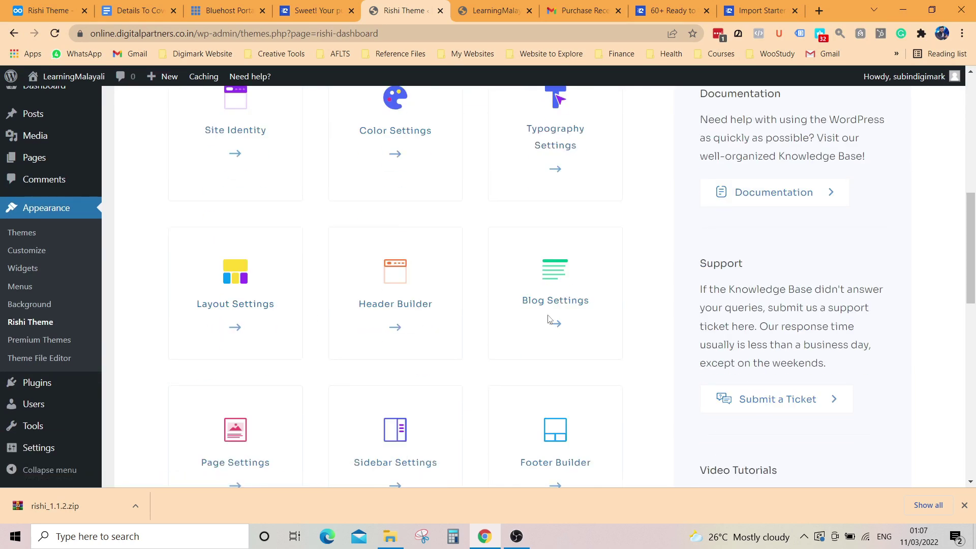
pyautogui.scroll(-3, 209, 319)
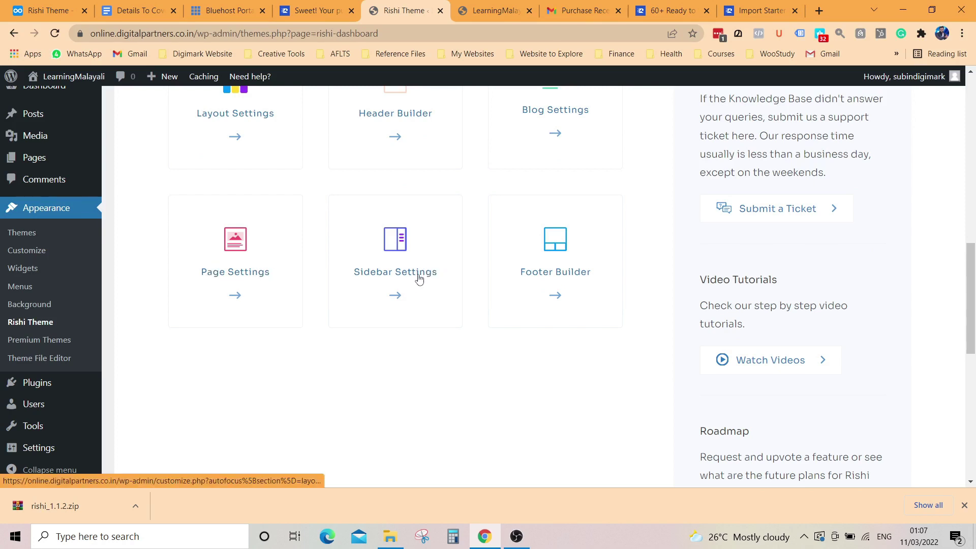
pyautogui.scroll(-8, 563, 280)
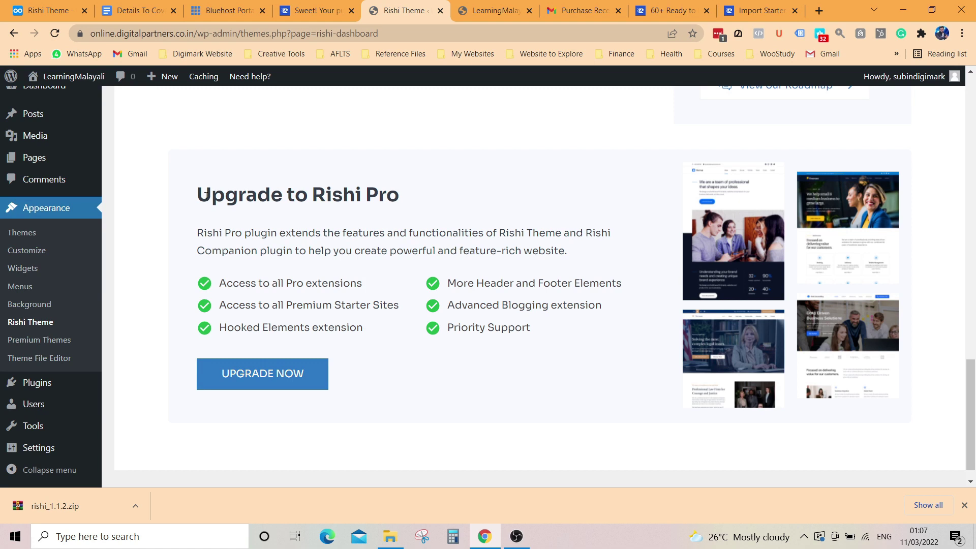
pyautogui.moveTo(202, 195); pyautogui.dragTo(414, 203)
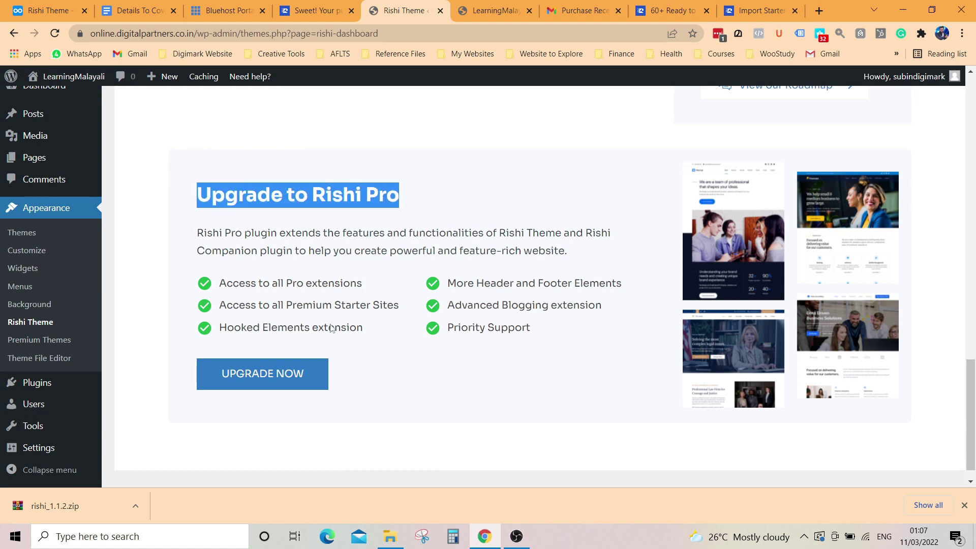
pyautogui.moveTo(220, 283); pyautogui.dragTo(379, 287)
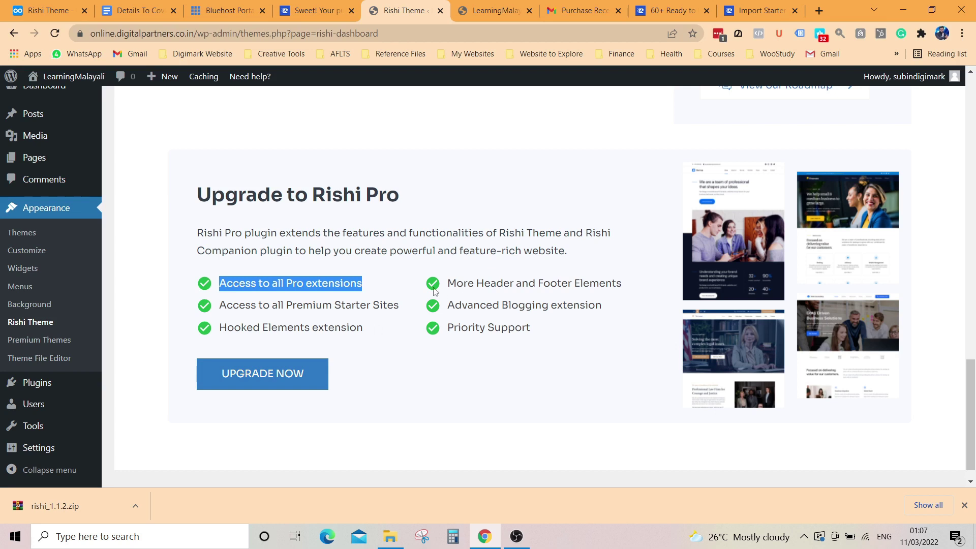
# Step: Open Starter Sites and scroll to the Install Rishi Starter Templates button
pyautogui.scroll(10, 447, 305)
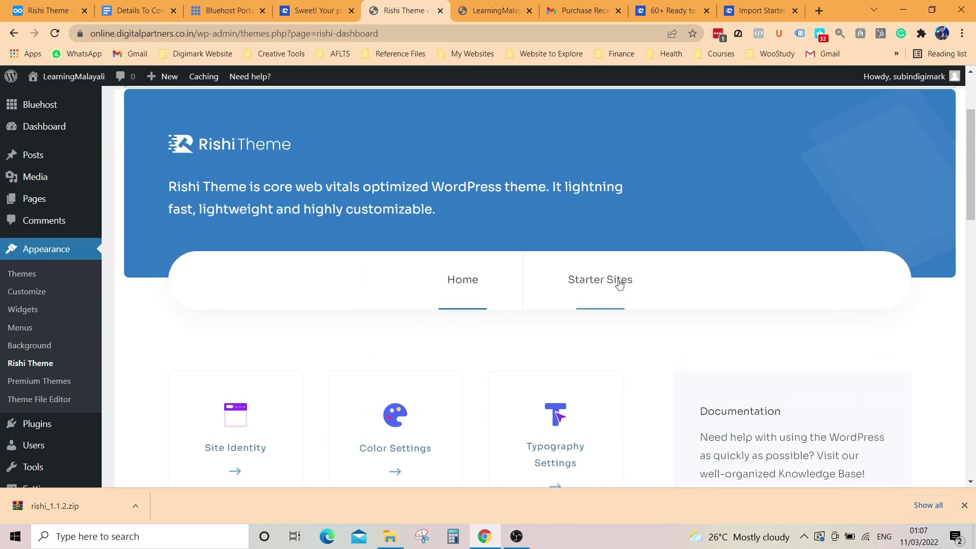
pyautogui.click(620, 285)
pyautogui.scroll(-2, 517, 310)
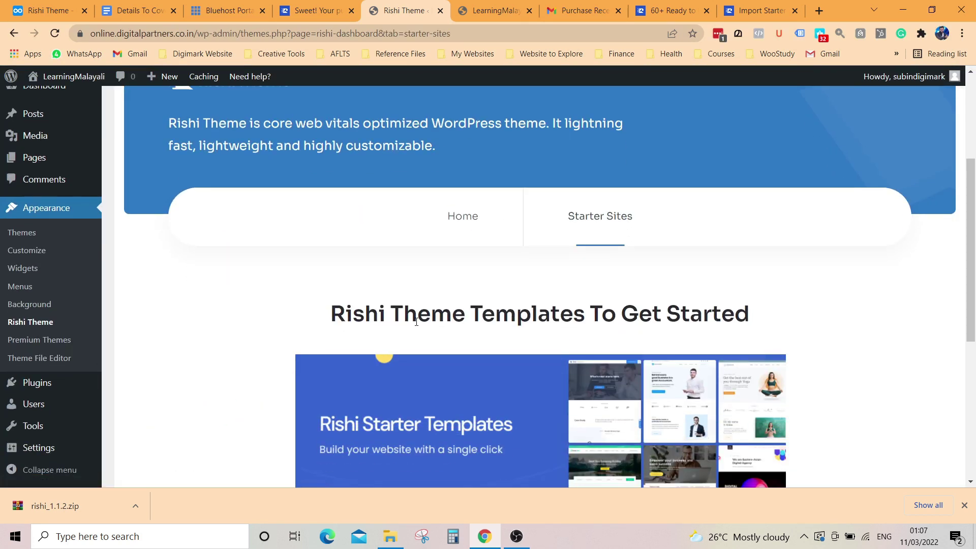
pyautogui.scroll(-5, 665, 317)
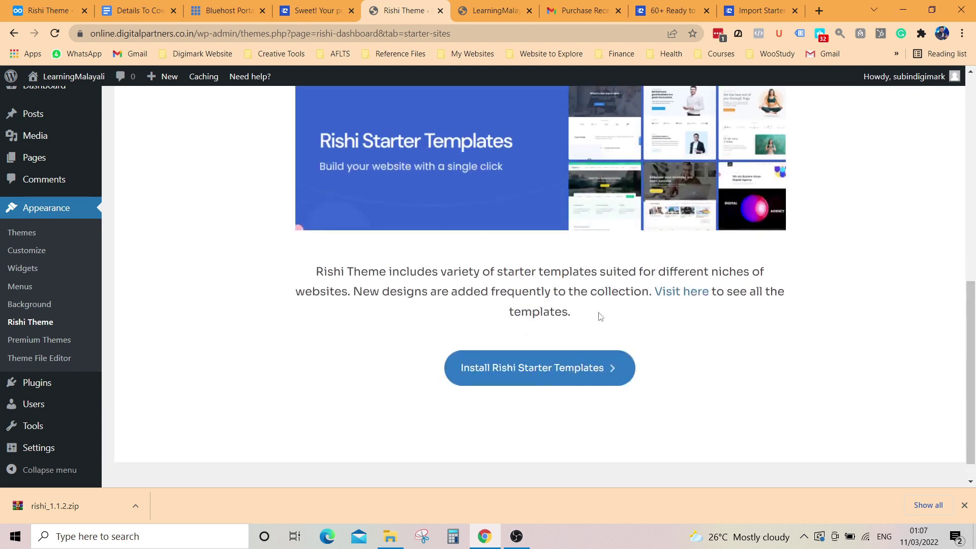
# Step: Install Rishi Starter Templates, loading the Demo Importer Plus template library
pyautogui.click(539, 345)
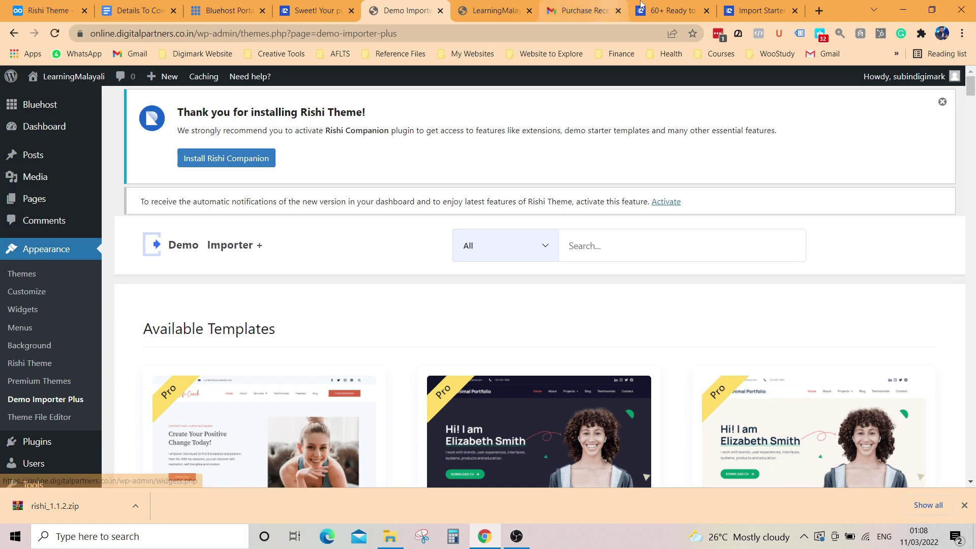
pyautogui.click(760, 11)
pyautogui.click(627, 288)
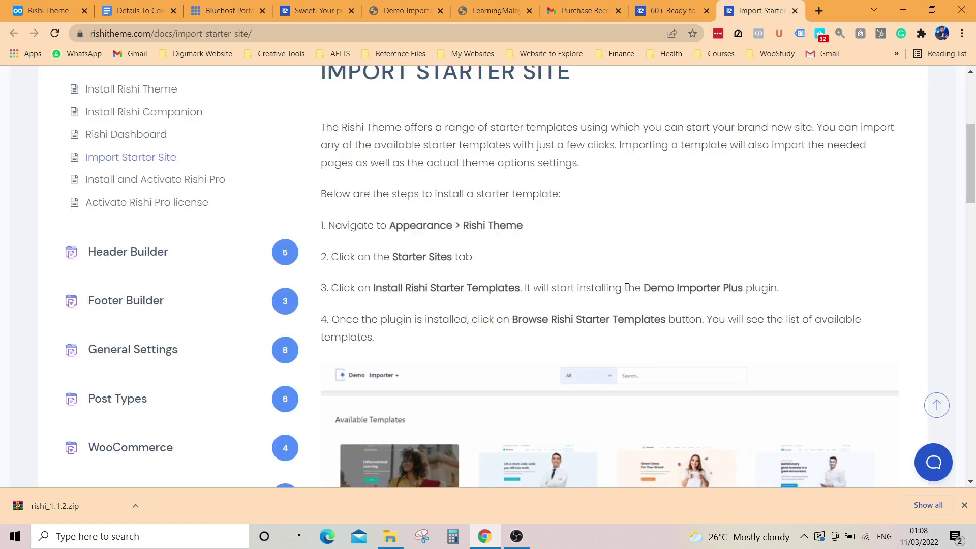
pyautogui.moveTo(645, 288); pyautogui.dragTo(779, 287)
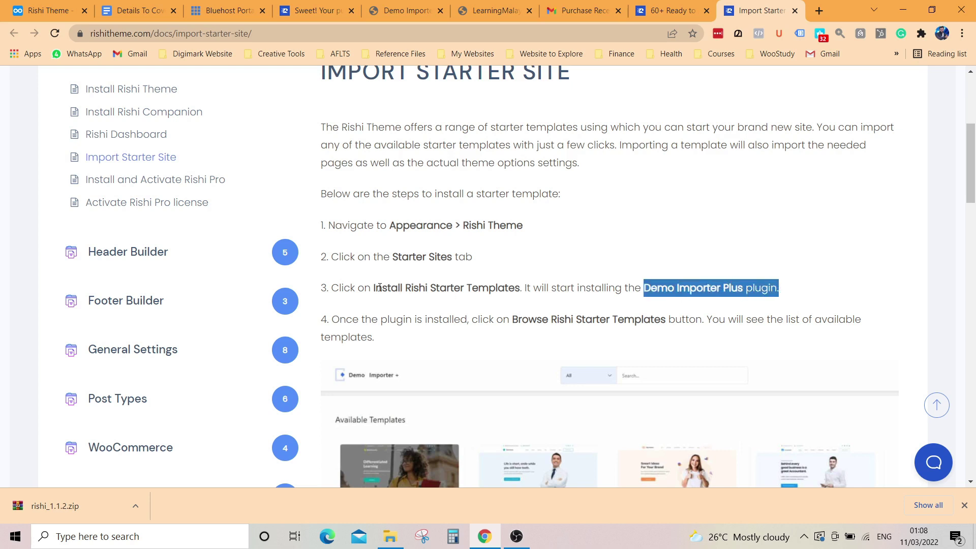
pyautogui.moveTo(375, 288); pyautogui.dragTo(526, 287)
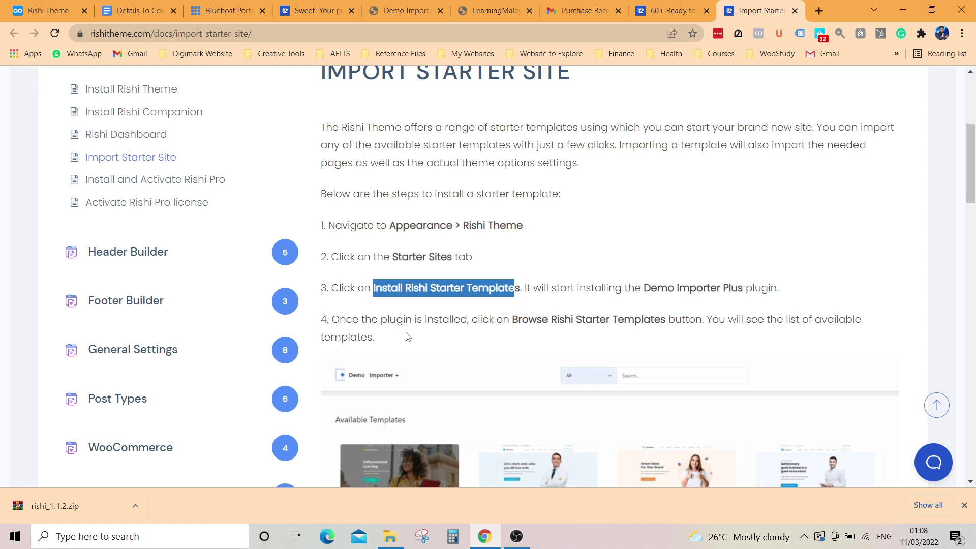
pyautogui.moveTo(334, 320); pyautogui.dragTo(702, 320)
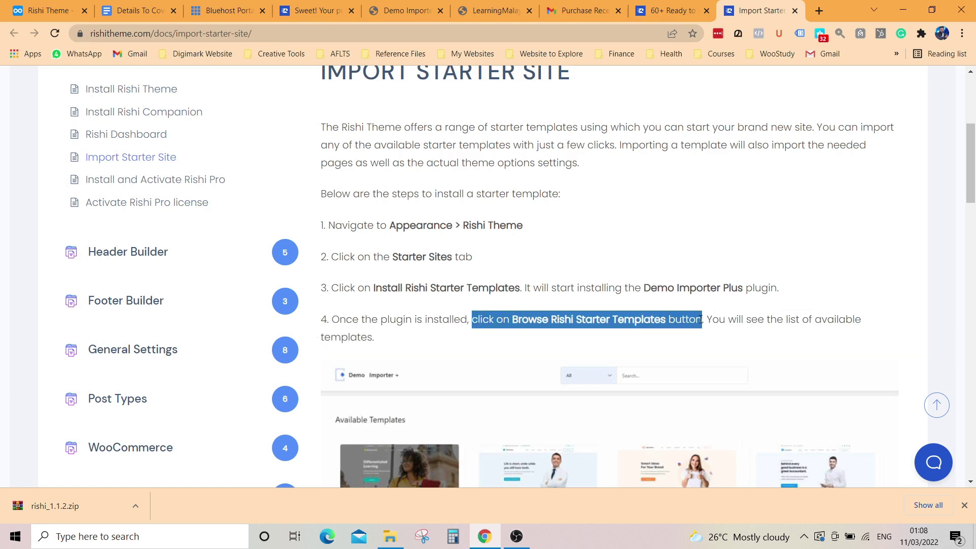
pyautogui.click(406, 11)
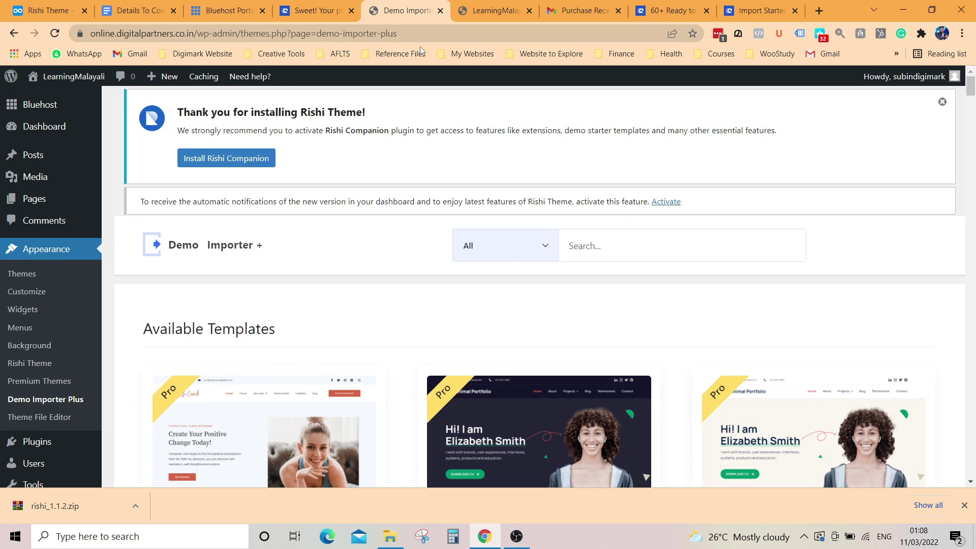
pyautogui.scroll(-3, 264, 295)
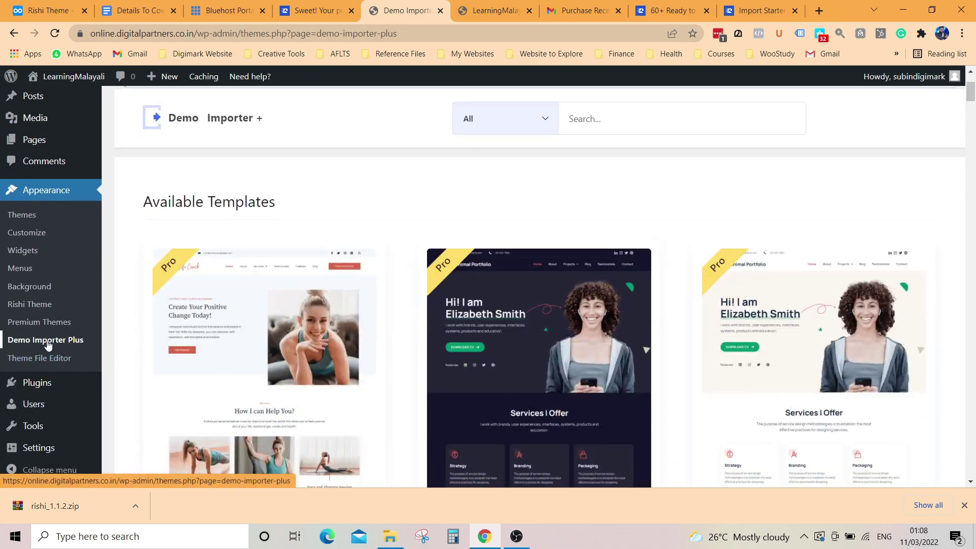
pyautogui.click(758, 11)
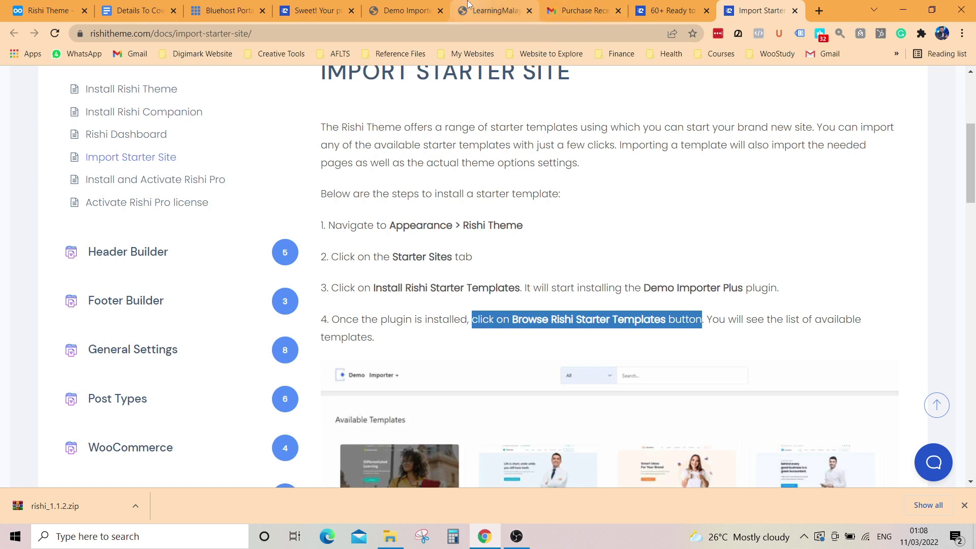
pyautogui.click(404, 11)
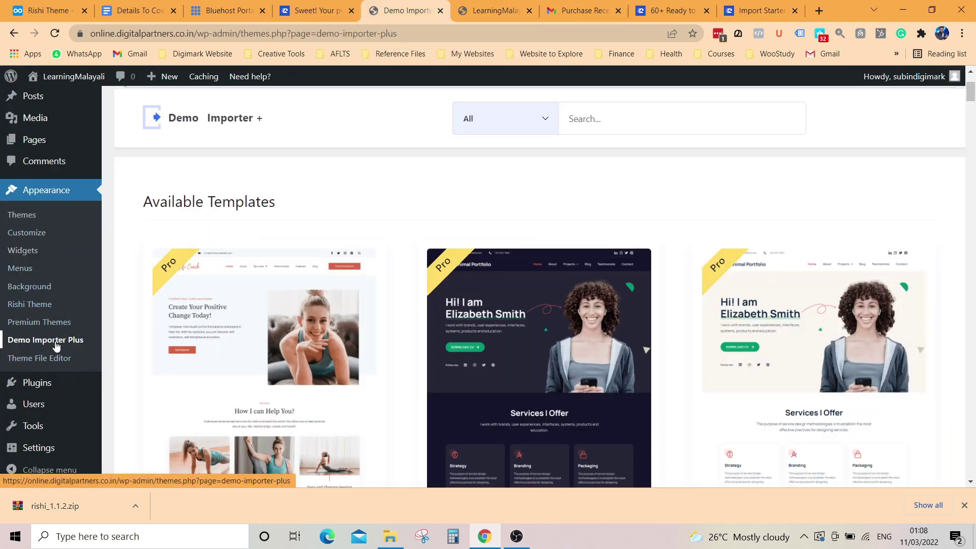
# Step: Filter the starter template library to show only Free templates
pyautogui.scroll(-6, 56, 352)
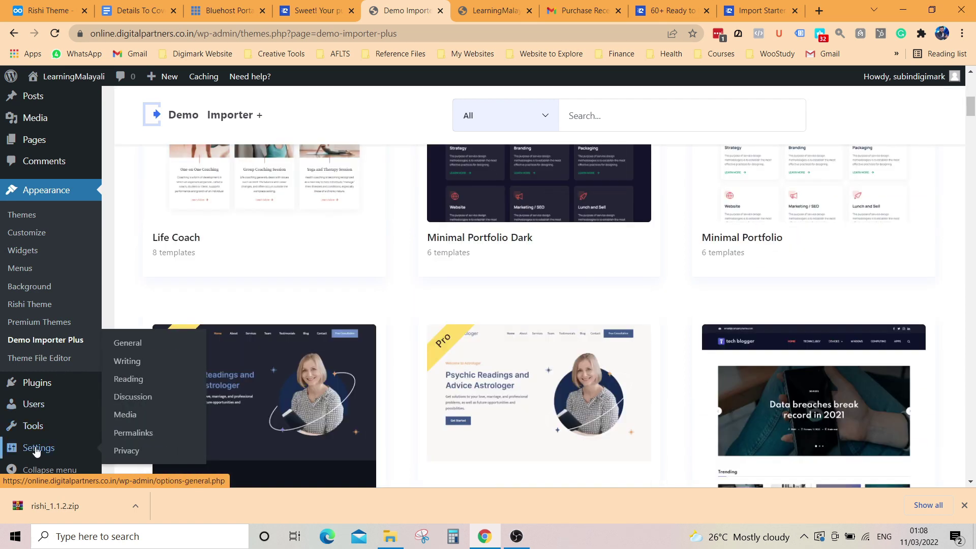
pyautogui.scroll(6, 332, 305)
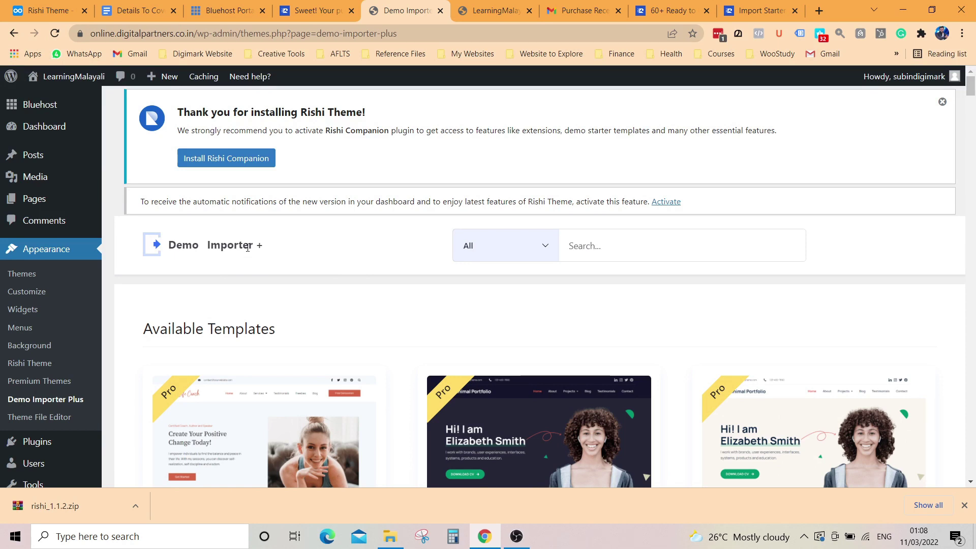
pyautogui.click(536, 248)
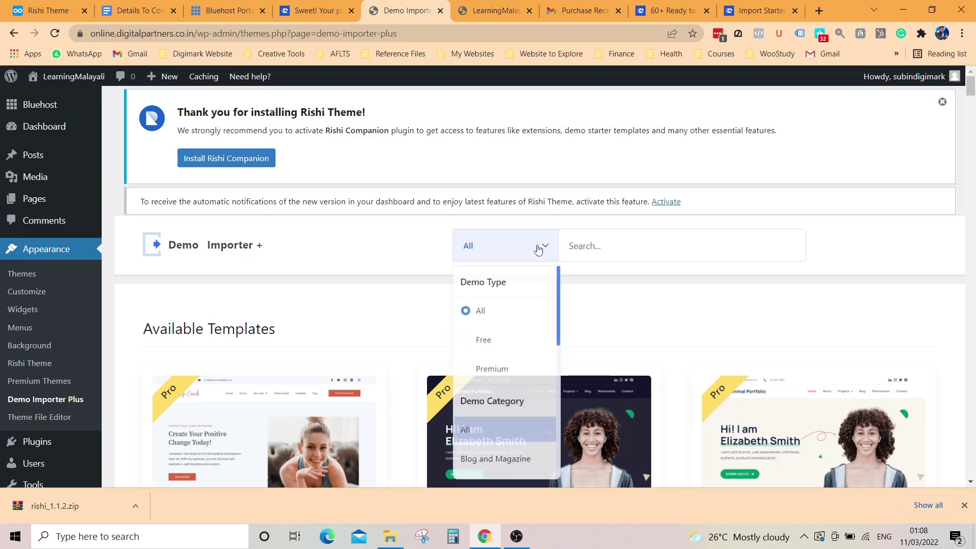
pyautogui.click(544, 249)
pyautogui.click(545, 251)
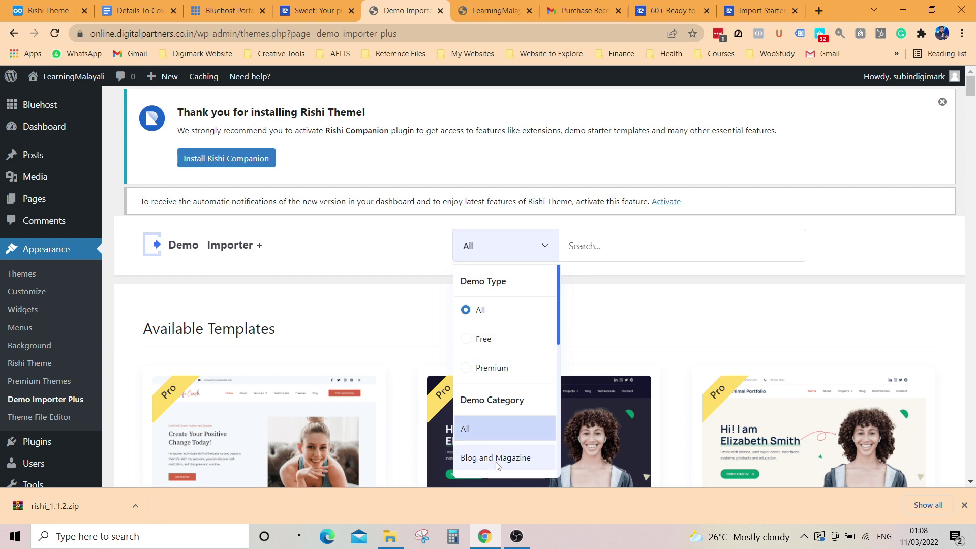
pyautogui.click(490, 344)
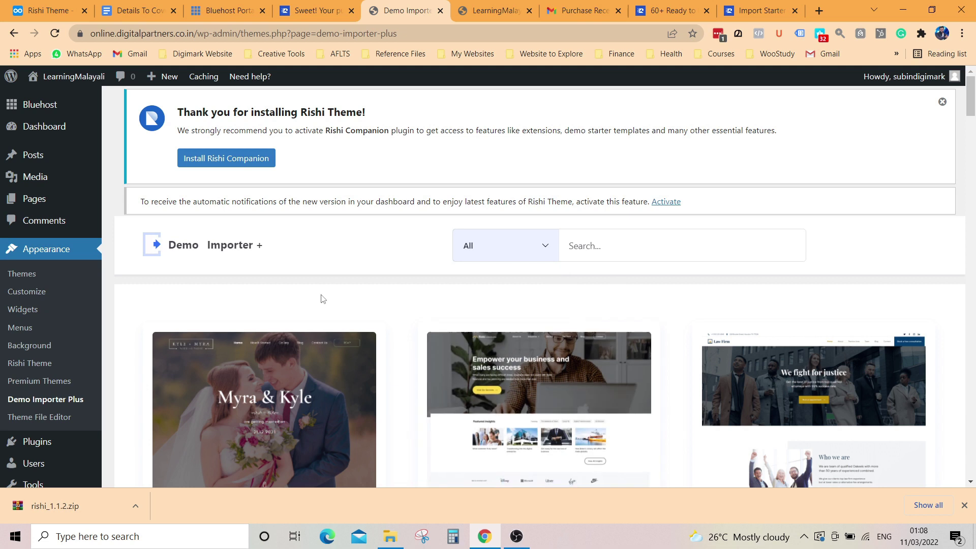
# Step: Preview the Digital Marketing template, which opens the Digi Market demo site
pyautogui.scroll(-3, 329, 296)
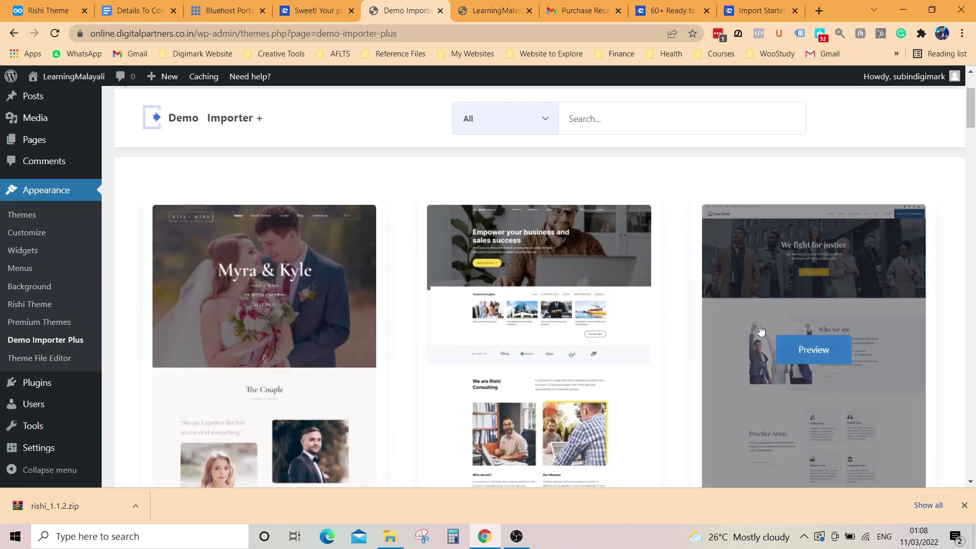
pyautogui.scroll(-4, 794, 336)
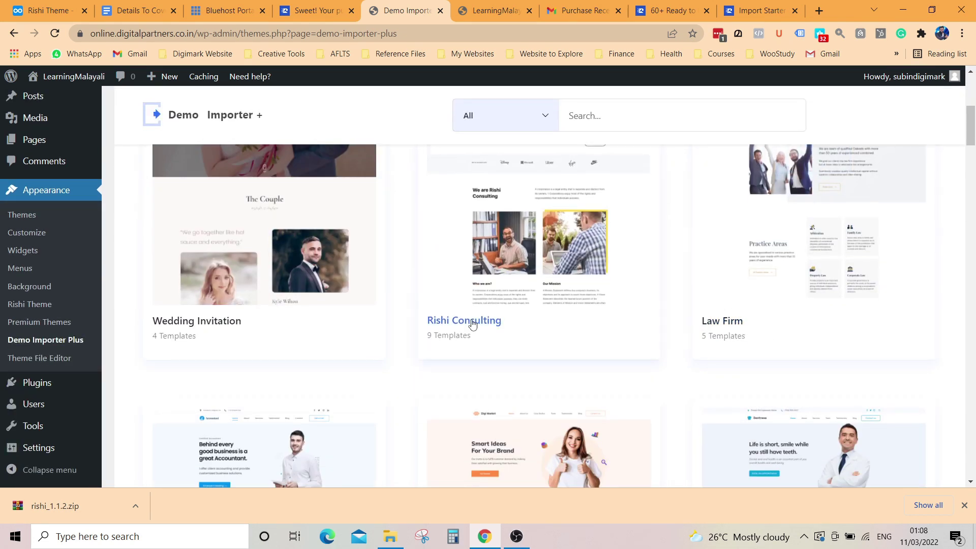
pyautogui.scroll(-4, 249, 324)
pyautogui.scroll(-4, 259, 351)
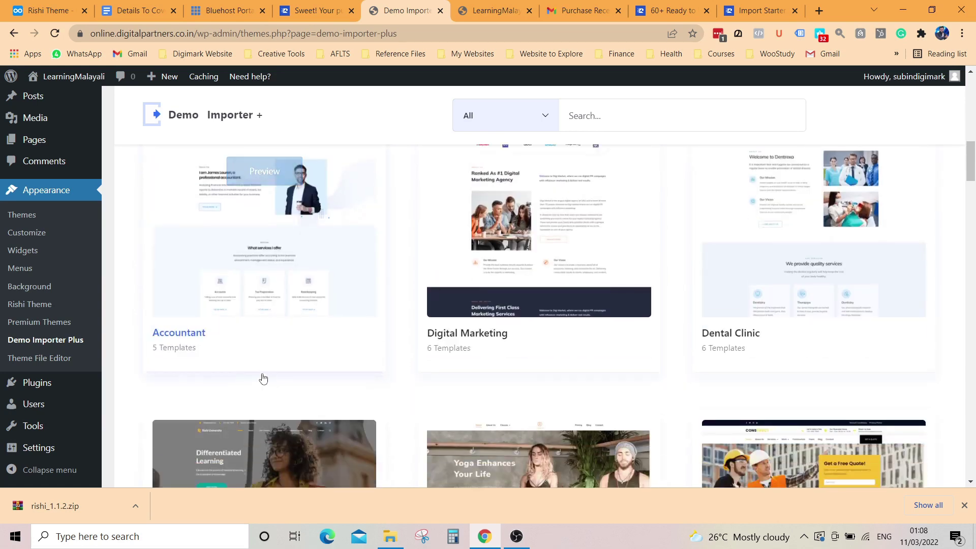
pyautogui.scroll(4, 585, 315)
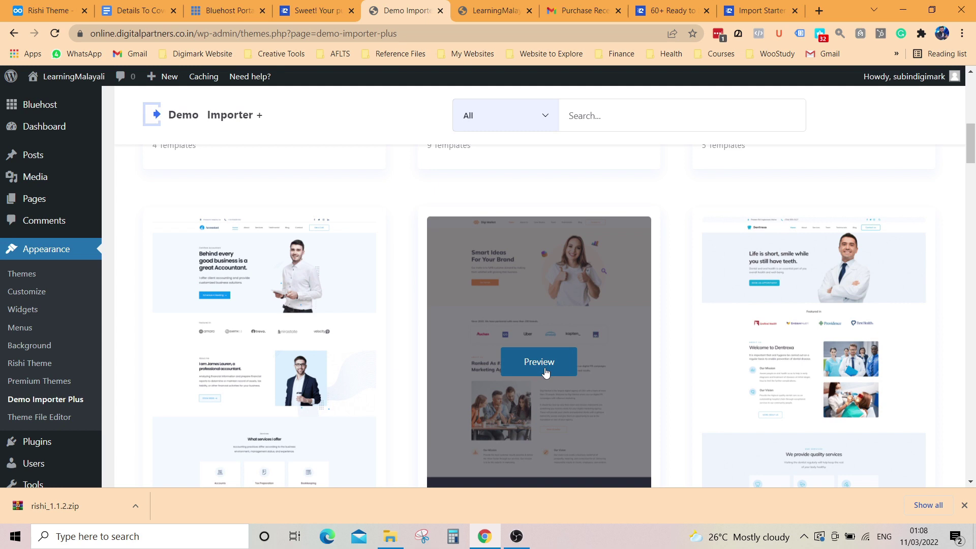
pyautogui.scroll(-3, 547, 374)
pyautogui.click(540, 236)
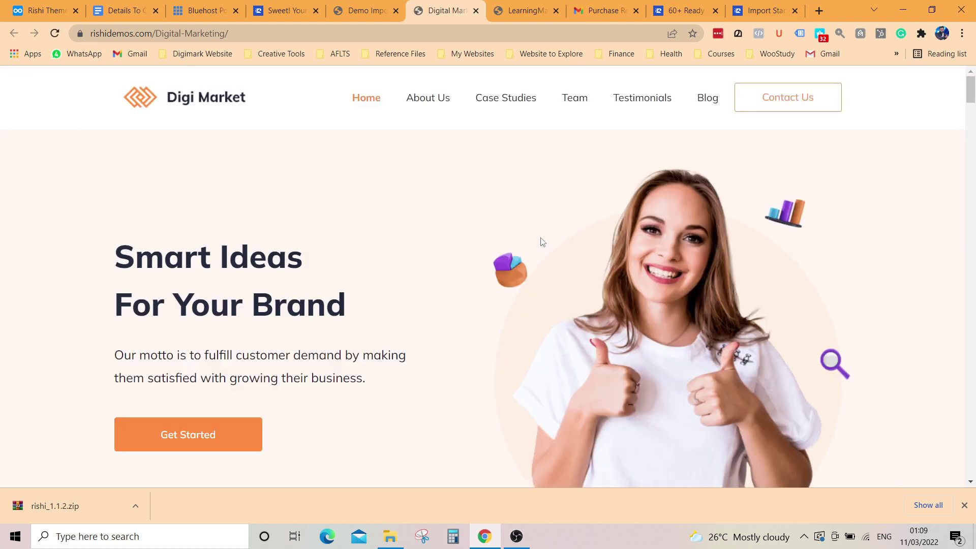
# Step: Scroll the Digi Market demo down to its footer, then go back to Demo Importer Plus
pyautogui.scroll(-8, 540, 242)
pyautogui.scroll(-15, 524, 279)
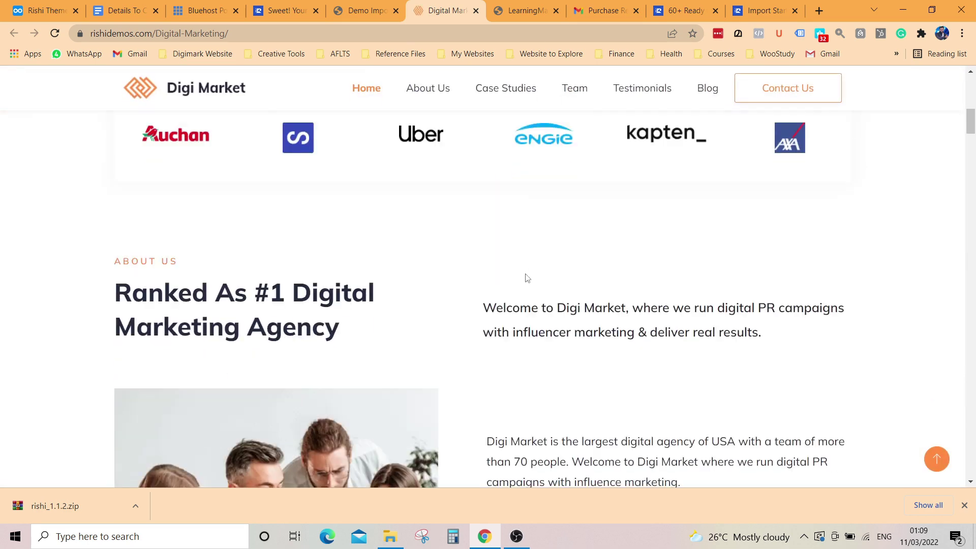
pyautogui.scroll(-15, 523, 281)
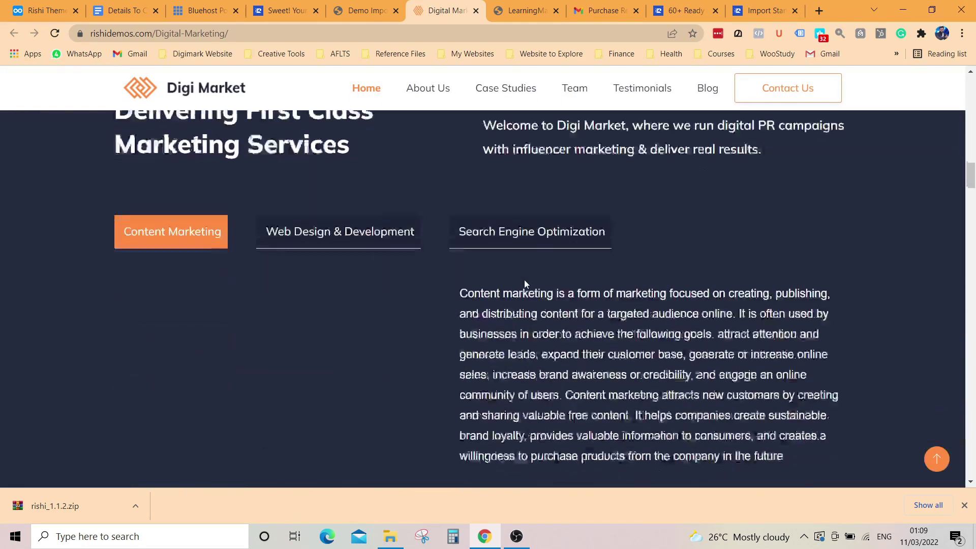
pyautogui.scroll(-15, 525, 285)
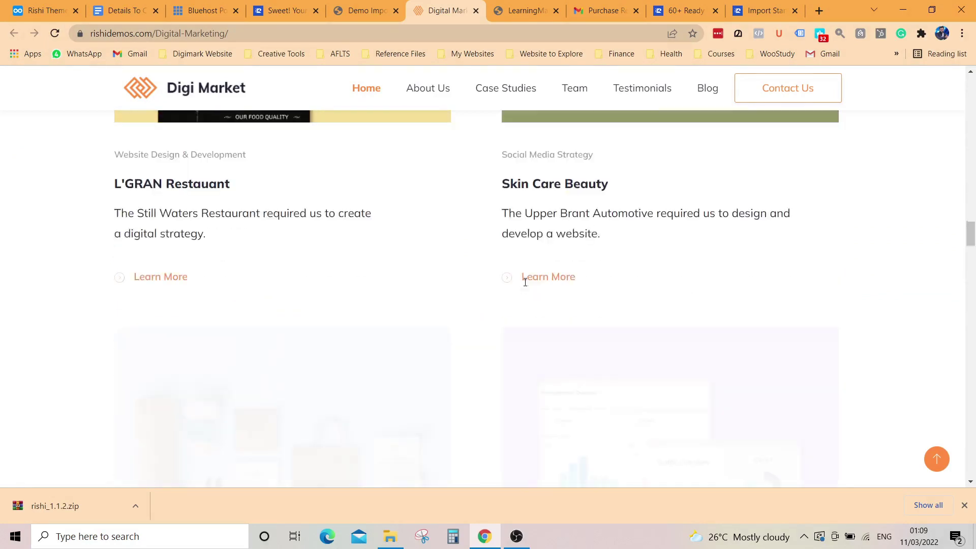
pyautogui.scroll(-10, 525, 286)
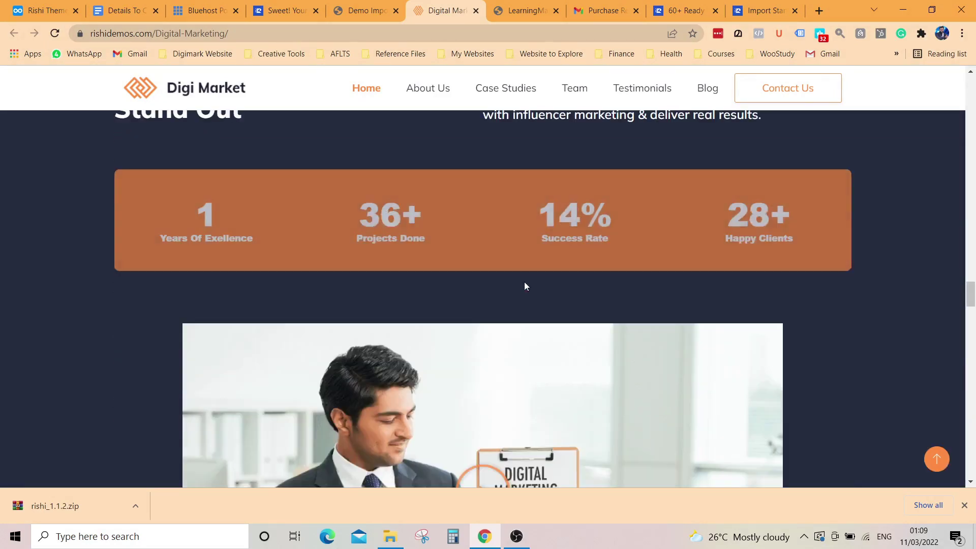
pyautogui.scroll(-10, 525, 286)
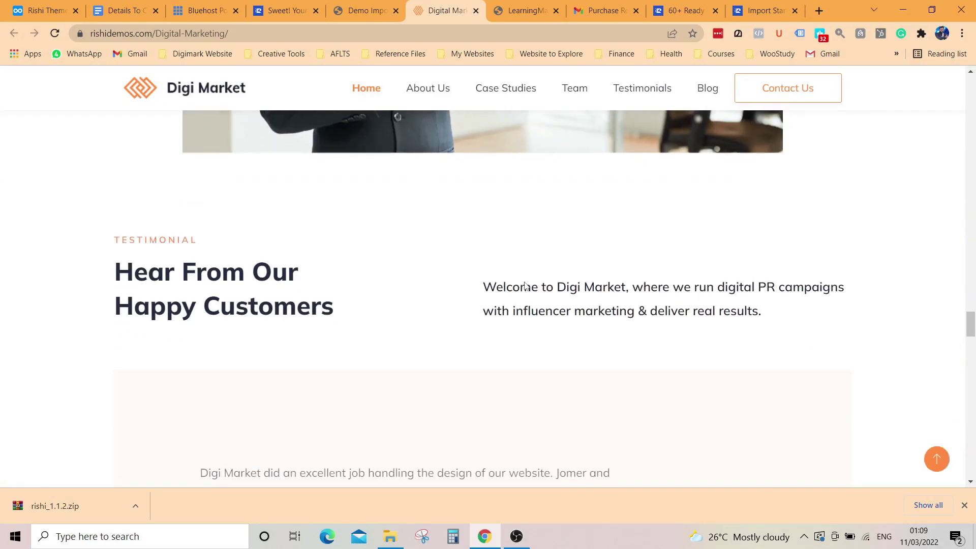
pyautogui.scroll(-10, 525, 287)
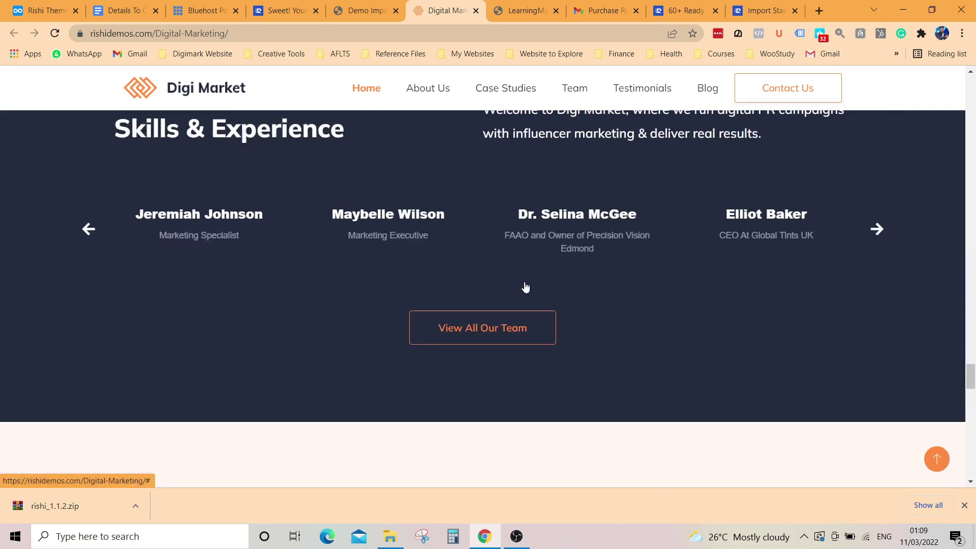
pyautogui.scroll(-10, 525, 282)
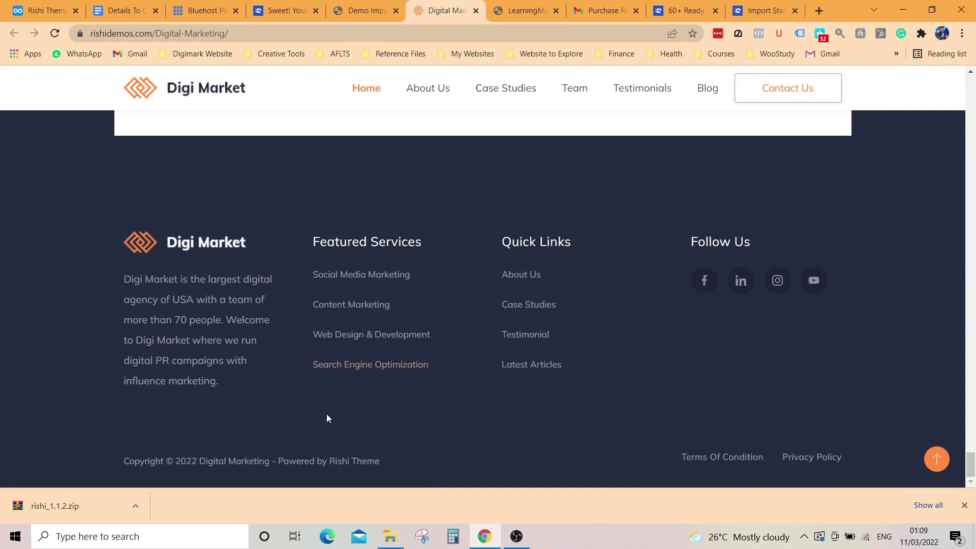
pyautogui.click(376, 11)
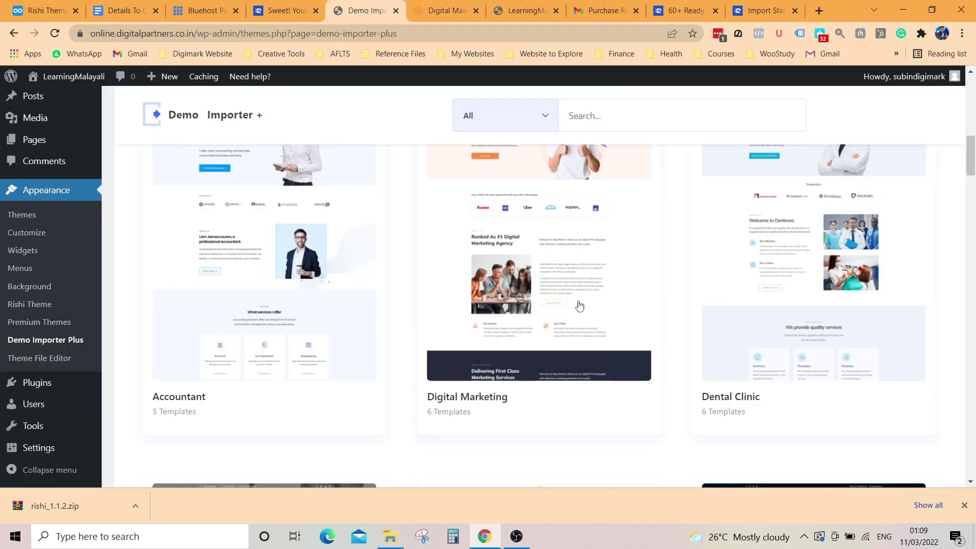
# Step: Open the Digital Marketing template's details in the Demo Importer
pyautogui.scroll(3, 565, 346)
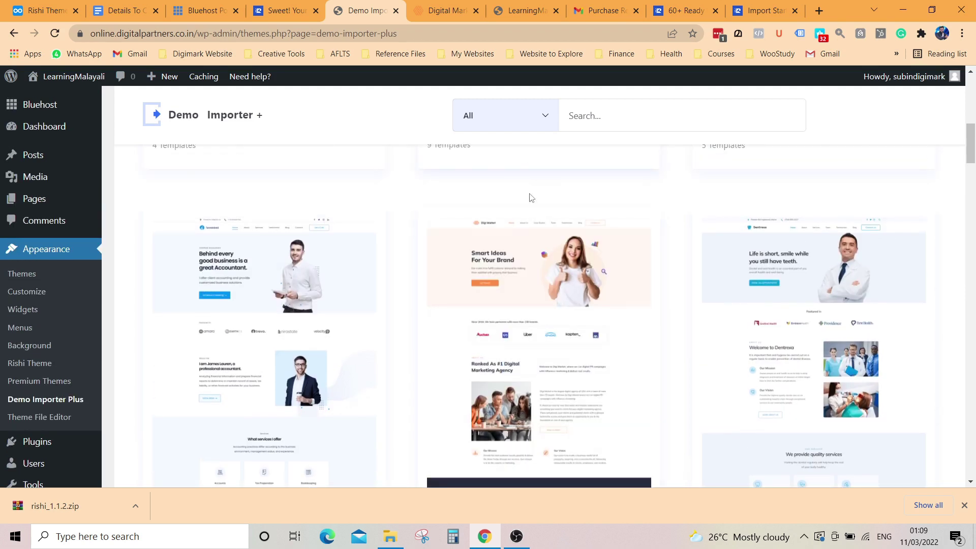
pyautogui.scroll(-4, 529, 308)
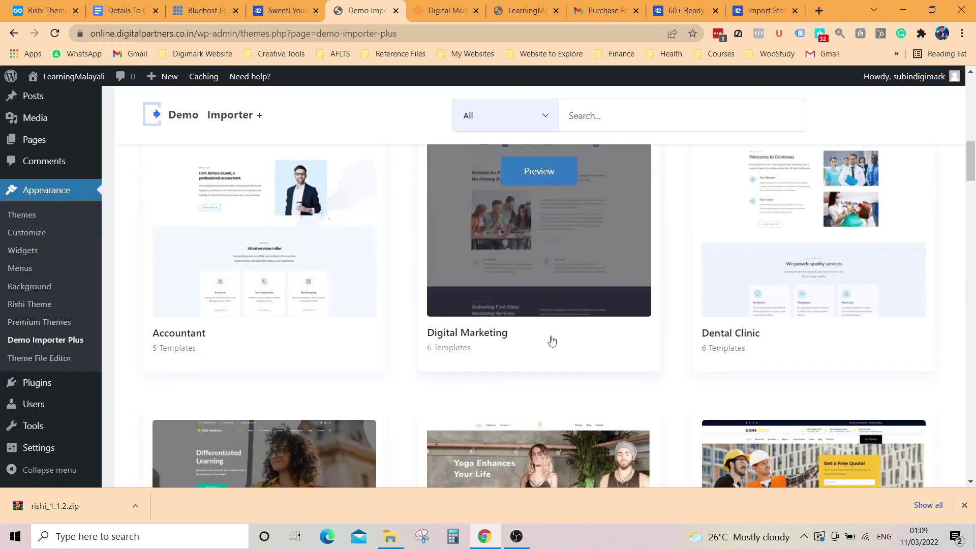
pyautogui.click(477, 336)
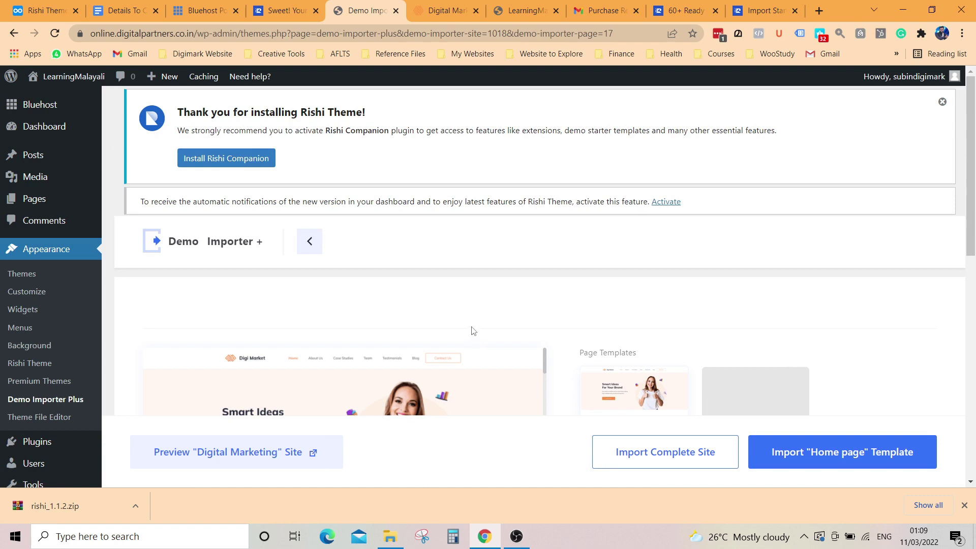
pyautogui.scroll(-2, 448, 263)
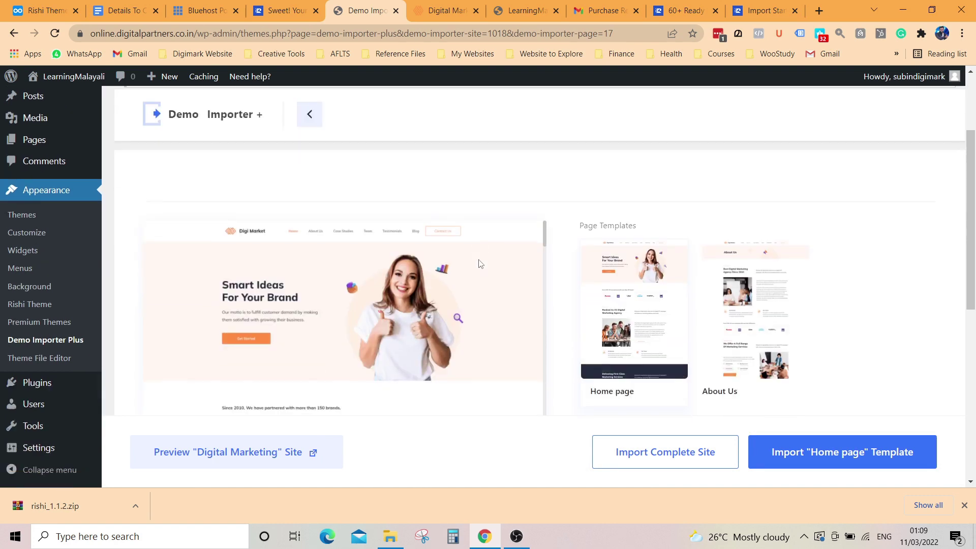
pyautogui.scroll(-2, 845, 334)
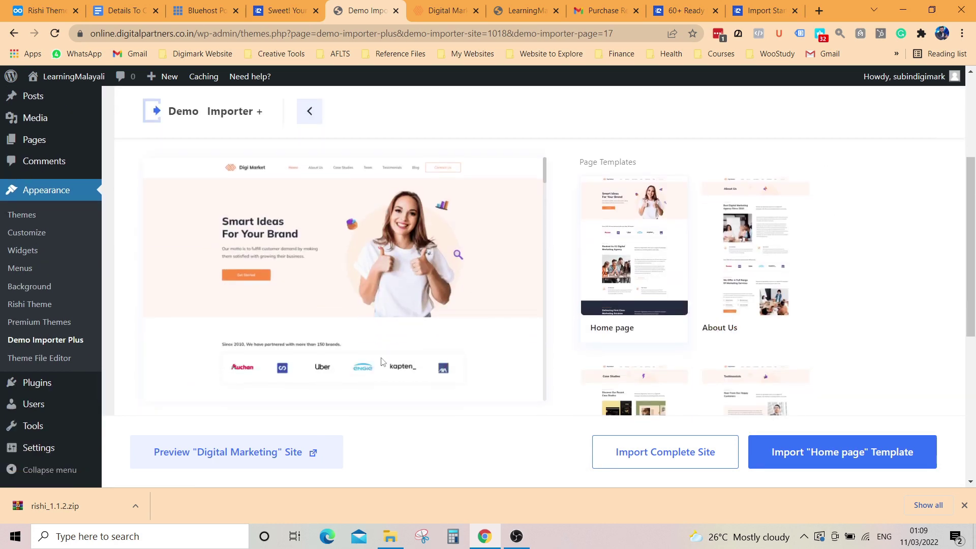
# Step: Check and reload the site's current front page, then return to the demo importer
pyautogui.click(527, 10)
pyautogui.scroll(-5, 814, 316)
pyautogui.scroll(5, 661, 305)
pyautogui.click(54, 33)
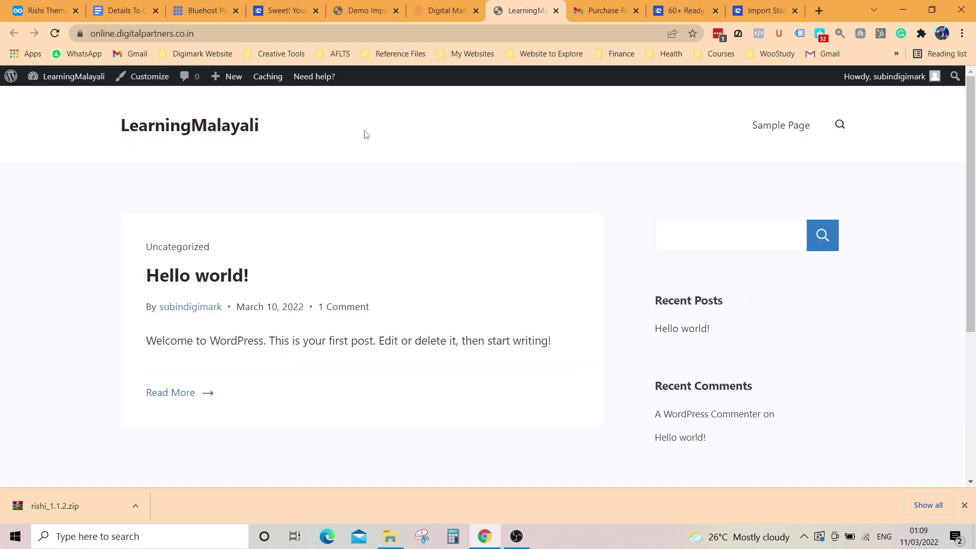
pyautogui.scroll(-8, 524, 253)
pyautogui.scroll(8, 584, 357)
pyautogui.click(368, 7)
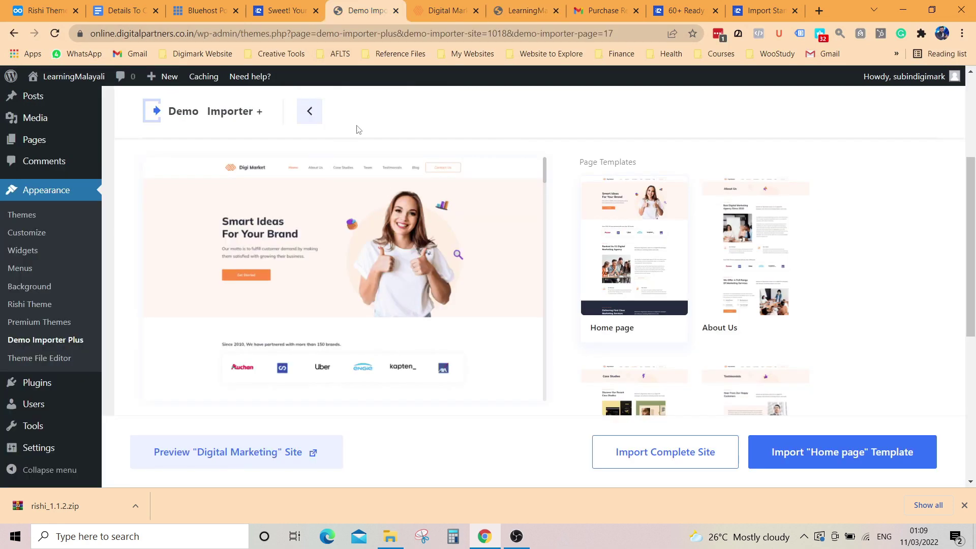
# Step: Preview the About Us and Home page templates, then choose the CaseStudies template
pyautogui.moveTo(170, 112); pyautogui.dragTo(257, 112)
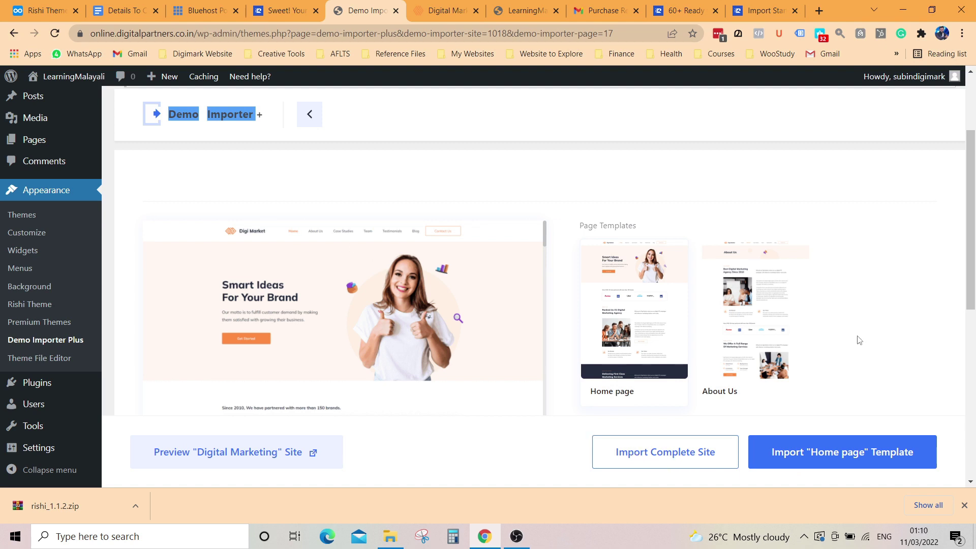
pyautogui.scroll(-10, 860, 339)
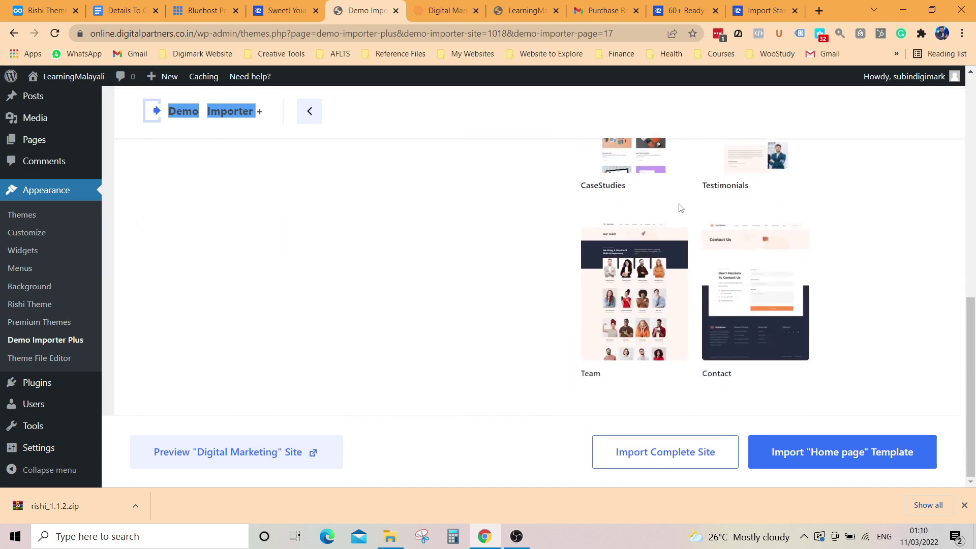
pyautogui.scroll(10, 567, 282)
pyautogui.scroll(-2, 498, 244)
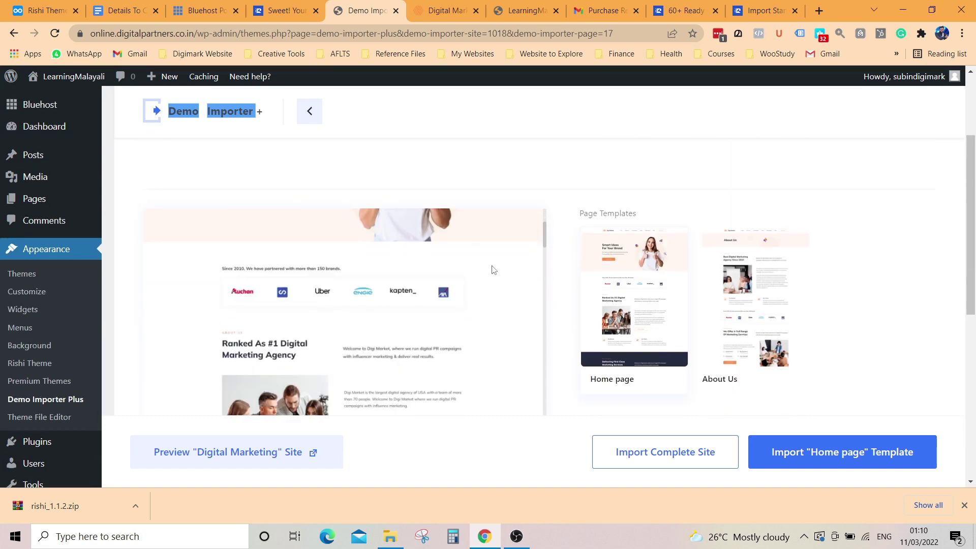
pyautogui.click(615, 287)
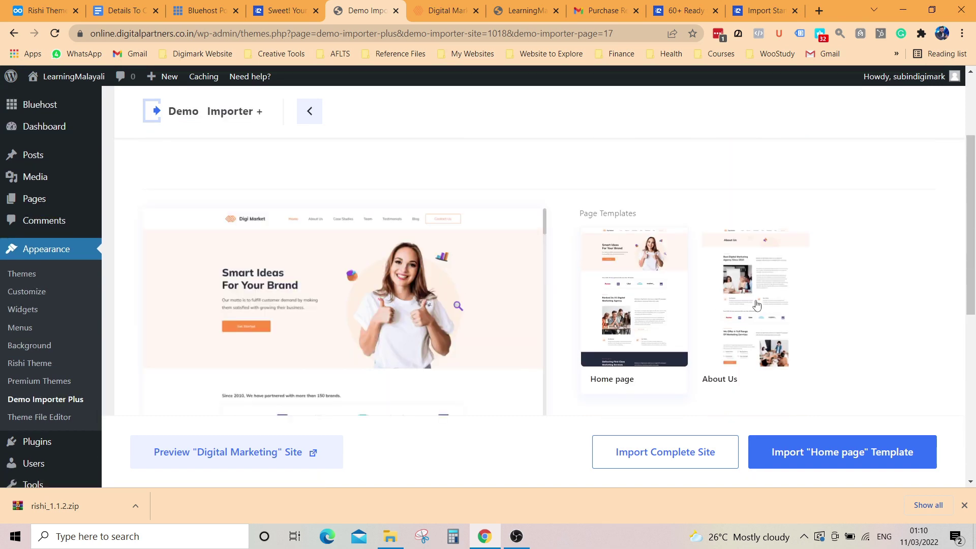
pyautogui.click(731, 305)
pyautogui.click(655, 308)
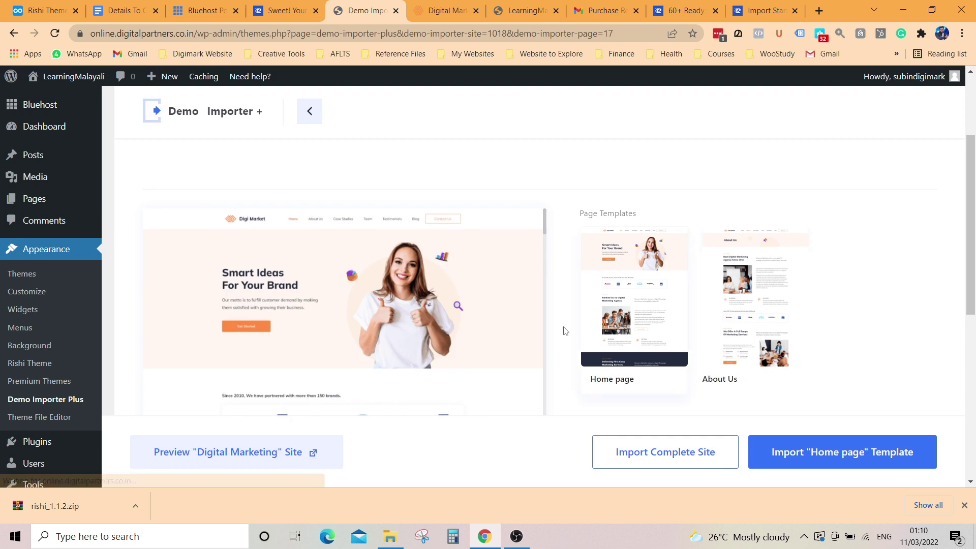
pyautogui.scroll(-3, 483, 290)
pyautogui.scroll(-5, 715, 312)
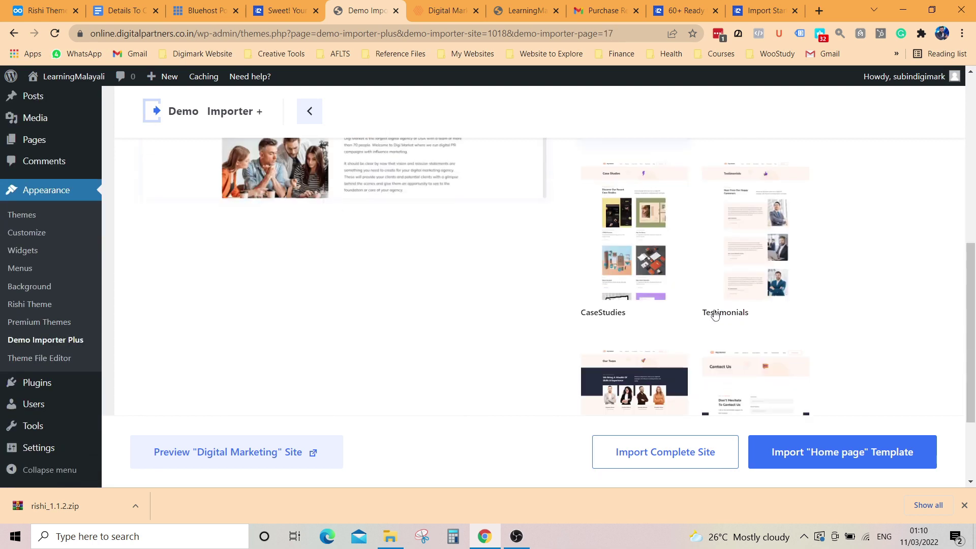
pyautogui.click(606, 267)
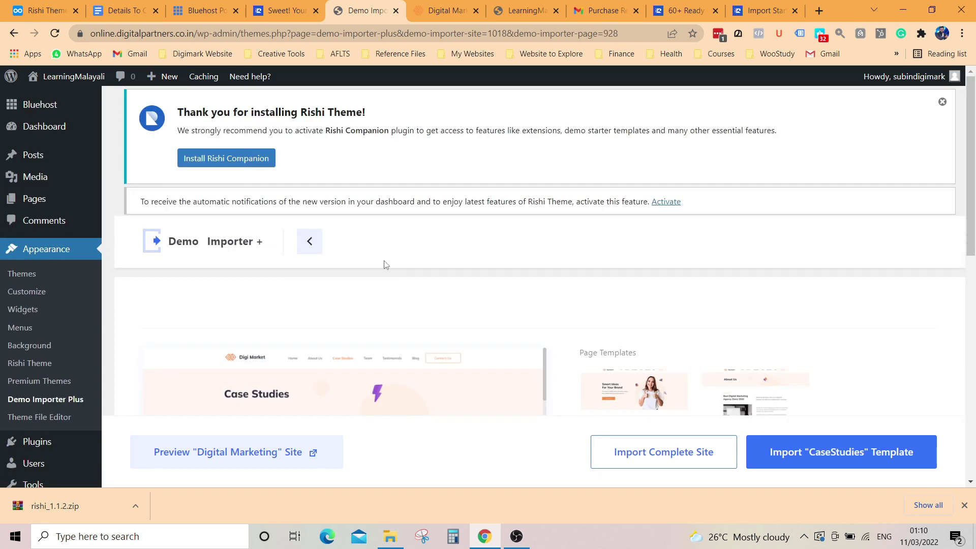
pyautogui.scroll(-1, 375, 335)
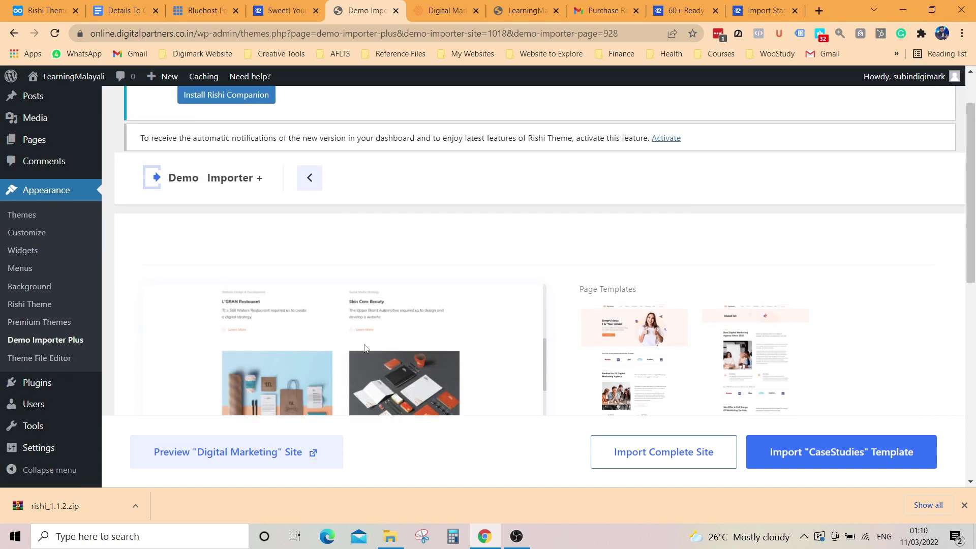
pyautogui.scroll(-2, 674, 451)
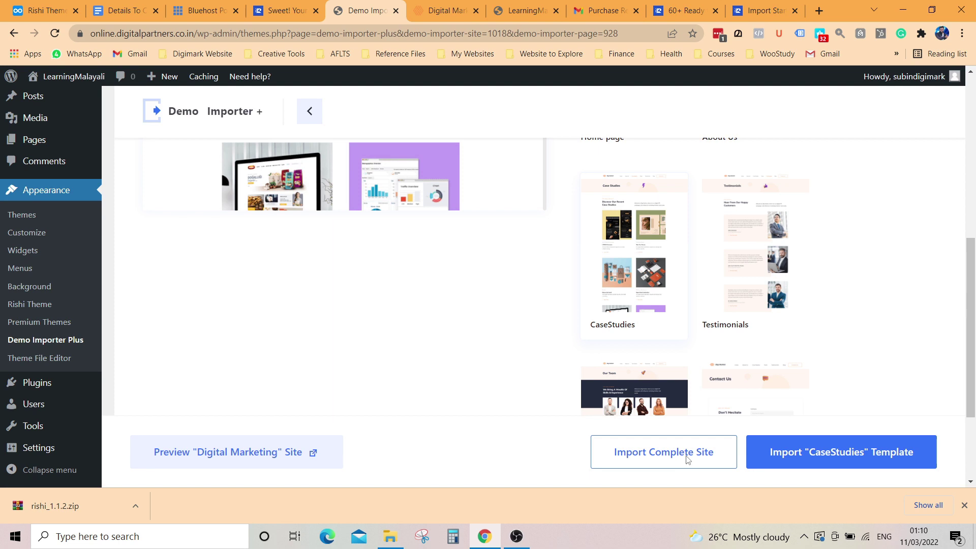
# Step: Start the full-site import with deletion of the previous site, reviewing required plugins Mega Elements and Rishi Companion
pyautogui.click(688, 459)
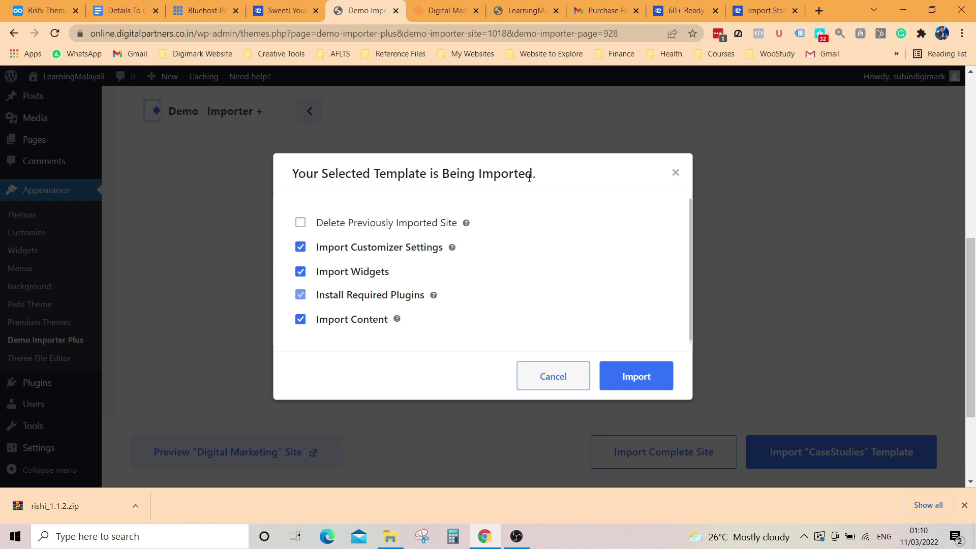
pyautogui.click(301, 226)
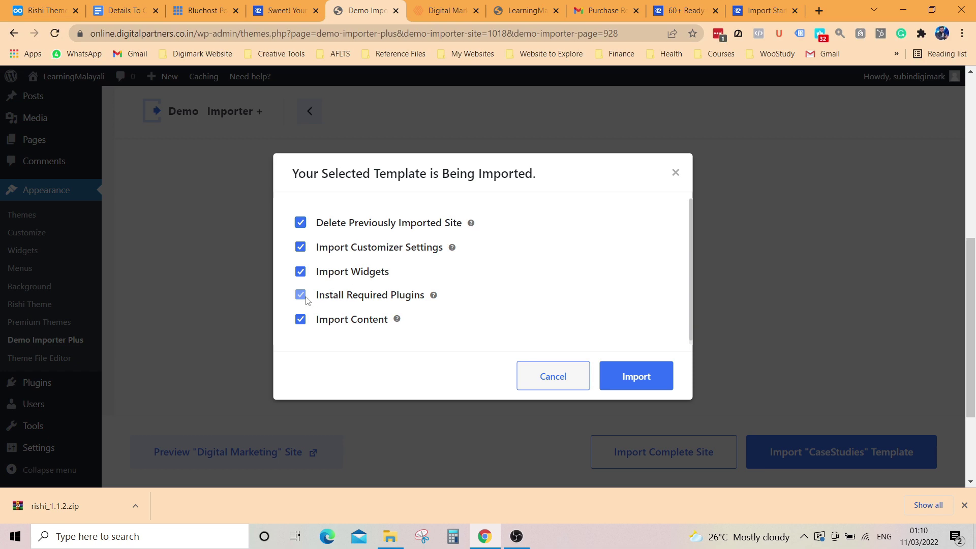
pyautogui.click(436, 297)
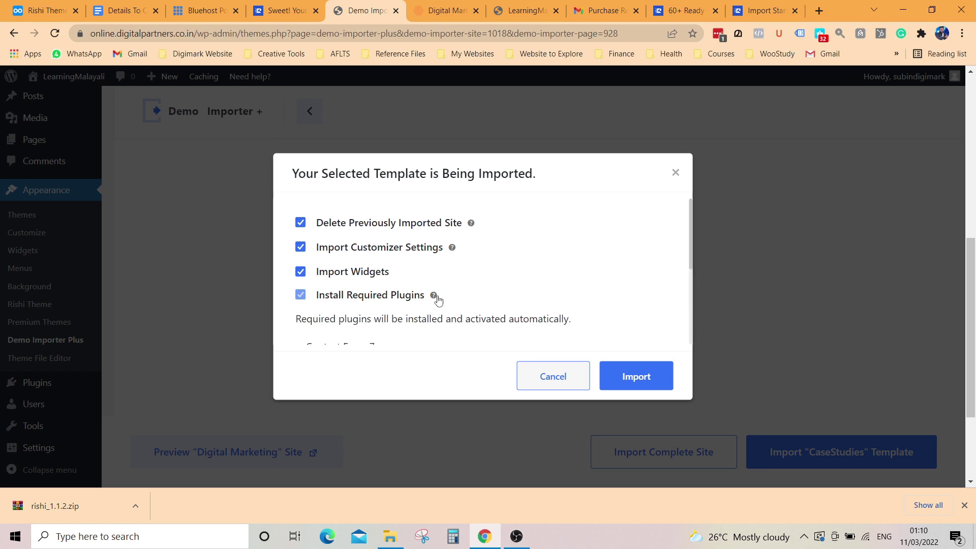
pyautogui.scroll(-2, 458, 284)
pyautogui.scroll(1, 425, 266)
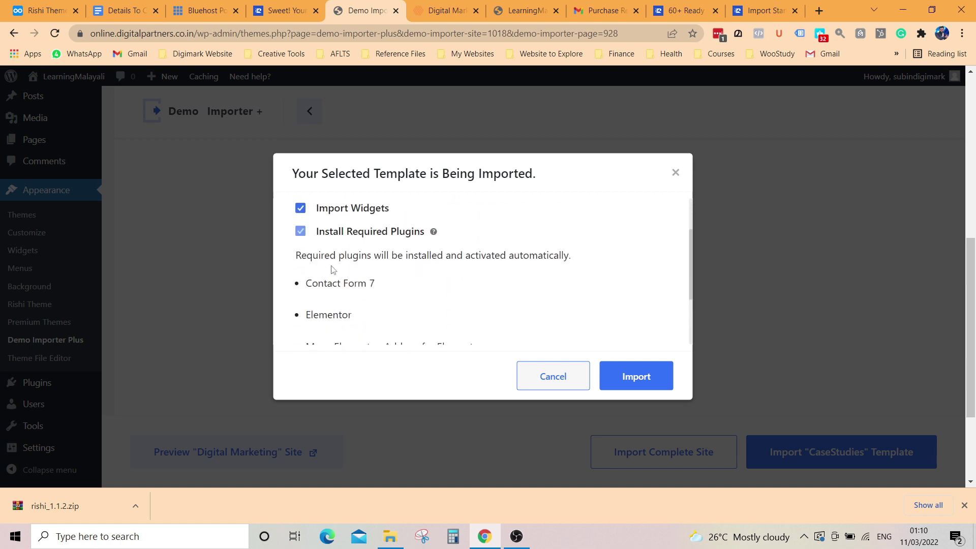
pyautogui.scroll(-1, 364, 286)
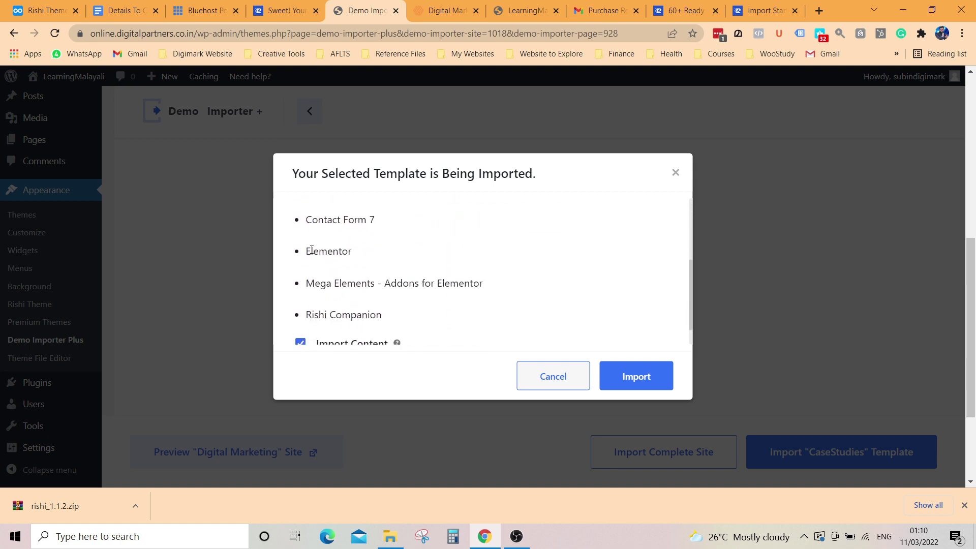
pyautogui.moveTo(308, 284); pyautogui.dragTo(487, 288)
pyautogui.scroll(-1, 336, 284)
pyautogui.moveTo(307, 291); pyautogui.dragTo(392, 291)
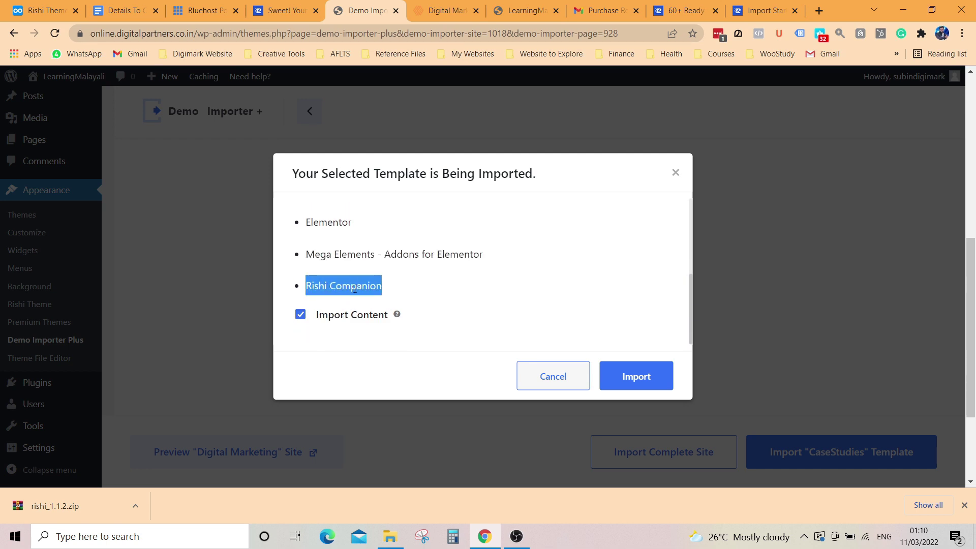
pyautogui.scroll(4, 354, 288)
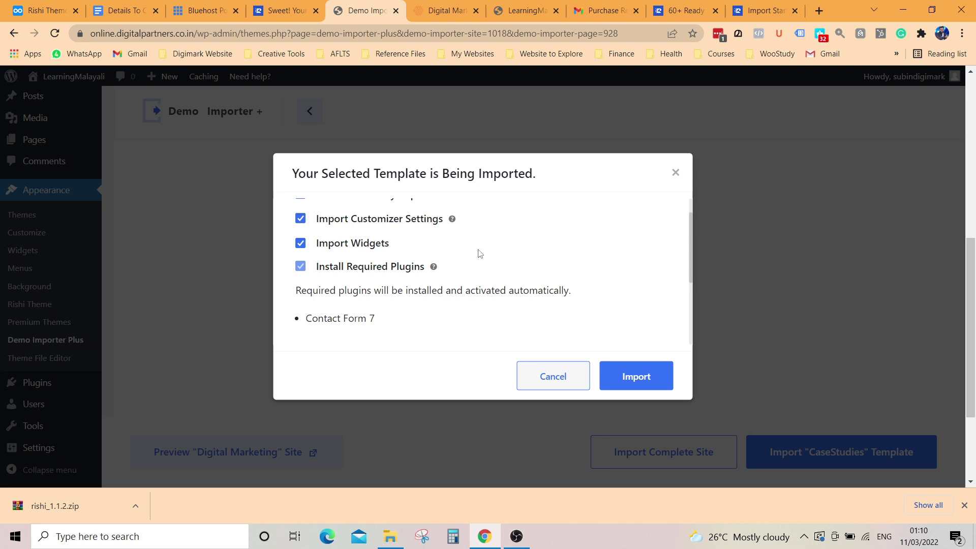
pyautogui.scroll(-4, 481, 265)
# Step: Read the Import Content explanation, then toggle demo content import off and back on
pyautogui.click(398, 318)
pyautogui.scroll(-1, 447, 308)
pyautogui.moveTo(296, 283); pyautogui.dragTo(602, 289)
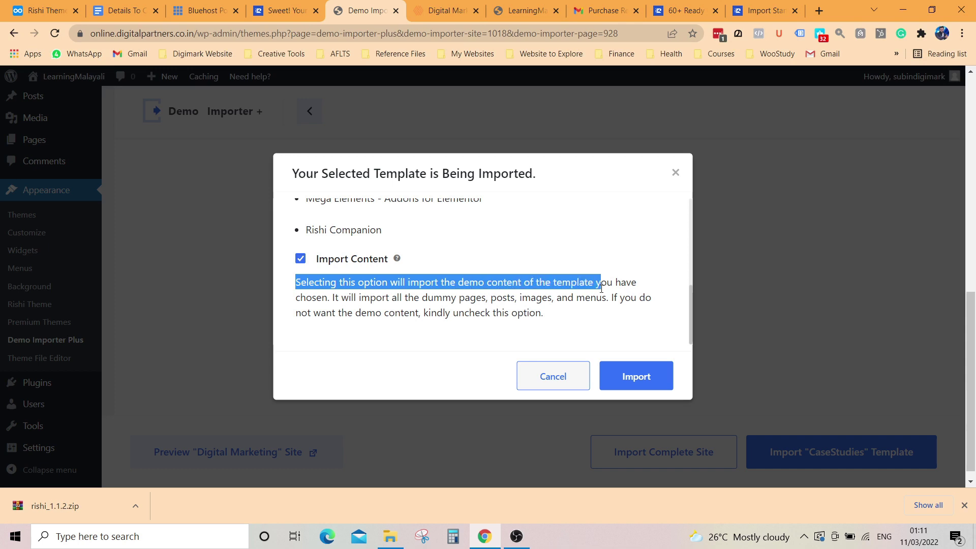
pyautogui.click(497, 289)
pyautogui.moveTo(460, 283); pyautogui.dragTo(335, 297)
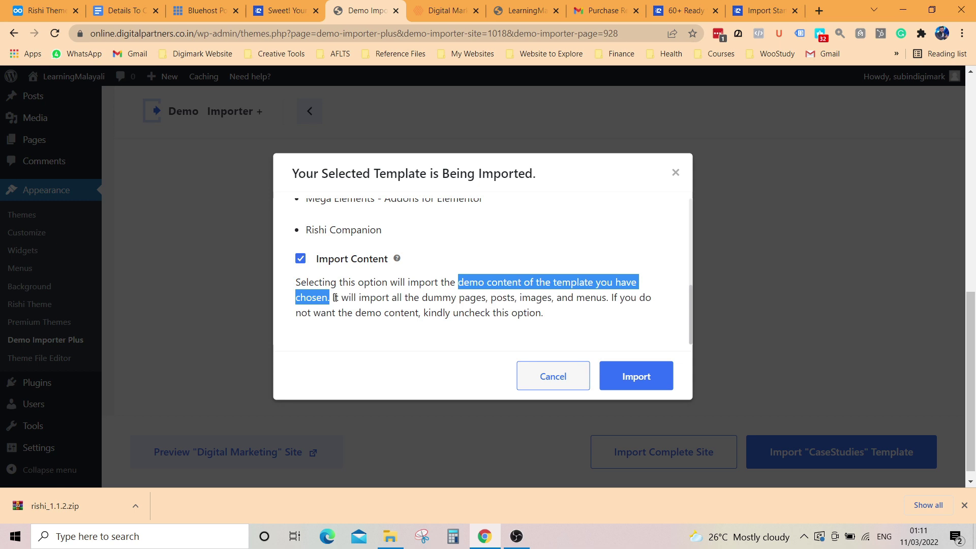
pyautogui.moveTo(421, 297); pyautogui.dragTo(609, 303)
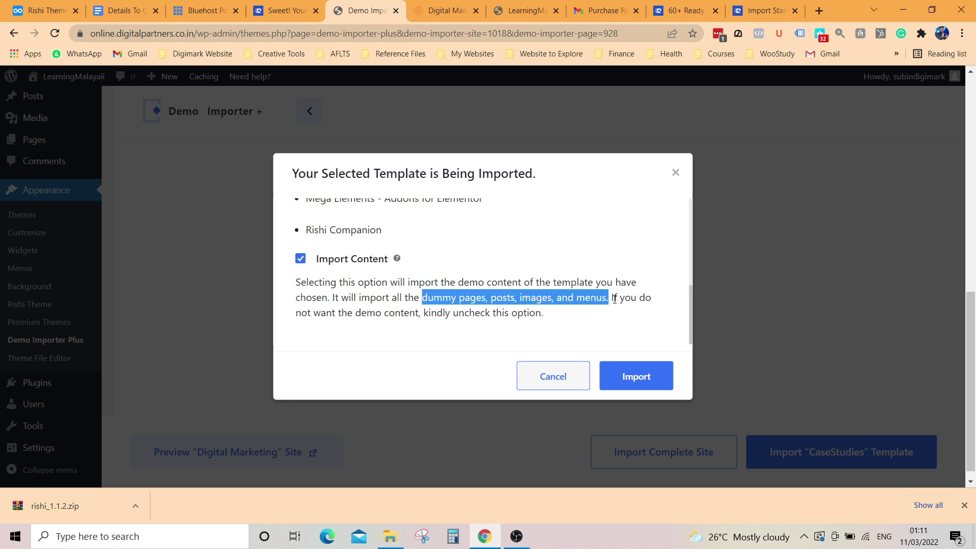
pyautogui.moveTo(293, 316); pyautogui.dragTo(508, 319)
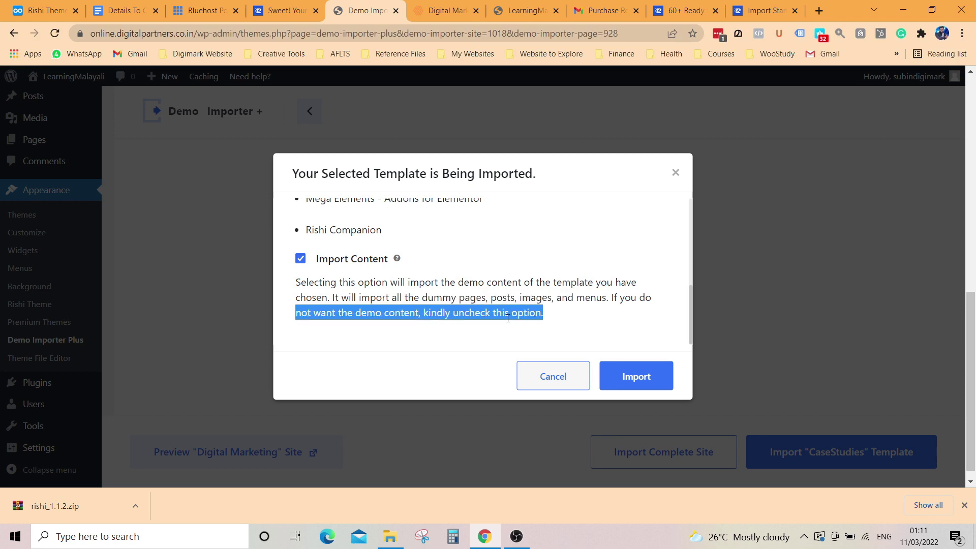
pyautogui.click(301, 260)
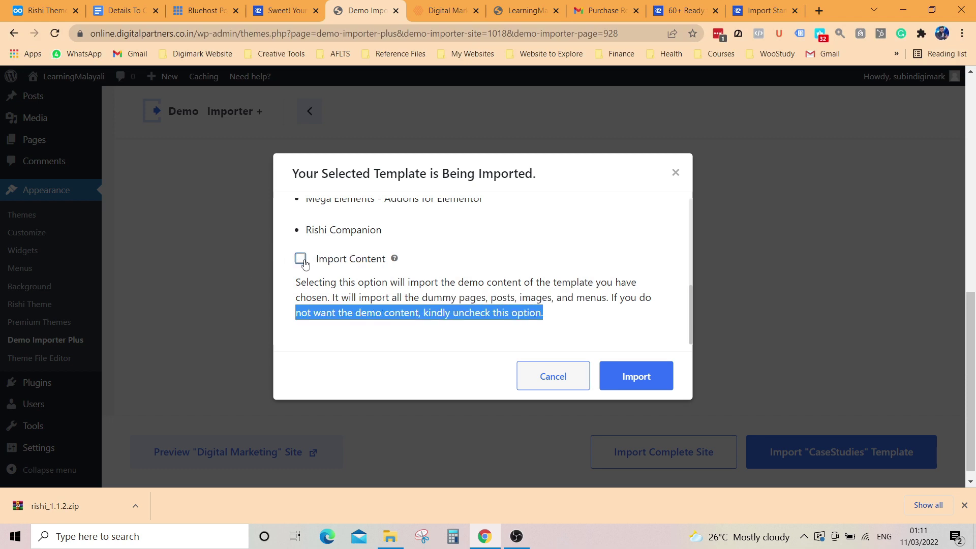
pyautogui.click(304, 260)
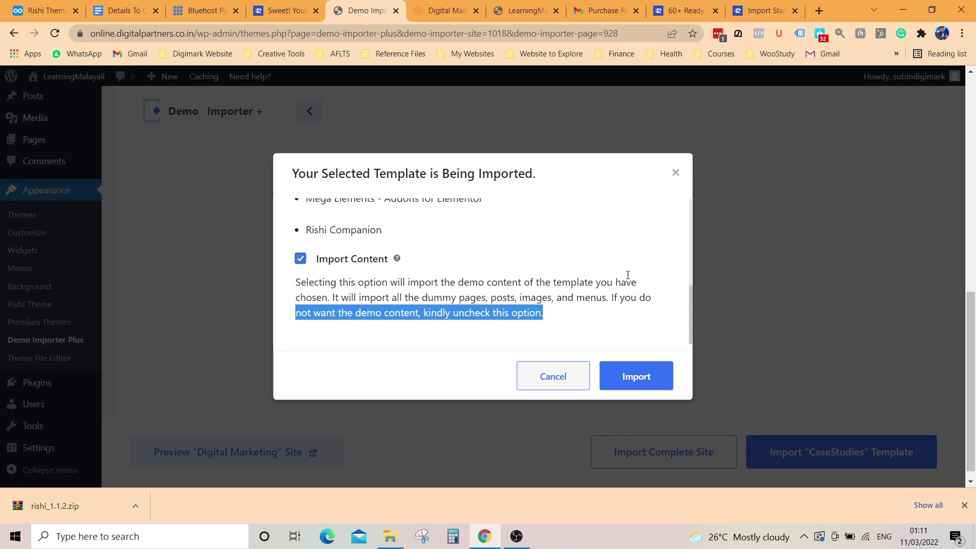
pyautogui.scroll(5, 516, 299)
pyautogui.scroll(-5, 519, 286)
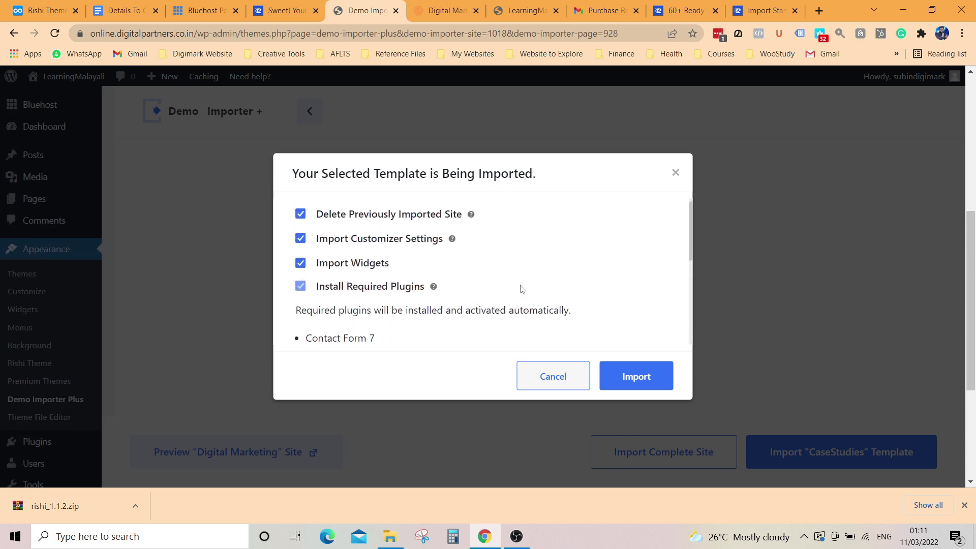
# Step: Import the Digital Marketing template with demo content and let the progress run
pyautogui.click(645, 379)
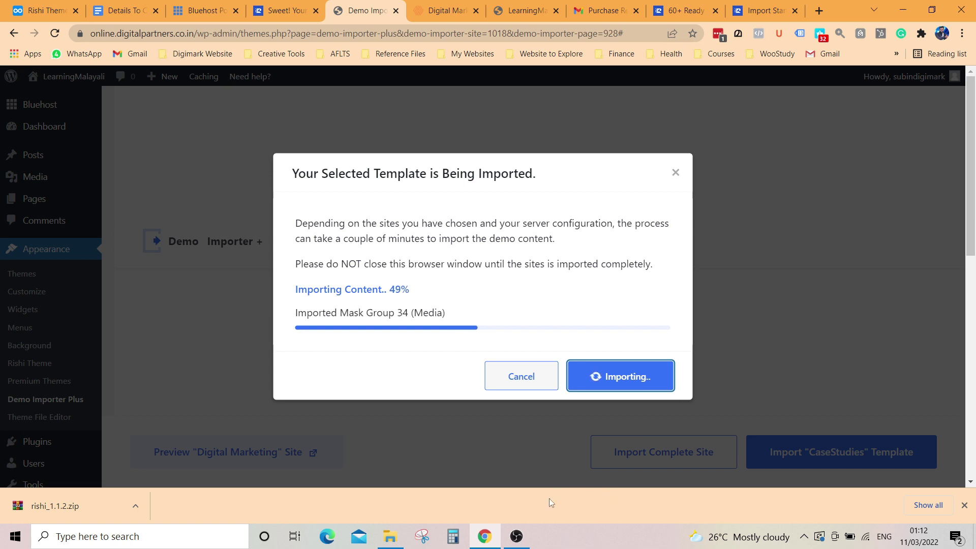
pyautogui.click(530, 534)
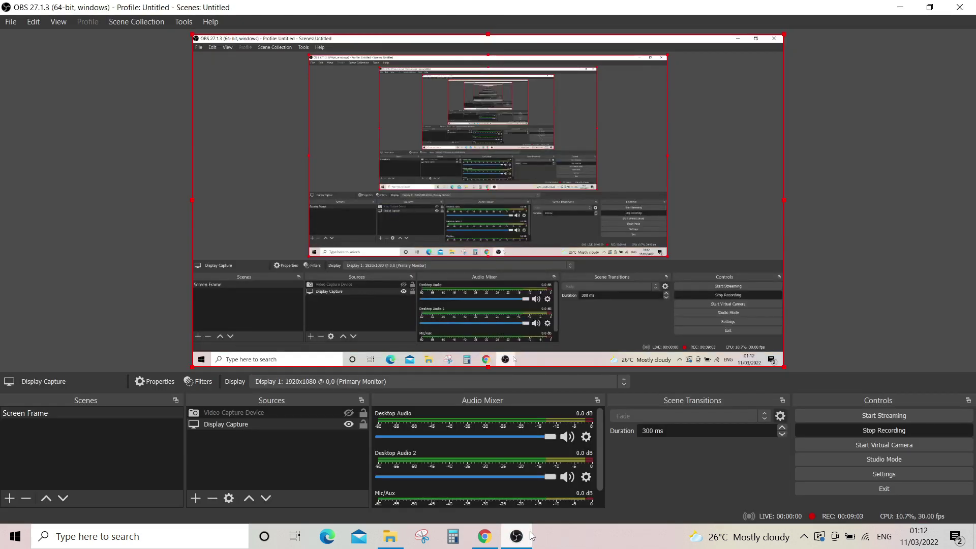
pyautogui.click(531, 534)
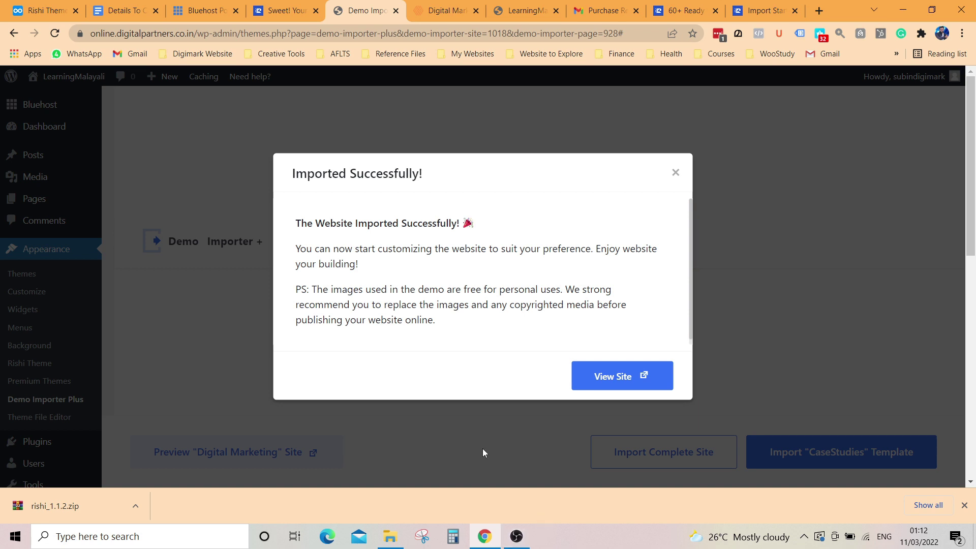
# Step: Review the import success message and demo-image note, then view the imported site in a new tab
pyautogui.moveTo(296, 224); pyautogui.dragTo(497, 225)
pyautogui.moveTo(297, 248); pyautogui.dragTo(584, 263)
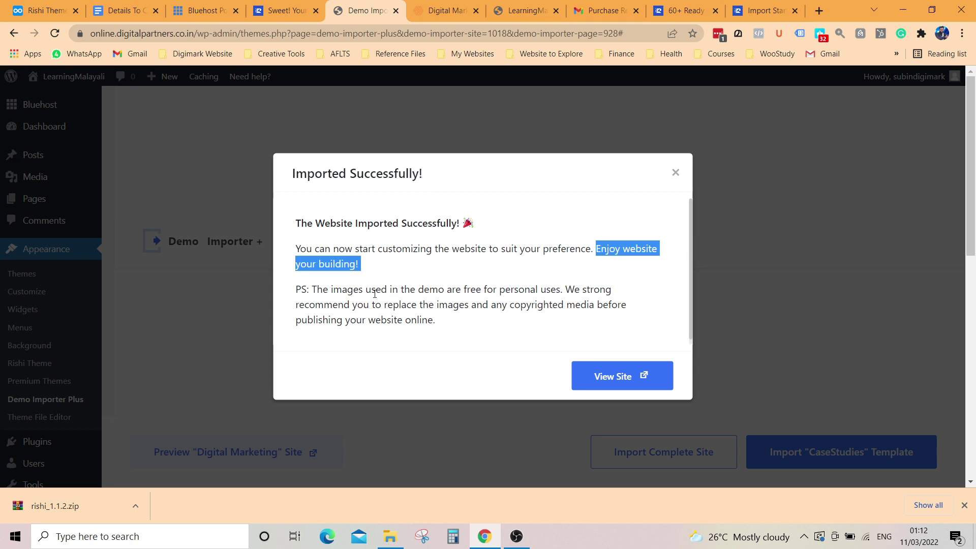
pyautogui.moveTo(313, 290); pyautogui.dragTo(486, 336)
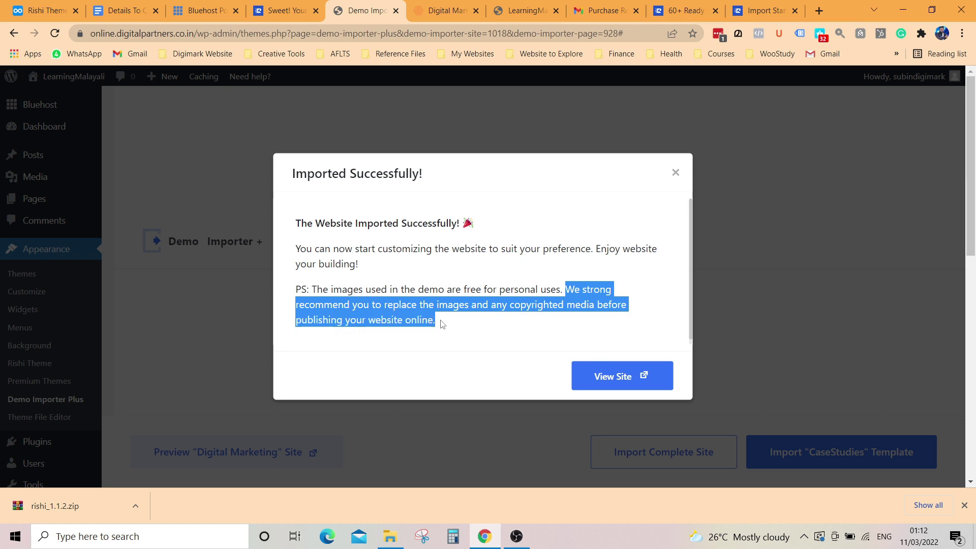
pyautogui.click(619, 379)
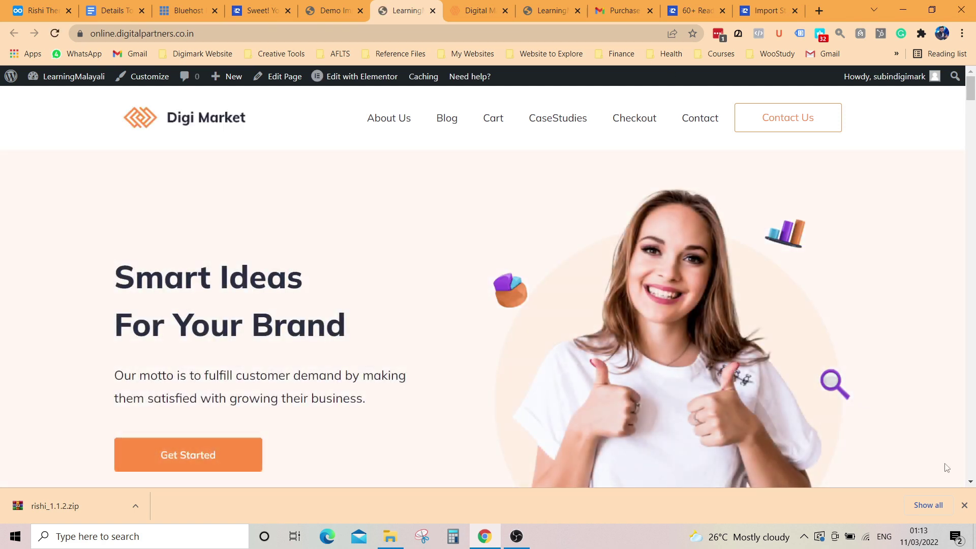
# Step: Dismiss the download notice and scroll the Digi Market homepage down to its footer copyright line
pyautogui.click(964, 506)
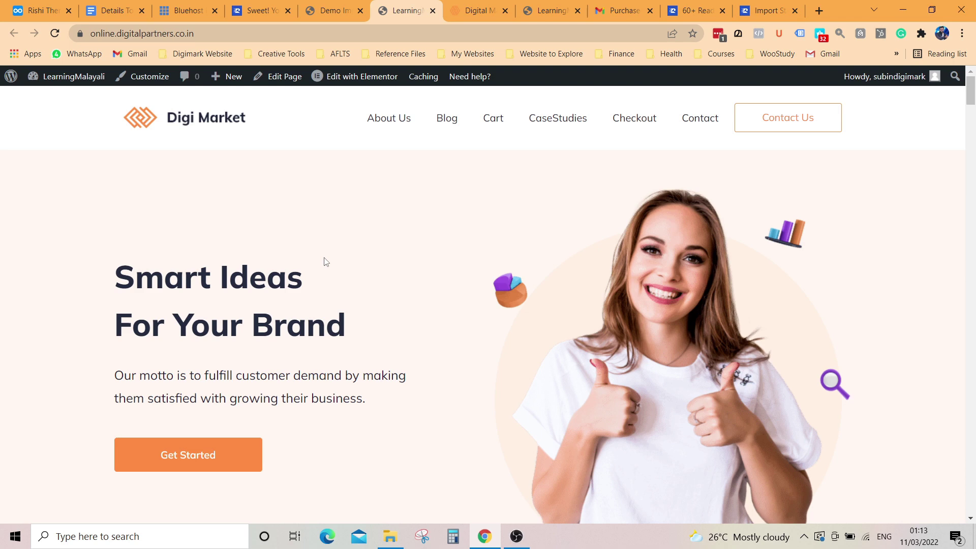
pyautogui.scroll(-15, 318, 268)
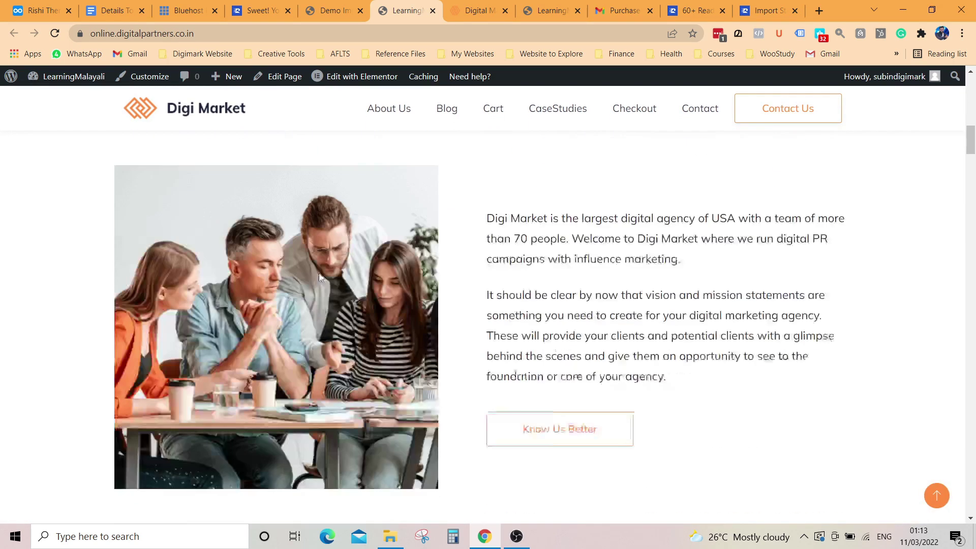
pyautogui.scroll(-20, 404, 279)
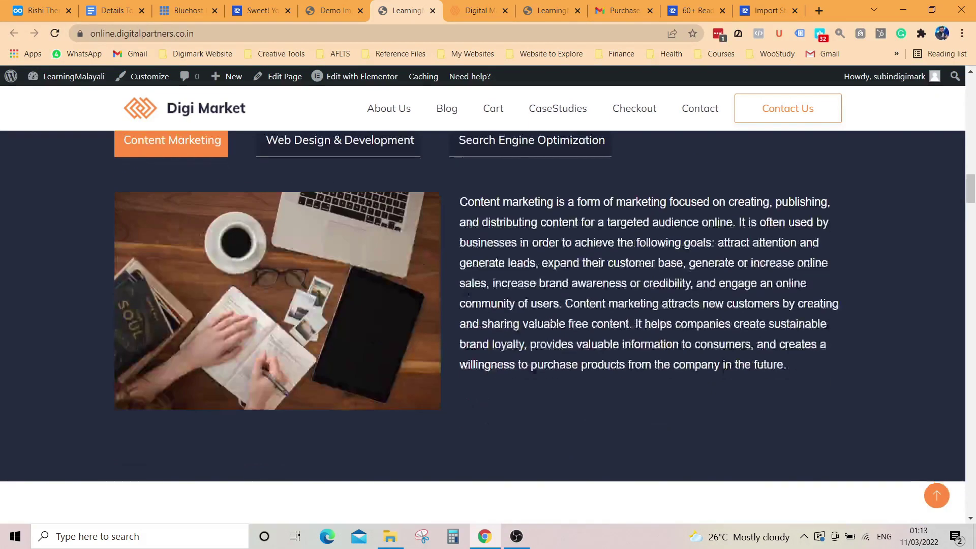
pyautogui.scroll(-15, 471, 298)
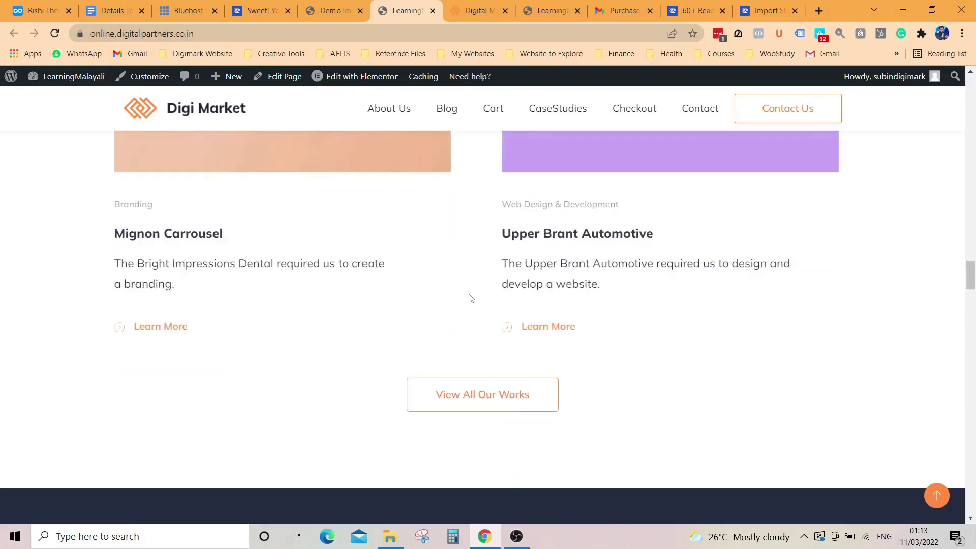
pyautogui.scroll(-18, 471, 299)
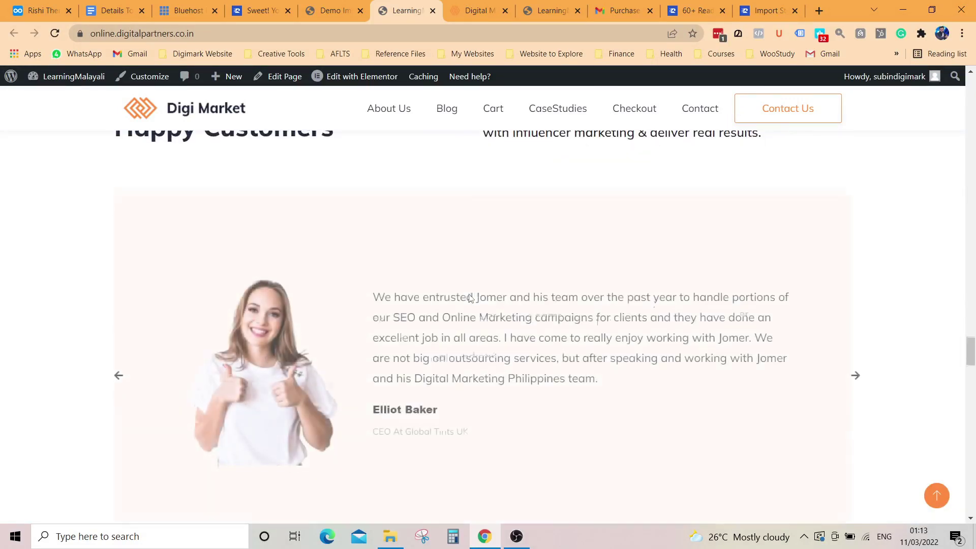
pyautogui.scroll(-20, 471, 298)
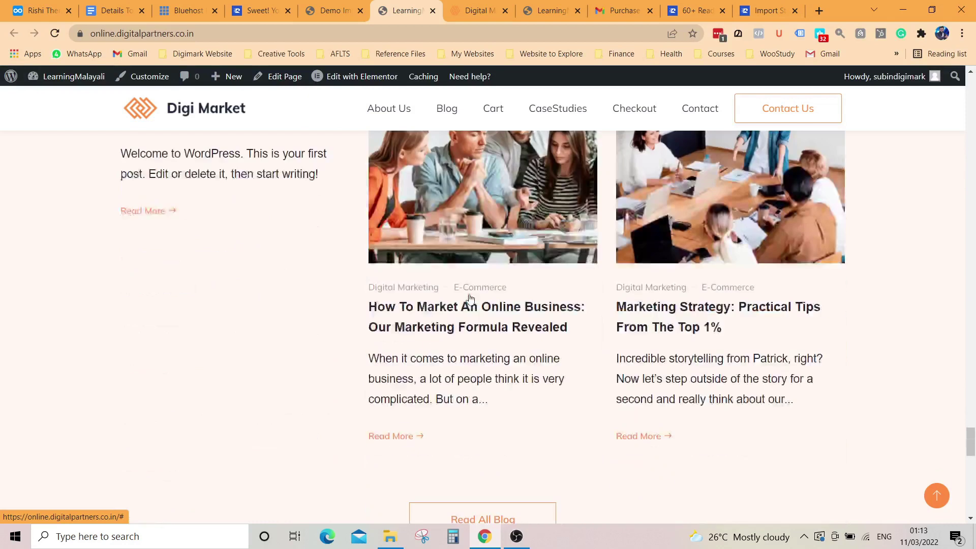
pyautogui.scroll(-10, 468, 298)
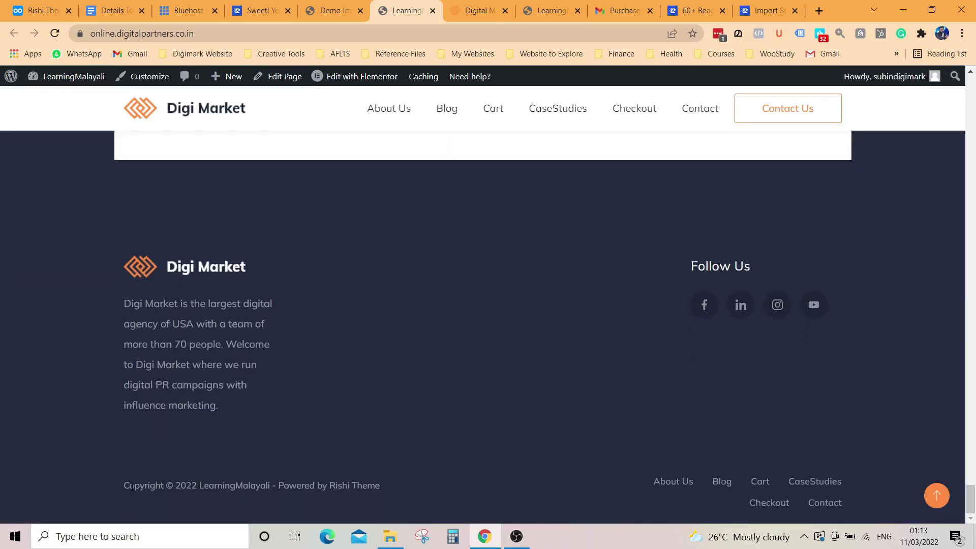
pyautogui.moveTo(129, 487); pyautogui.dragTo(391, 485)
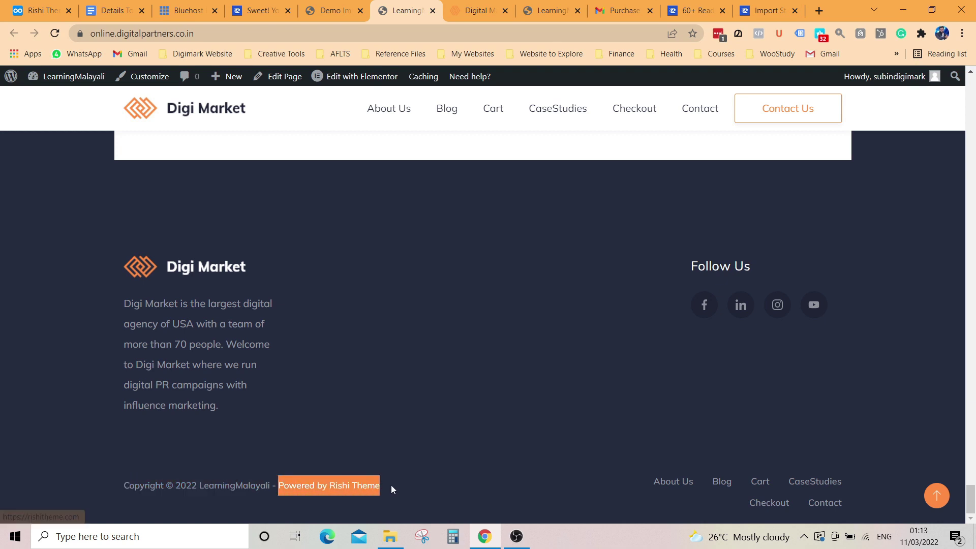
# Step: Scroll back up and switch to the LearningMalayali blog tab with Ctrl+Tab
pyautogui.scroll(8, 411, 371)
pyautogui.scroll(15, 411, 371)
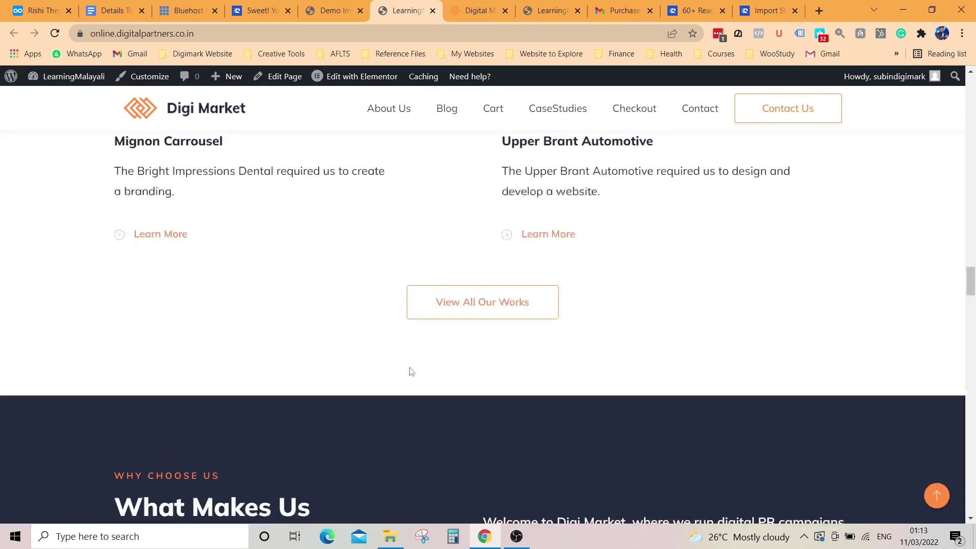
pyautogui.scroll(3, 410, 367)
pyautogui.hotkey('ctrl', 'Tab')
pyautogui.hotkey('ctrl', 'Tab')
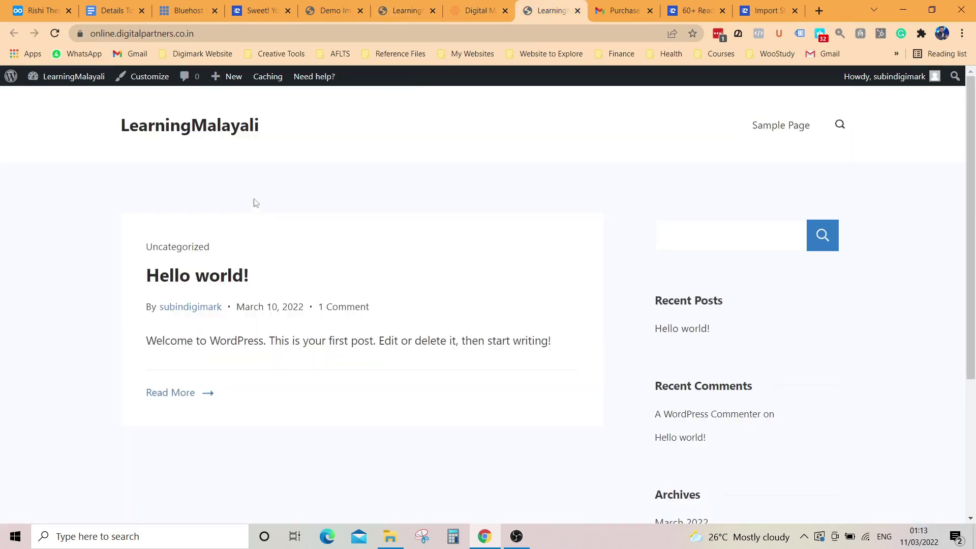
# Step: Switch back to the Digi Market tab and show its homepage from the top
pyautogui.click(407, 10)
pyautogui.scroll(5, 365, 206)
pyautogui.scroll(8, 364, 206)
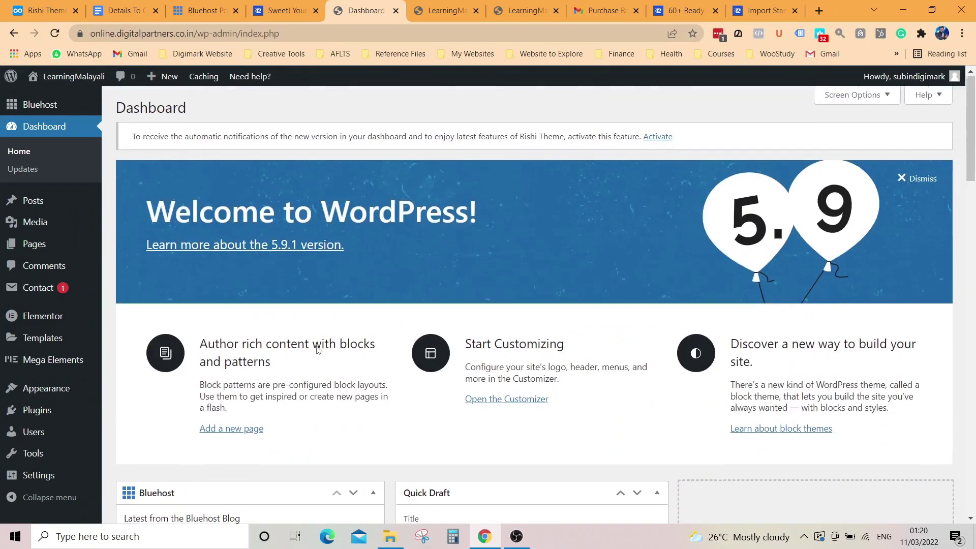
pyautogui.click(446, 11)
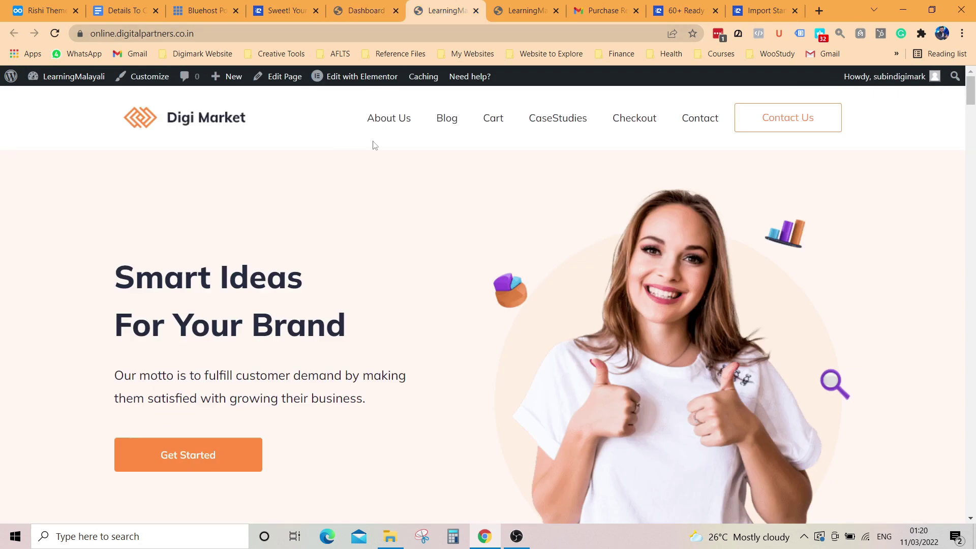
# Step: Return to the admin Dashboard and reveal the Appearance submenu in the sidebar
pyautogui.scroll(-15, 444, 282)
pyautogui.scroll(12, 208, 209)
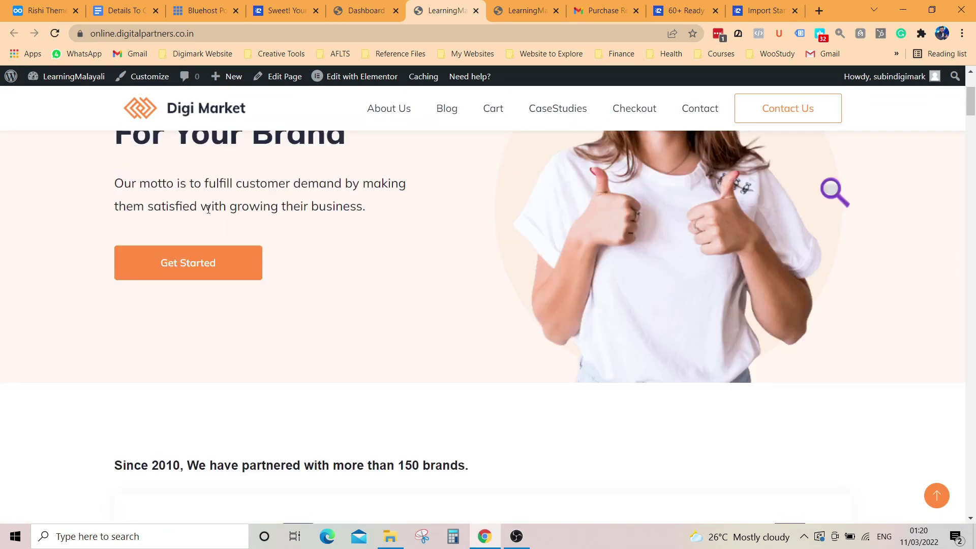
pyautogui.scroll(3, 543, 326)
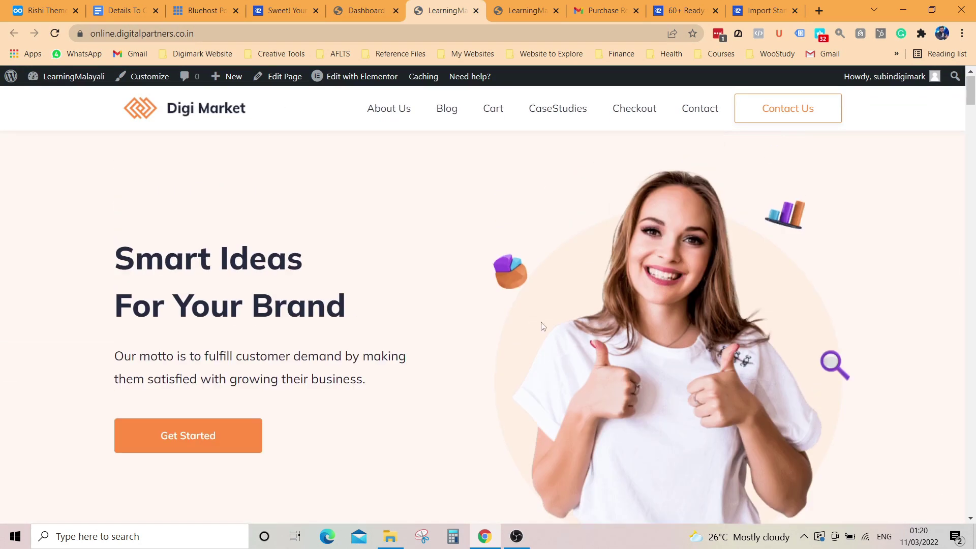
pyautogui.scroll(1, 543, 327)
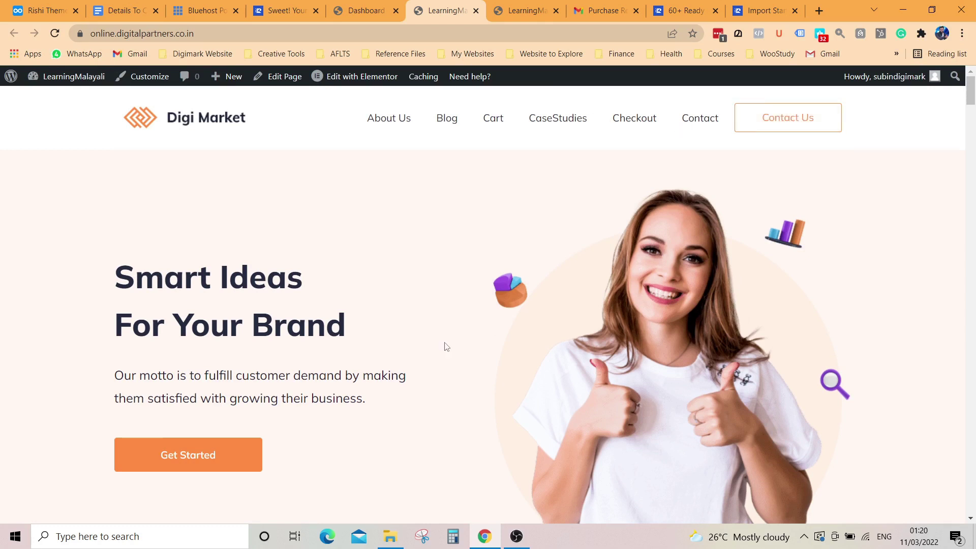
pyautogui.scroll(-15, 447, 347)
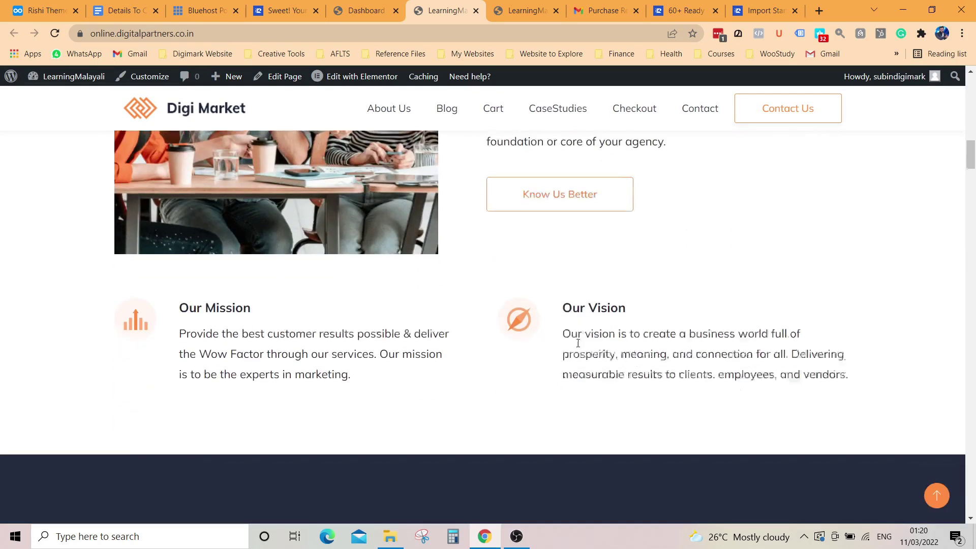
pyautogui.click(363, 10)
pyautogui.moveTo(63, 388)
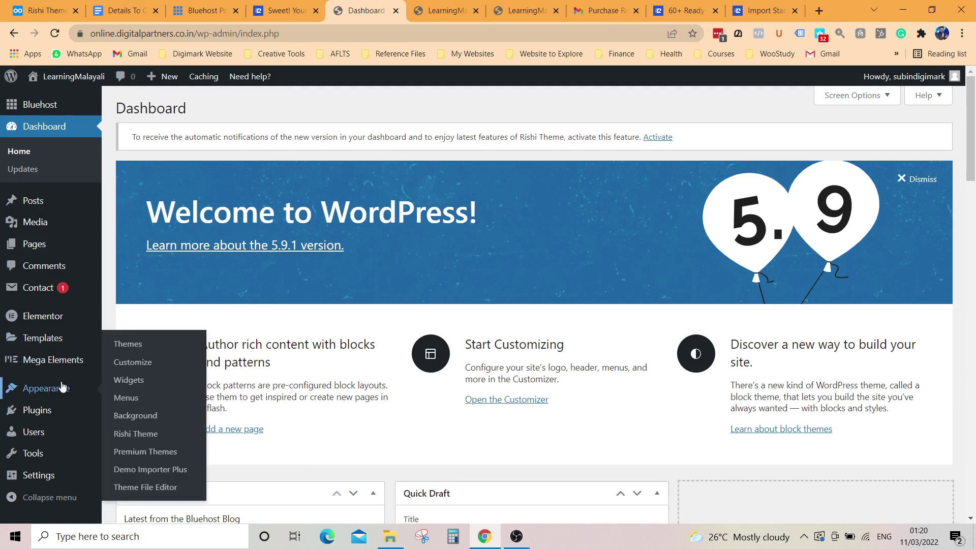
pyautogui.scroll(-3, 63, 388)
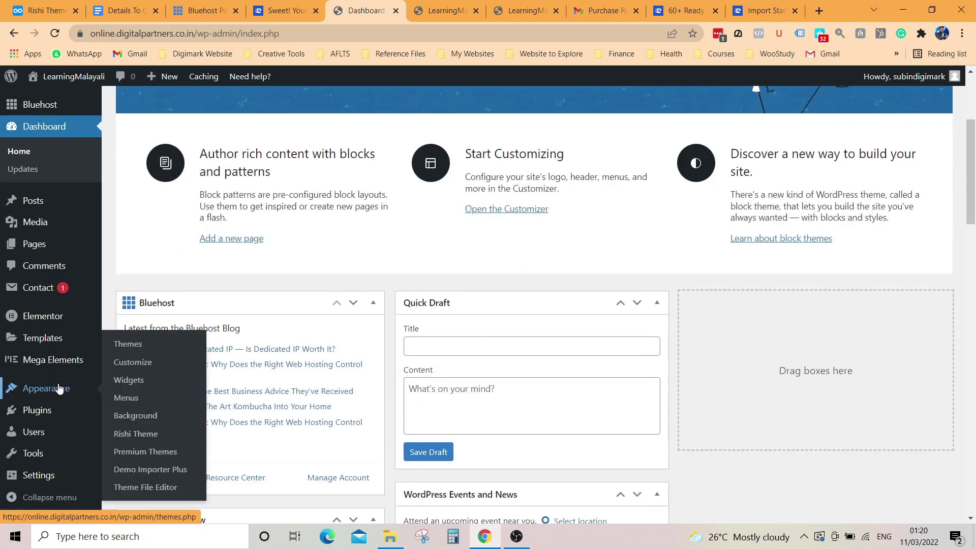
pyautogui.scroll(-10, 60, 392)
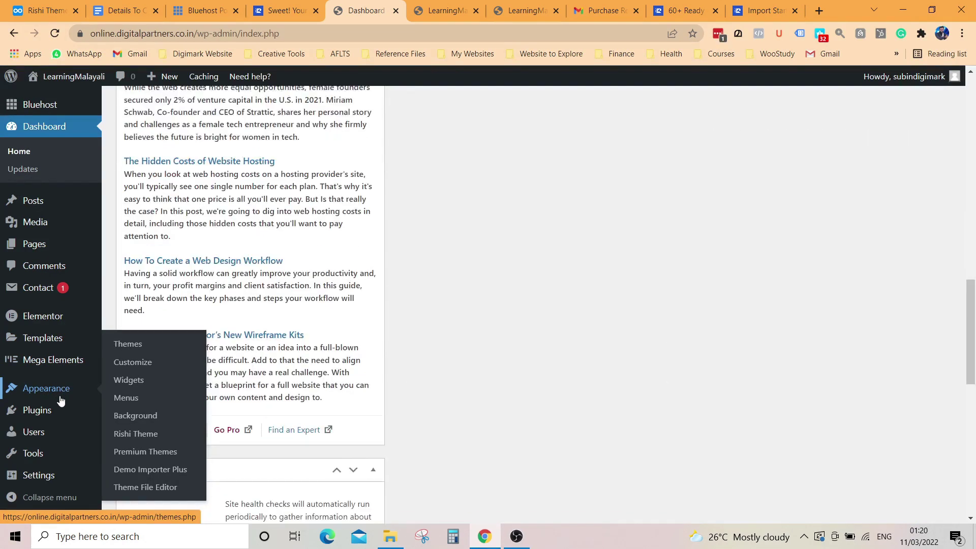
pyautogui.scroll(-6, 60, 402)
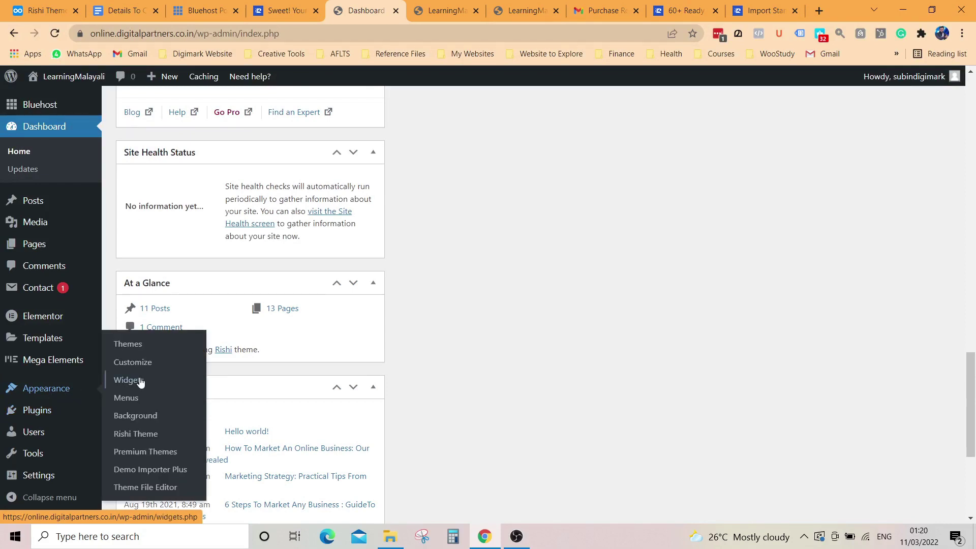
# Step: Launch the Customizer, browse its settings groups, and enter General Options > Layouts
pyautogui.click(142, 362)
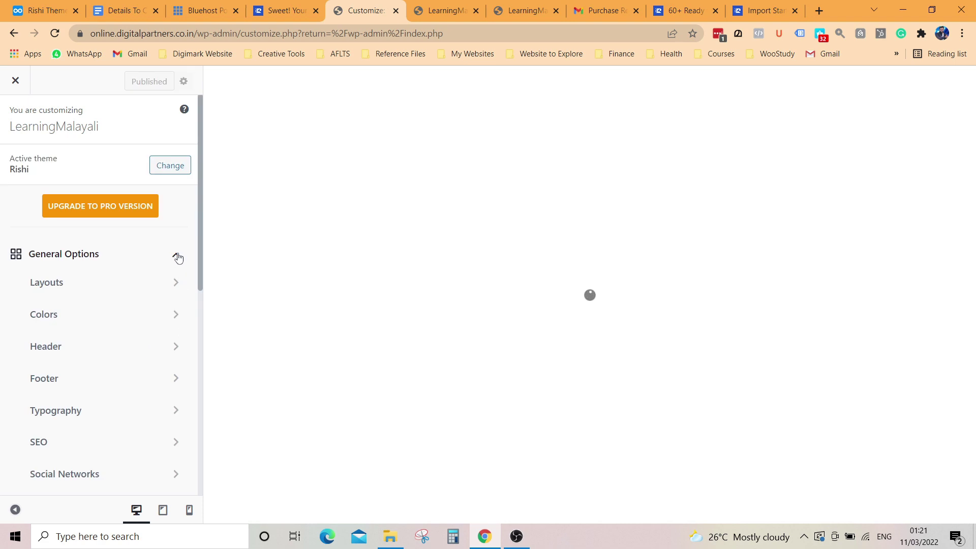
pyautogui.click(176, 259)
pyautogui.click(178, 290)
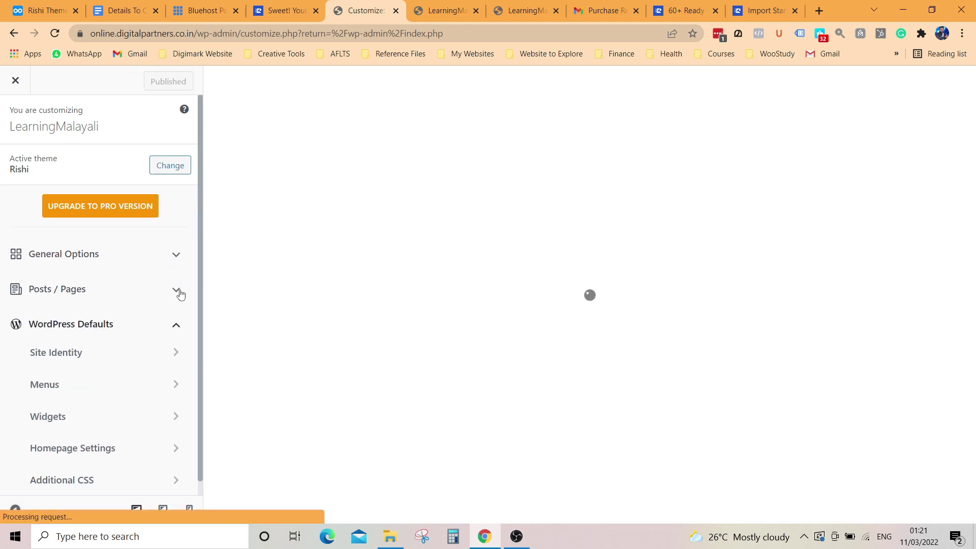
pyautogui.click(175, 322)
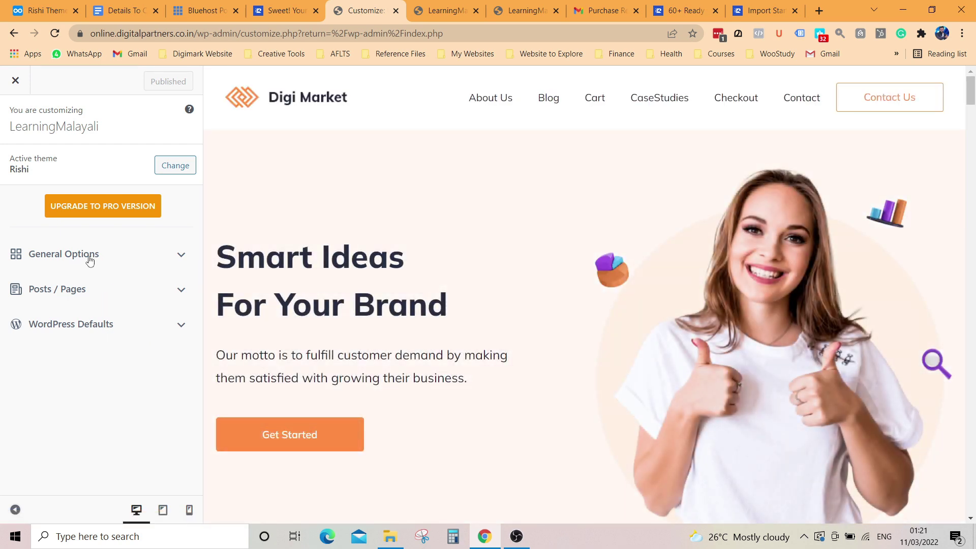
pyautogui.click(173, 257)
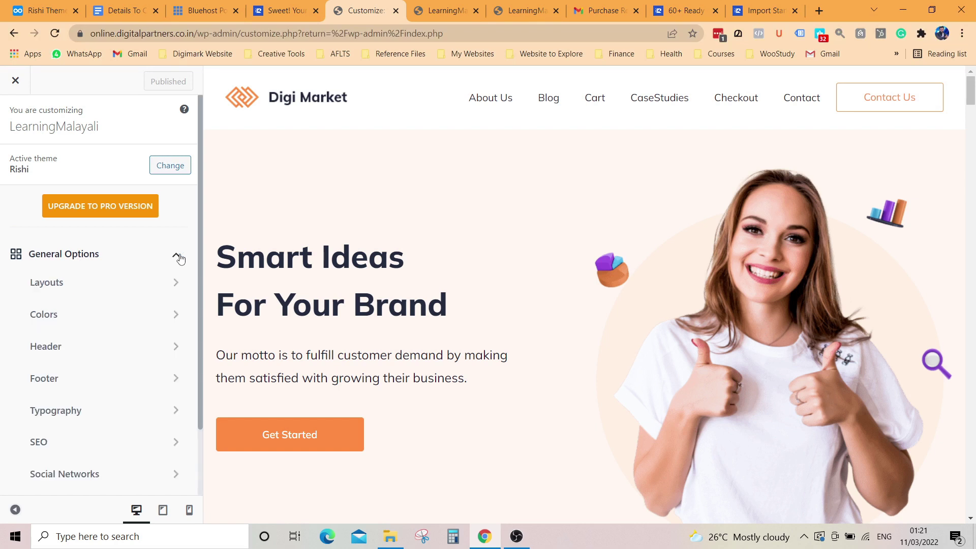
pyautogui.click(118, 288)
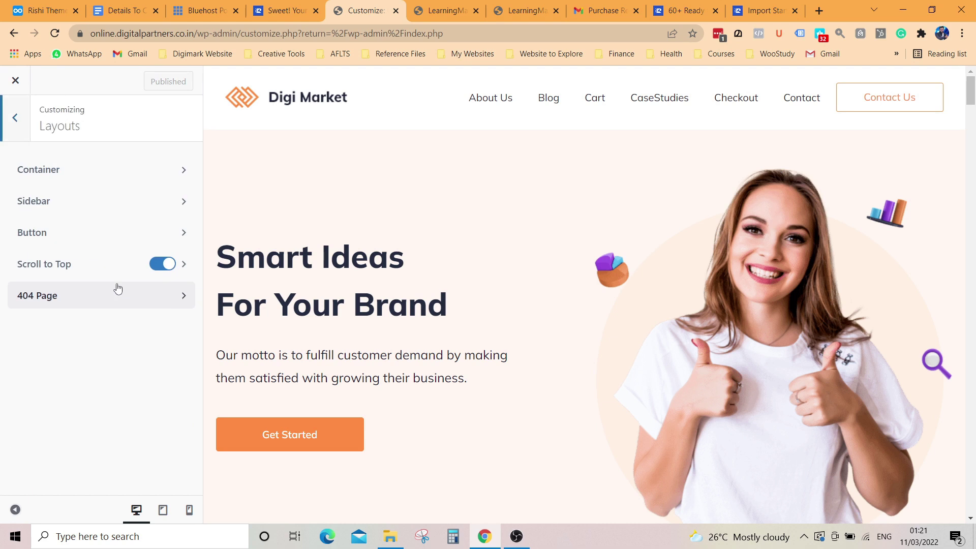
# Step: Set the Container Width to 1247 px
pyautogui.click(143, 180)
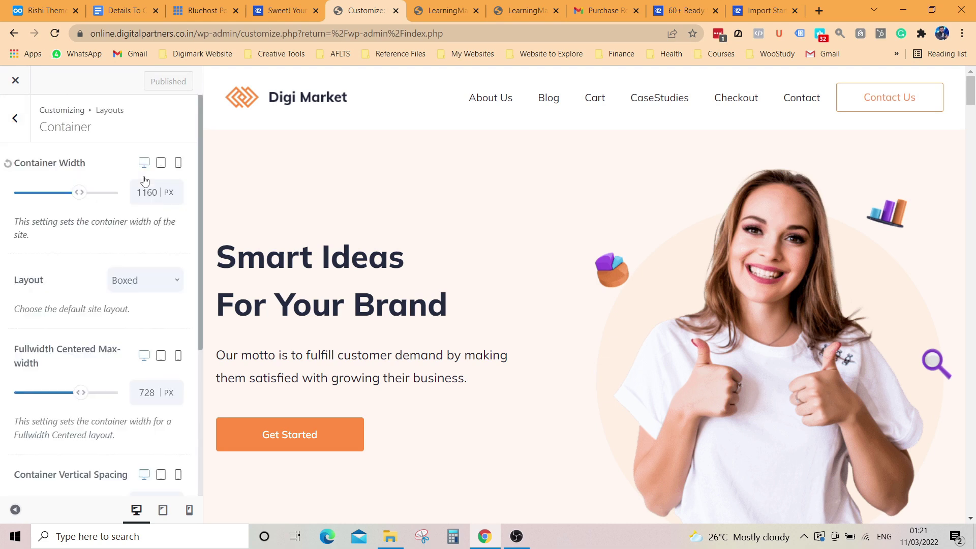
pyautogui.moveTo(82, 200); pyautogui.dragTo(74, 197)
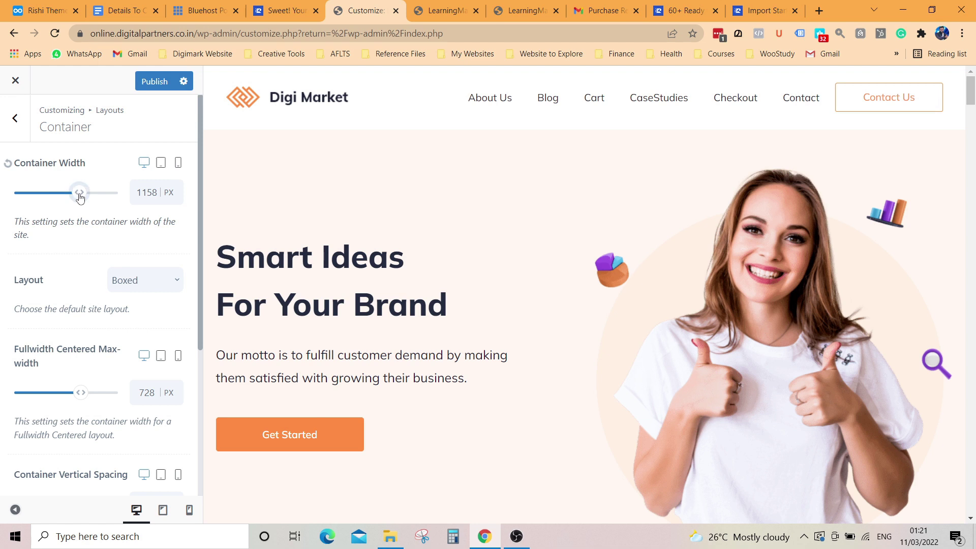
pyautogui.moveTo(79, 197); pyautogui.dragTo(78, 198)
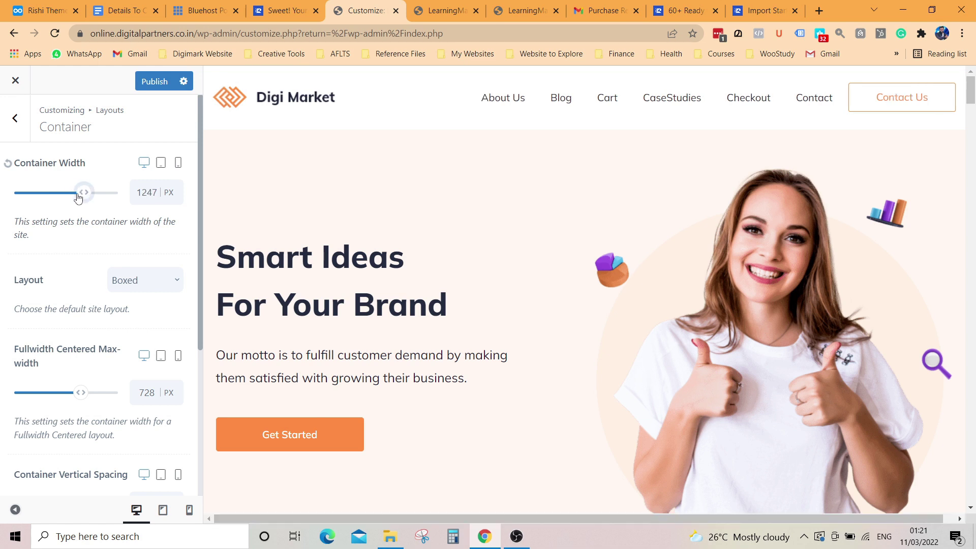
# Step: Try the Content Boxed and Unboxed site layouts, then settle on Boxed
pyautogui.click(132, 287)
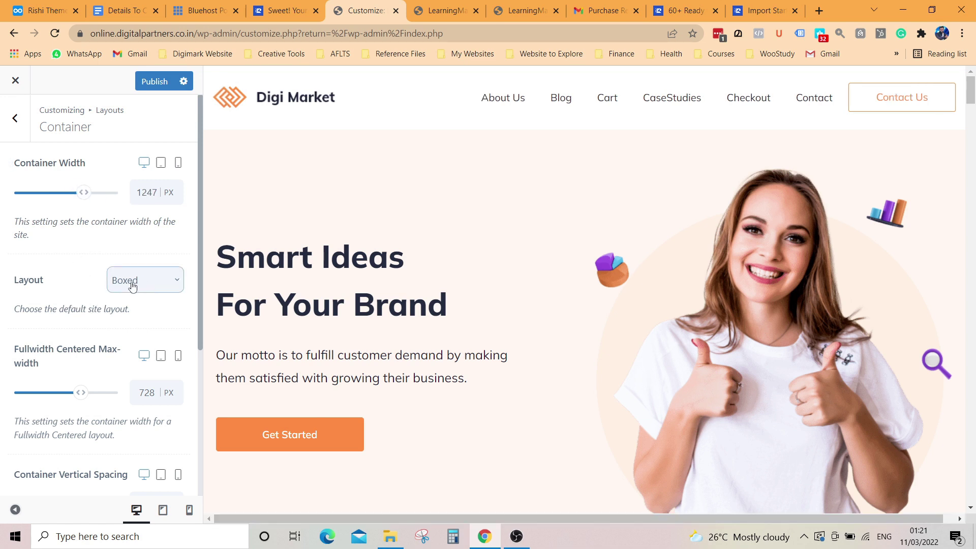
pyautogui.click(142, 331)
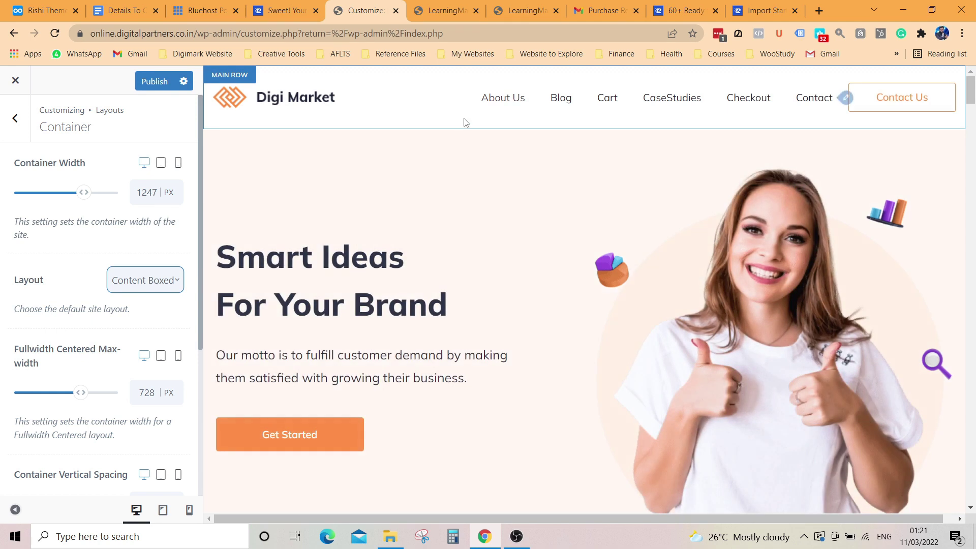
pyautogui.click(163, 288)
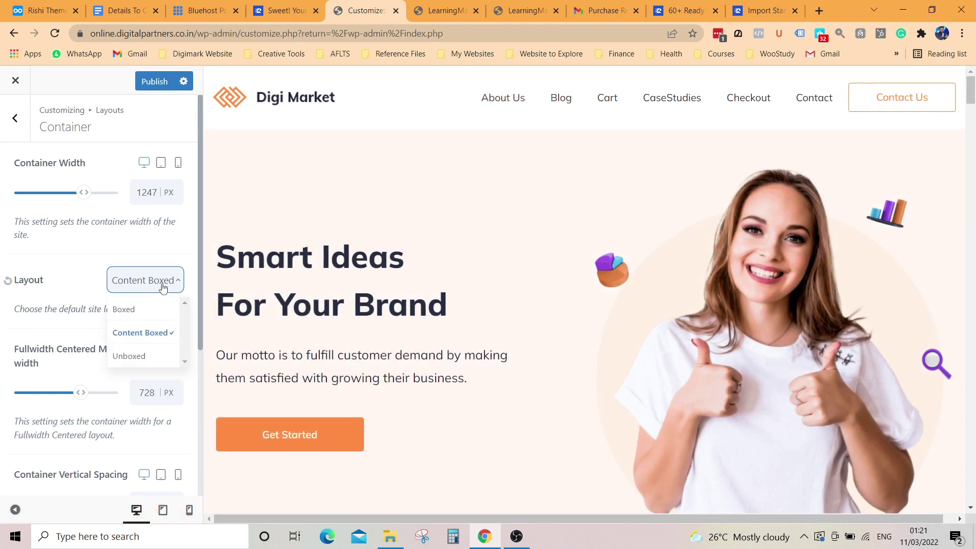
pyautogui.click(146, 357)
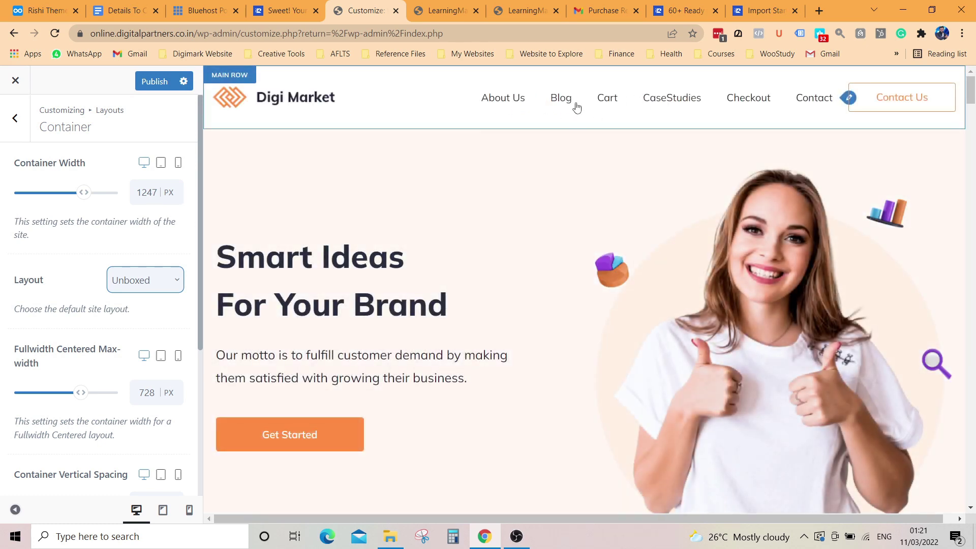
pyautogui.click(168, 288)
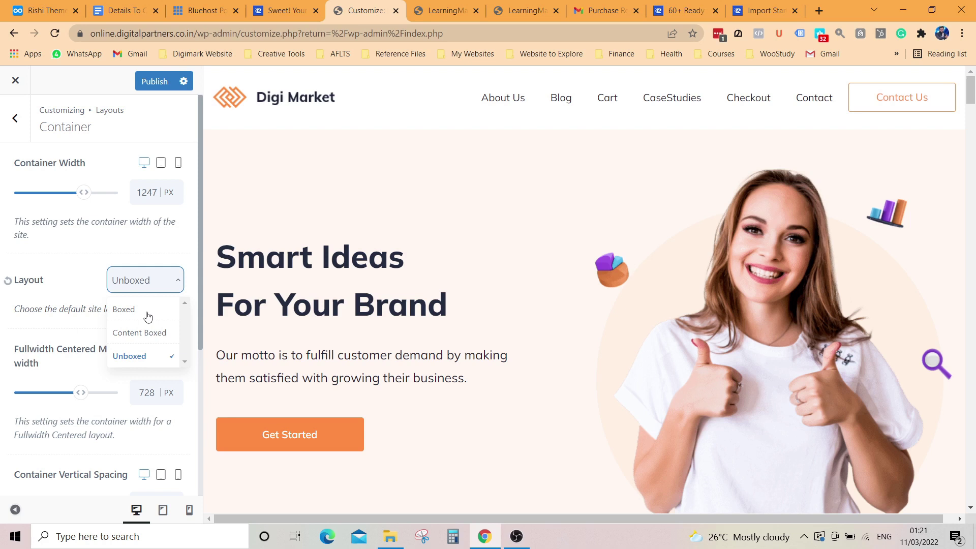
pyautogui.click(147, 315)
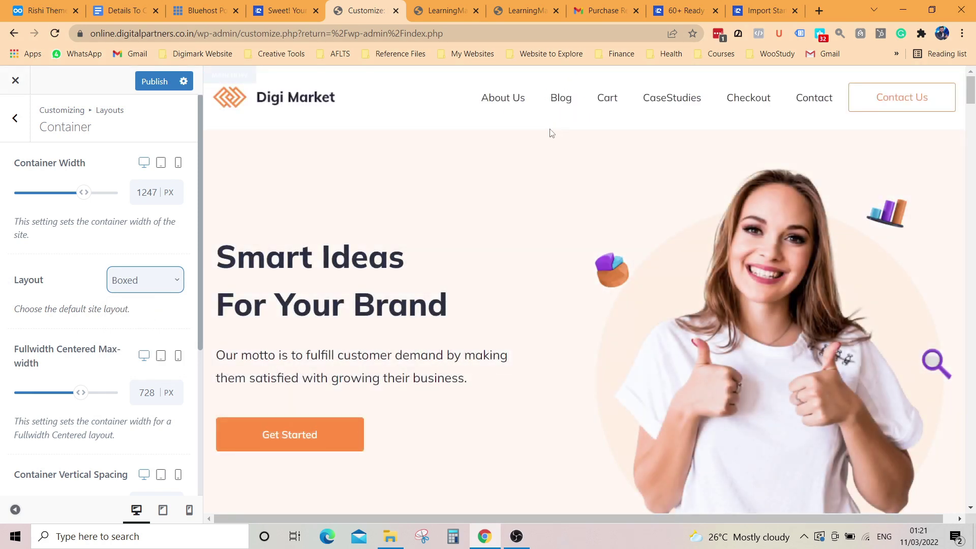
# Step: Reset the fullwidth centered max-width to 728 px and container vertical spacing to 80 px
pyautogui.scroll(-1, 139, 246)
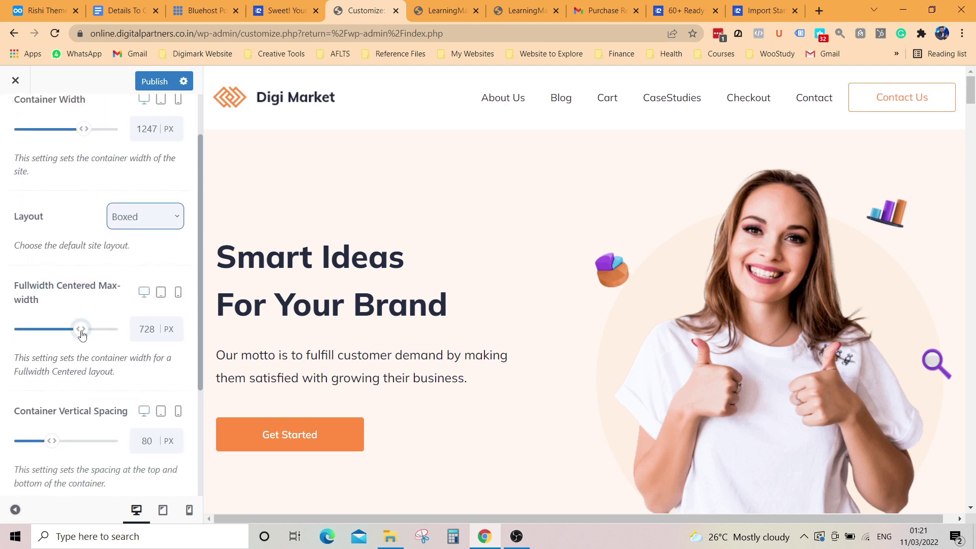
pyautogui.moveTo(82, 332)
pyautogui.mouseDown()
pyautogui.moveTo(94, 332)
pyautogui.moveTo(78, 333)
pyautogui.mouseUp()
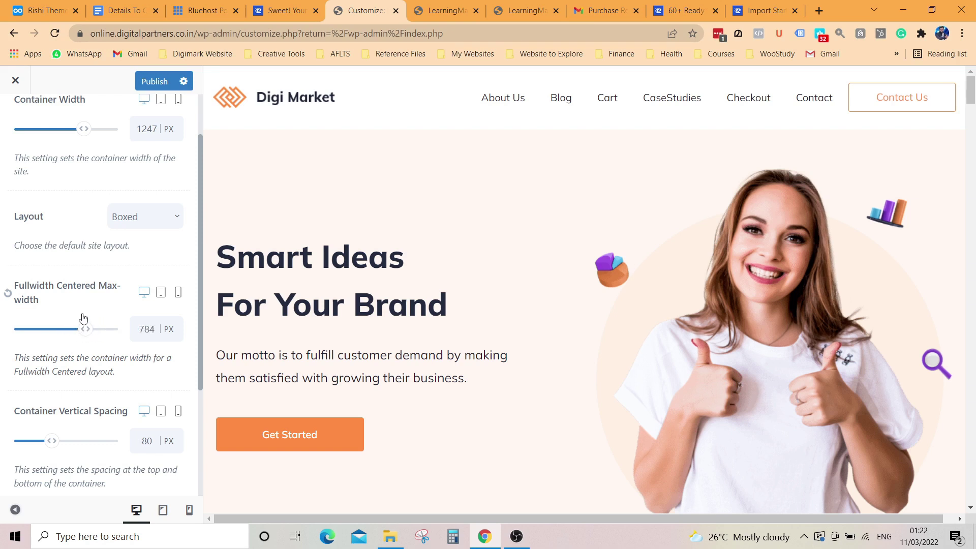
pyautogui.scroll(-1, 84, 318)
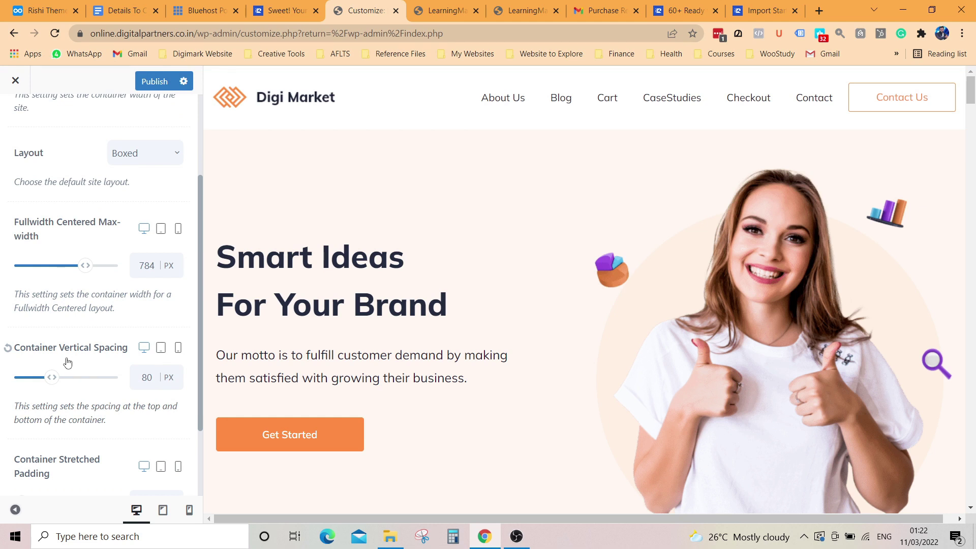
pyautogui.click(8, 233)
pyautogui.moveTo(49, 379)
pyautogui.mouseDown()
pyautogui.moveTo(68, 378)
pyautogui.moveTo(58, 378)
pyautogui.mouseUp()
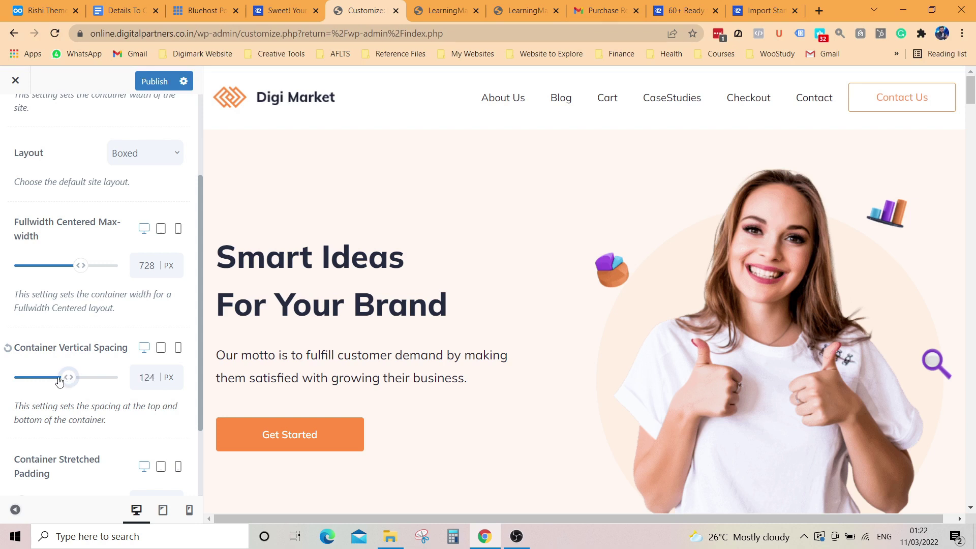
pyautogui.click(8, 348)
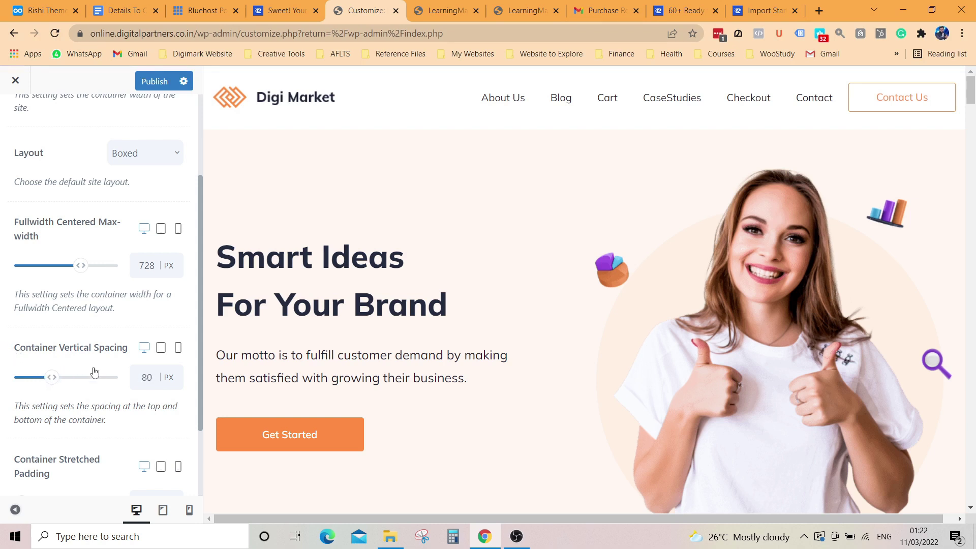
pyautogui.scroll(-2, 94, 373)
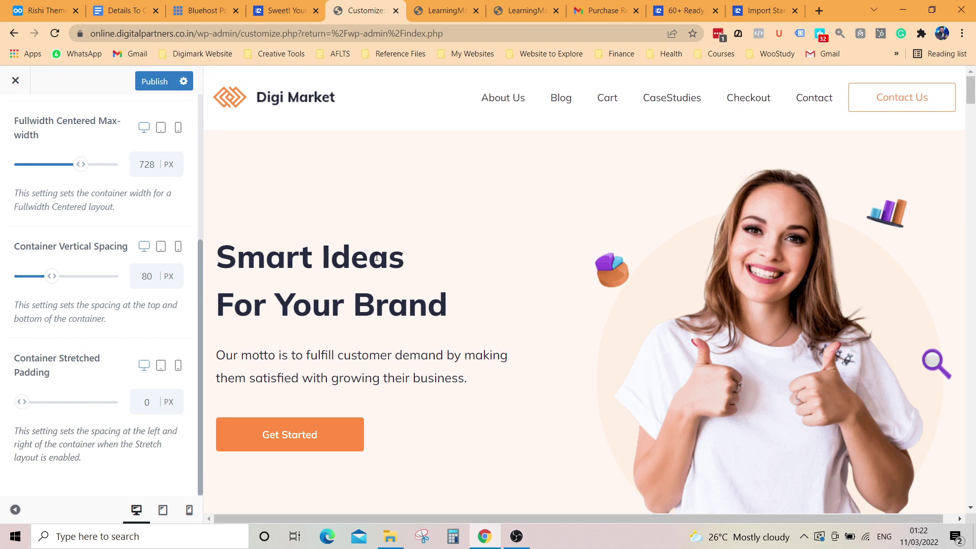
pyautogui.scroll(5, 137, 310)
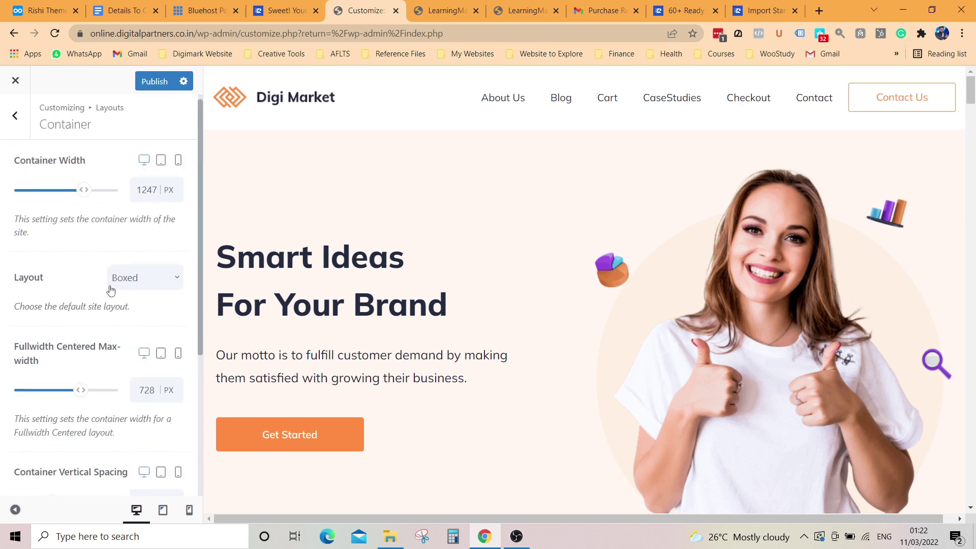
pyautogui.scroll(-4, 130, 309)
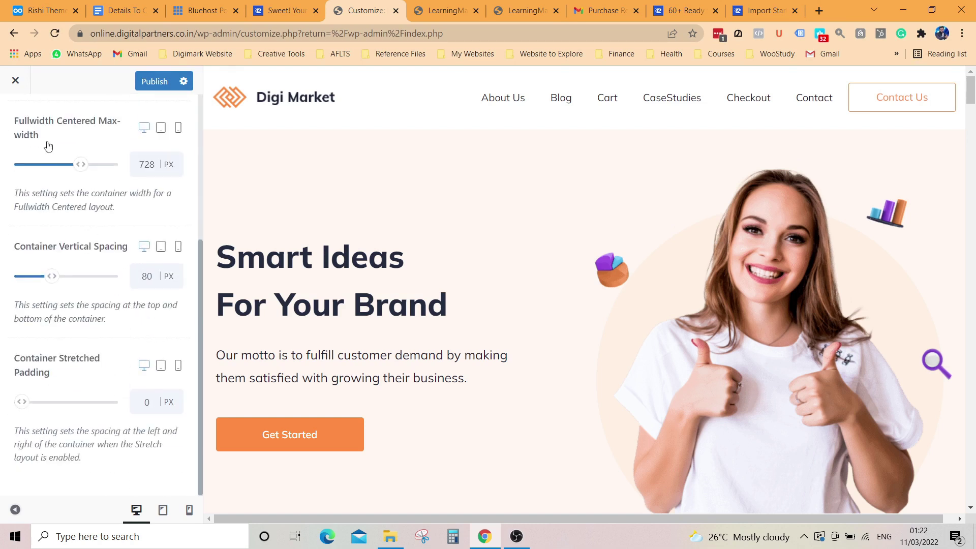
pyautogui.scroll(3, 89, 310)
pyautogui.scroll(-2, 117, 381)
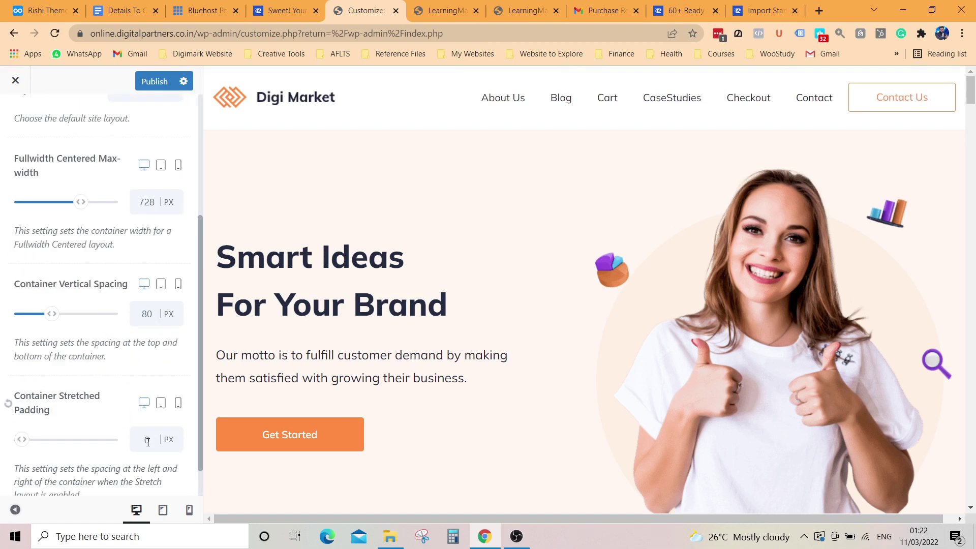
# Step: Preview the site at tablet and mobile widths and try the mobile navigation menu
pyautogui.click(163, 511)
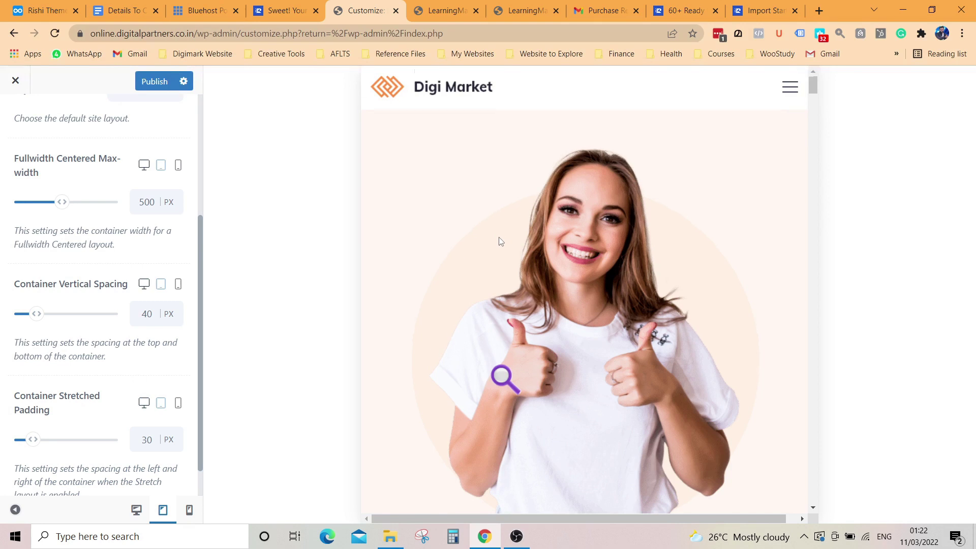
pyautogui.click(190, 510)
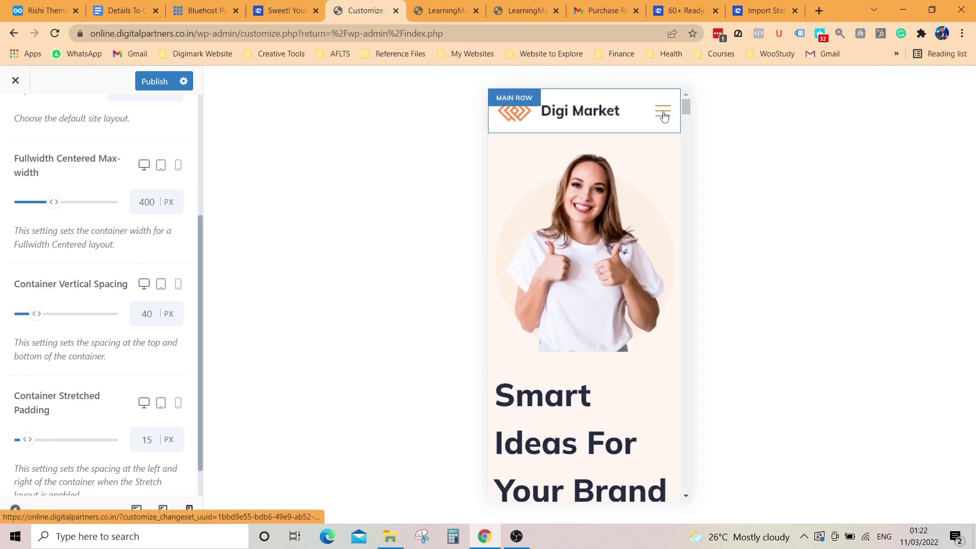
pyautogui.click(663, 111)
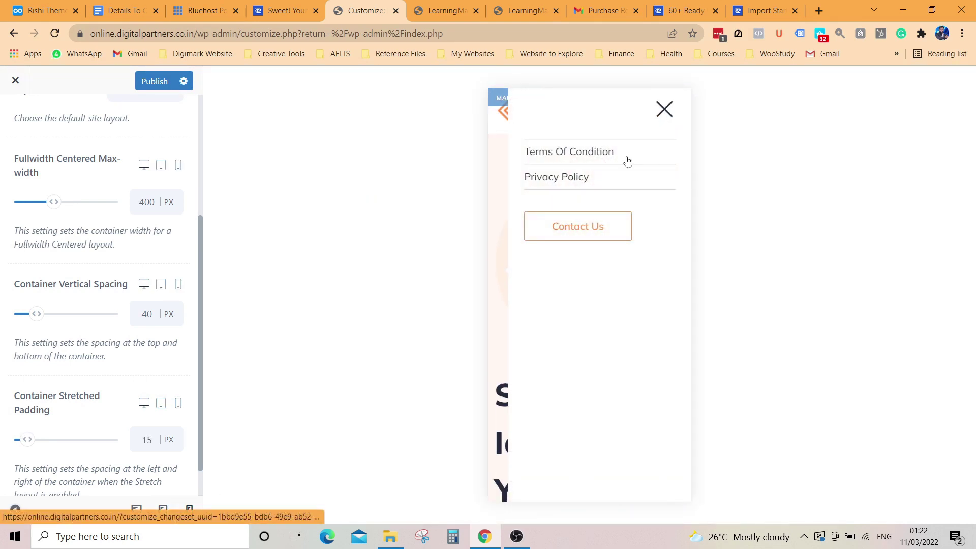
pyautogui.click(664, 114)
# Step: Scroll the mobile preview, recheck its navigation menu, and go back to the layout sections list
pyautogui.scroll(-10, 610, 138)
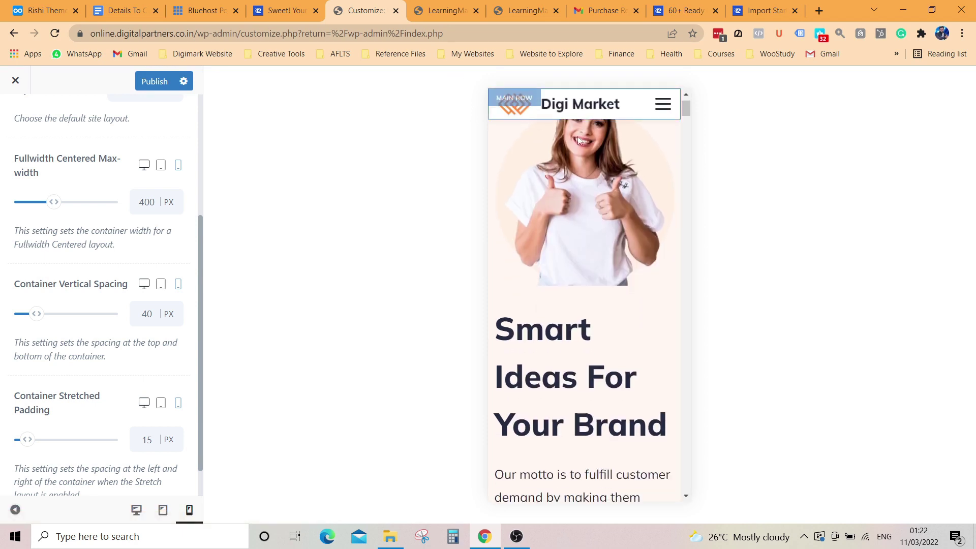
pyautogui.scroll(-3, 588, 195)
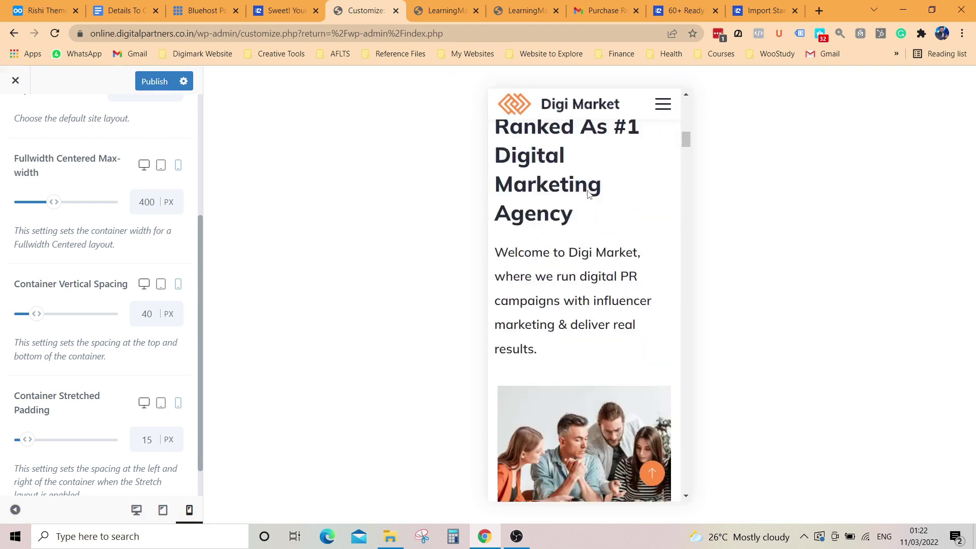
pyautogui.scroll(10, 588, 192)
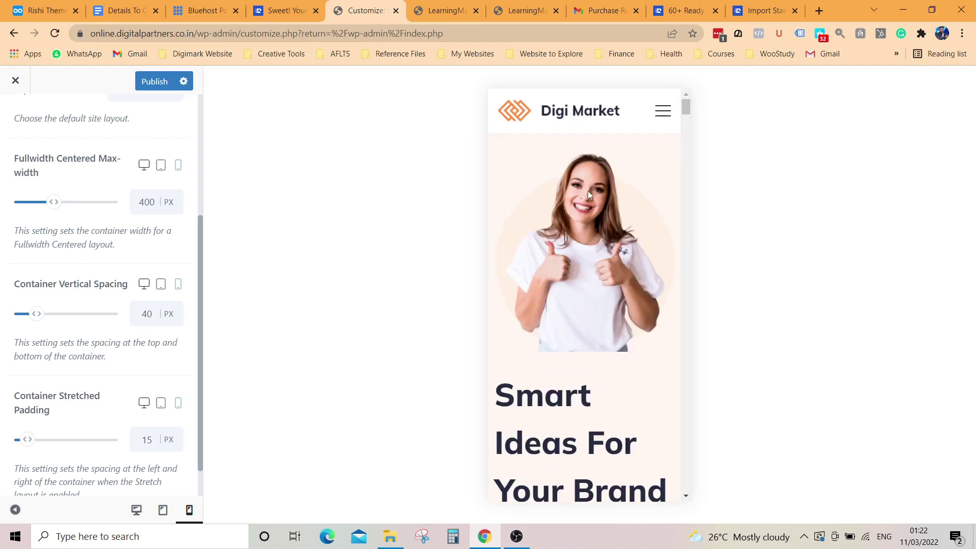
pyautogui.click(668, 115)
pyautogui.click(665, 109)
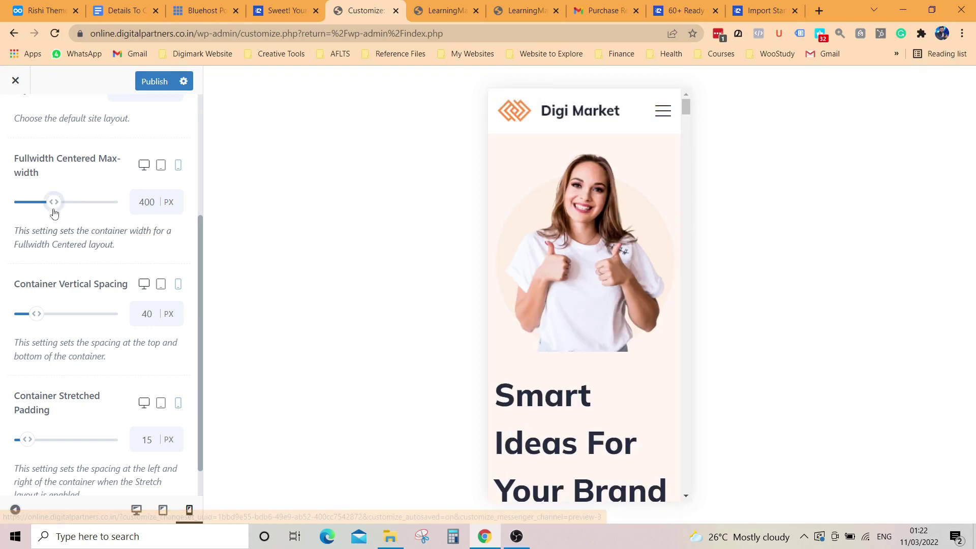
pyautogui.scroll(4, 51, 204)
pyautogui.click(17, 119)
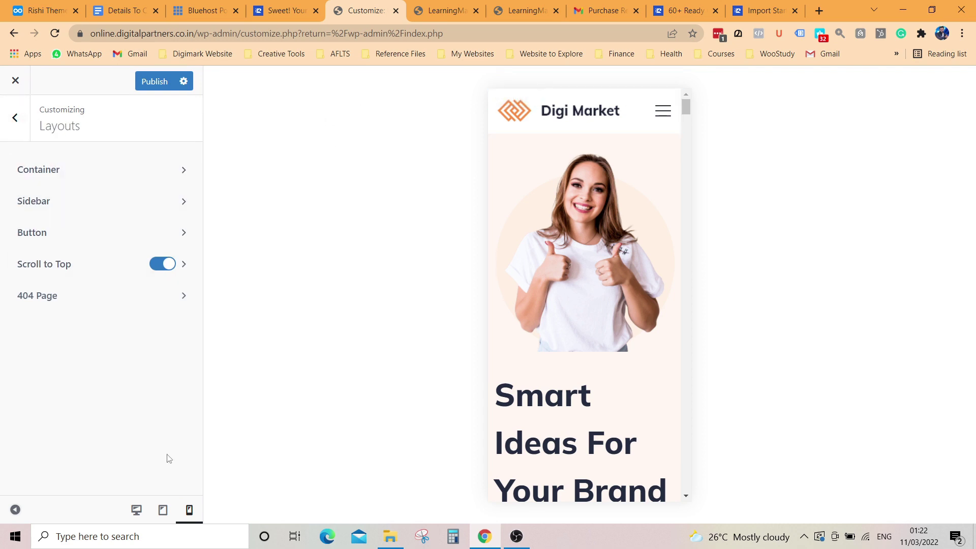
# Step: Preview the site at desktop size, open Sidebar settings and load the Case Studies page
pyautogui.click(137, 510)
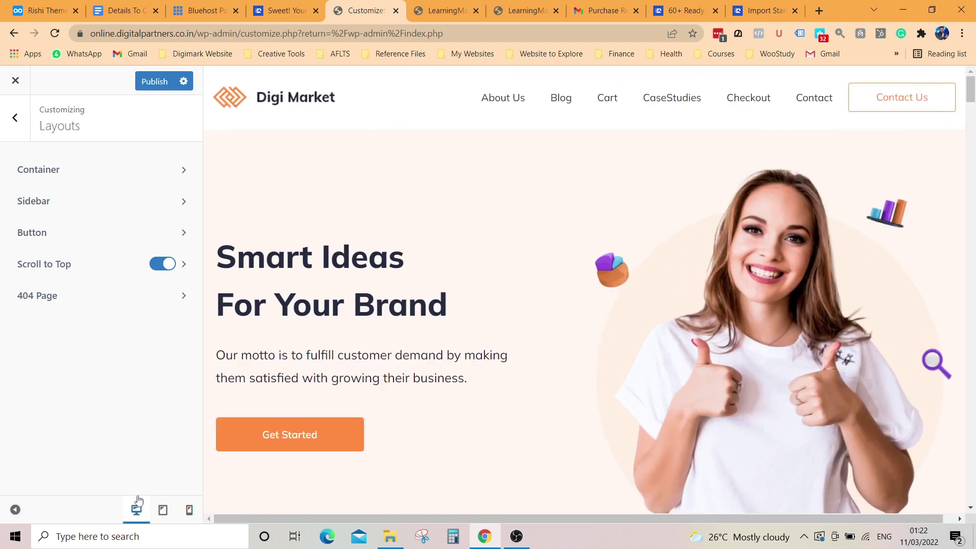
pyautogui.click(54, 201)
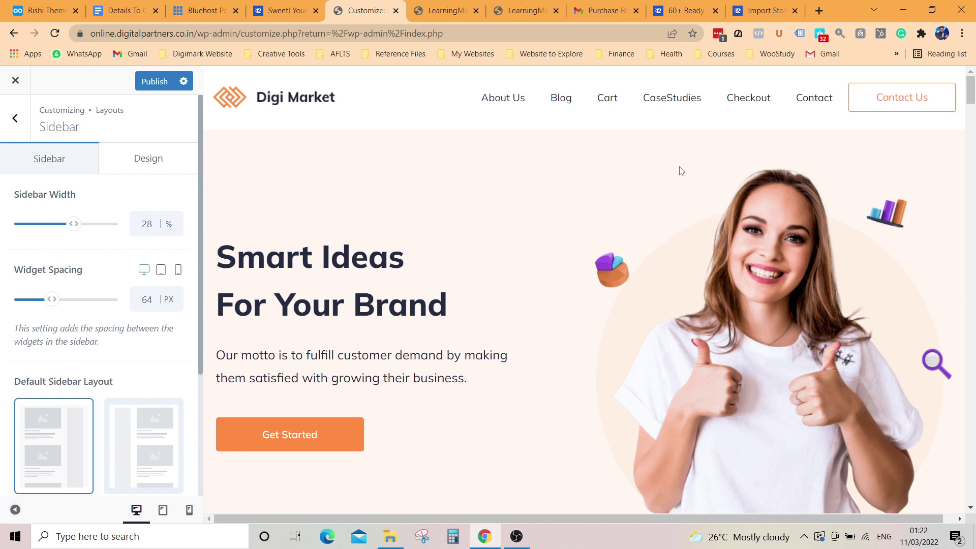
pyautogui.click(668, 102)
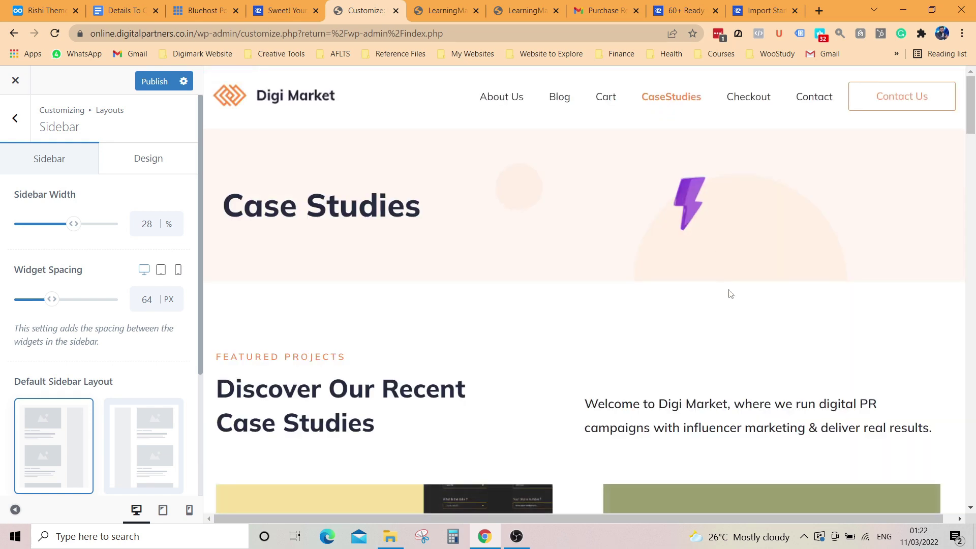
pyautogui.scroll(-8, 730, 294)
pyautogui.scroll(-2, 666, 335)
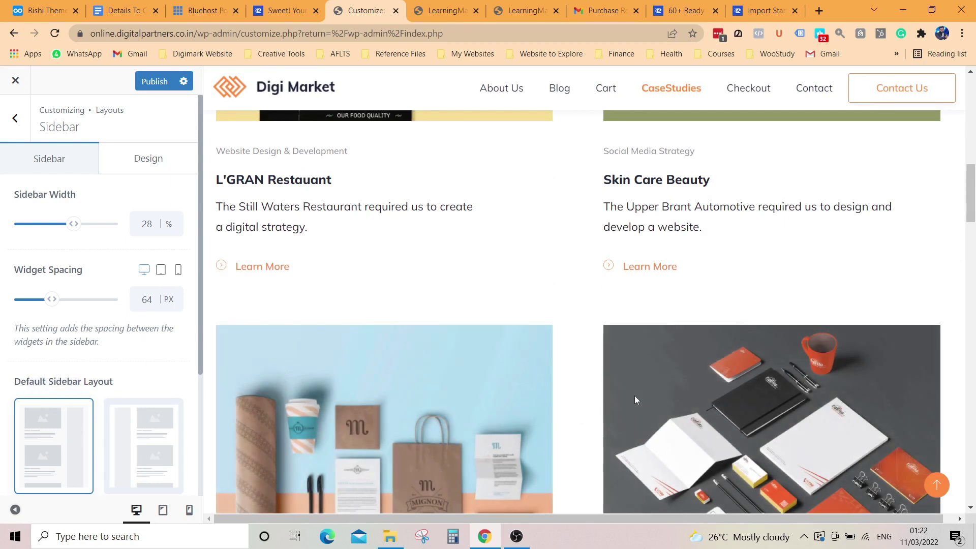
pyautogui.scroll(6, 610, 346)
pyautogui.scroll(-4, 450, 232)
pyautogui.scroll(12, 457, 249)
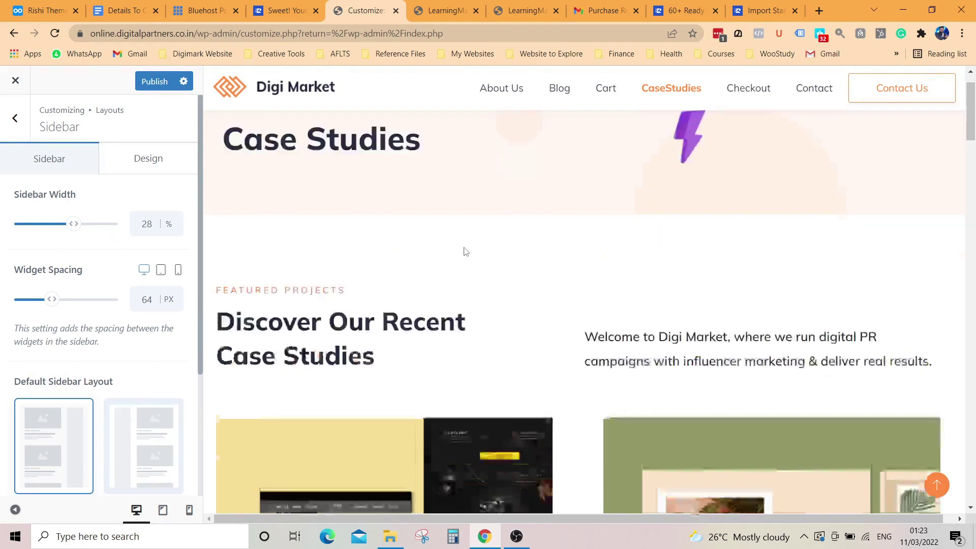
# Step: Try Left Sidebar, restore Right Sidebar, then show the sidebar Design options on the home page
pyautogui.click(160, 452)
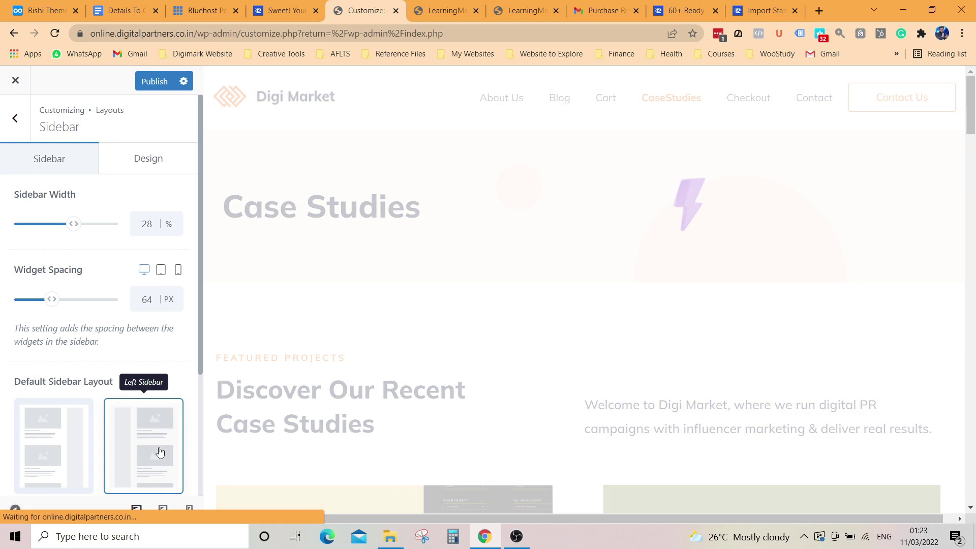
pyautogui.scroll(-5, 606, 441)
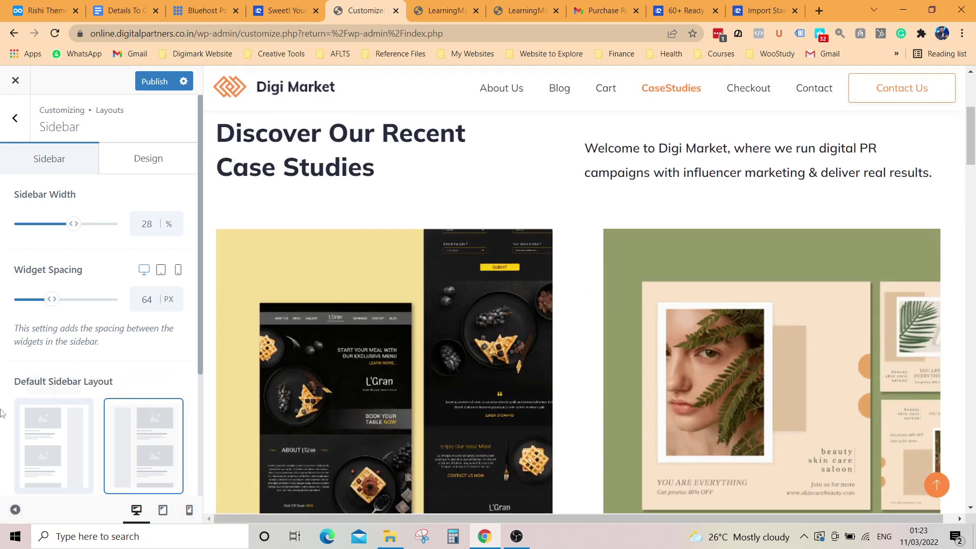
pyautogui.click(47, 450)
pyautogui.scroll(-2, 148, 405)
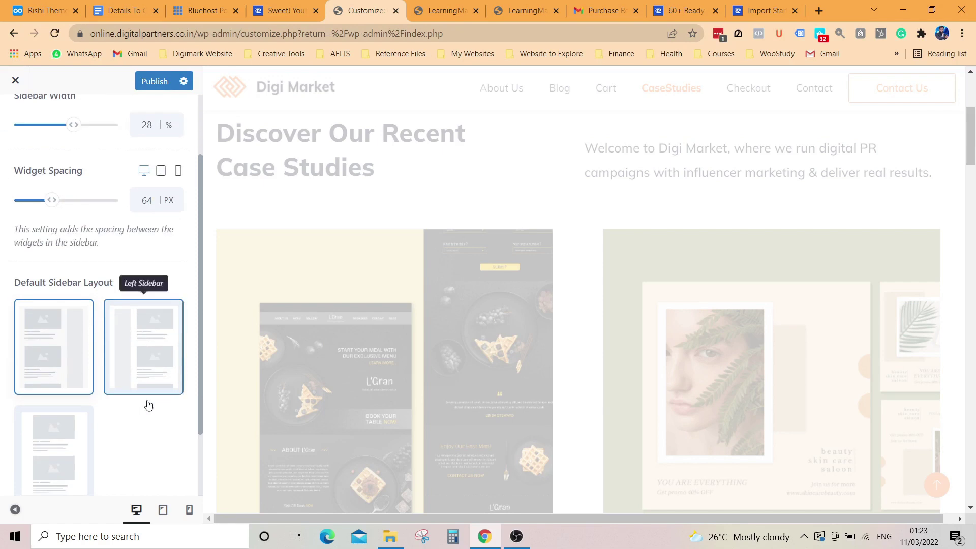
pyautogui.scroll(3, 70, 223)
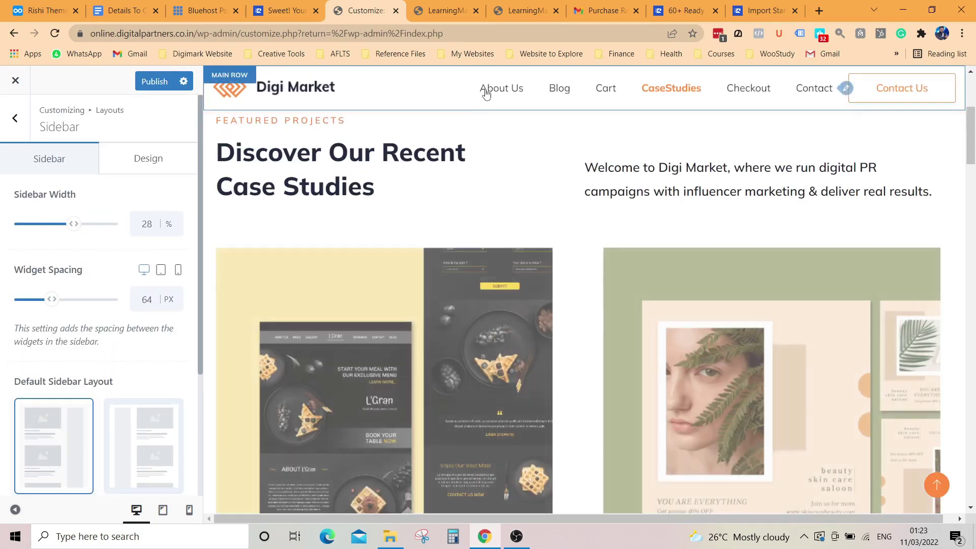
pyautogui.click(308, 91)
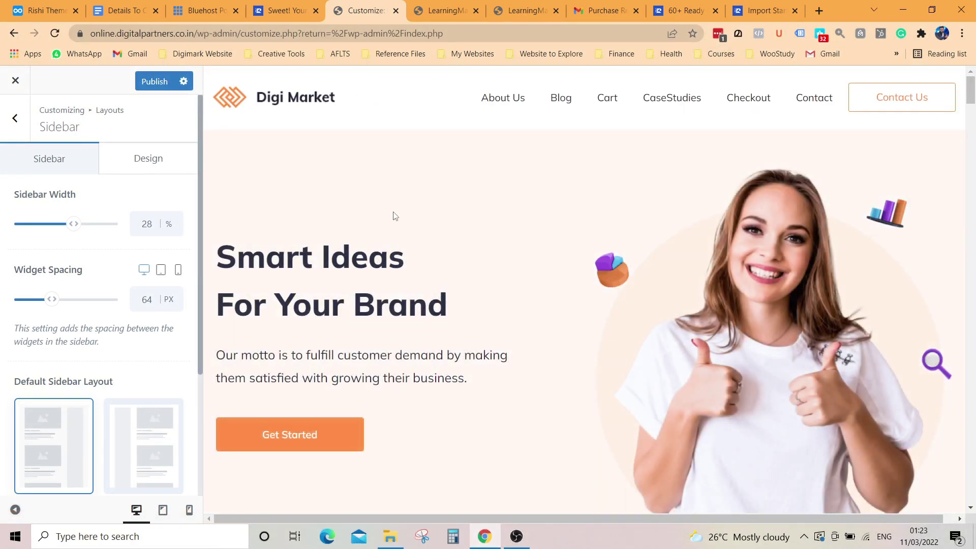
pyautogui.click(160, 166)
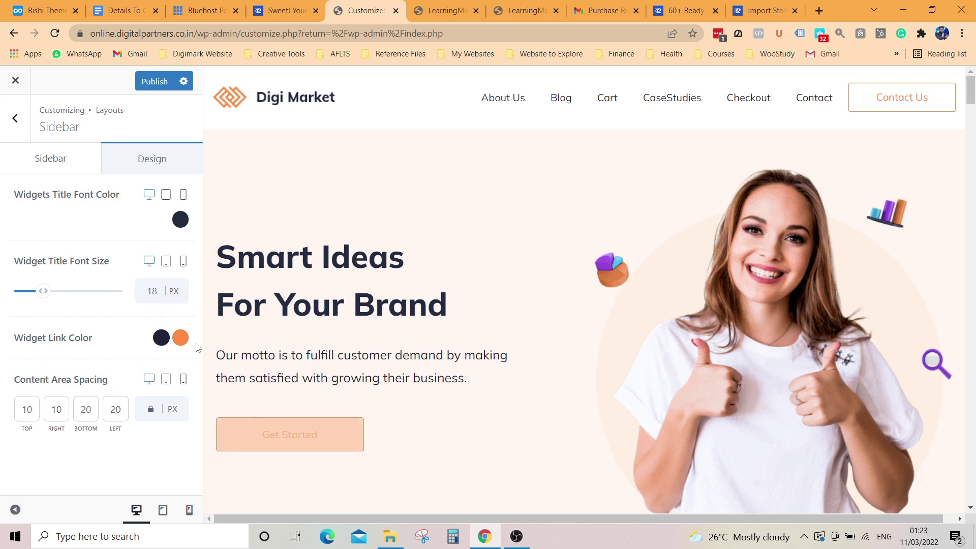
# Step: Try a deep red Widget Link Color, then reset it to the default orange
pyautogui.click(181, 337)
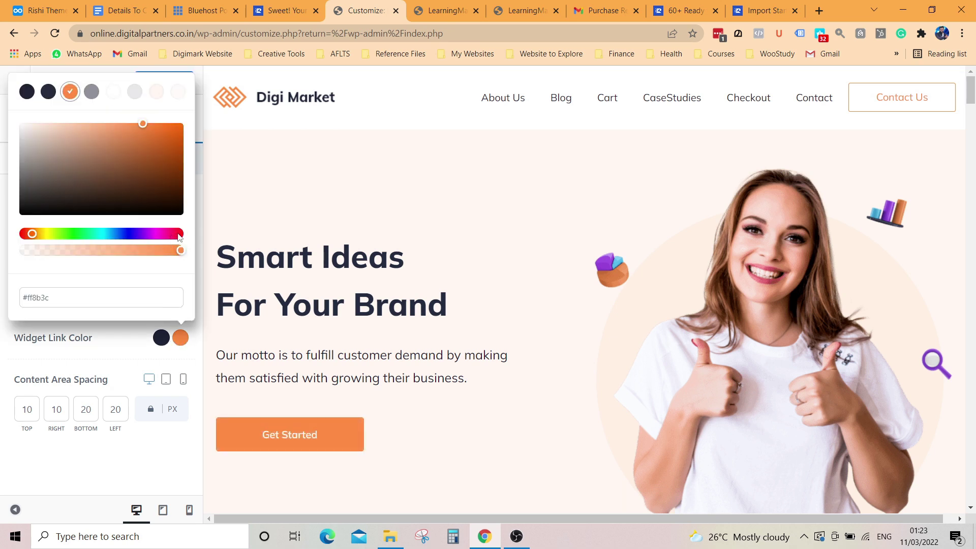
pyautogui.click(177, 234)
pyautogui.click(163, 151)
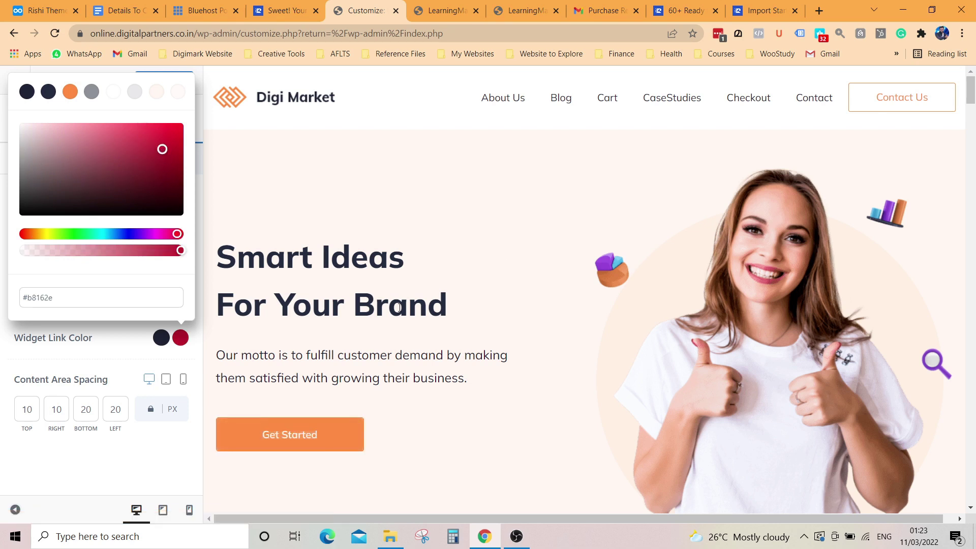
pyautogui.scroll(-4, 489, 413)
pyautogui.scroll(-12, 489, 413)
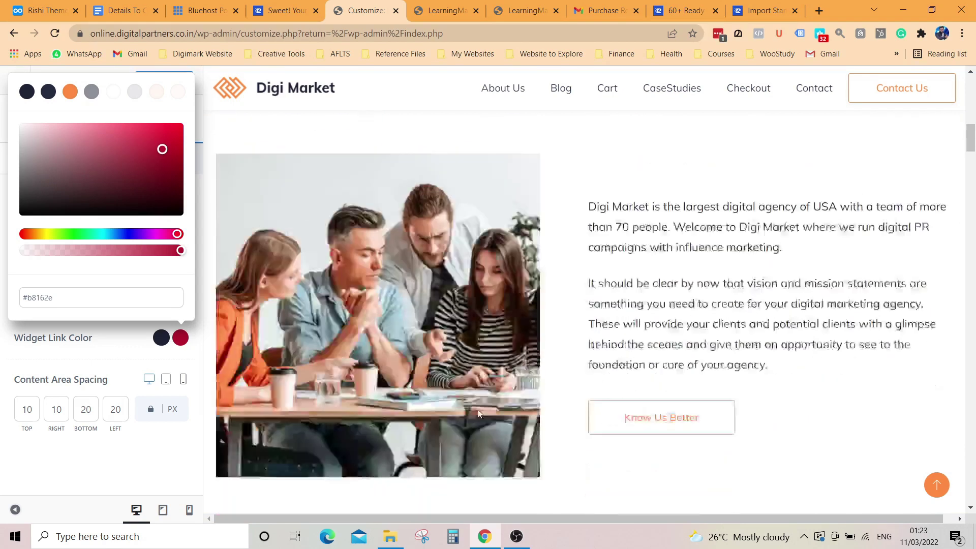
pyautogui.scroll(5, 478, 410)
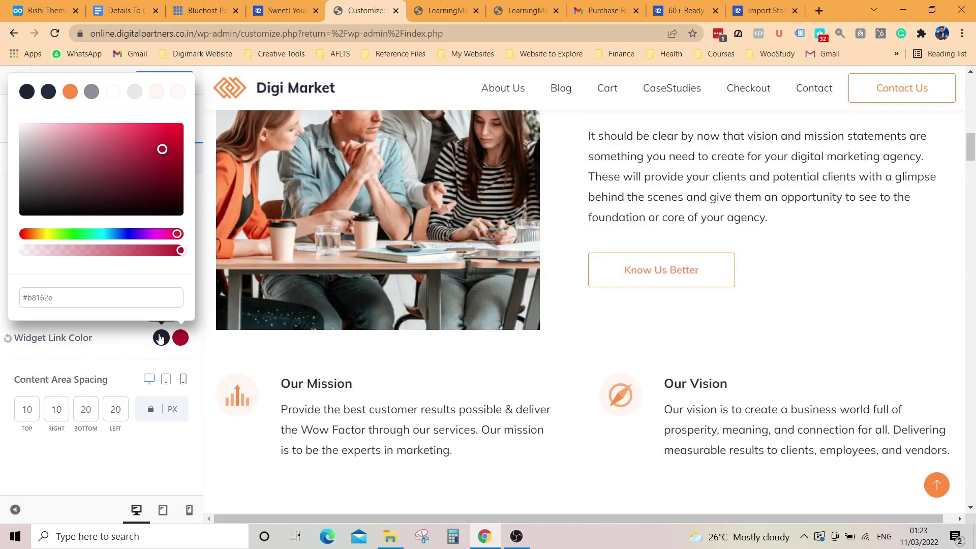
pyautogui.scroll(-8, 486, 380)
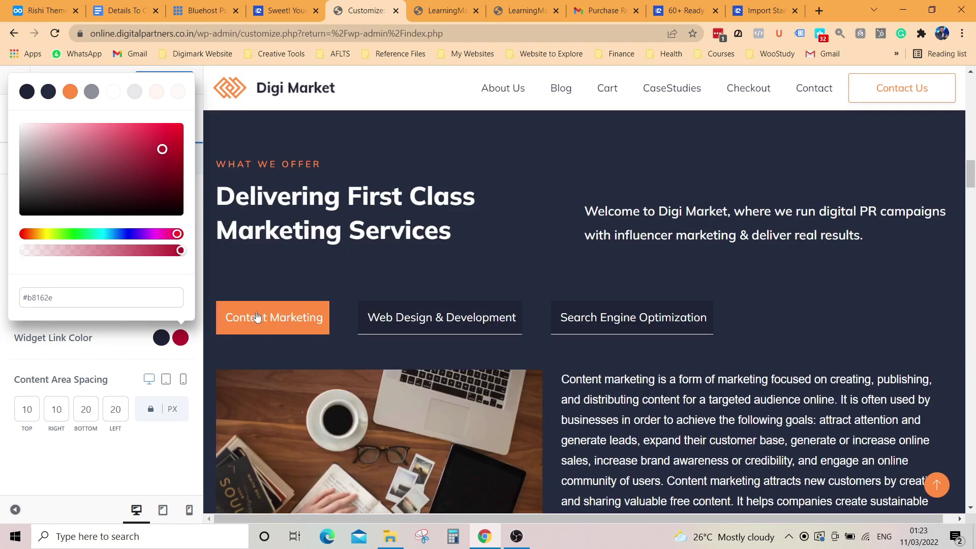
pyautogui.scroll(-18, 299, 322)
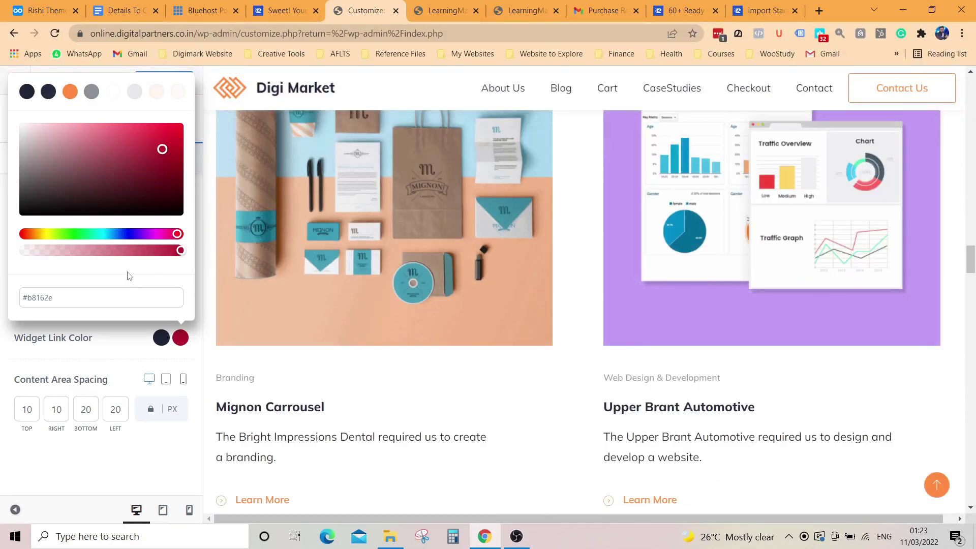
pyautogui.click(128, 338)
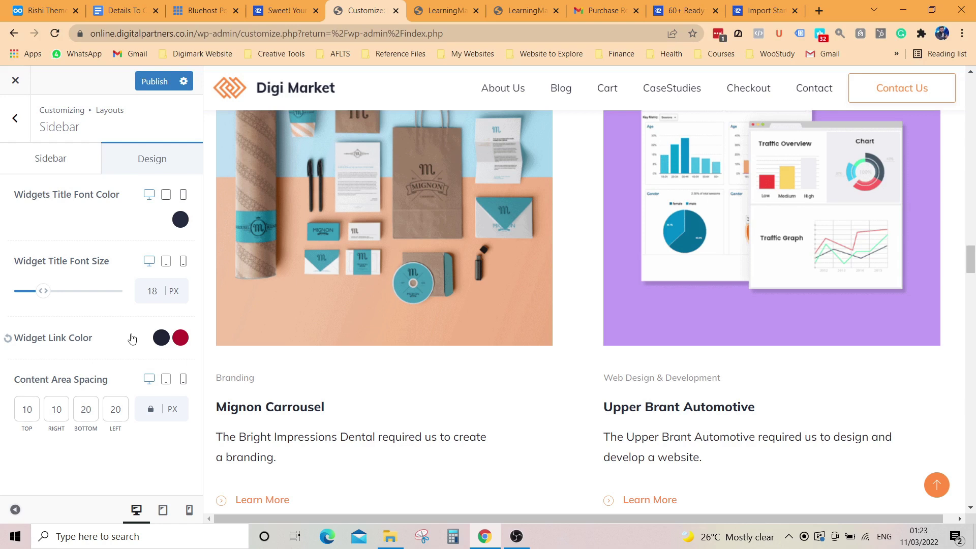
pyautogui.click(8, 339)
# Step: Try a vivid blue Widgets Title Font Color, reset it, and return to the layout sections
pyautogui.scroll(15, 413, 251)
pyautogui.scroll(-5, 336, 343)
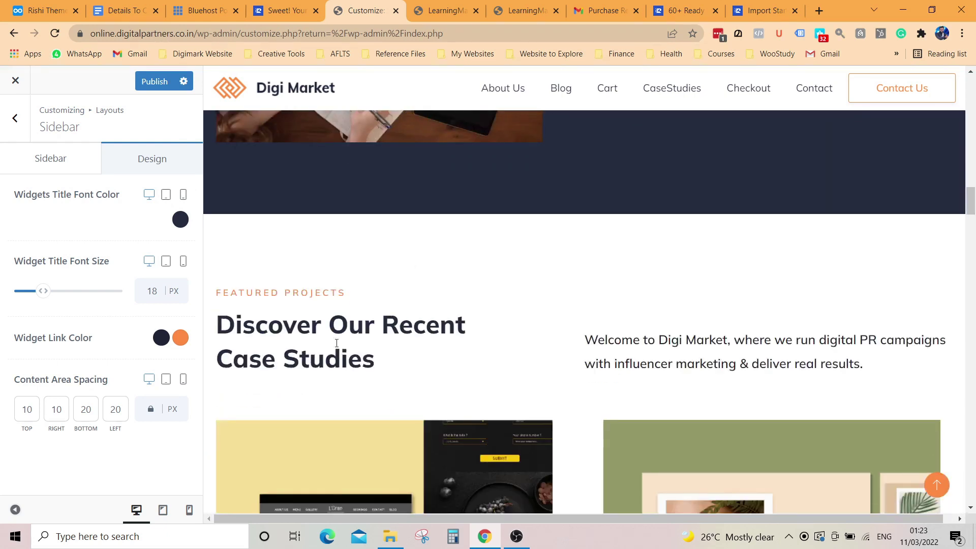
pyautogui.click(180, 219)
pyautogui.click(159, 308)
pyautogui.click(173, 291)
pyautogui.scroll(15, 384, 306)
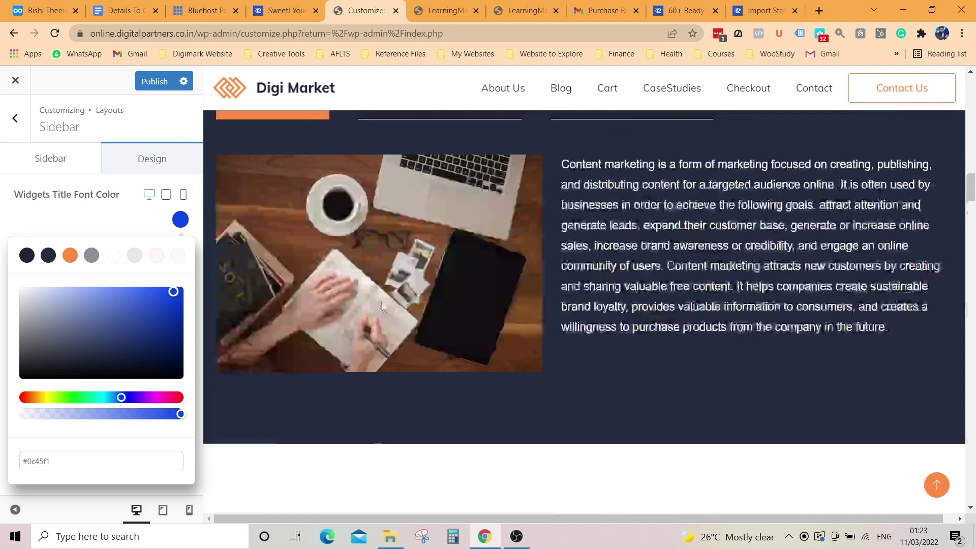
pyautogui.scroll(1, 384, 307)
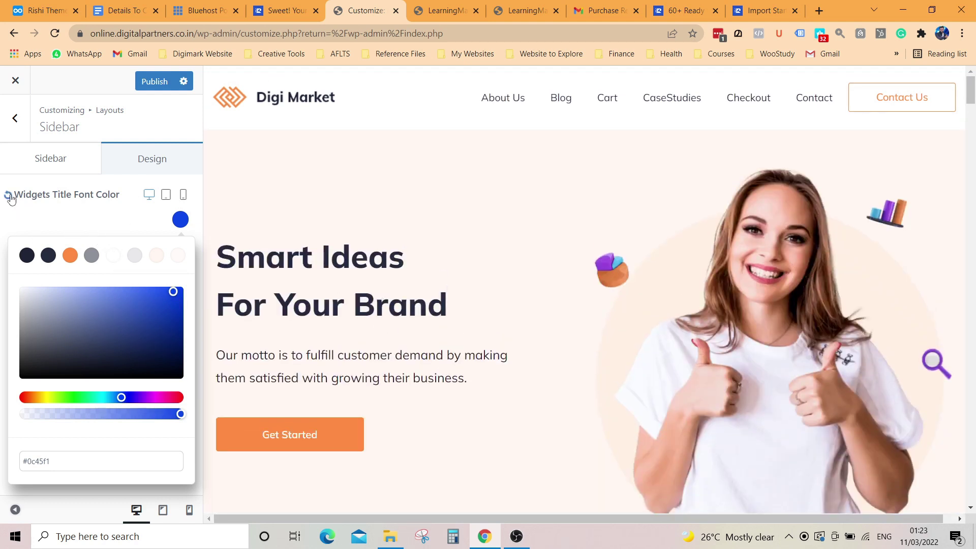
pyautogui.click(9, 195)
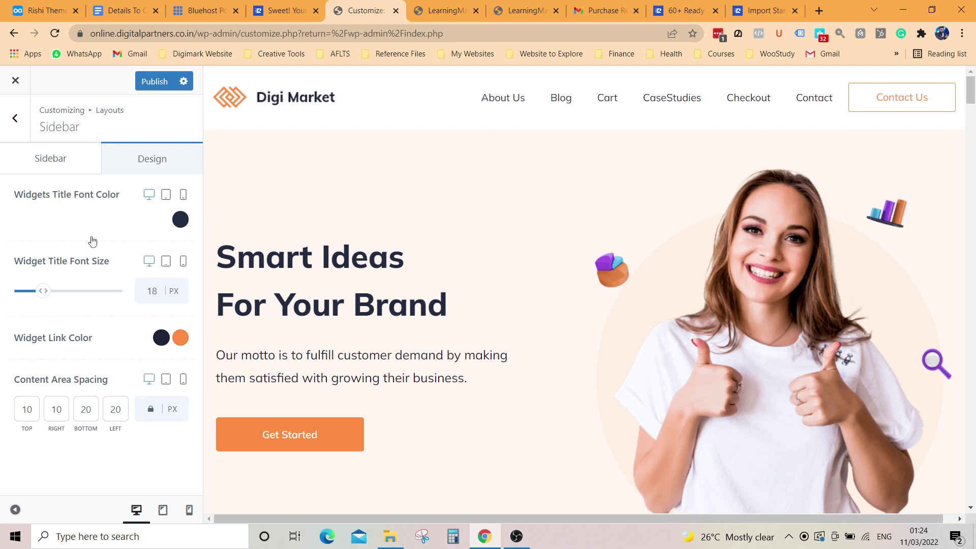
pyautogui.click(15, 118)
# Step: In Button settings, try 33 px and 26 px roundness, then reset it to default
pyautogui.click(65, 232)
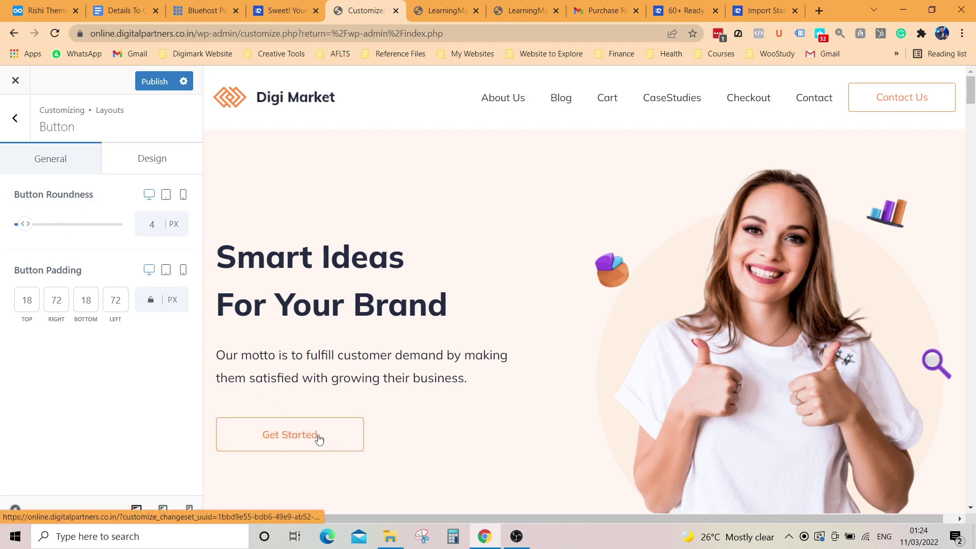
pyautogui.moveTo(23, 224); pyautogui.dragTo(49, 231)
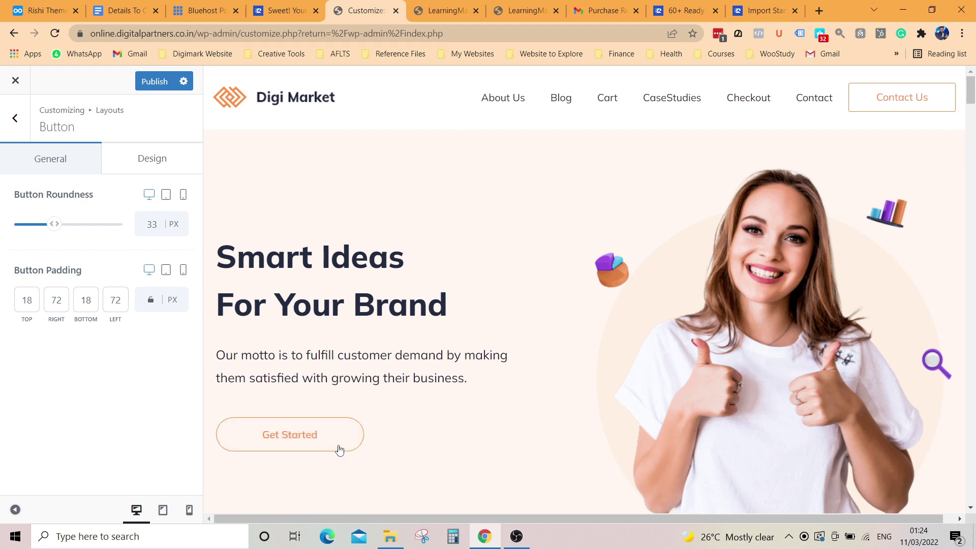
pyautogui.moveTo(54, 225); pyautogui.dragTo(40, 230)
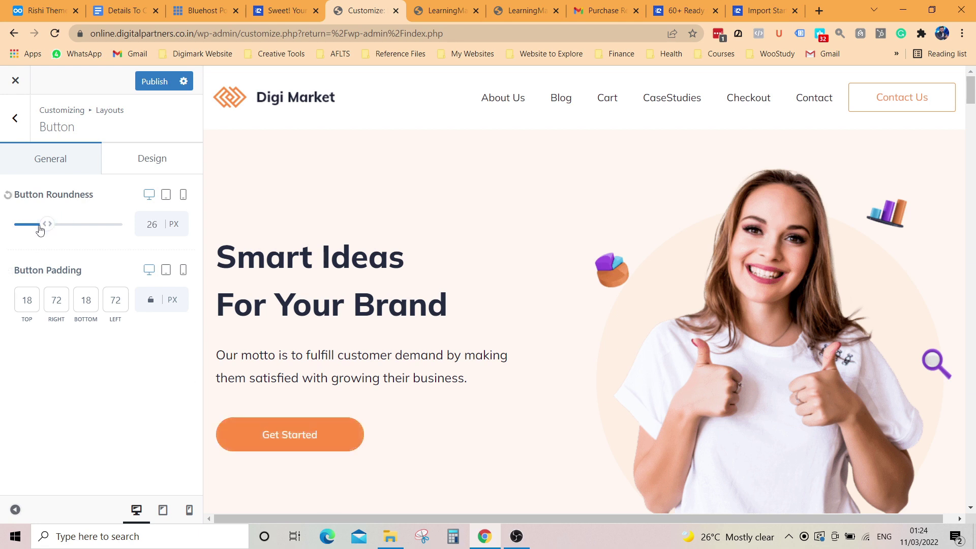
pyautogui.click(8, 196)
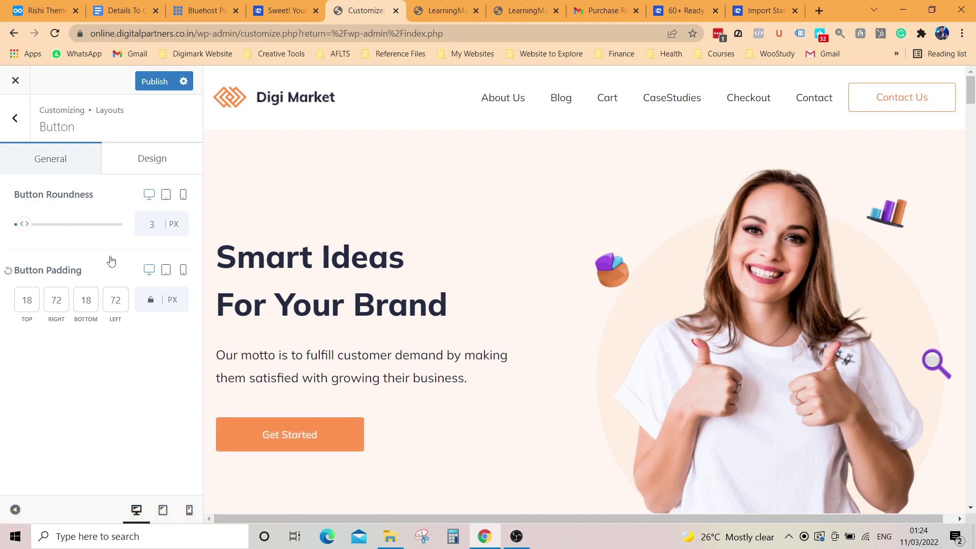
# Step: Preview pink, blue, yellow and orange button backgrounds, then restore the default background colour
pyautogui.click(159, 161)
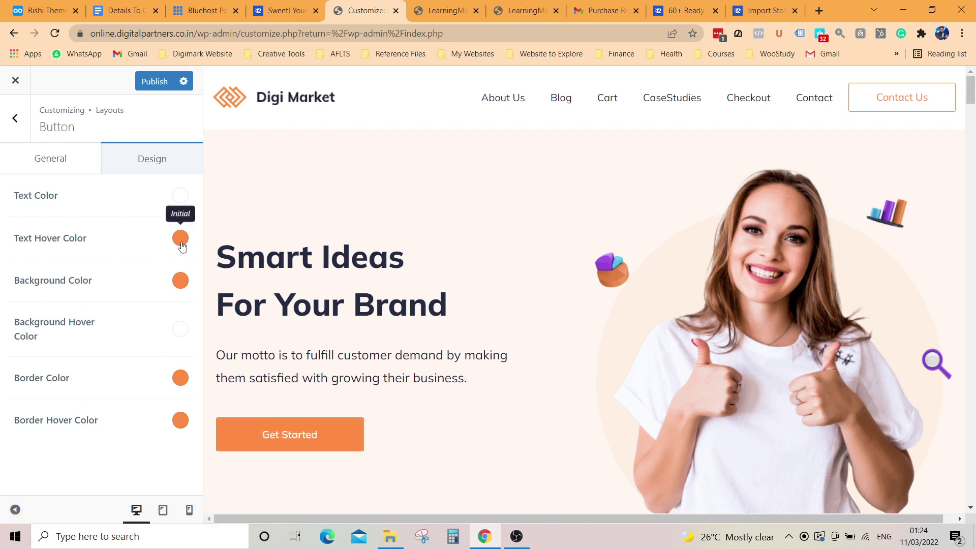
pyautogui.click(181, 281)
pyautogui.click(165, 458)
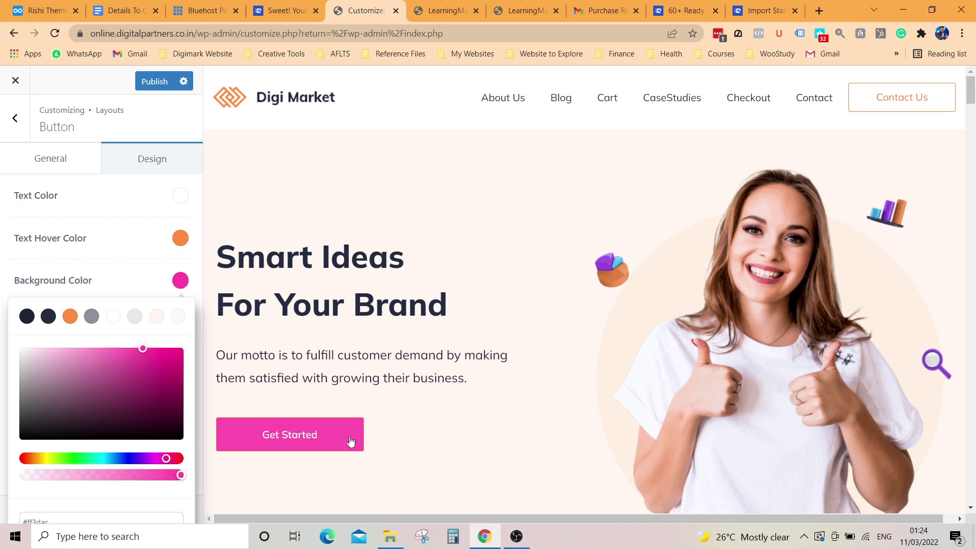
pyautogui.click(127, 459)
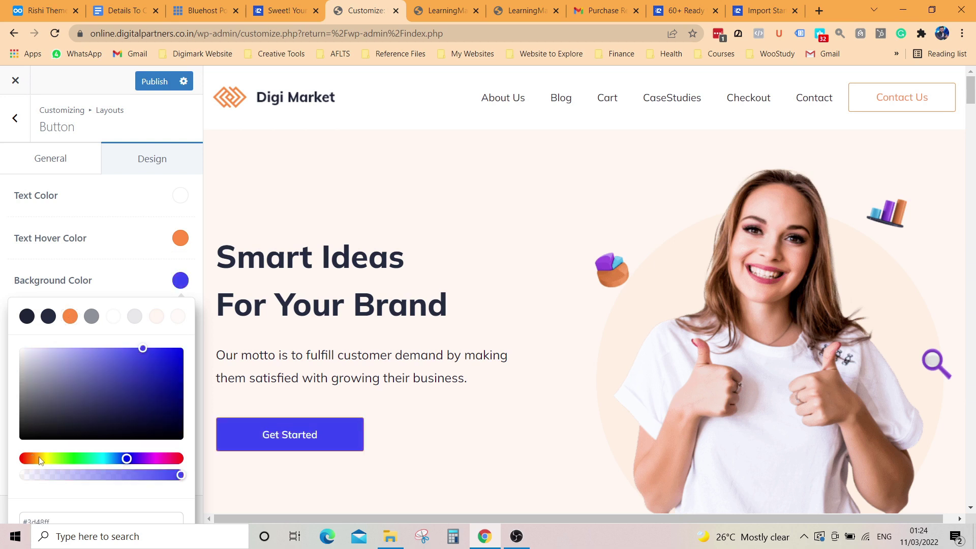
pyautogui.click(41, 459)
pyautogui.click(31, 459)
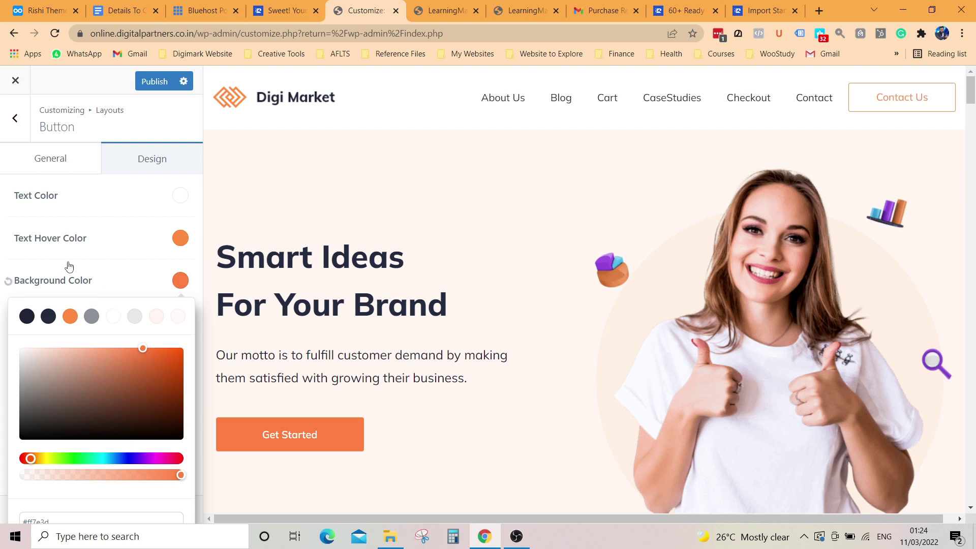
pyautogui.click(8, 282)
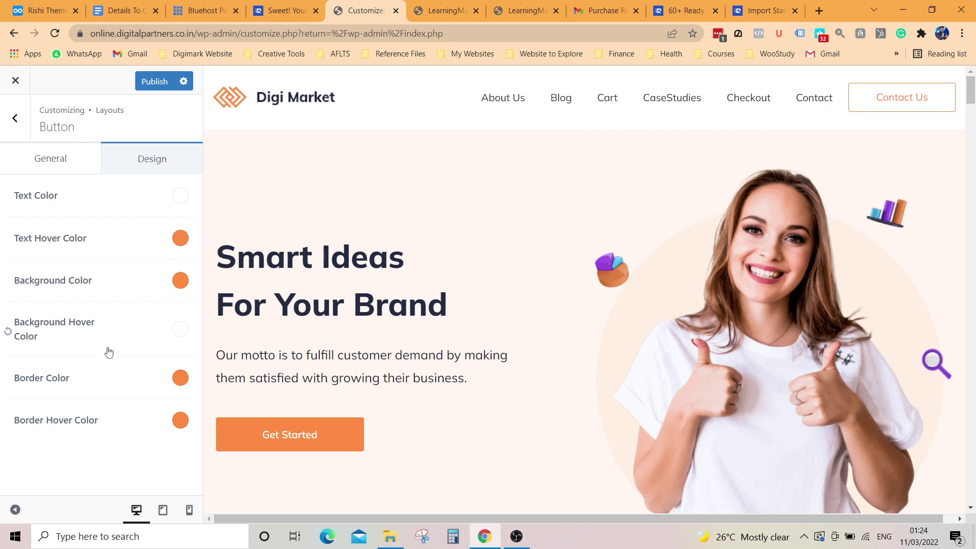
# Step: Try a near-black button border, restore its orange default, and return to Layouts
pyautogui.click(180, 378)
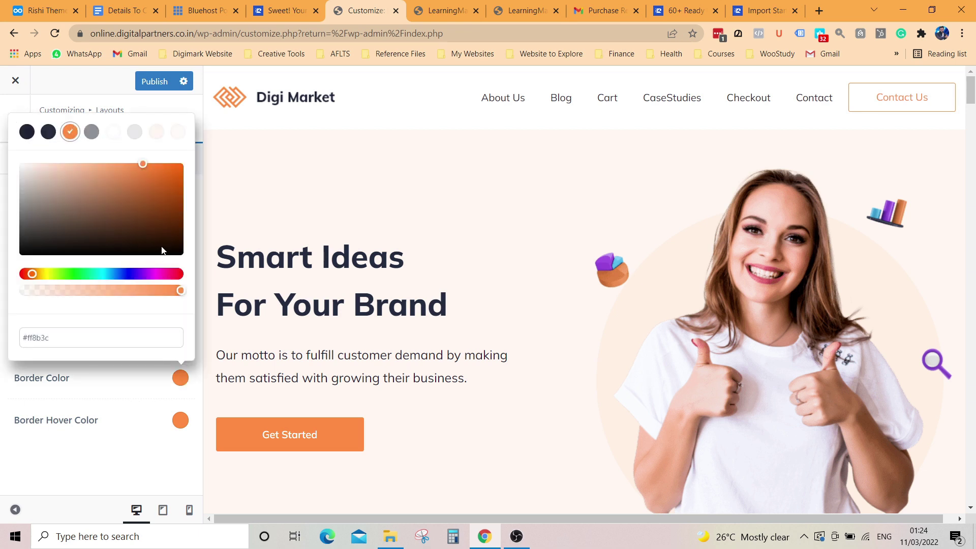
pyautogui.click(162, 247)
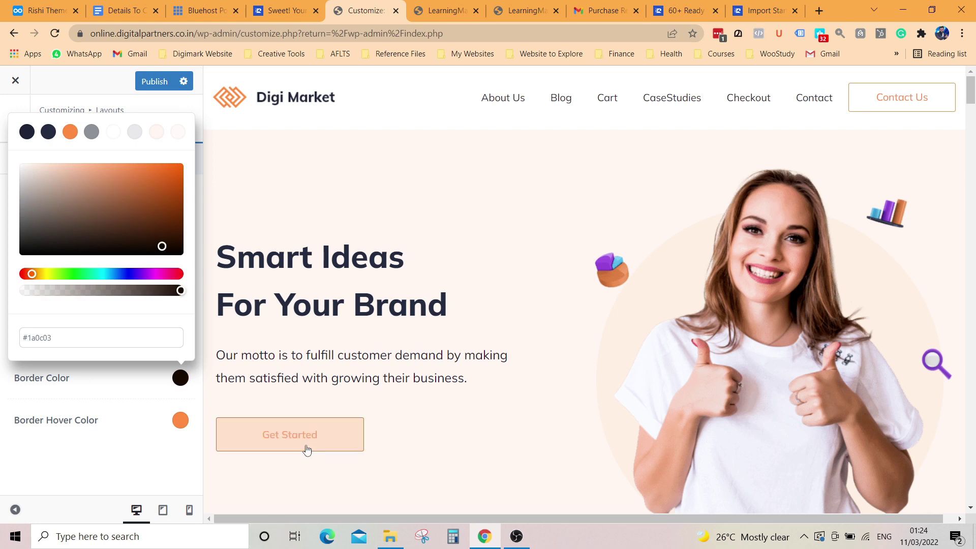
pyautogui.scroll(-3, 383, 451)
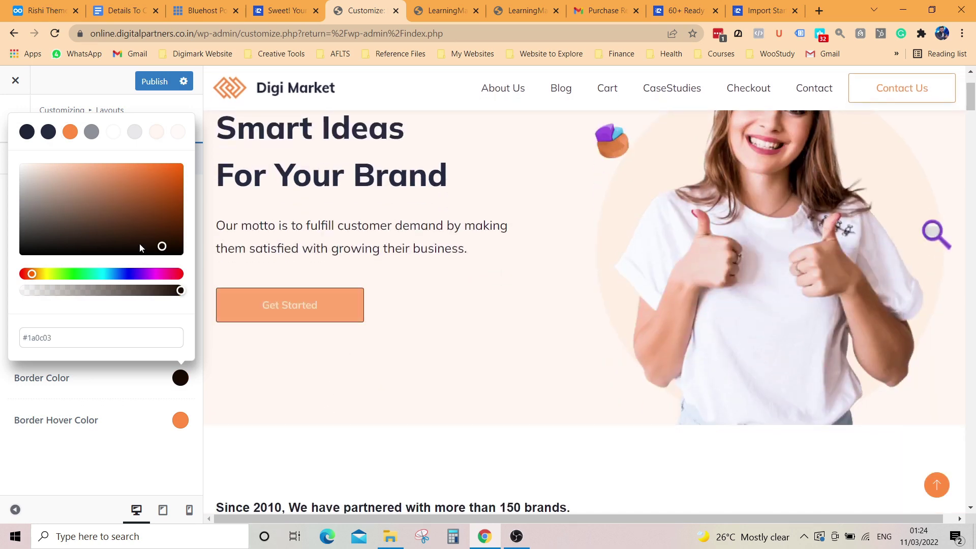
pyautogui.click(122, 389)
pyautogui.click(8, 379)
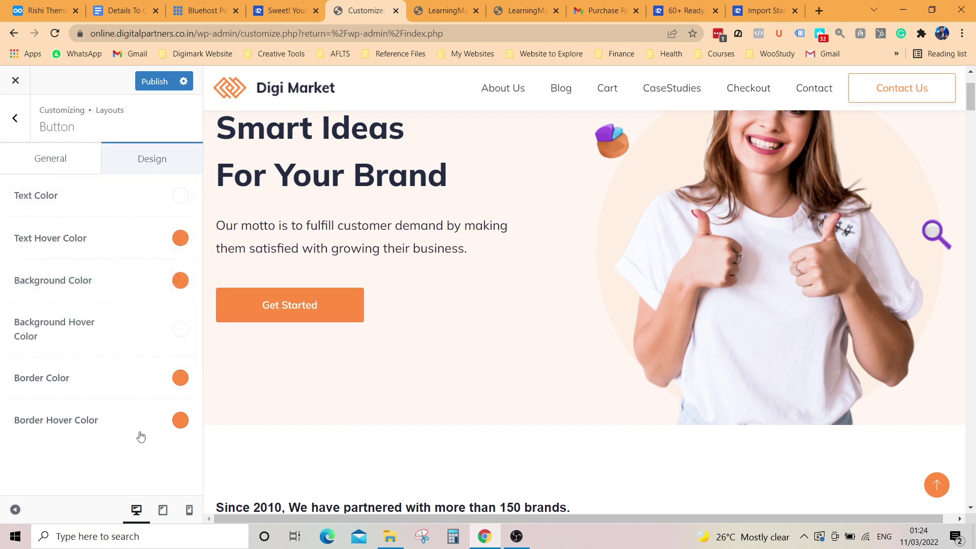
pyautogui.click(15, 122)
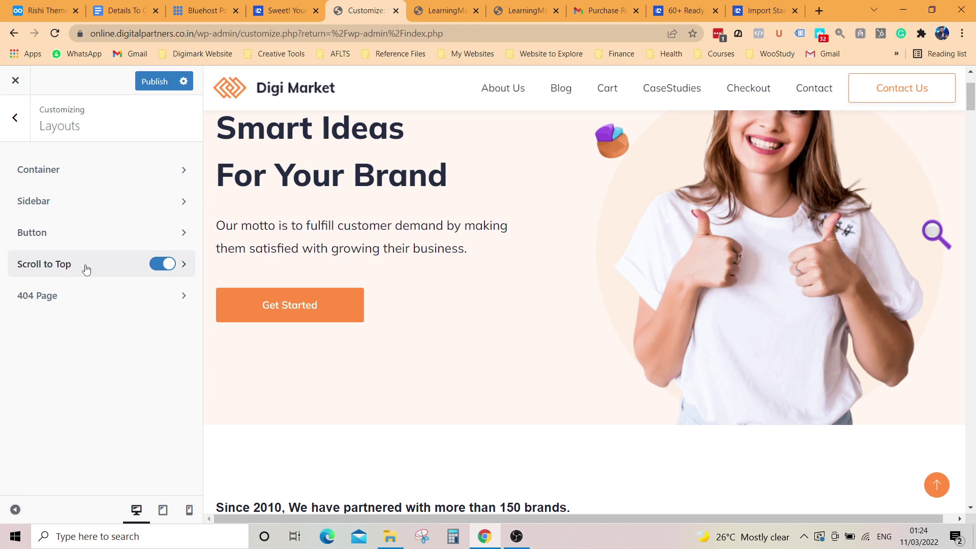
pyautogui.click(941, 488)
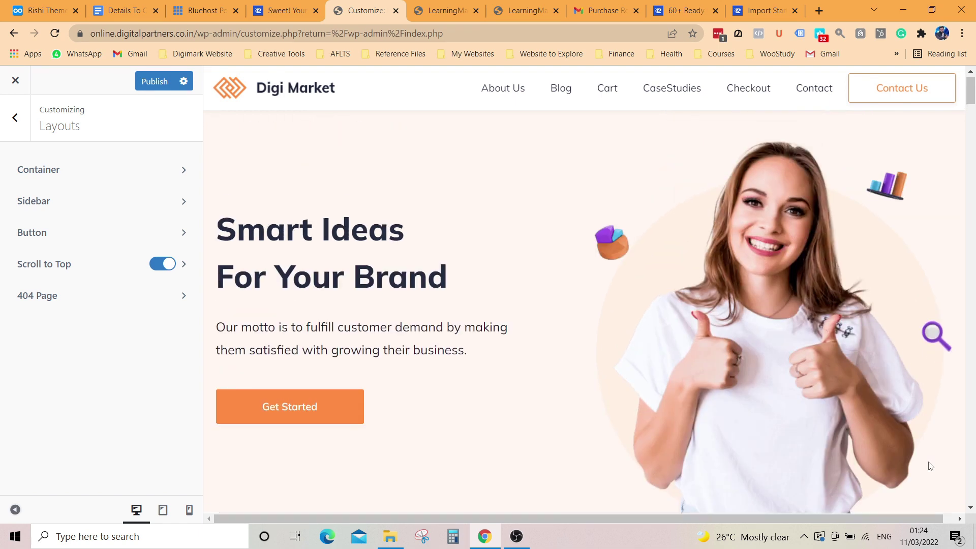
pyautogui.scroll(-7, 925, 478)
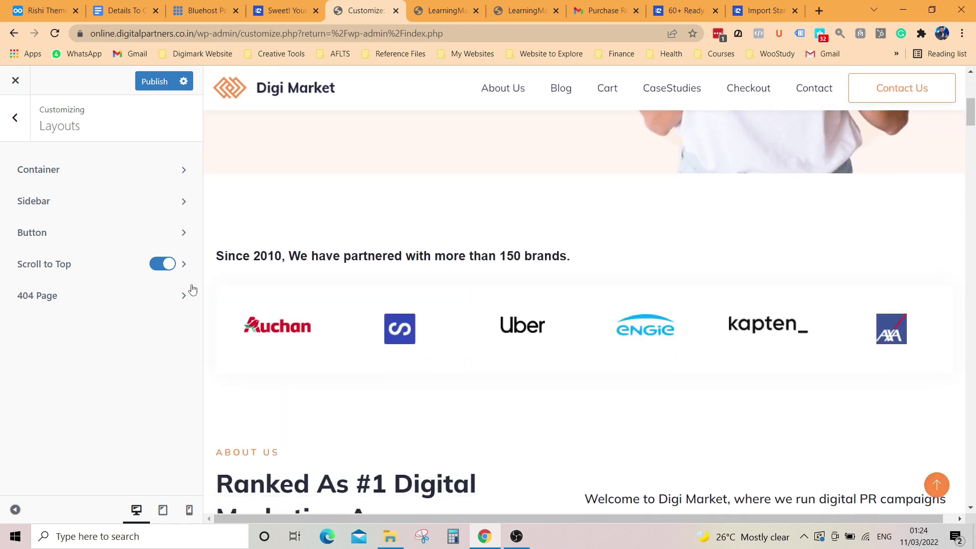
pyautogui.click(169, 266)
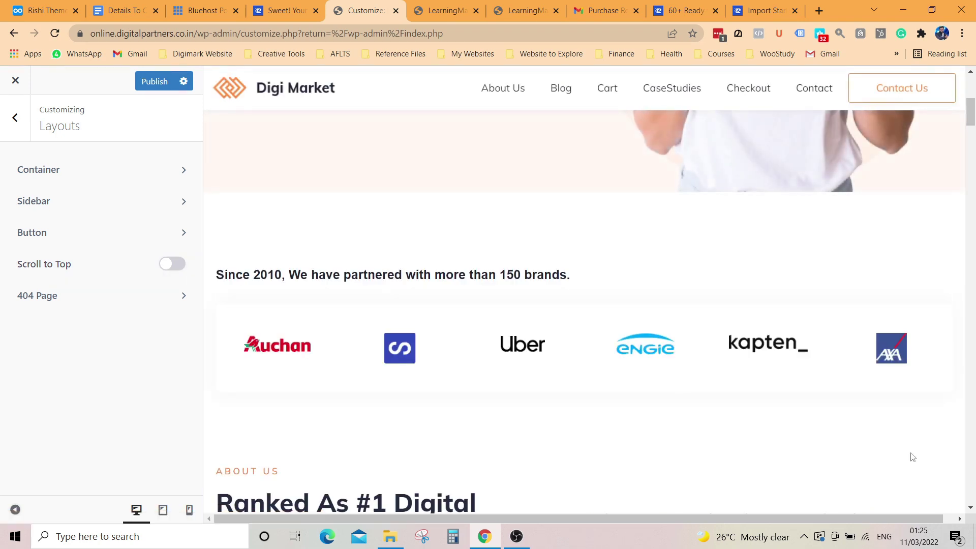
pyautogui.click(168, 264)
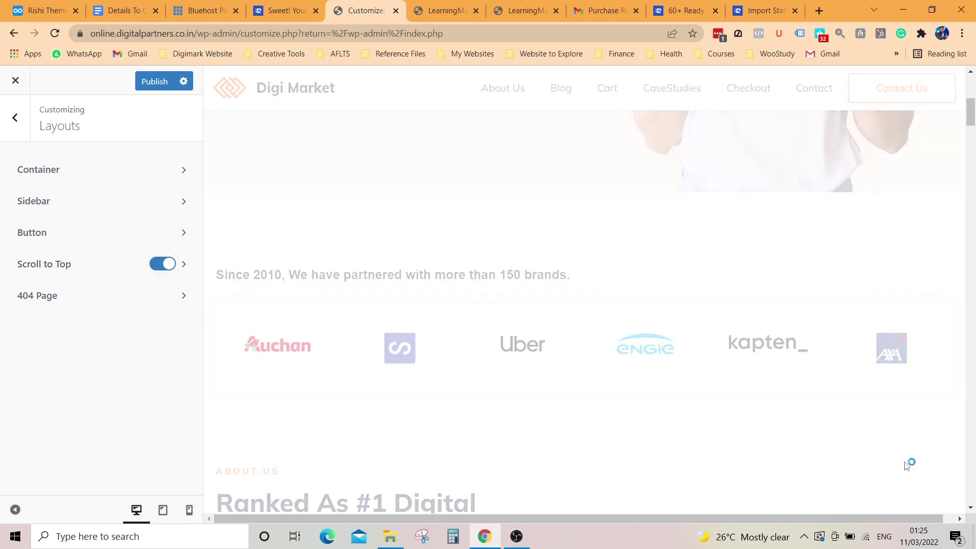
pyautogui.click(936, 483)
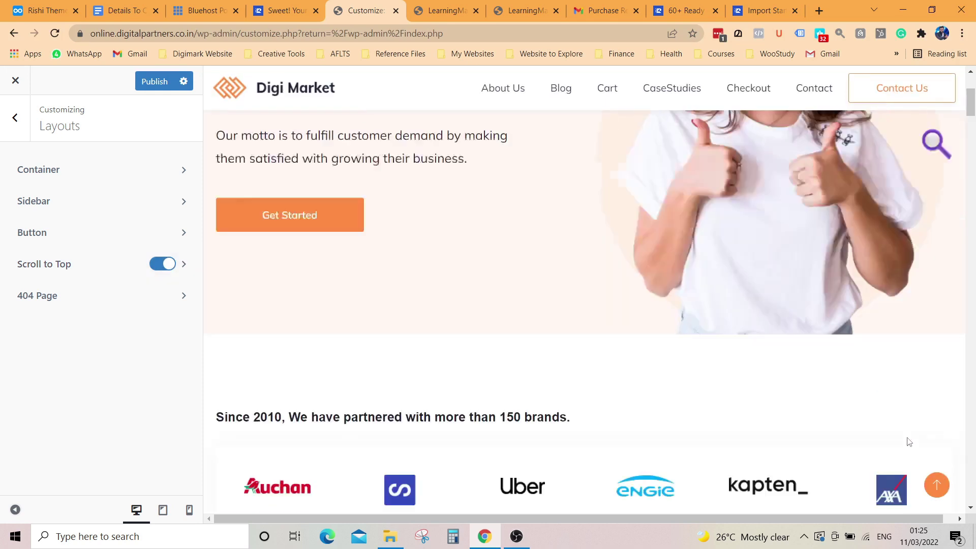
pyautogui.scroll(-20, 943, 394)
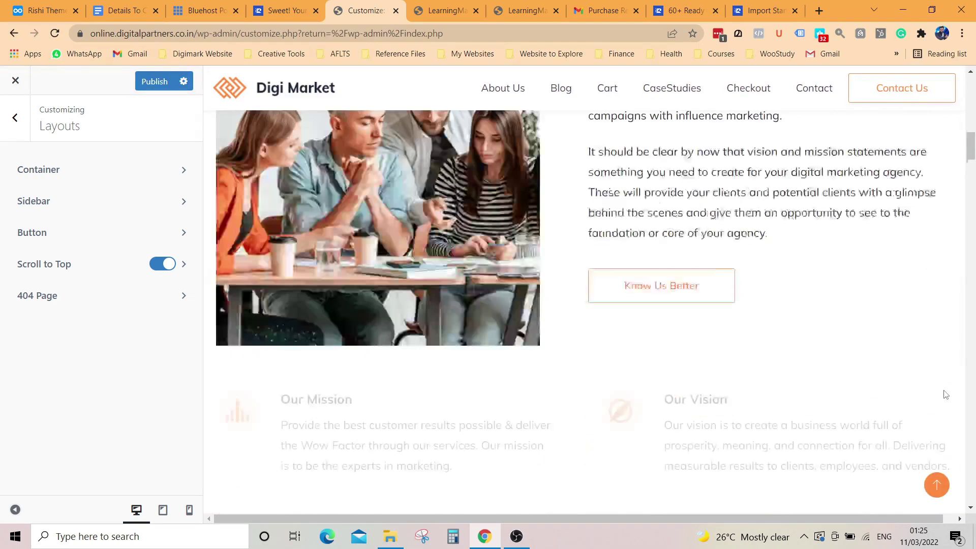
pyautogui.click(936, 488)
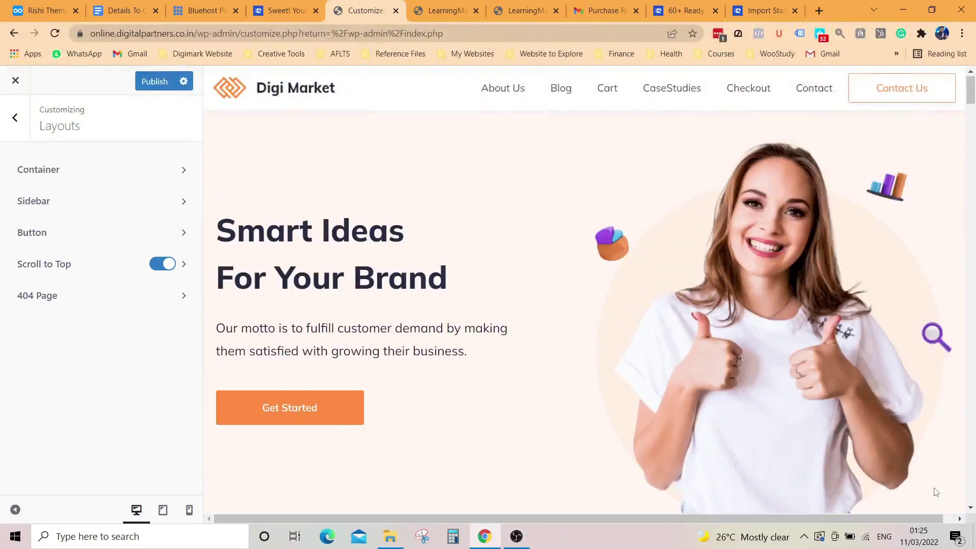
pyautogui.scroll(-20, 926, 461)
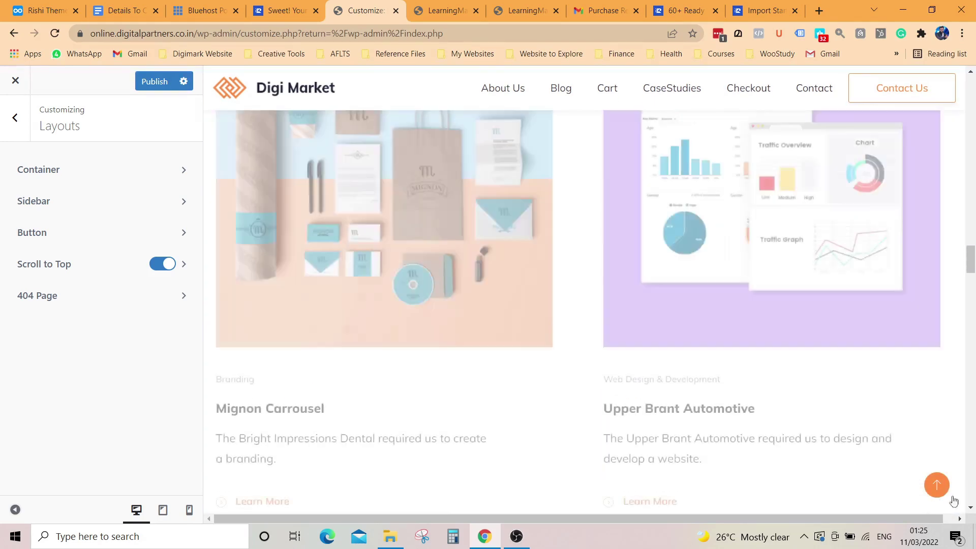
pyautogui.click(937, 487)
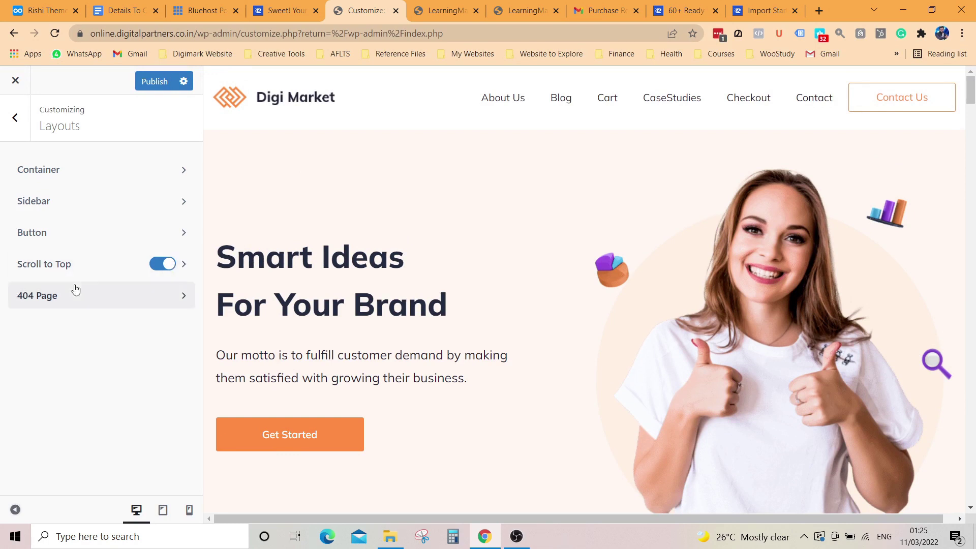
# Step: From the main Customizer panel, glance at Colors, then open Header under General Options
pyautogui.click(21, 123)
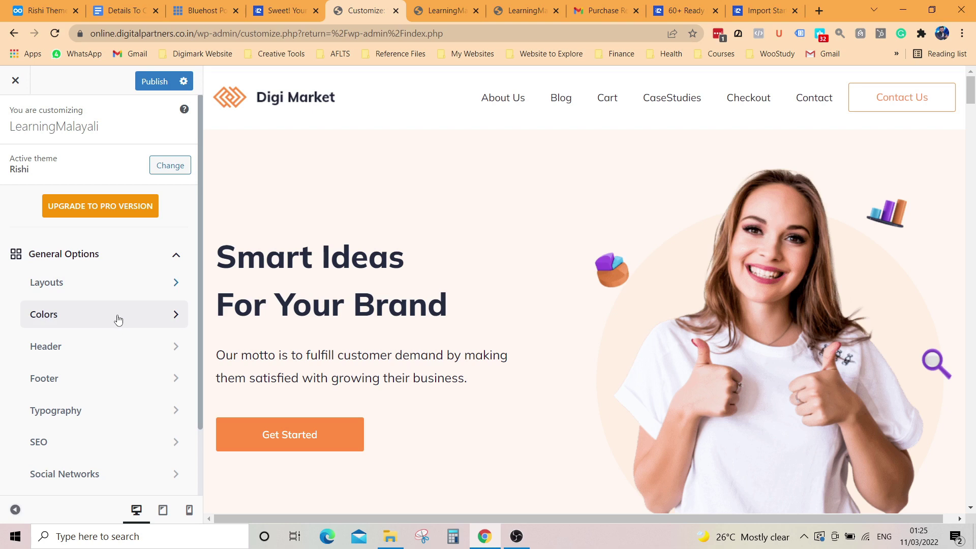
pyautogui.scroll(-2, 118, 319)
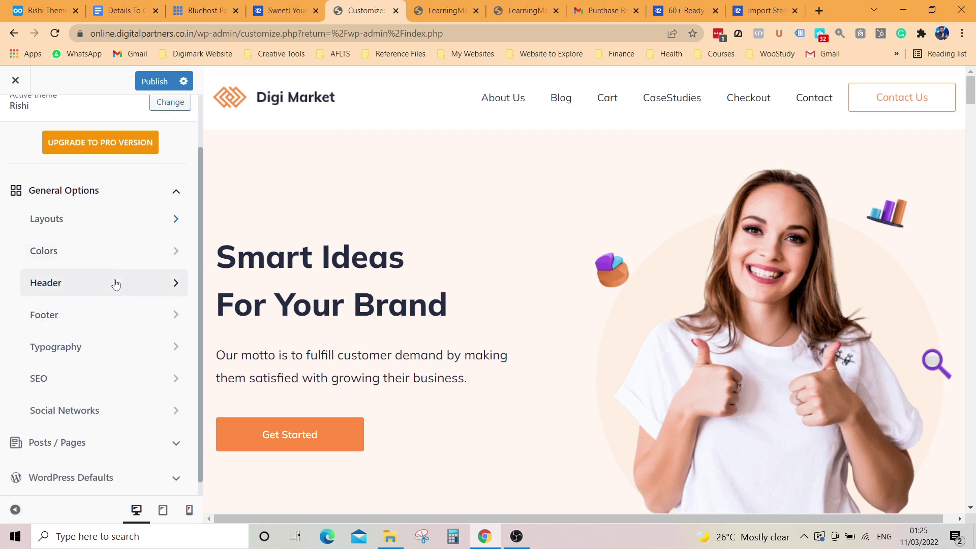
pyautogui.click(112, 260)
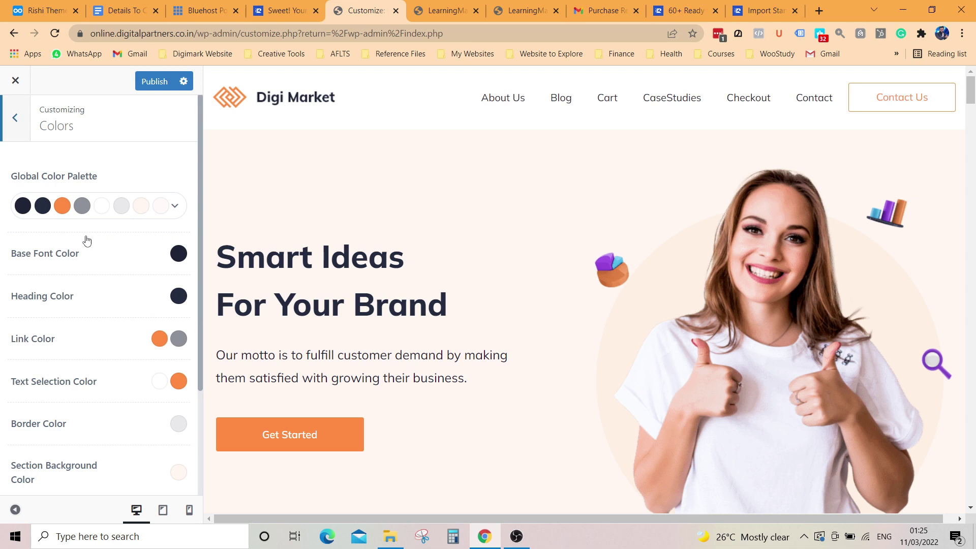
pyautogui.click(12, 119)
pyautogui.click(65, 283)
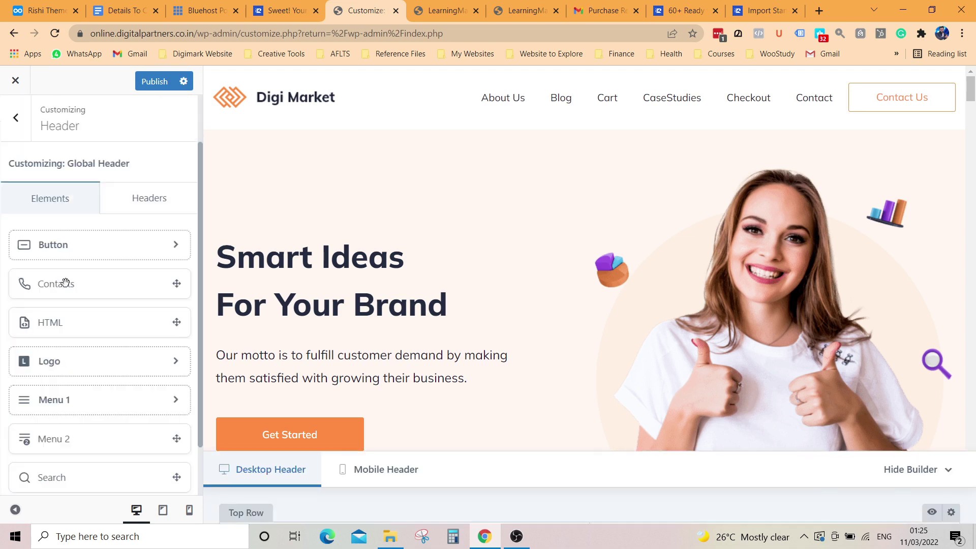
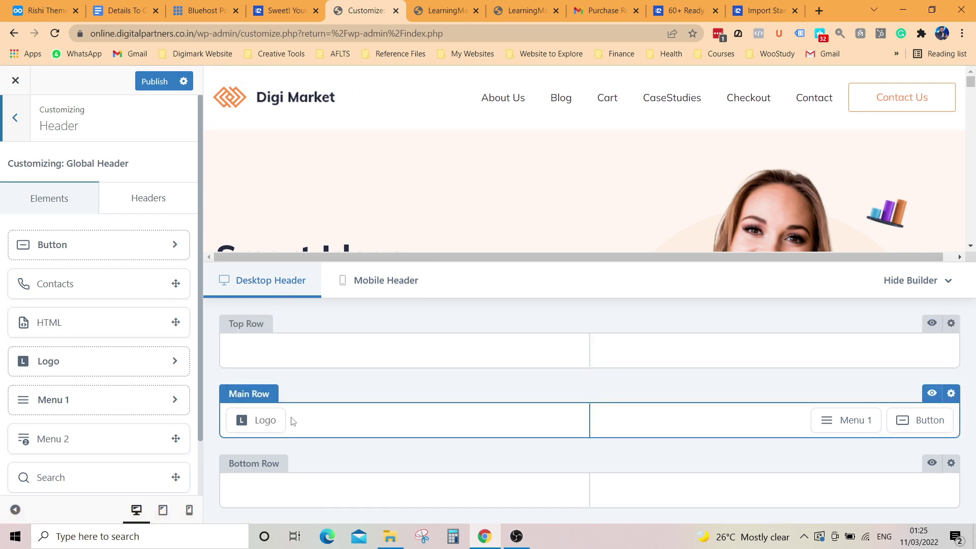
# Step: Leave the Header builder and open Typography under General Options
pyautogui.click(18, 121)
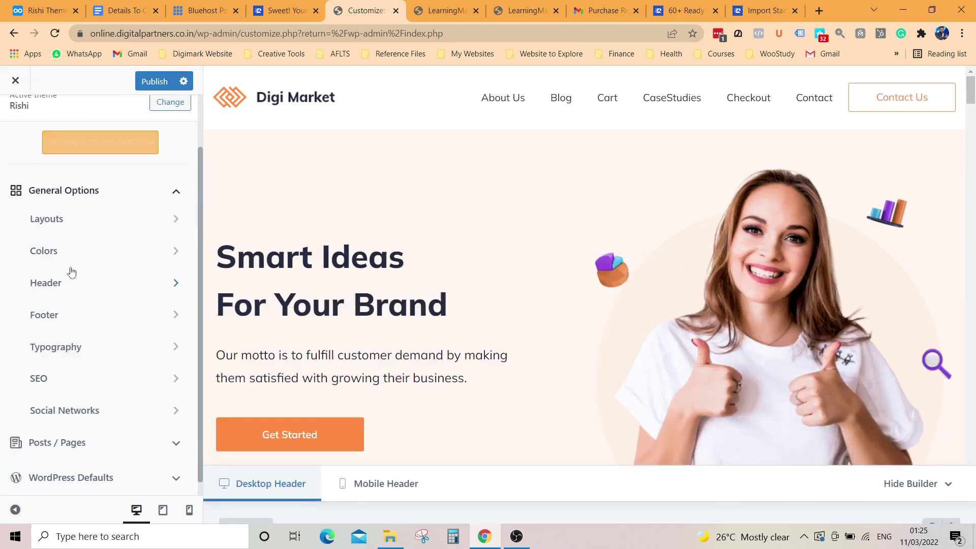
pyautogui.click(103, 346)
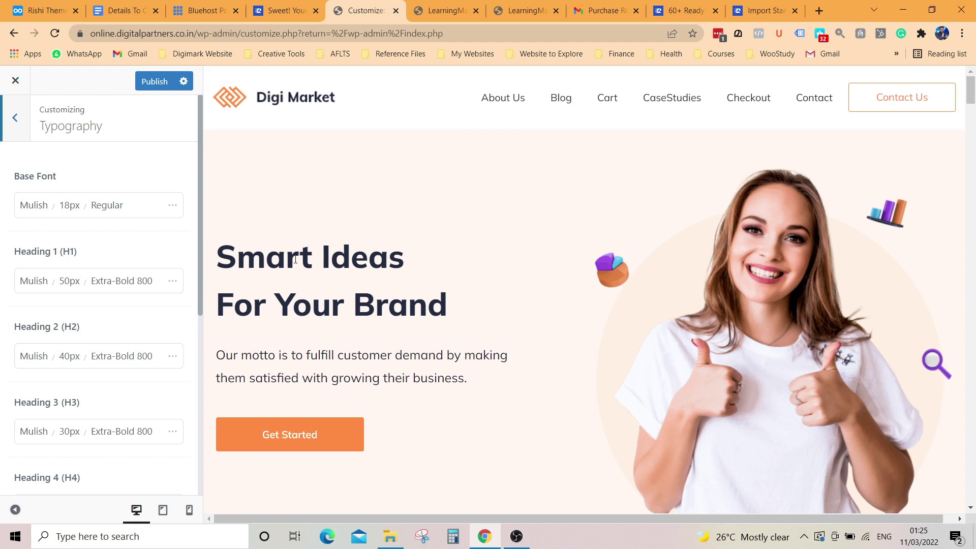
# Step: Try MuseoModerno and then Mystery Quest as the Heading 1 font
pyautogui.doubleClick(91, 284)
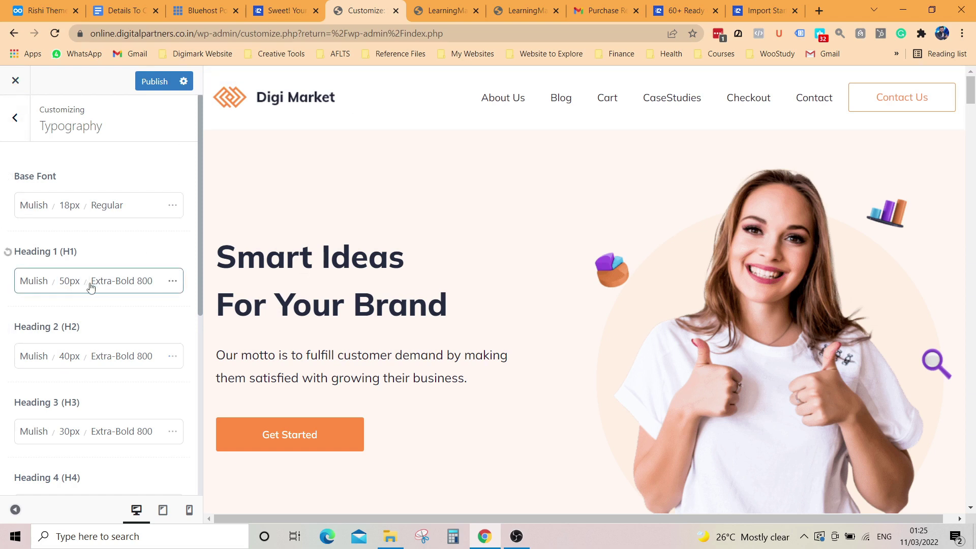
pyautogui.doubleClick(70, 282)
pyautogui.doubleClick(39, 287)
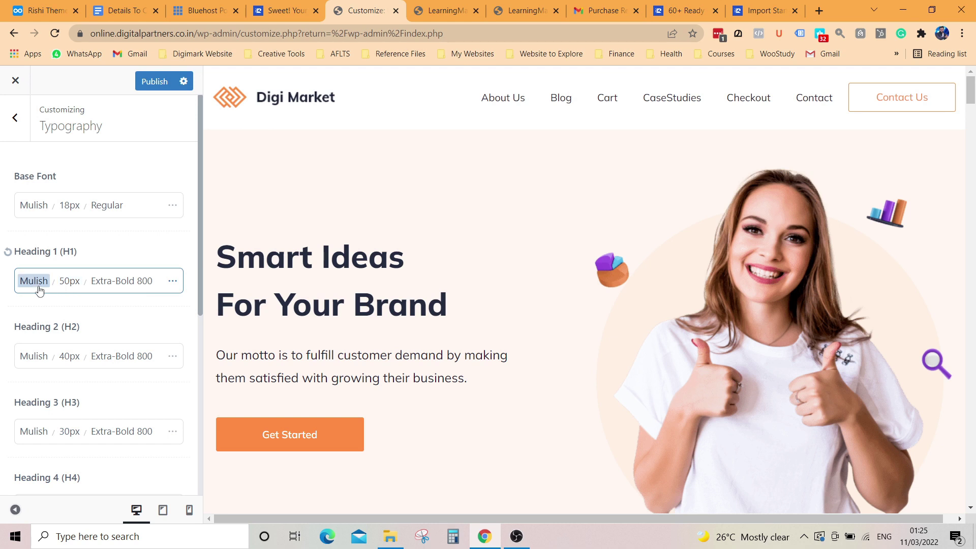
pyautogui.click(39, 290)
pyautogui.click(87, 325)
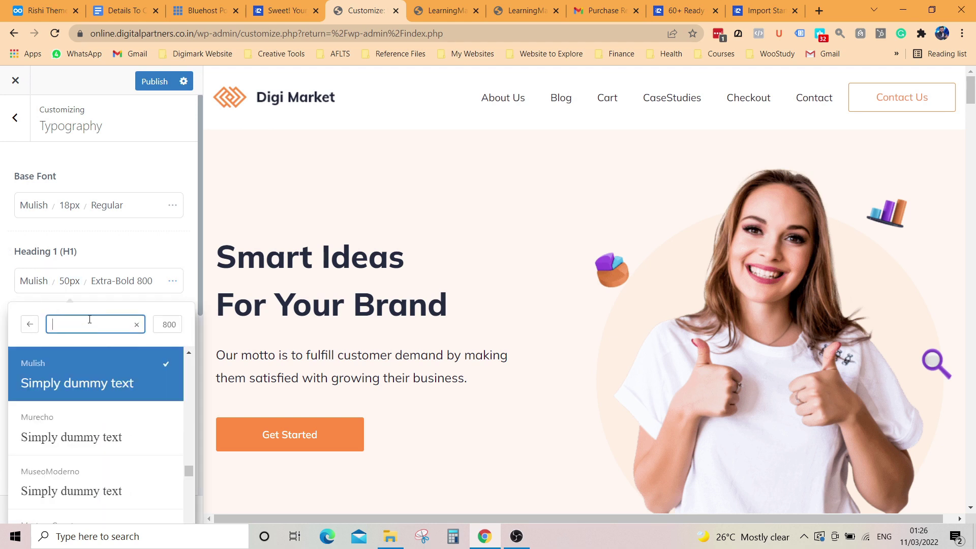
pyautogui.scroll(-2, 98, 432)
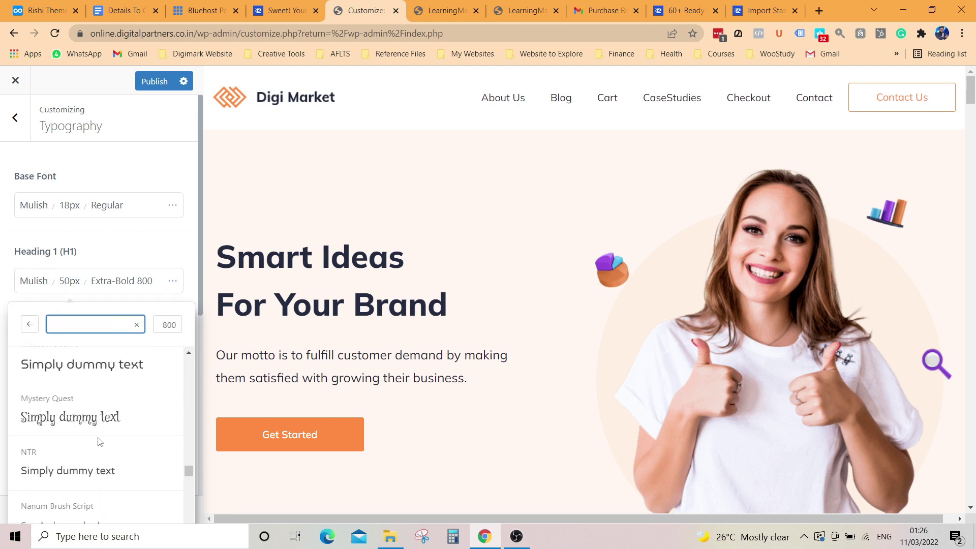
pyautogui.click(89, 373)
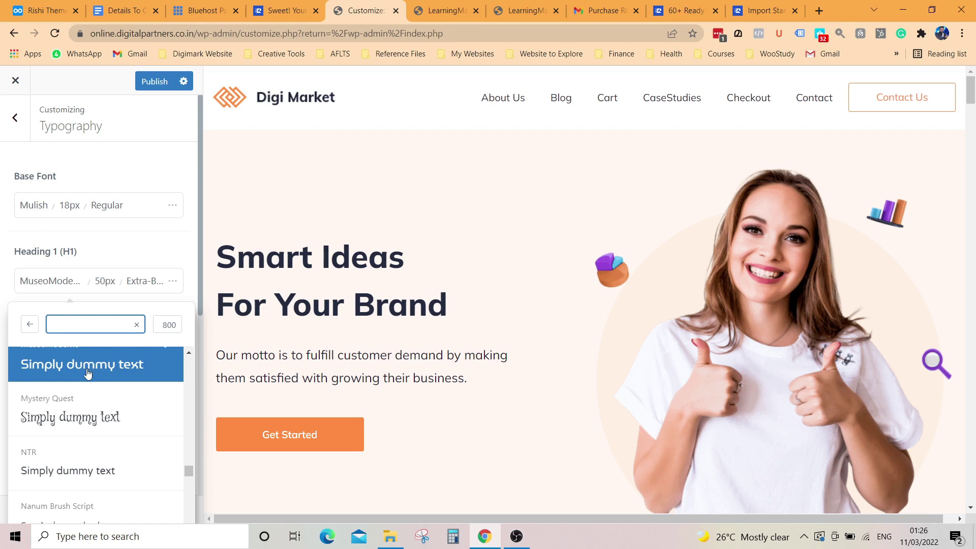
pyautogui.doubleClick(93, 369)
pyautogui.scroll(-7, 507, 313)
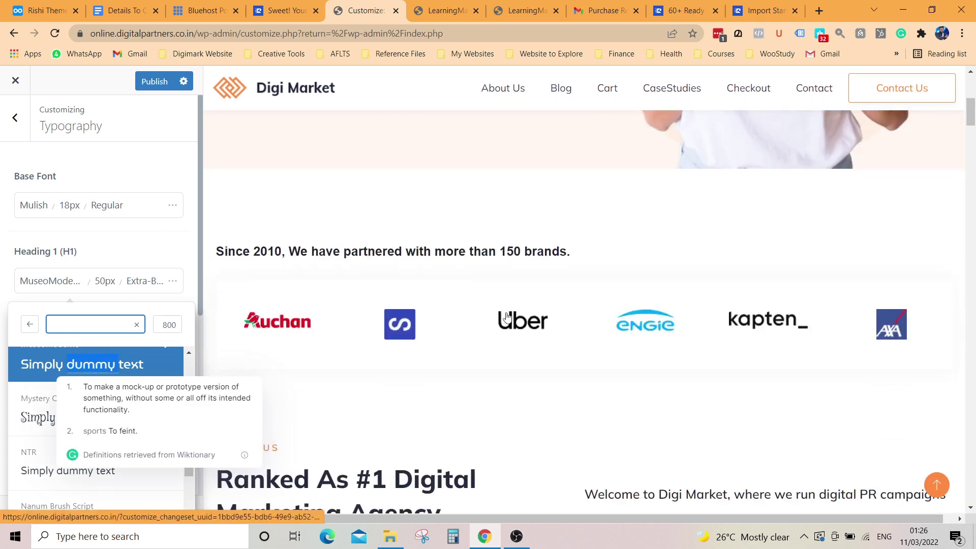
pyautogui.scroll(7, 507, 316)
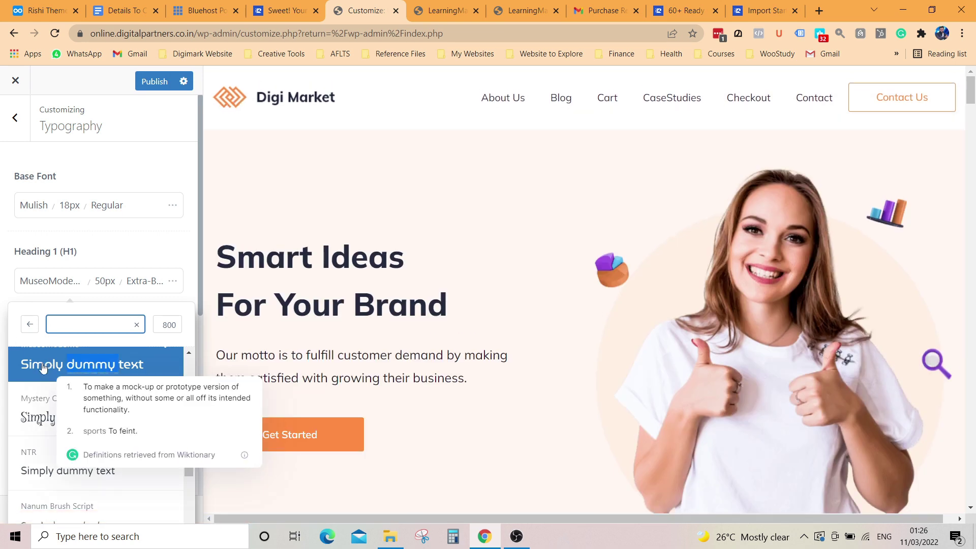
pyautogui.click(43, 368)
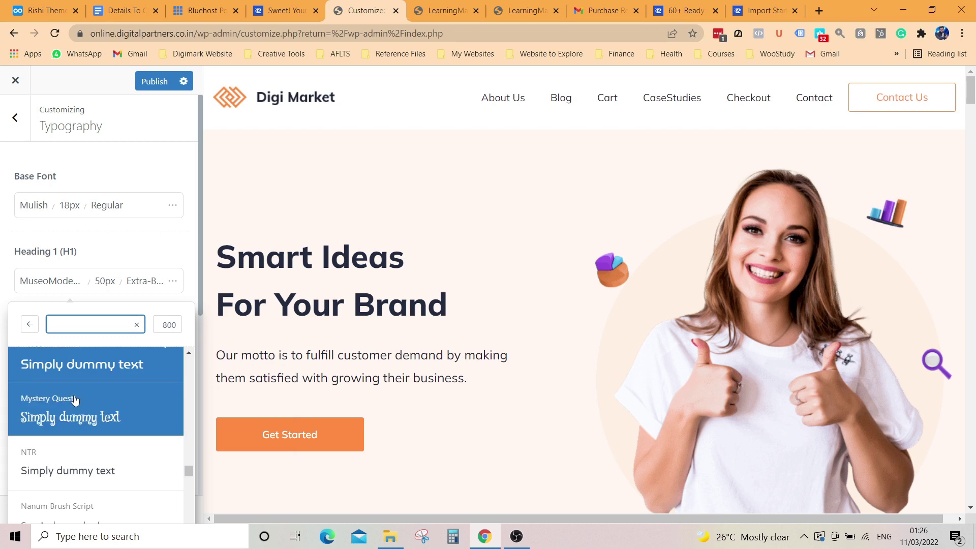
pyautogui.click(74, 401)
pyautogui.scroll(10, 76, 396)
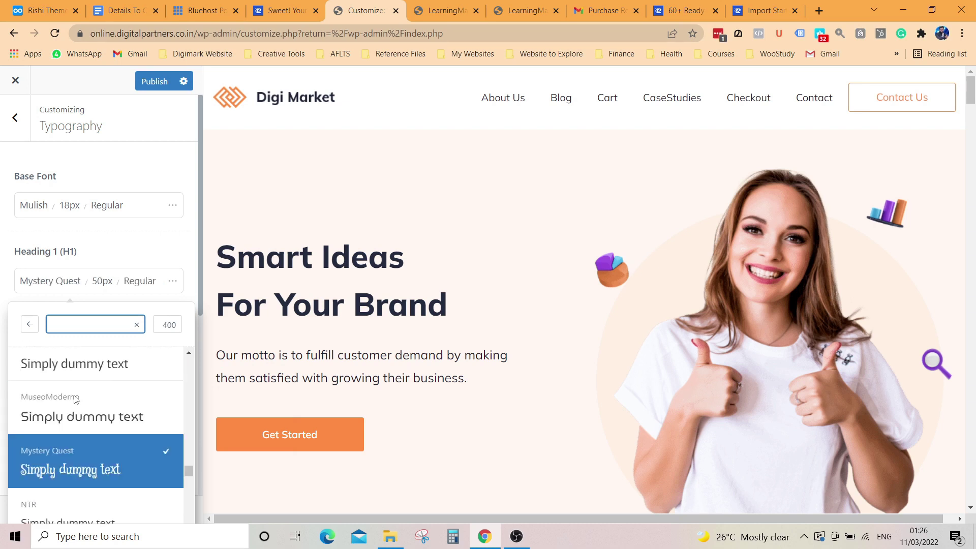
# Step: Reset Heading 1 typography to Default Family, 40px, Bold 700
pyautogui.click(30, 324)
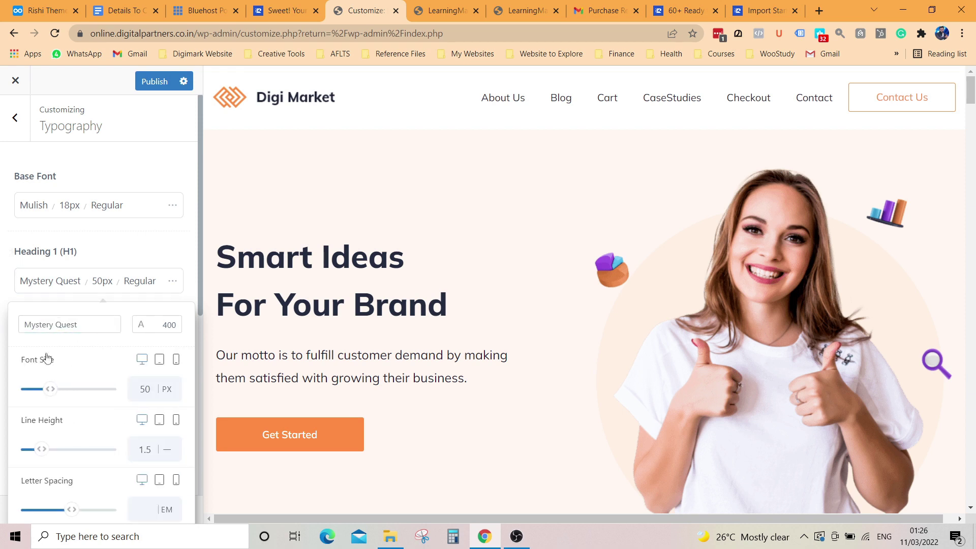
pyautogui.click(31, 283)
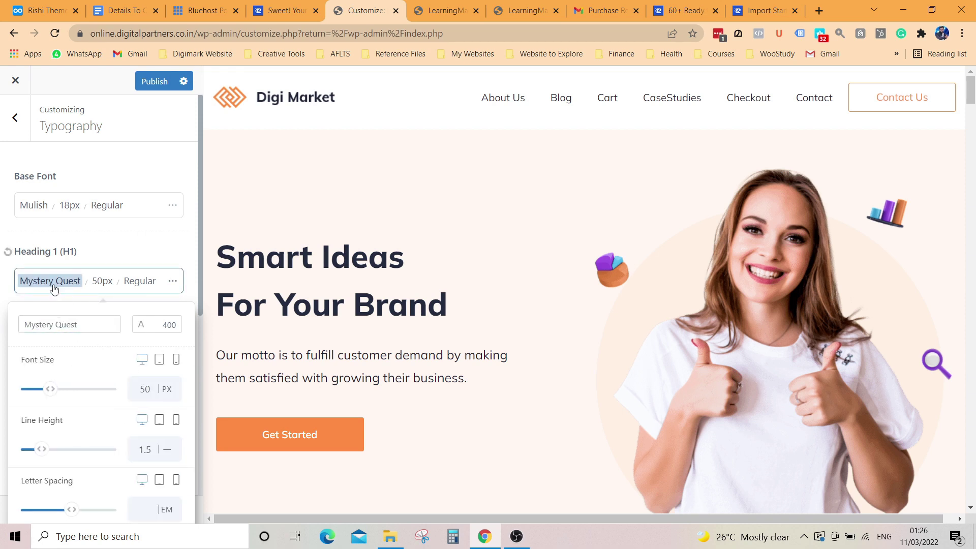
pyautogui.click(8, 253)
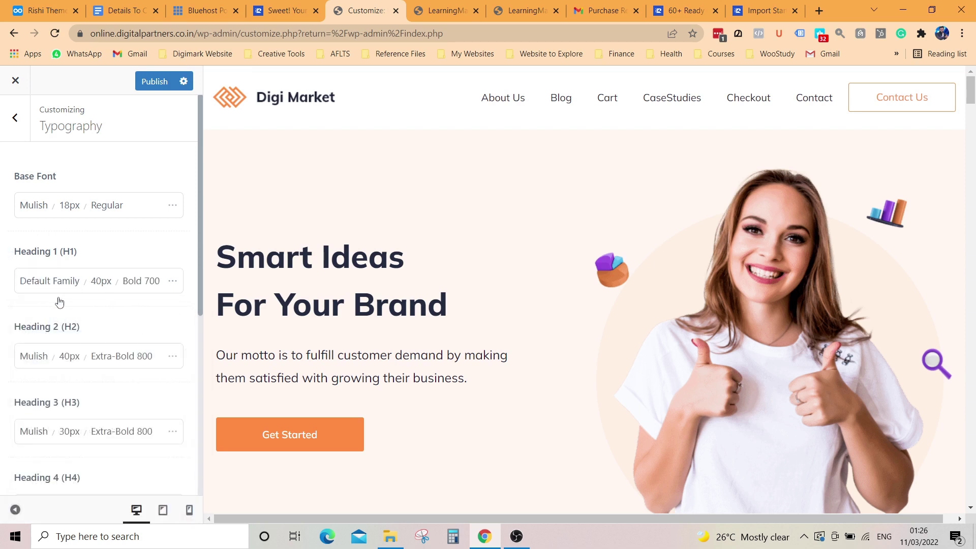
pyautogui.scroll(-4, 92, 330)
pyautogui.scroll(4, 76, 331)
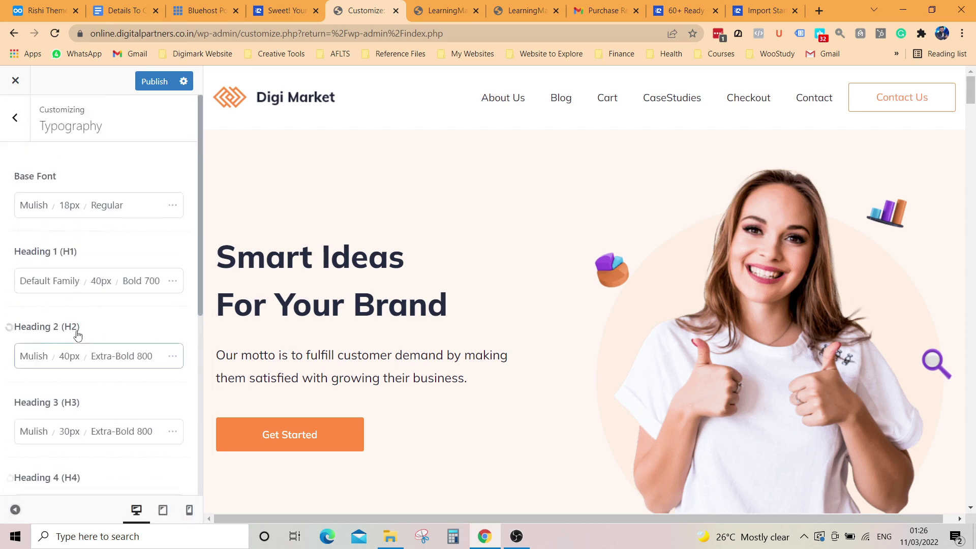
# Step: Try Trebuchet, Verdana, Arial and Helvetica as the base font
pyautogui.click(74, 280)
pyautogui.click(34, 203)
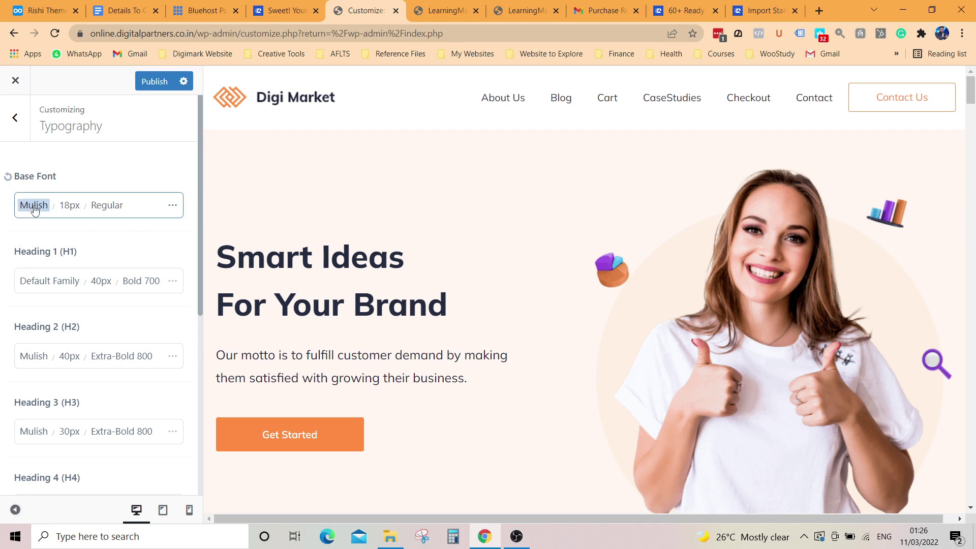
pyautogui.scroll(-3, 76, 377)
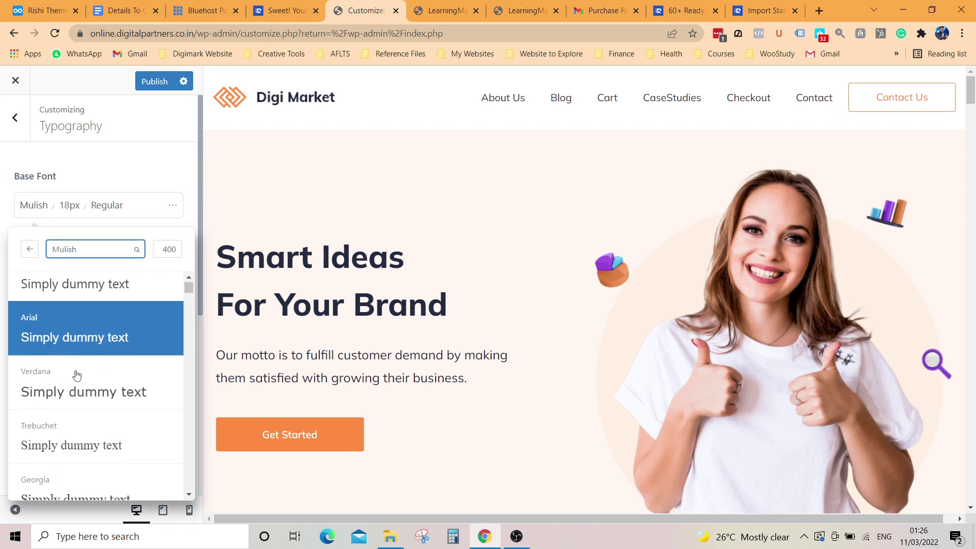
pyautogui.click(82, 411)
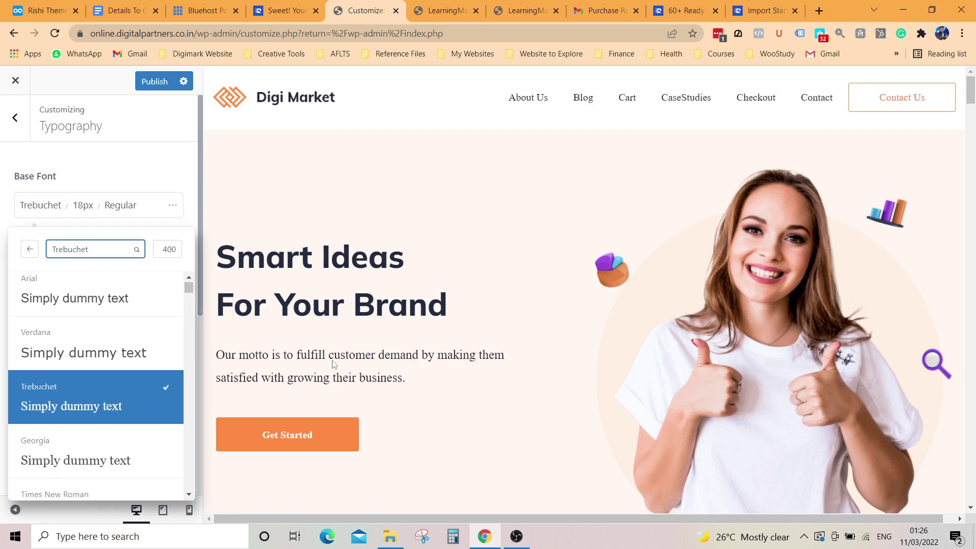
pyautogui.click(77, 360)
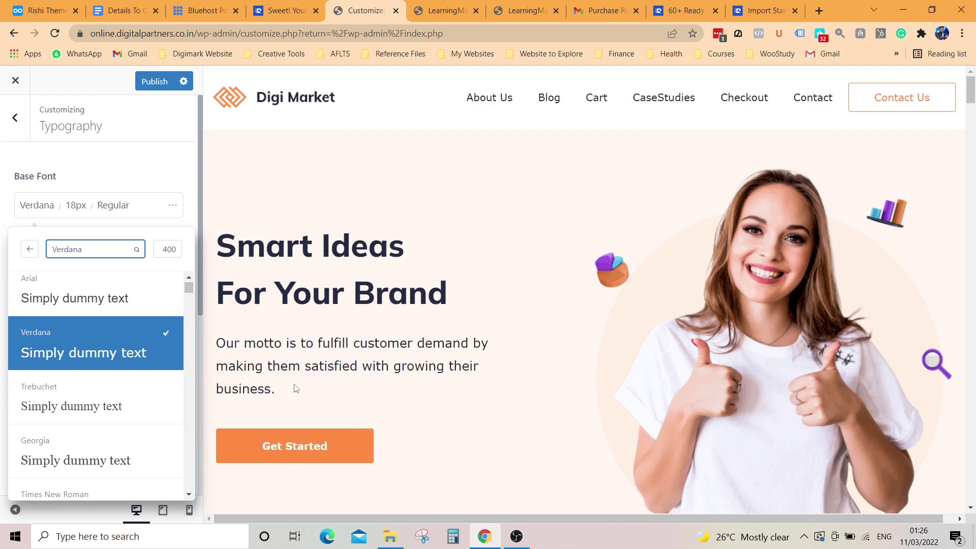
pyautogui.click(113, 301)
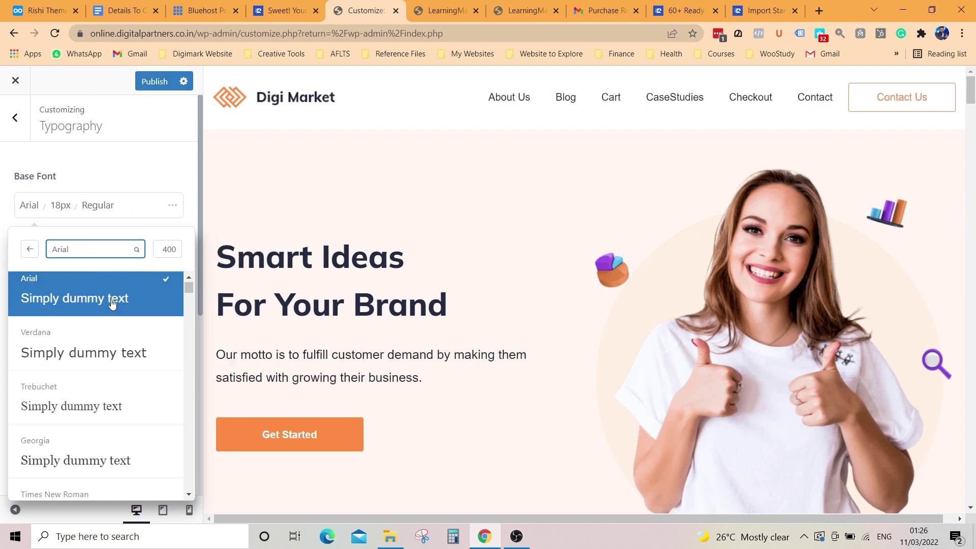
pyautogui.scroll(-4, 93, 394)
pyautogui.click(89, 424)
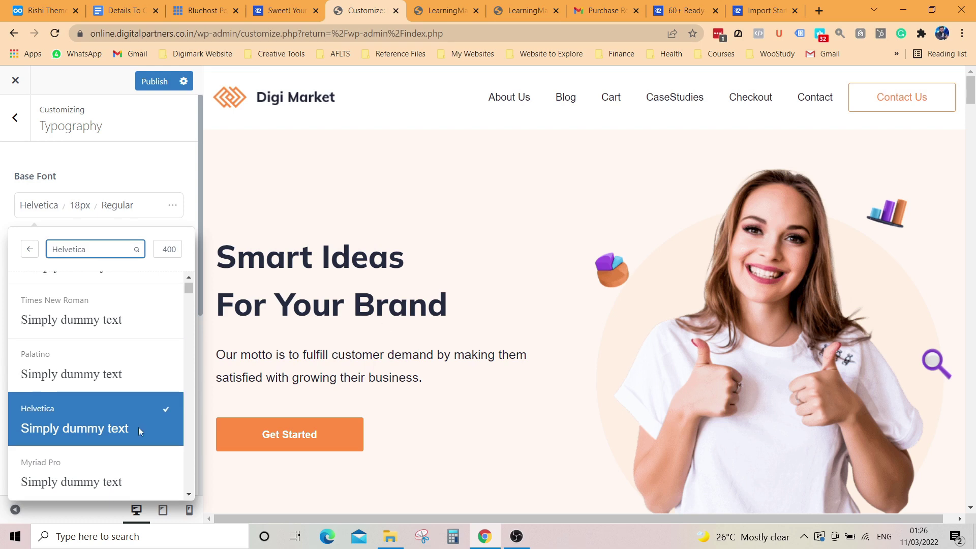
# Step: Reset the base font to System Stack at 18px and return to General Options
pyautogui.scroll(-4, 139, 427)
pyautogui.click(8, 174)
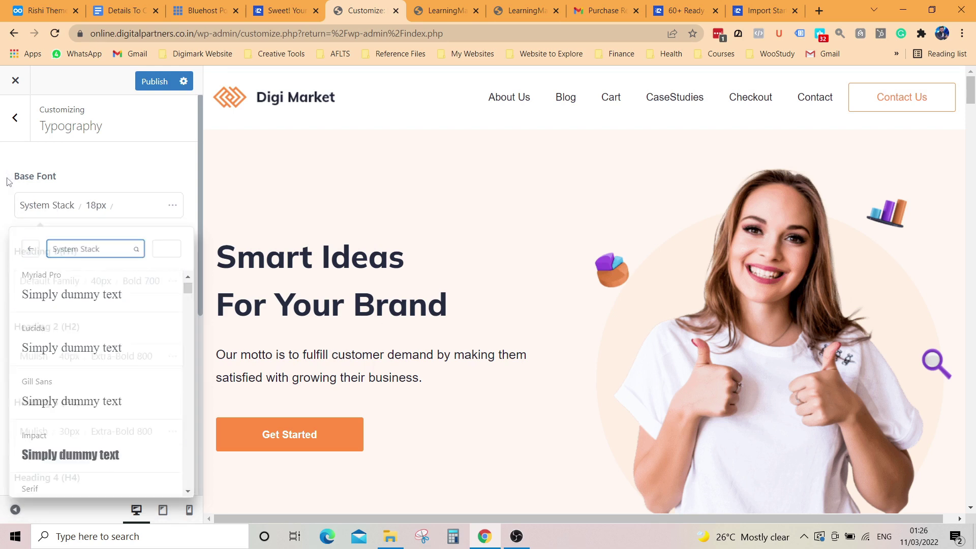
pyautogui.scroll(-5, 114, 298)
pyautogui.scroll(1, 105, 343)
pyautogui.scroll(-1, 82, 344)
pyautogui.scroll(5, 130, 309)
pyautogui.scroll(1, 96, 308)
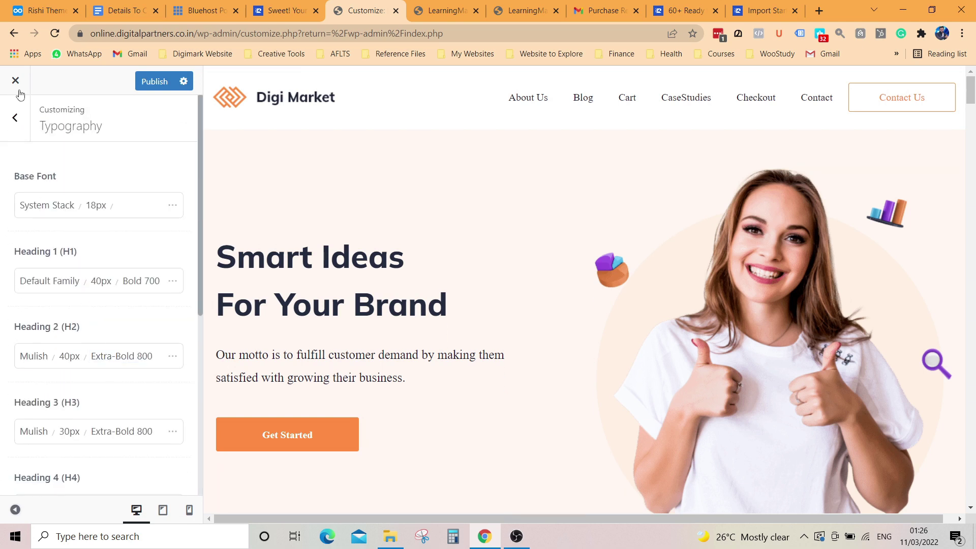
pyautogui.click(13, 120)
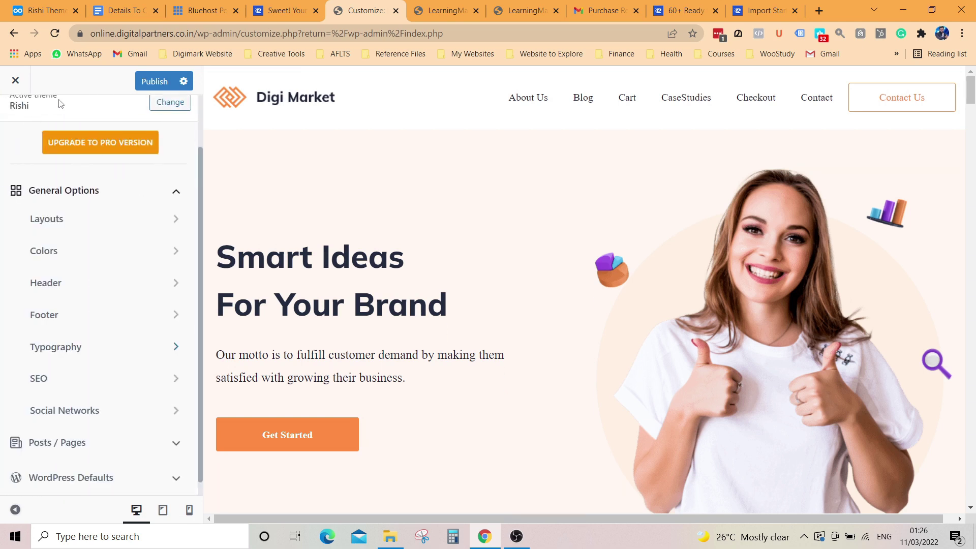
pyautogui.click(70, 390)
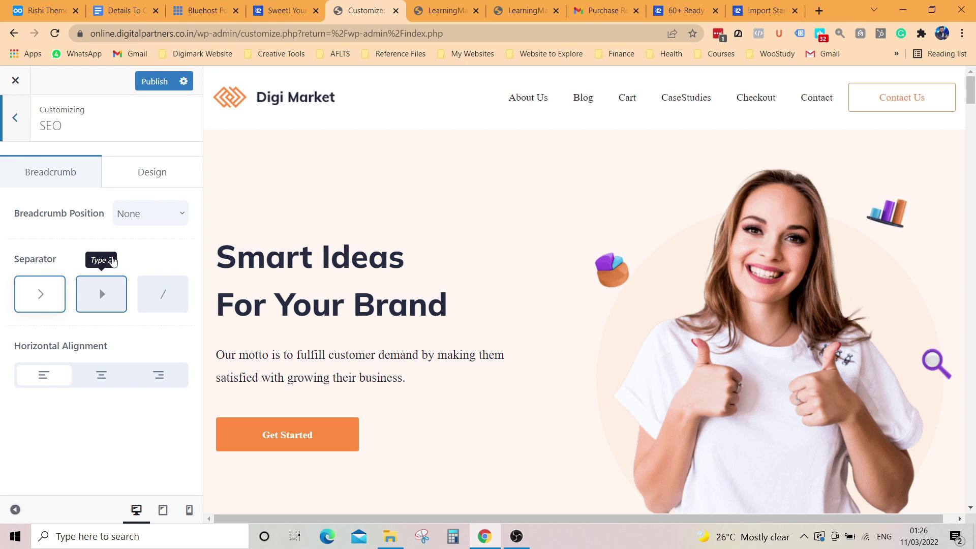
pyautogui.click(162, 173)
pyautogui.click(72, 184)
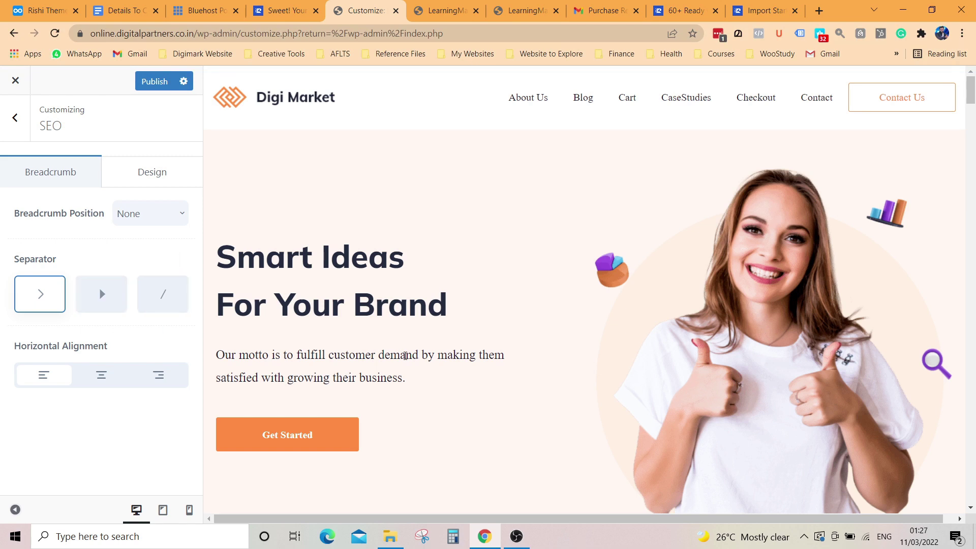
pyautogui.scroll(-10, 429, 368)
pyautogui.scroll(1, 429, 368)
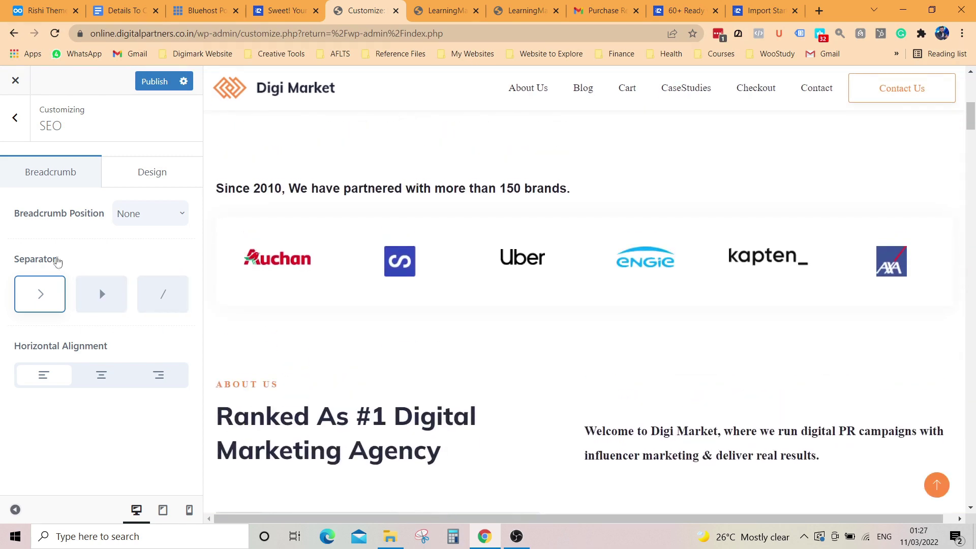
pyautogui.click(14, 117)
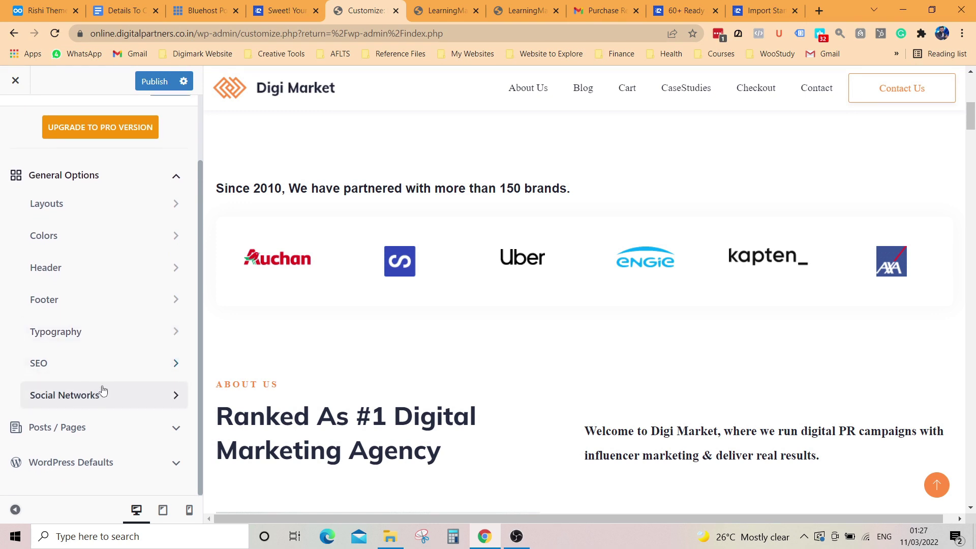
# Step: Review the Social Networks links, leaving every account blank, and return to General Options
pyautogui.click(84, 400)
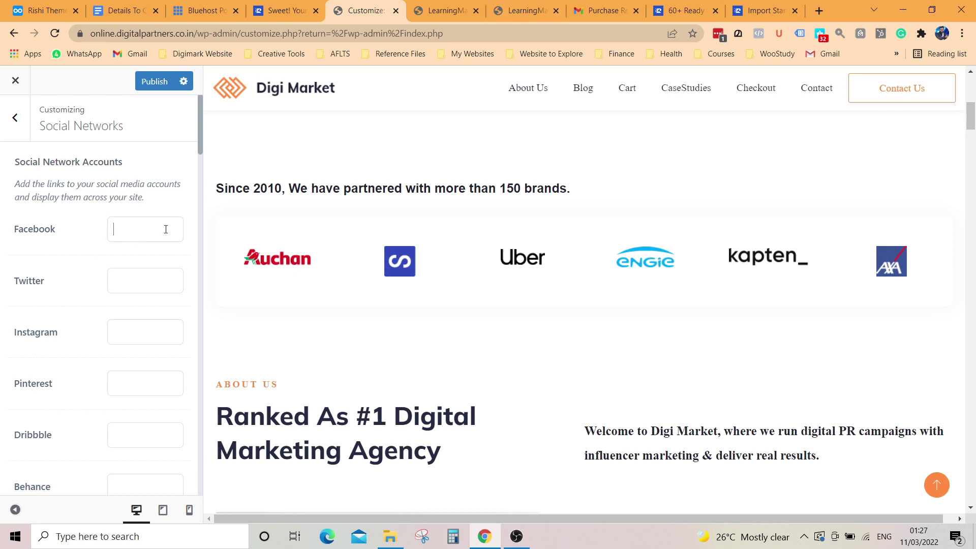
pyautogui.scroll(-15, 632, 262)
pyautogui.scroll(-15, 600, 428)
pyautogui.scroll(-15, 631, 427)
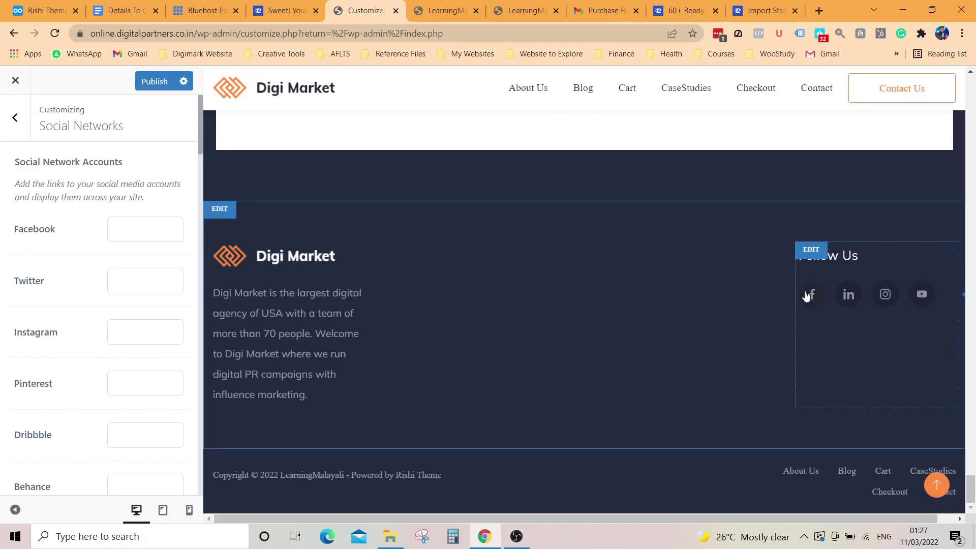
pyautogui.click(812, 297)
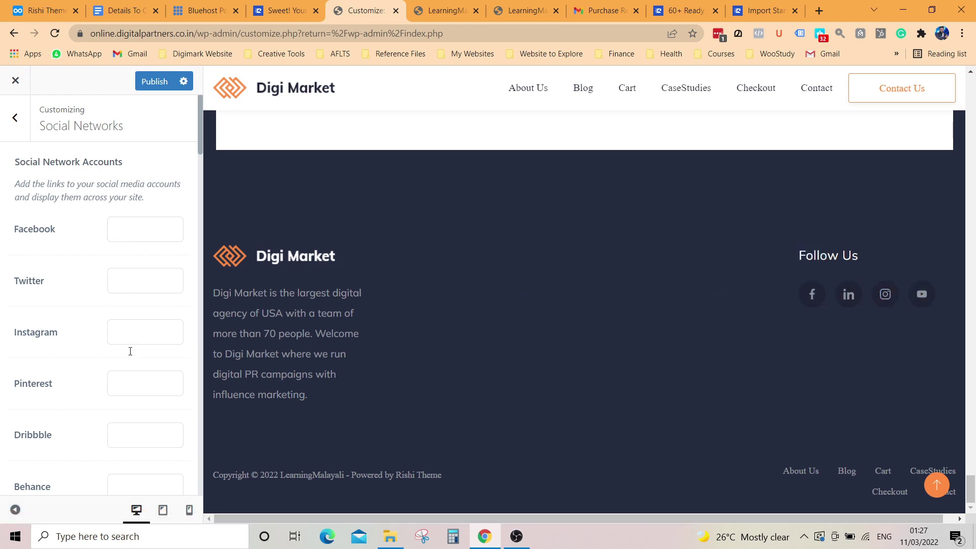
pyautogui.click(17, 120)
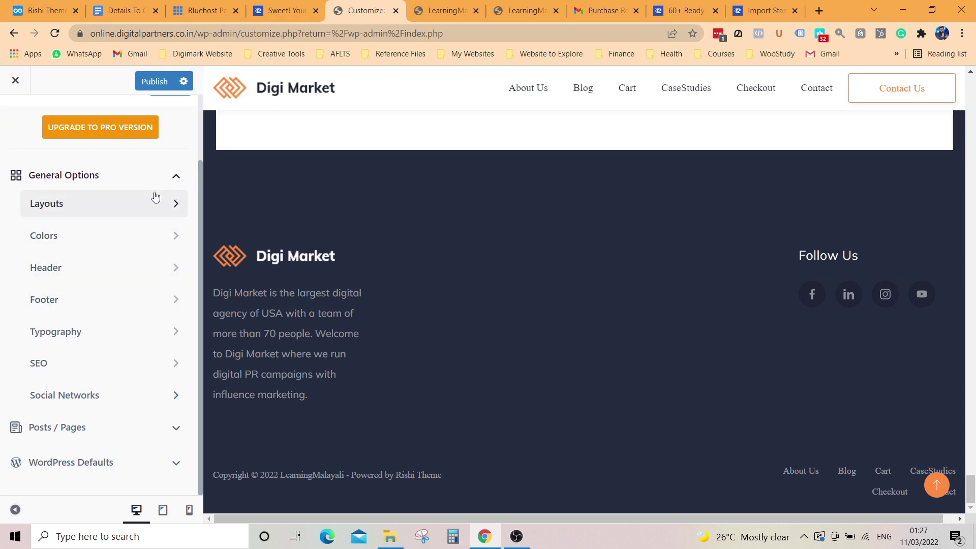
# Step: Open the Pages settings under Posts / Pages and preview the Blog page
pyautogui.click(174, 181)
pyautogui.click(179, 292)
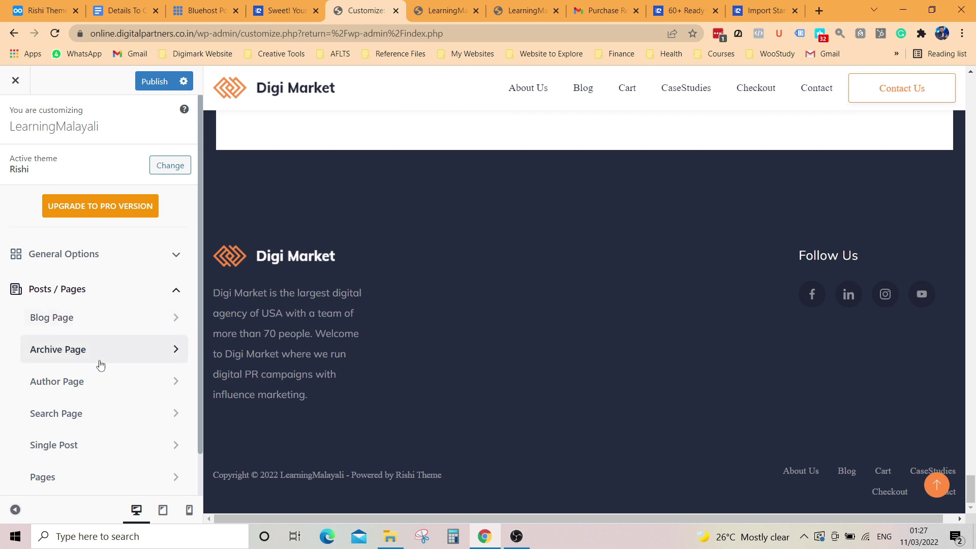
pyautogui.scroll(-1, 88, 396)
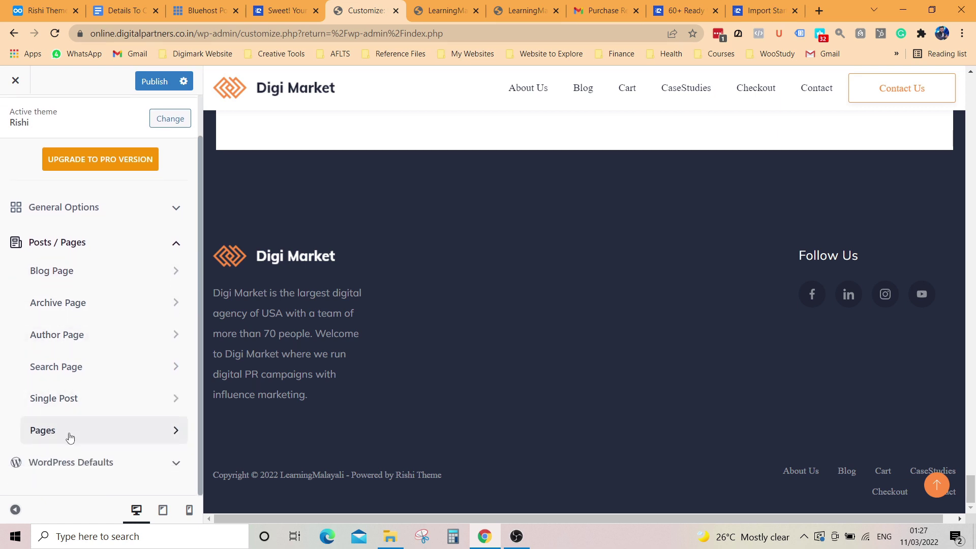
pyautogui.click(113, 441)
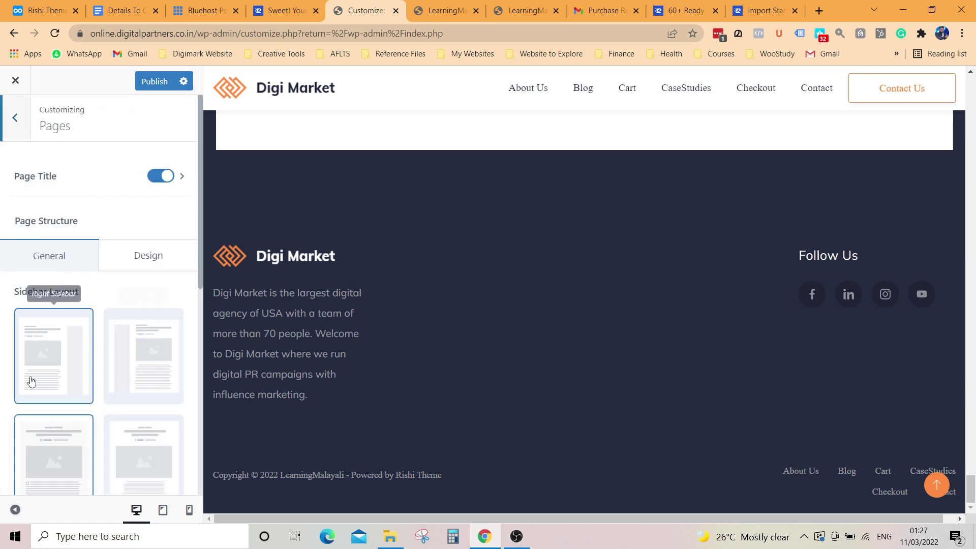
pyautogui.click(584, 94)
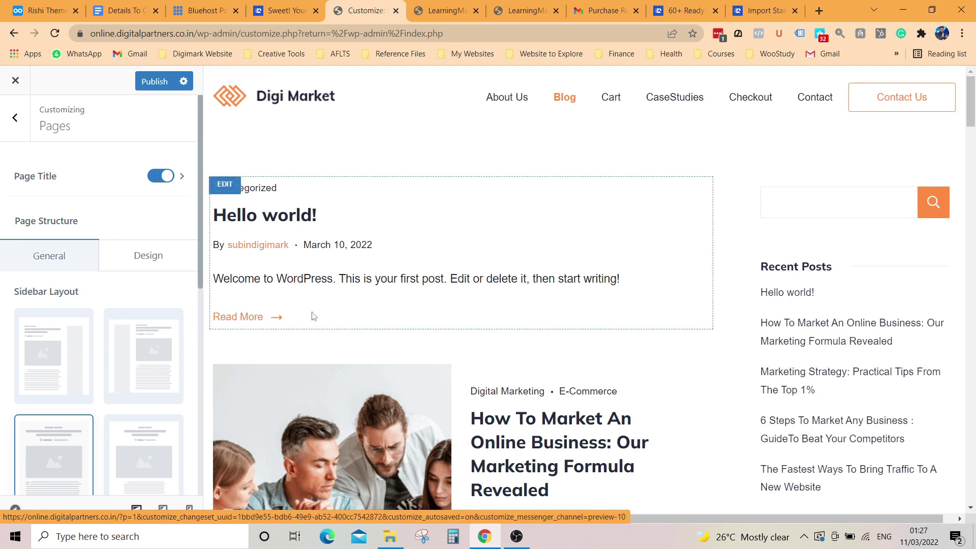
# Step: After trying left and right sidebars, give pages the Fullwidth Centered layout
pyautogui.click(149, 366)
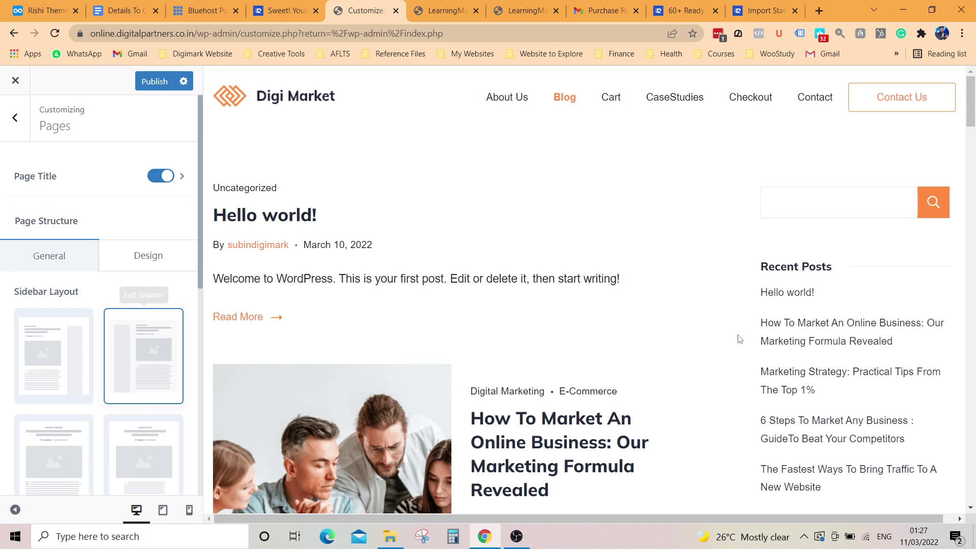
pyautogui.click(73, 346)
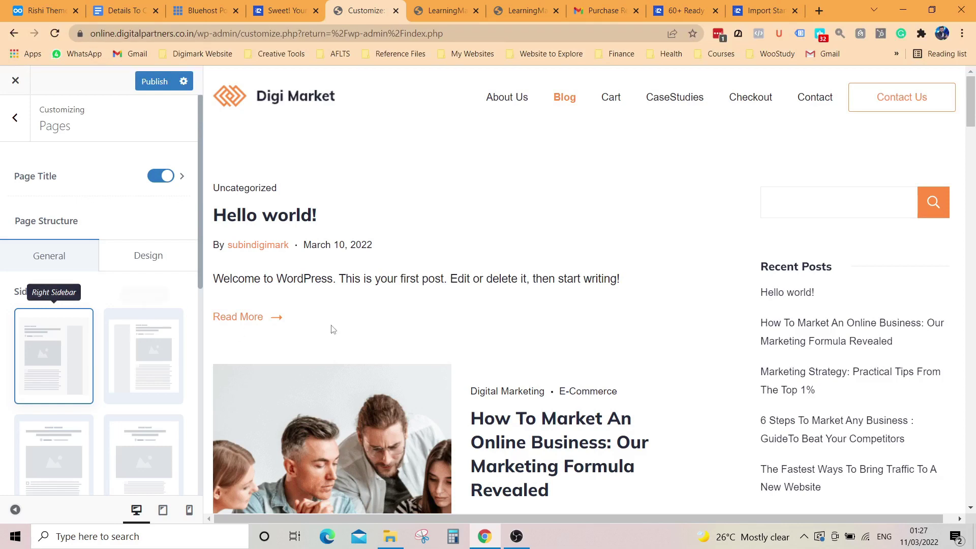
pyautogui.scroll(-3, 244, 335)
pyautogui.scroll(-4, 244, 335)
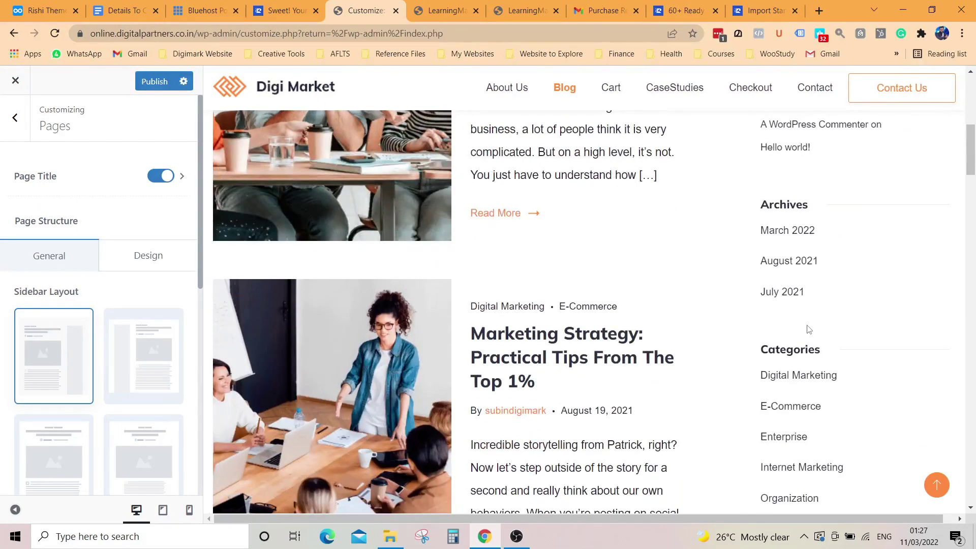
pyautogui.scroll(-3, 136, 366)
pyautogui.click(157, 338)
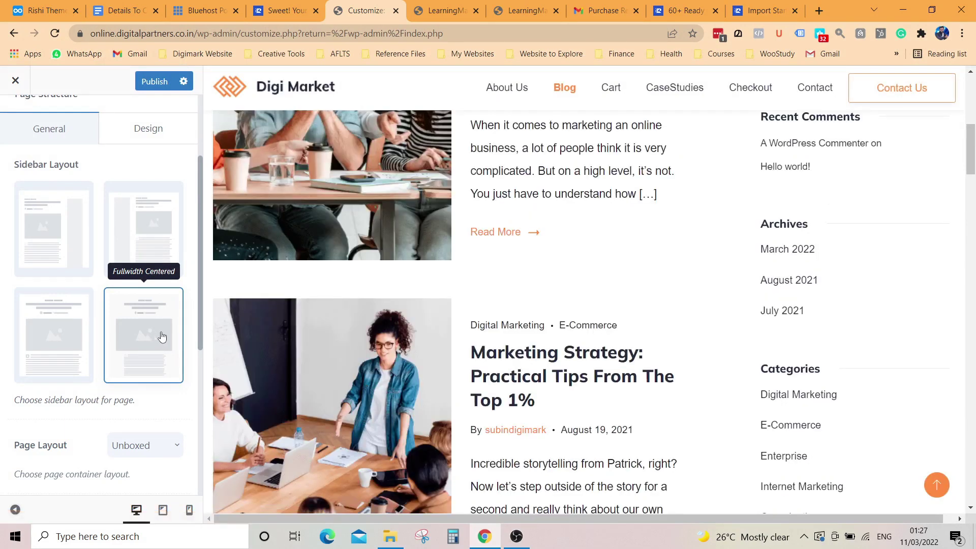
pyautogui.scroll(3, 152, 147)
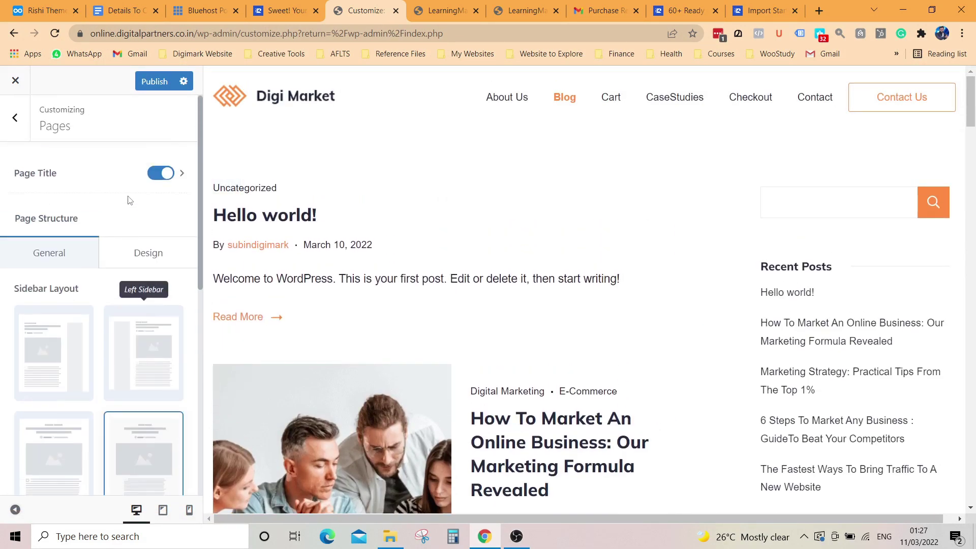
# Step: Try a Boxed page container, then set it back to Unboxed
pyautogui.click(145, 269)
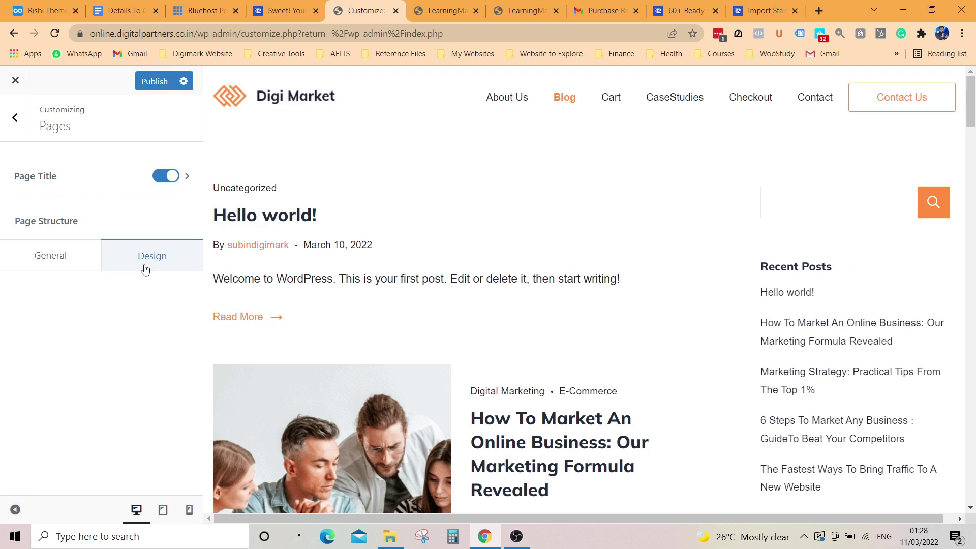
pyautogui.click(73, 258)
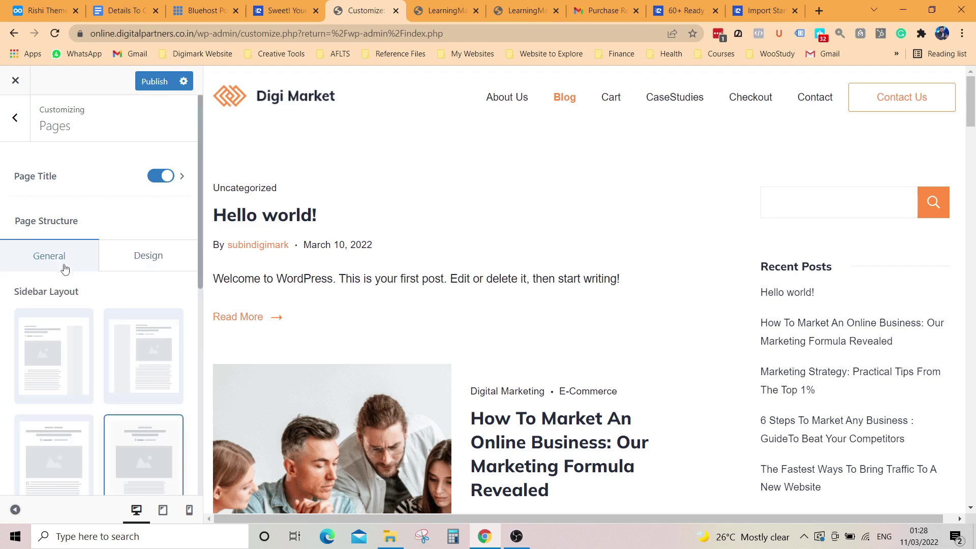
pyautogui.scroll(-5, 87, 337)
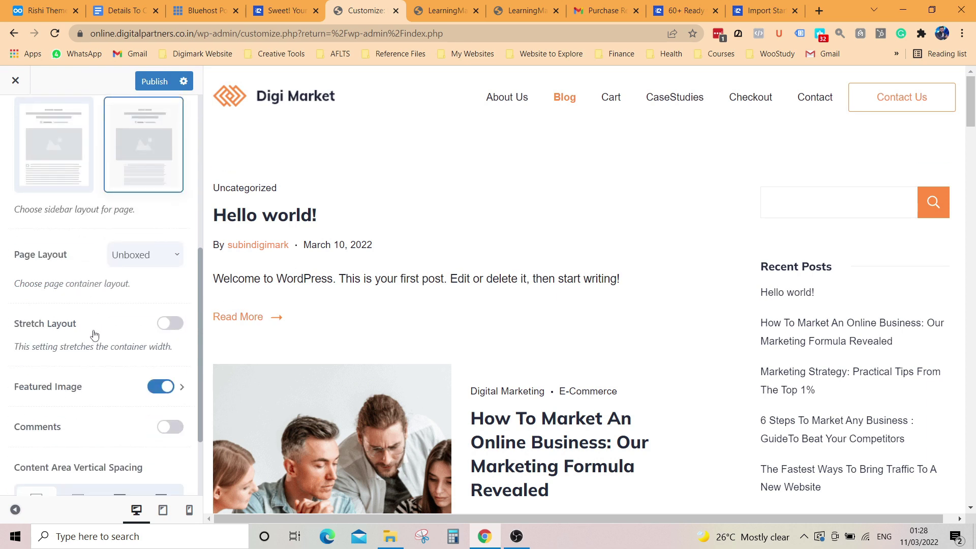
pyautogui.click(147, 250)
pyautogui.click(142, 289)
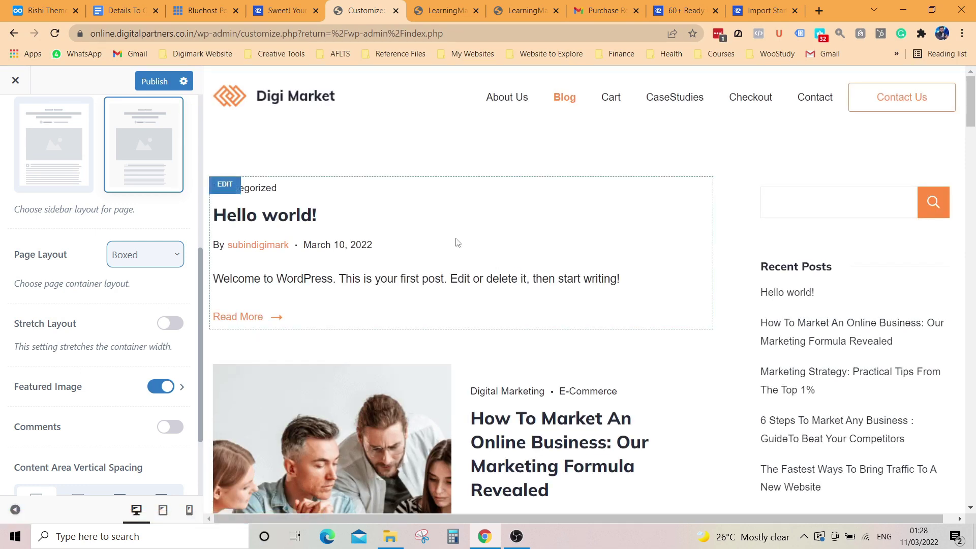
pyautogui.scroll(-1, 562, 382)
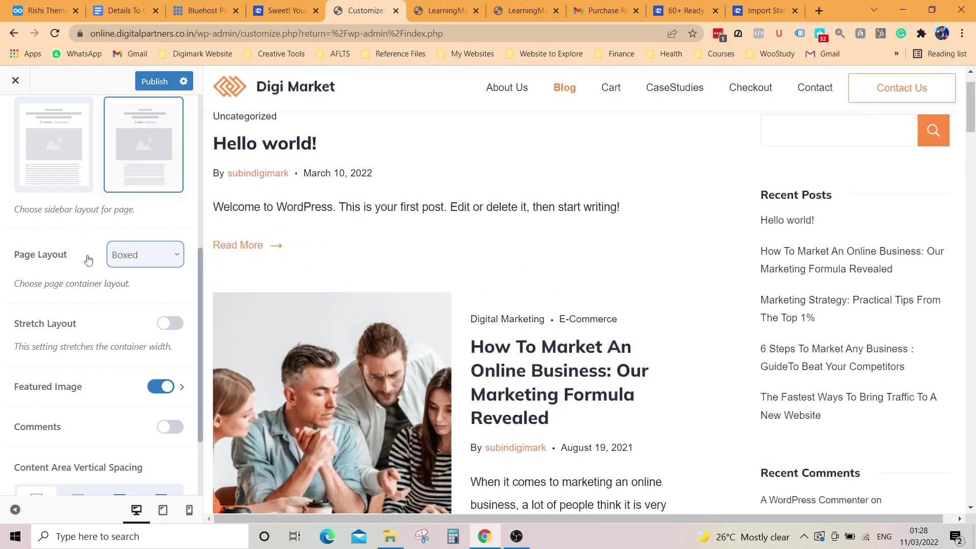
pyautogui.click(160, 259)
pyautogui.click(135, 329)
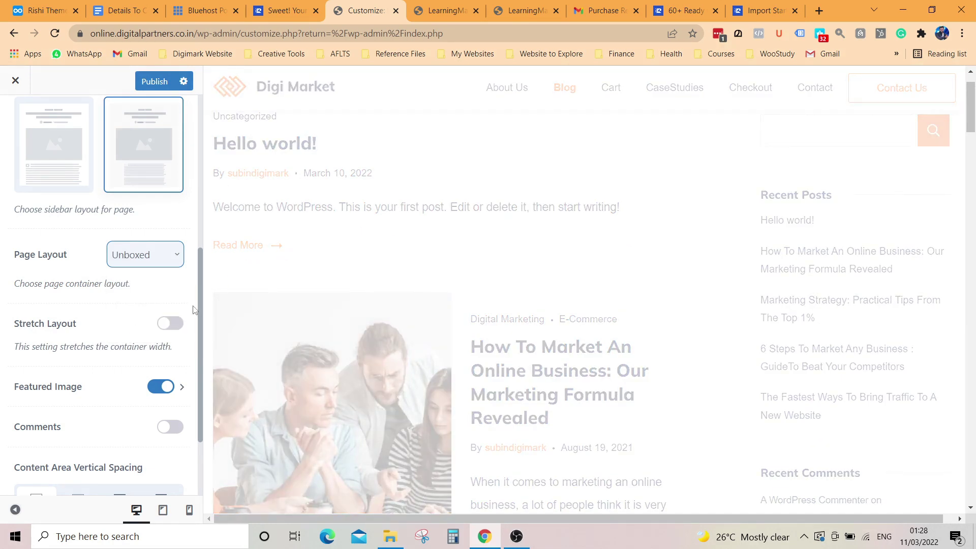
# Step: Toggle the pages' Featured Image off and back on, and return to the Posts / Pages list
pyautogui.scroll(-2, 106, 378)
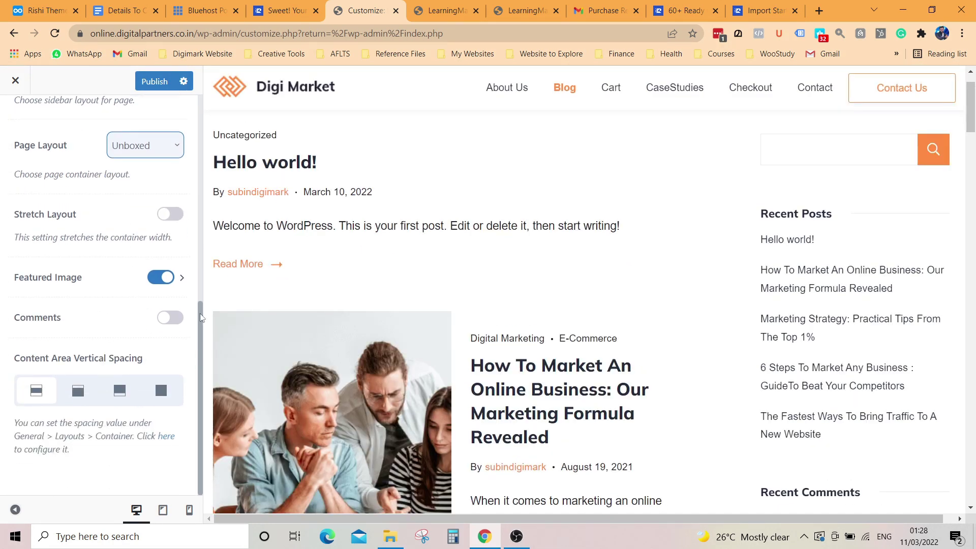
pyautogui.click(168, 277)
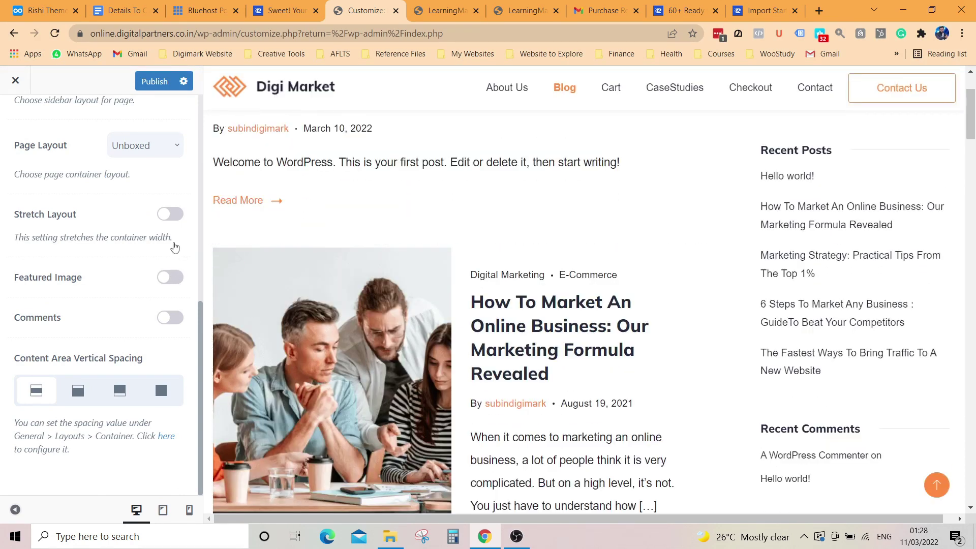
pyautogui.click(171, 279)
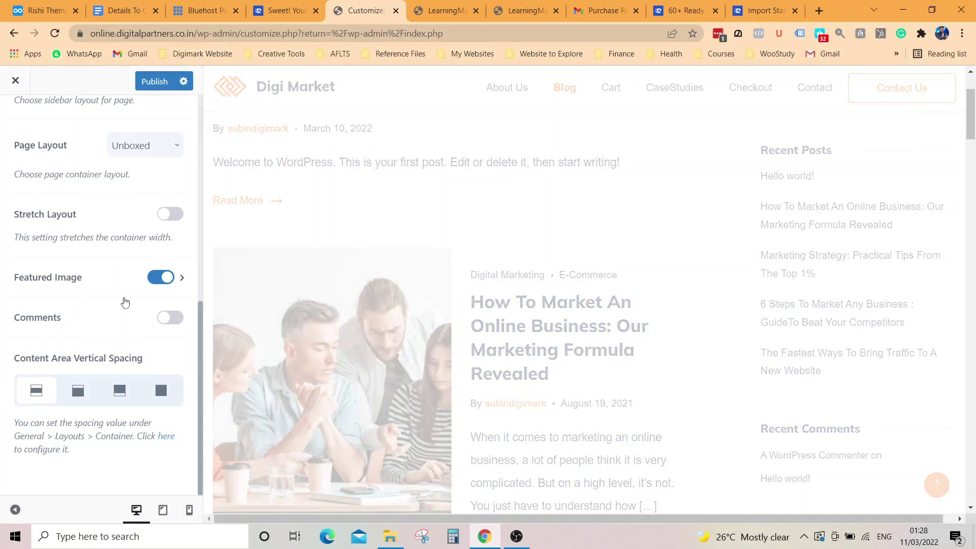
pyautogui.scroll(6, 109, 318)
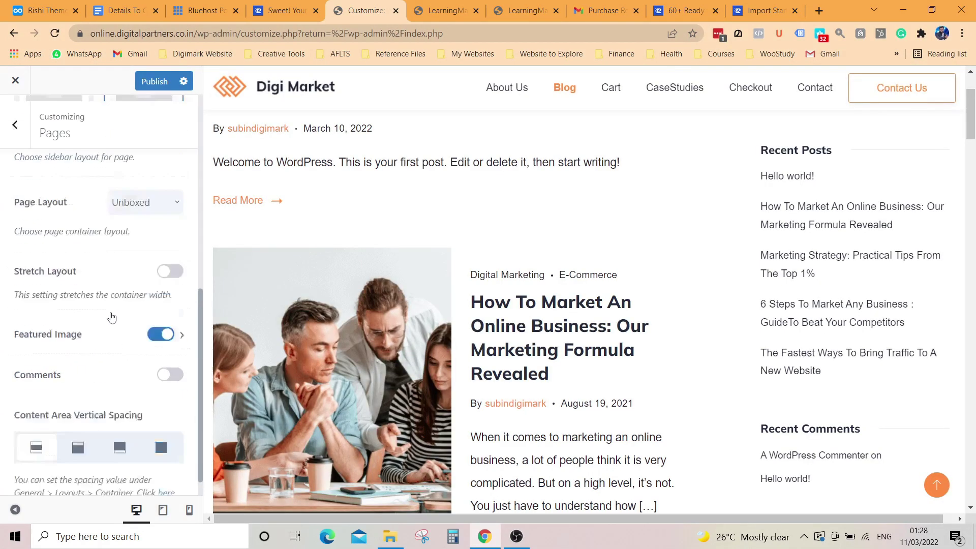
pyautogui.click(15, 117)
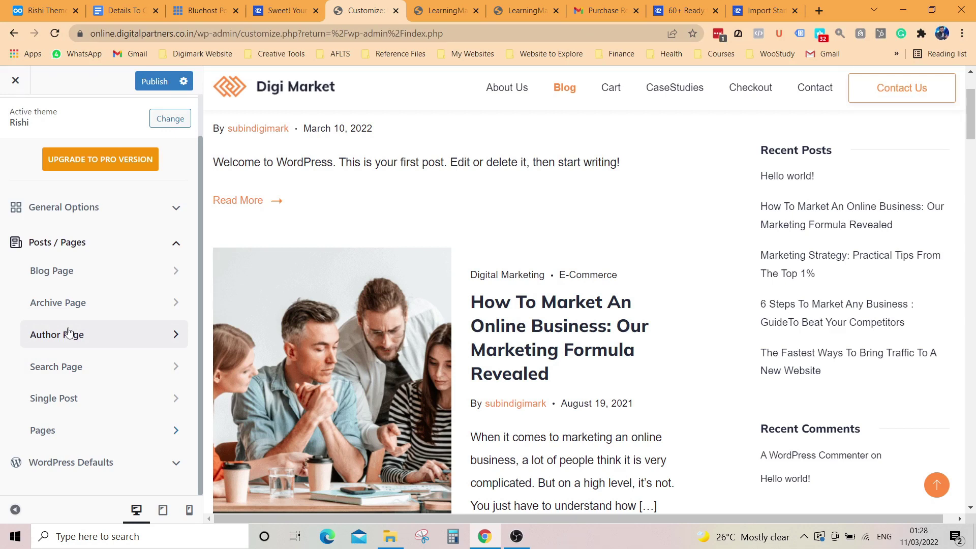
# Step: Look over the Site Identity settings under WordPress Defaults
pyautogui.click(173, 251)
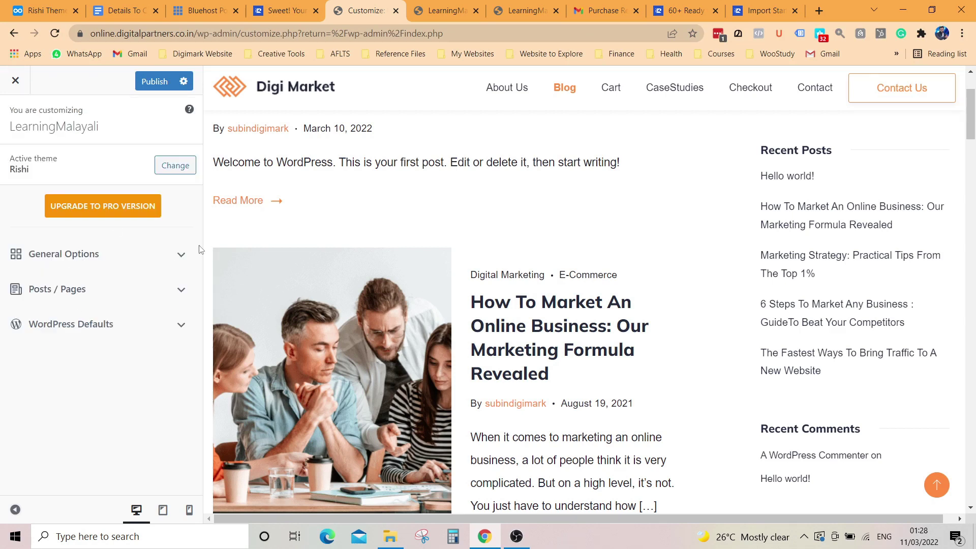
pyautogui.click(179, 330)
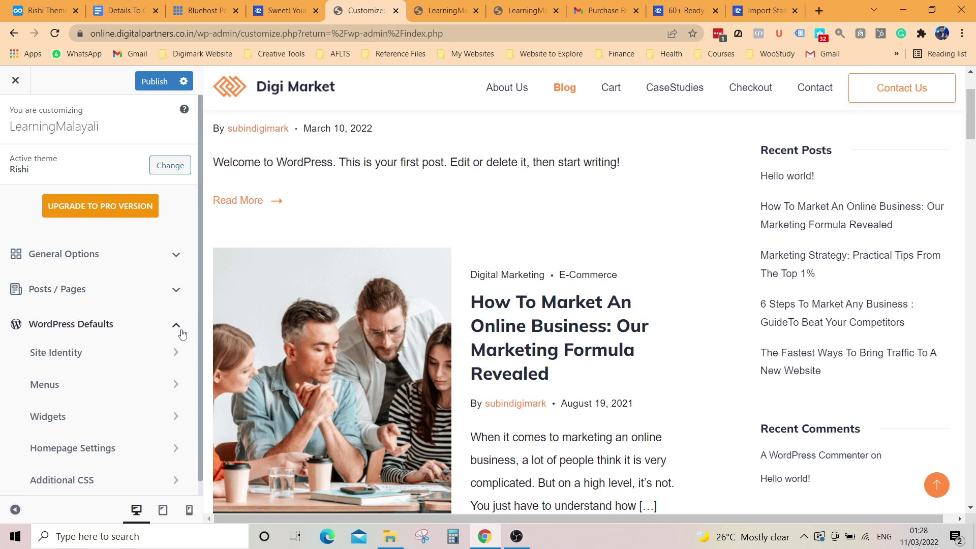
pyautogui.click(99, 357)
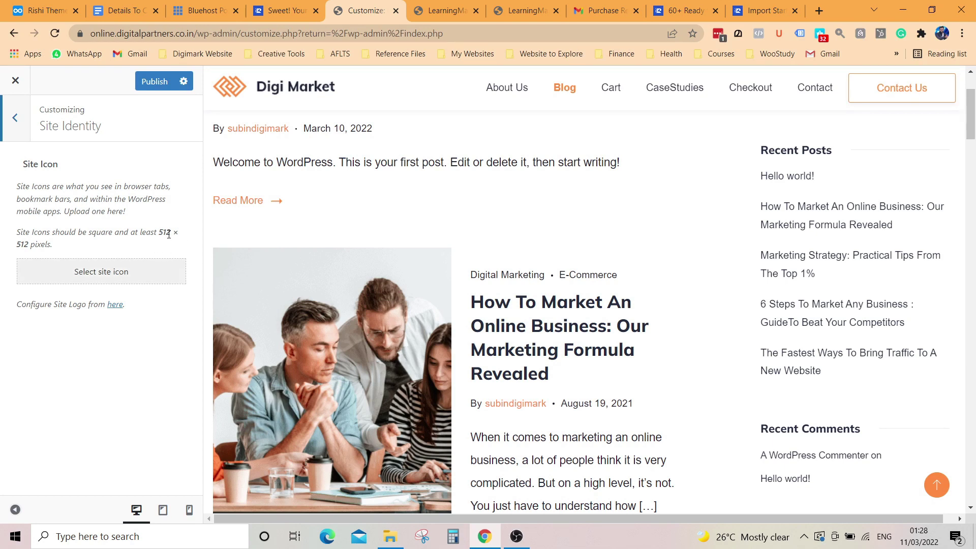
pyautogui.click(15, 118)
# Step: Inspect the Footer Primary Menu and FooterMenu2, then leave the Menus section
pyautogui.scroll(-1, 124, 366)
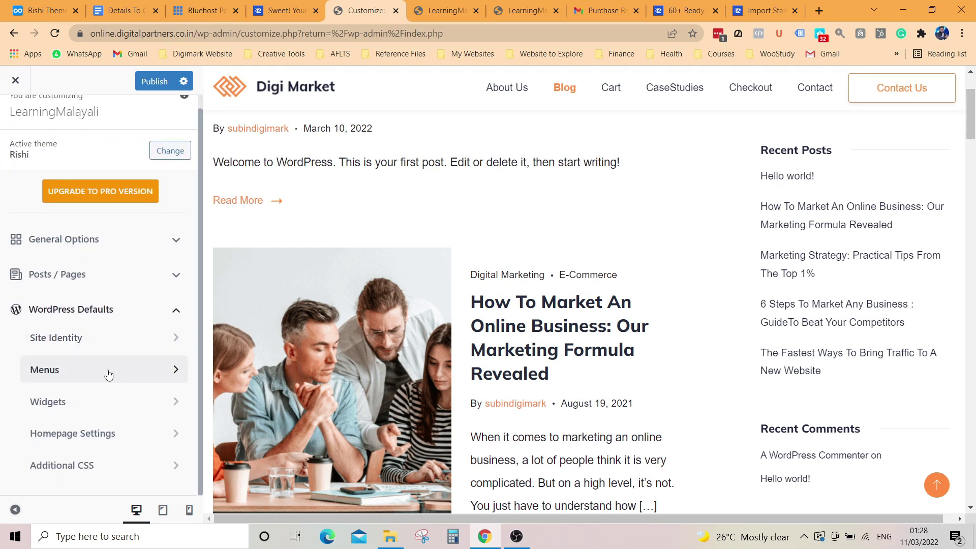
pyautogui.click(108, 375)
pyautogui.click(137, 188)
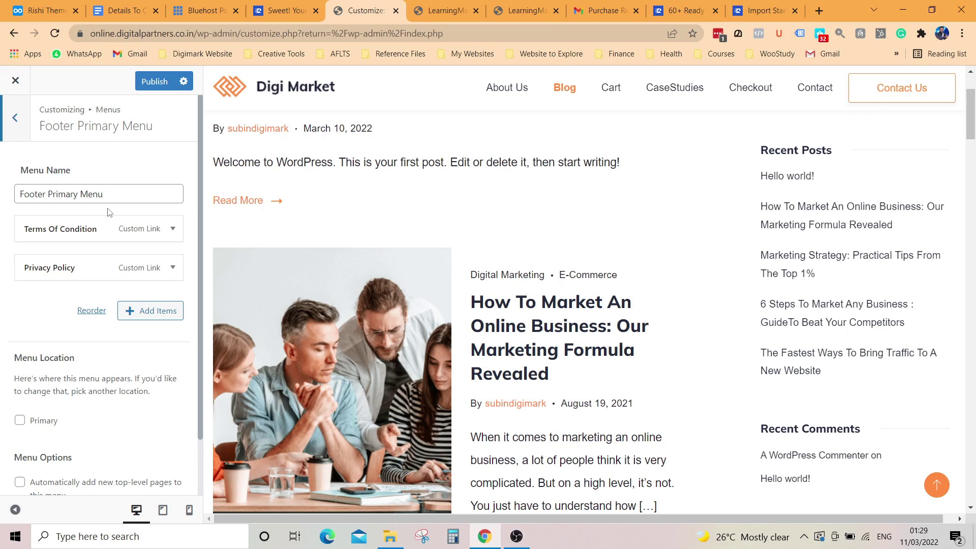
pyautogui.click(19, 134)
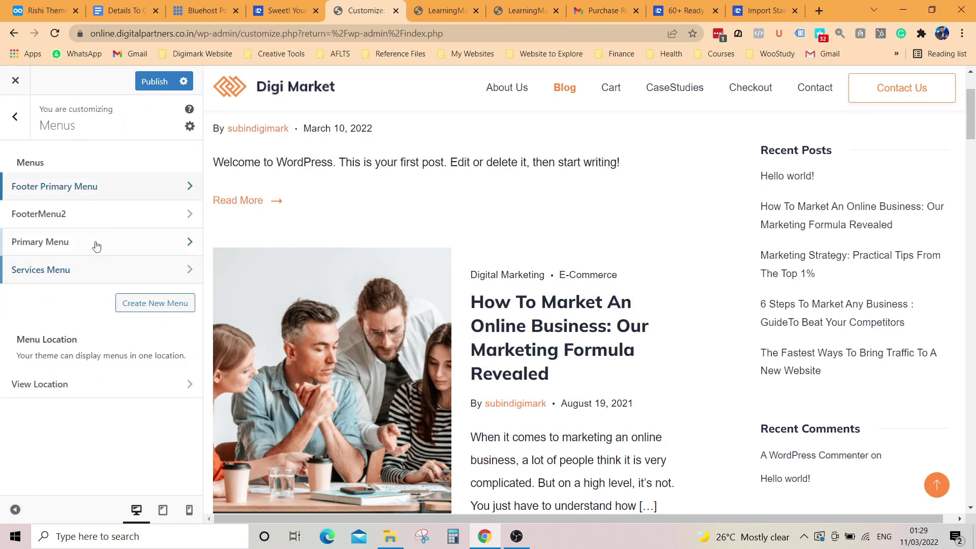
pyautogui.click(118, 219)
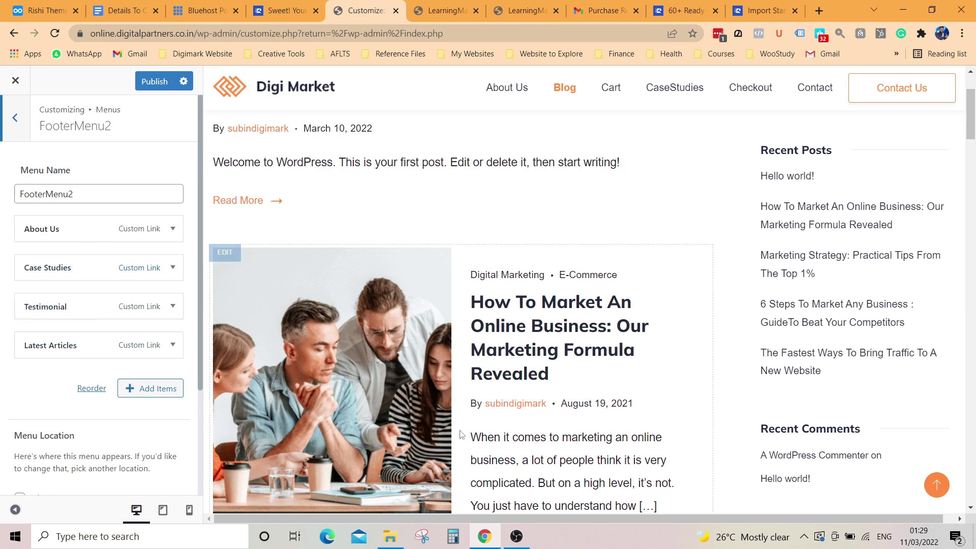
pyautogui.scroll(-15, 506, 478)
pyautogui.scroll(-15, 509, 475)
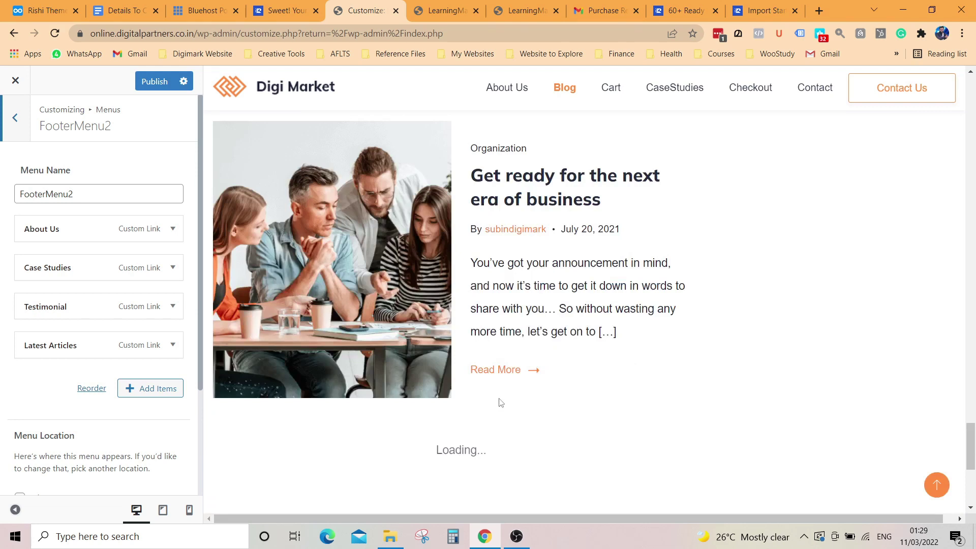
pyautogui.scroll(-6, 500, 402)
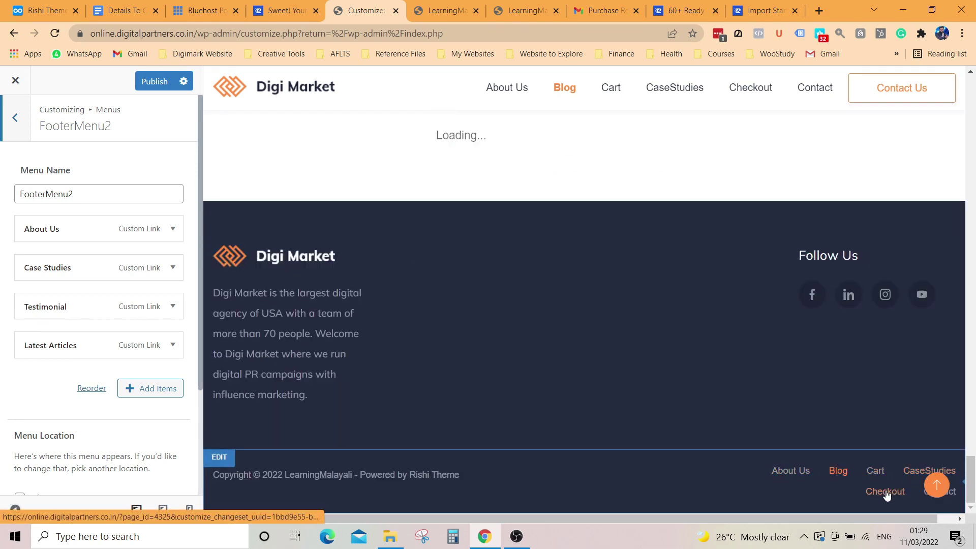
pyautogui.click(15, 118)
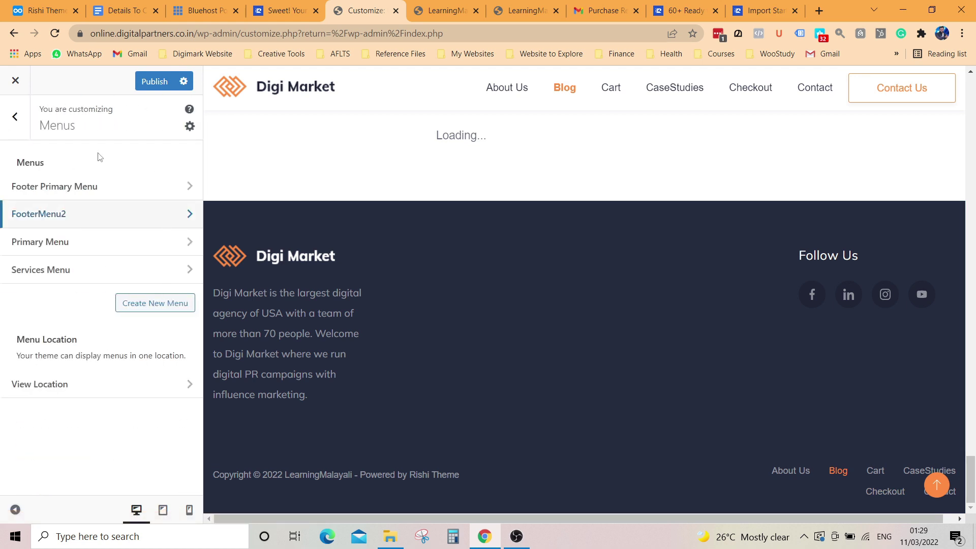
pyautogui.click(11, 117)
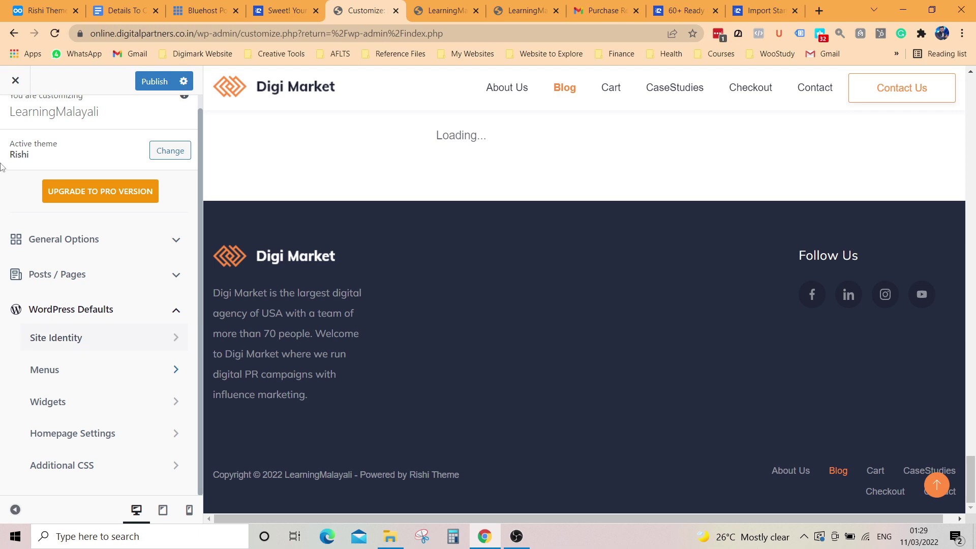
# Step: Close the Customizer discarding unsaved changes and open the All Pages list
pyautogui.click(16, 81)
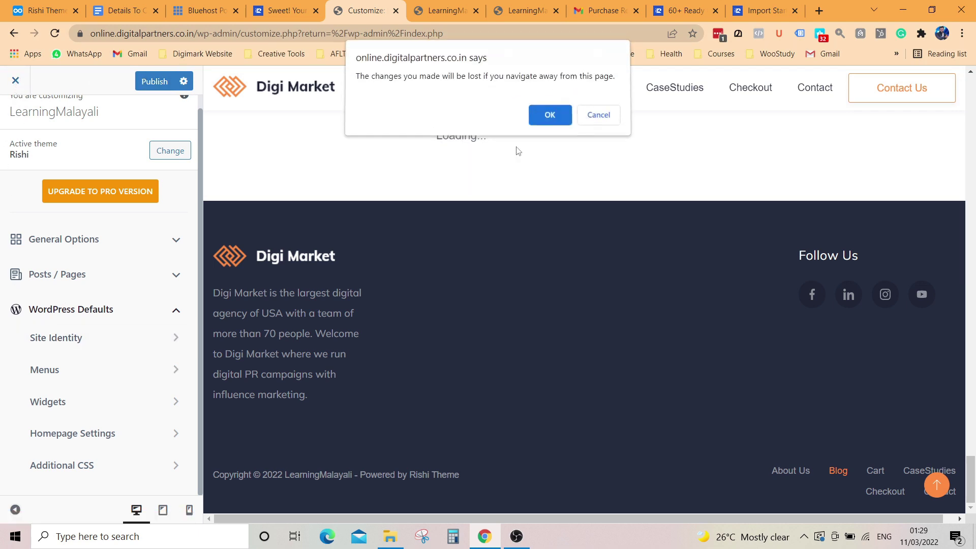
pyautogui.press('Return')
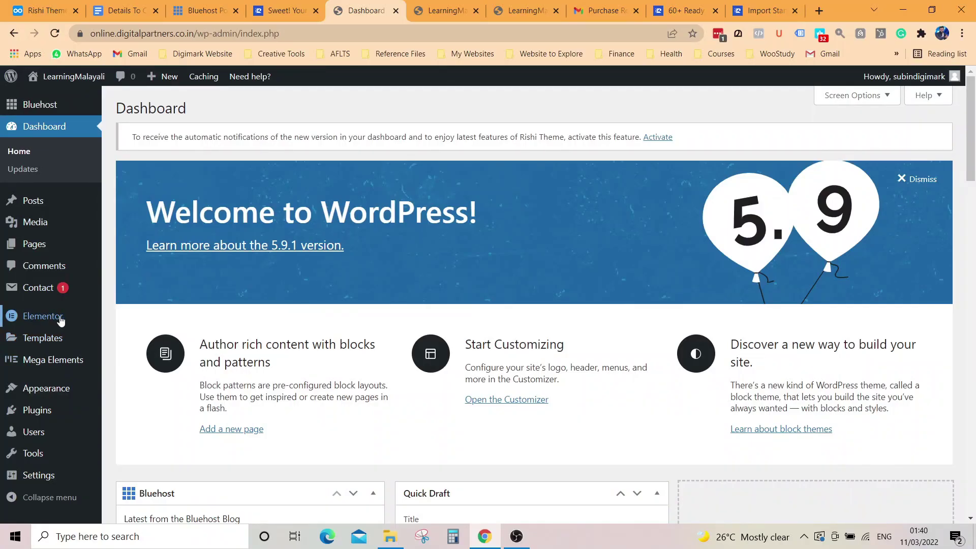
pyautogui.moveTo(52, 319)
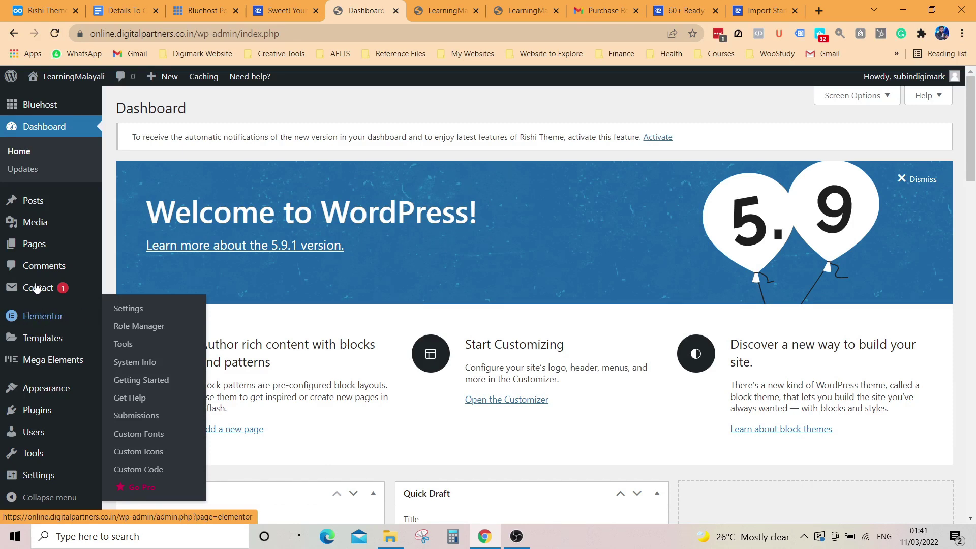
pyautogui.moveTo(26, 249)
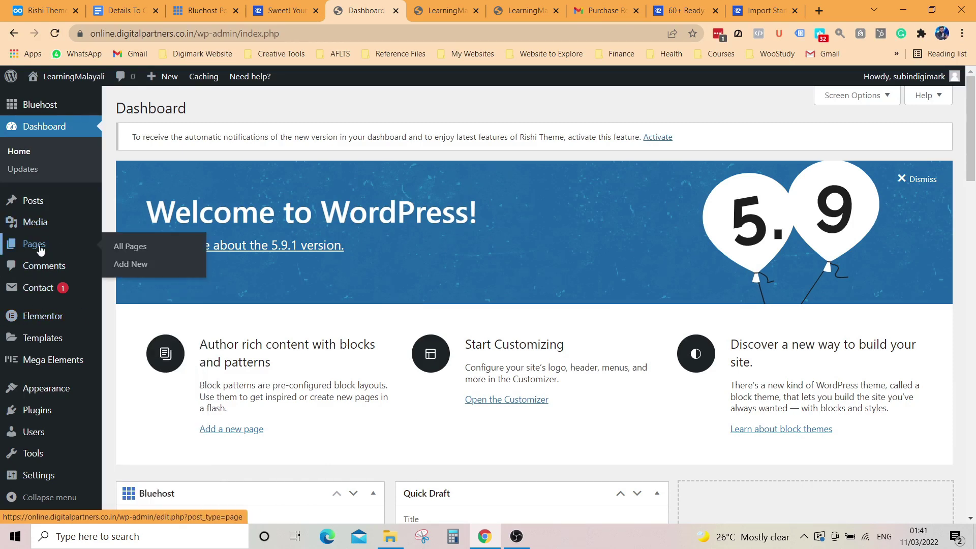
pyautogui.click(121, 247)
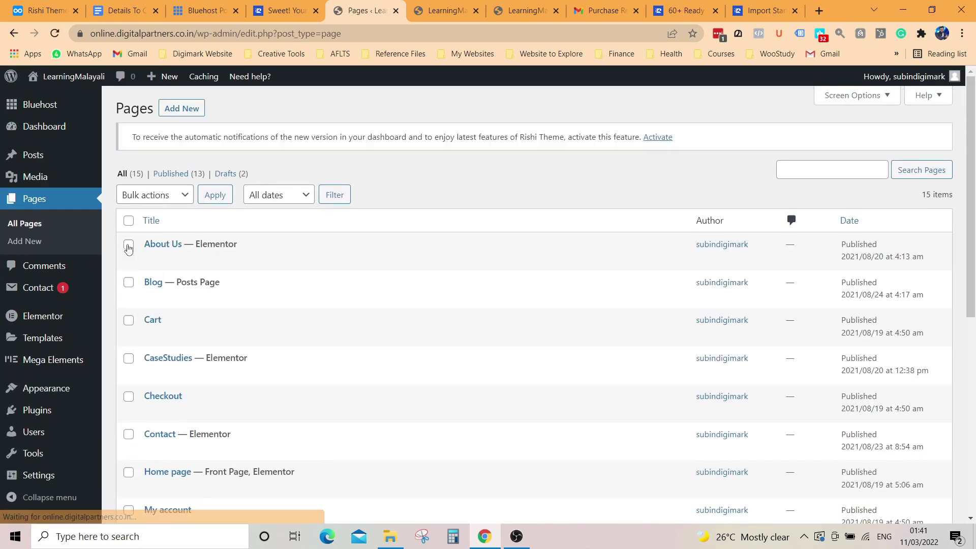
# Step: Browse the 15 pages, including About Us, Blog and Home page, and go to the homepage tab
pyautogui.scroll(-1, 230, 247)
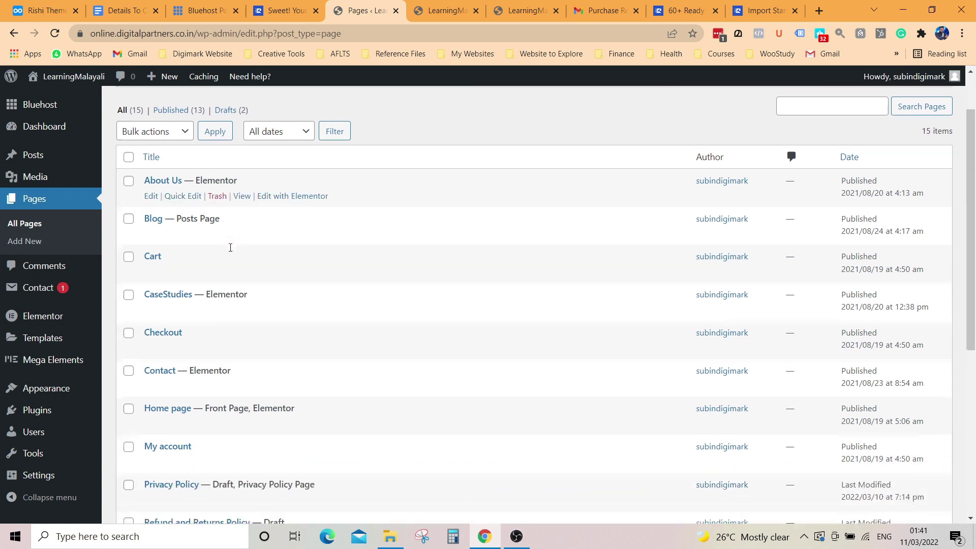
pyautogui.scroll(-1, 220, 296)
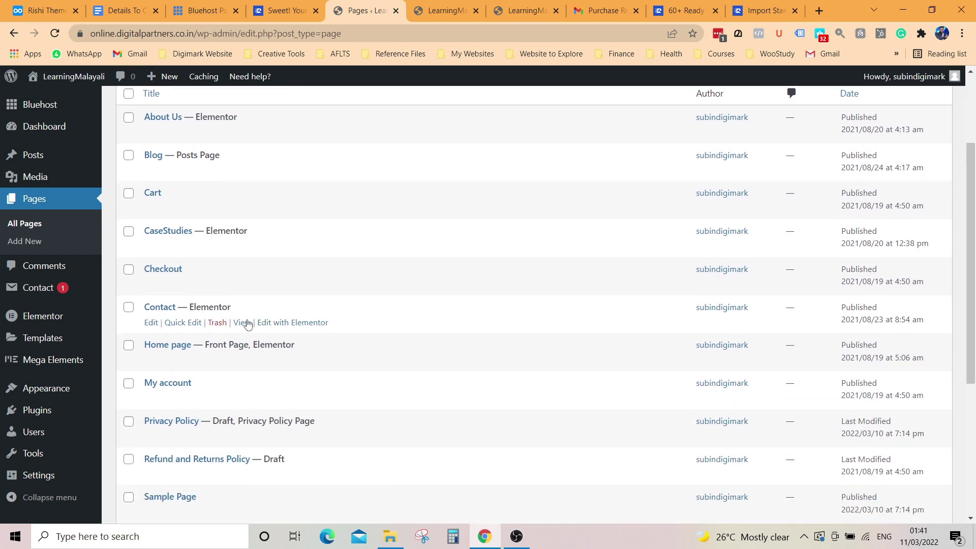
pyautogui.scroll(-2, 300, 369)
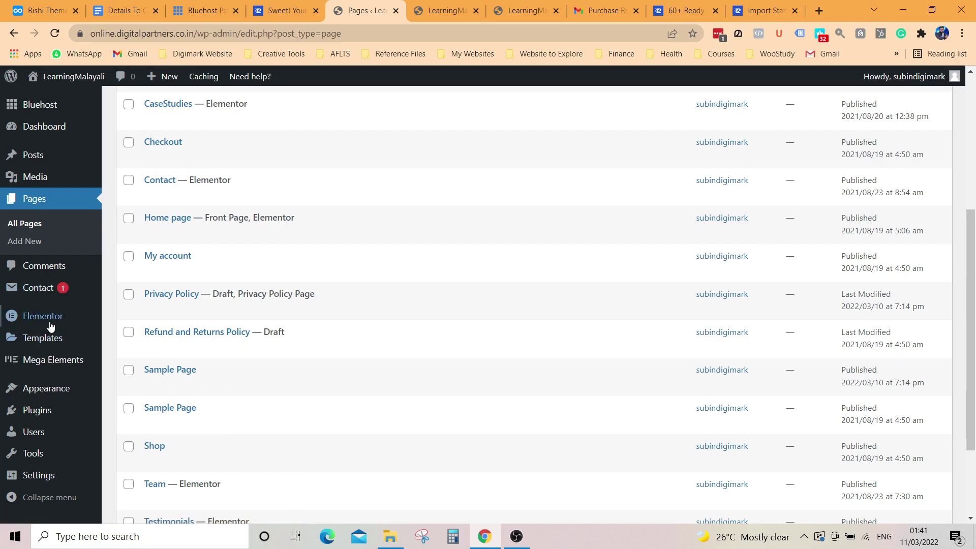
pyautogui.moveTo(20, 321)
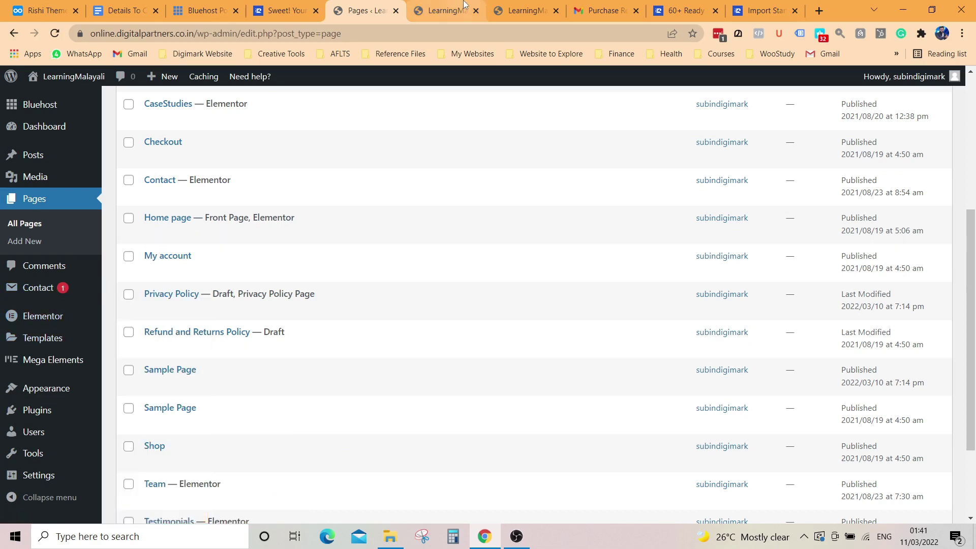
pyautogui.click(443, 10)
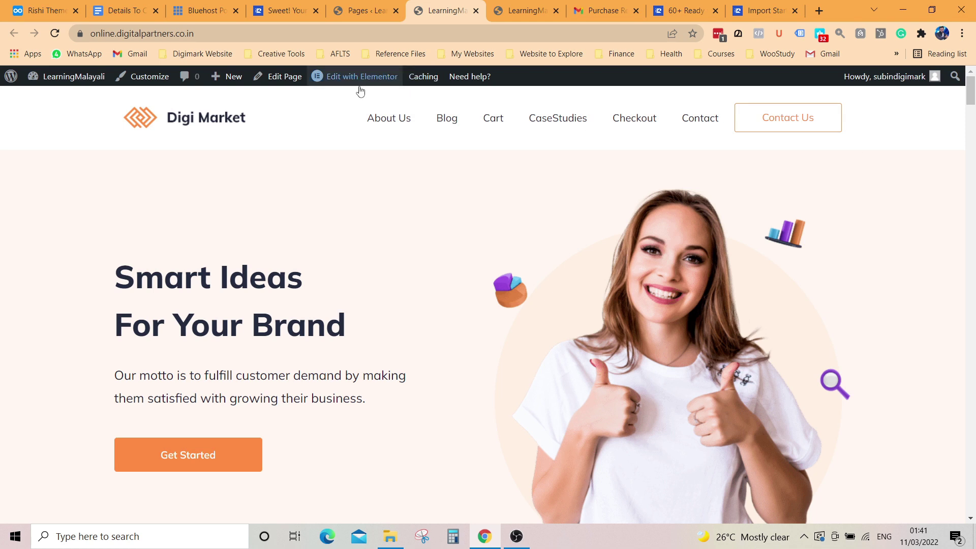
# Step: Launch Edit with Elementor from the admin bar on the Digi Market homepage
pyautogui.moveTo(379, 82)
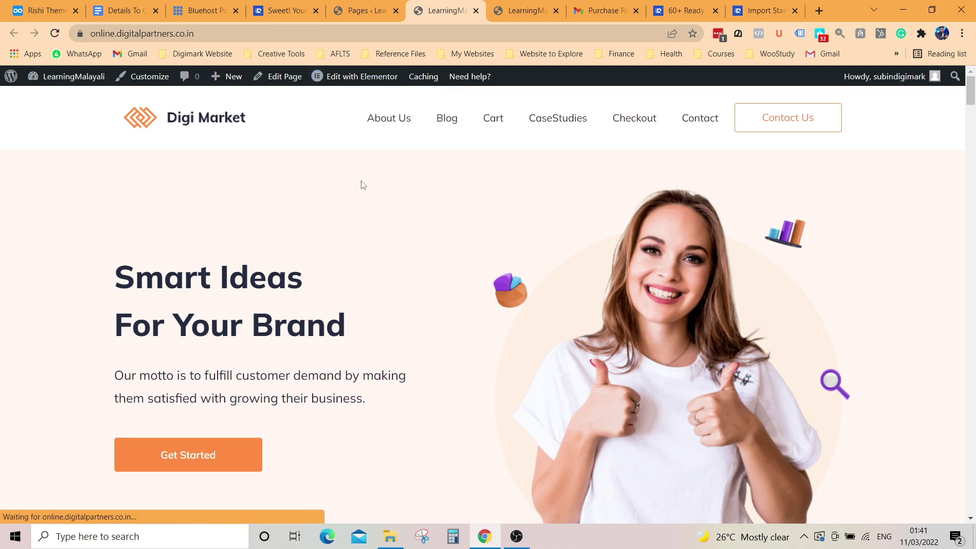
pyautogui.scroll(-5, 394, 246)
pyautogui.scroll(5, 361, 260)
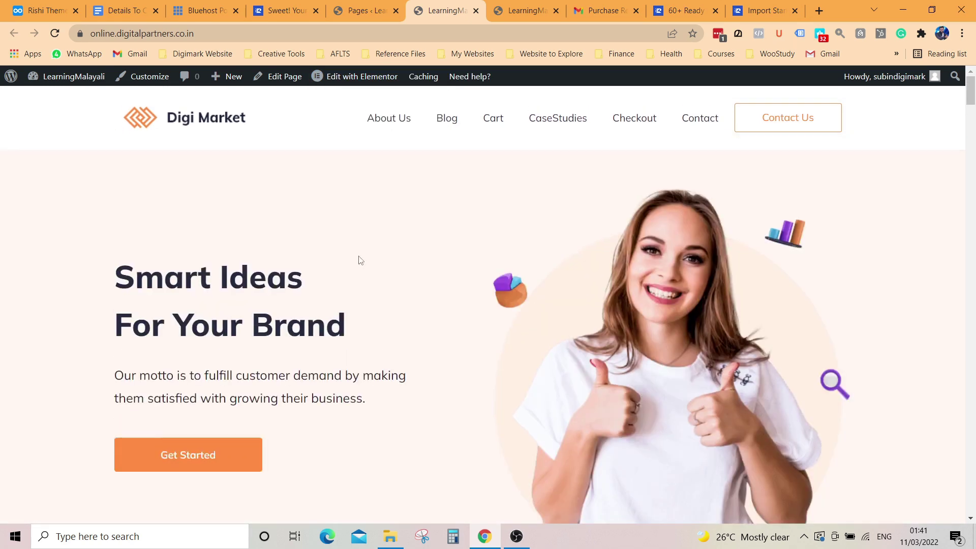
pyautogui.click(366, 78)
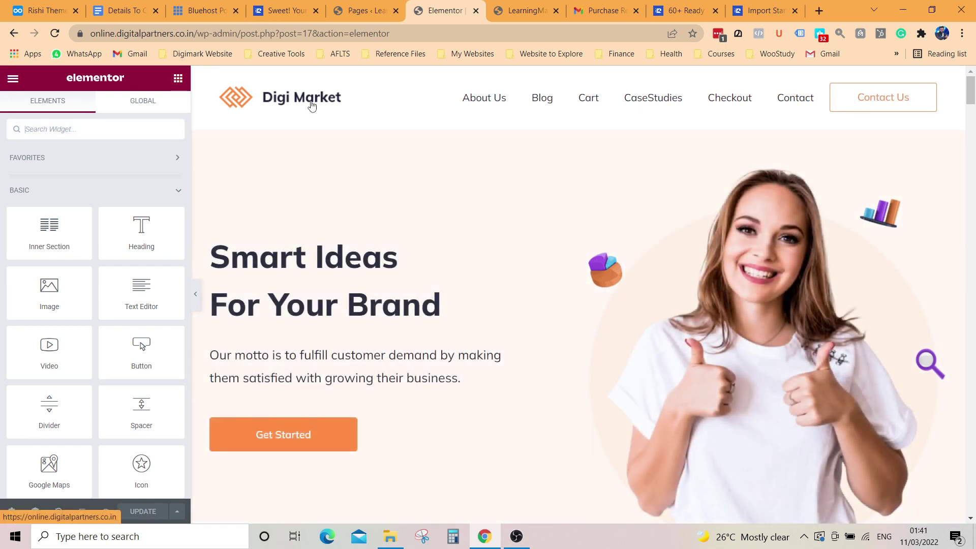
# Step: Replace 'Smart Ideas For Your Brand' with 'Learn Digital' and 'Be Digital' on two lines
pyautogui.click(439, 300)
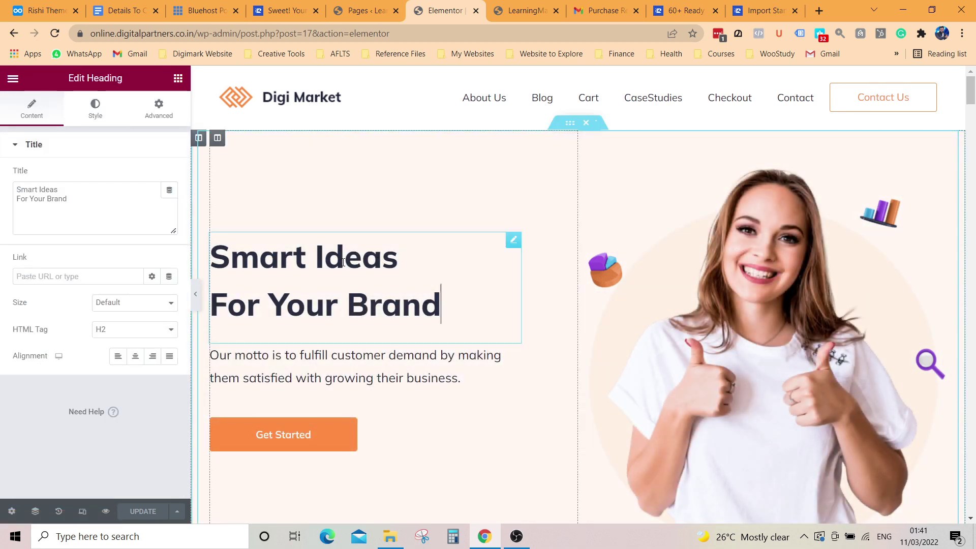
pyautogui.hotkey('ctrl', 'a')
pyautogui.write('L')
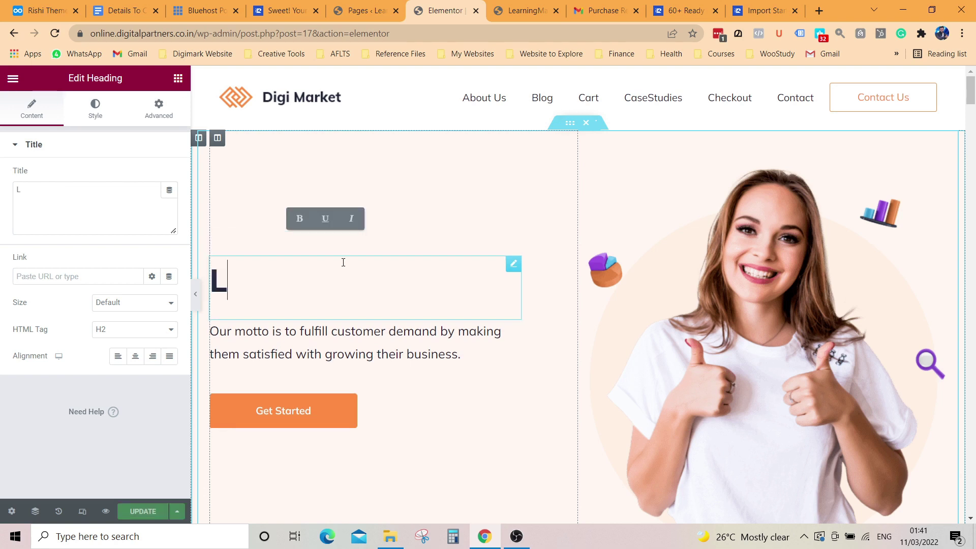
pyautogui.write('earn Digital')
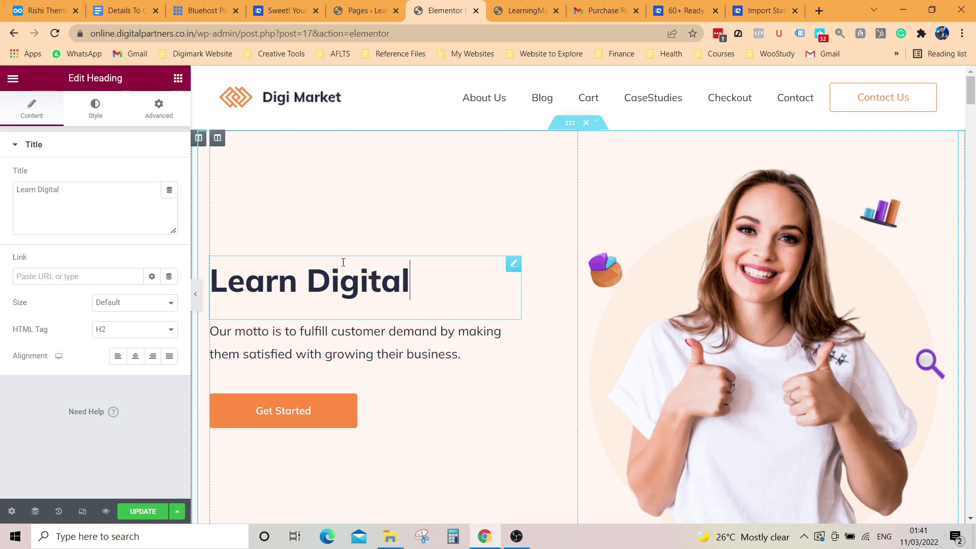
pyautogui.press('Return')
pyautogui.write('Be Digi')
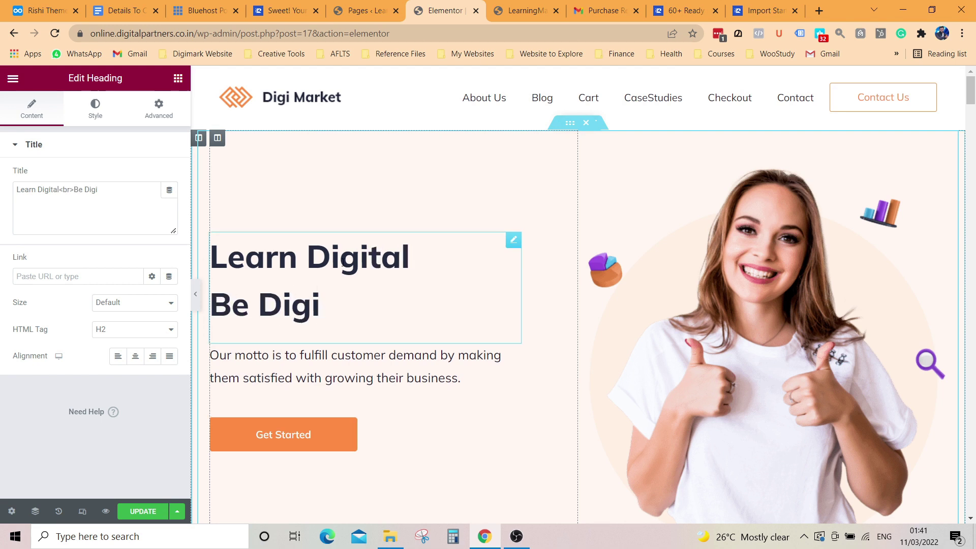
pyautogui.write('tal')
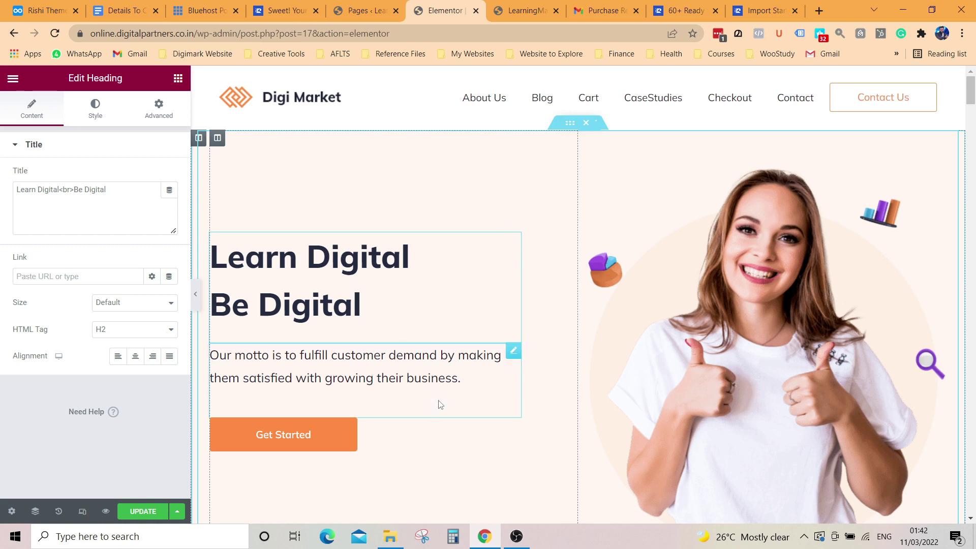
# Step: Replace the hero image with the woman-in-red portrait Mask-Group-40.png
pyautogui.click(761, 340)
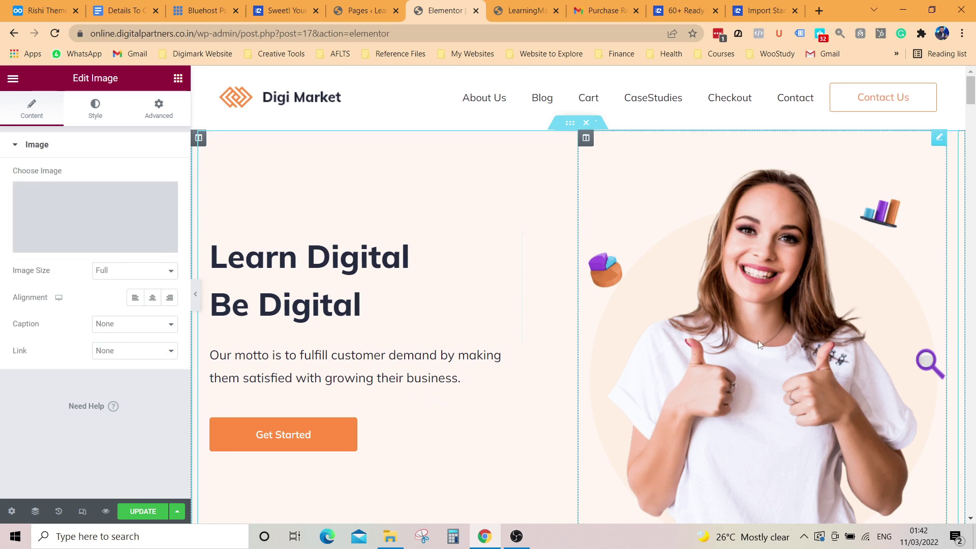
pyautogui.scroll(-3, 763, 285)
pyautogui.scroll(3, 742, 325)
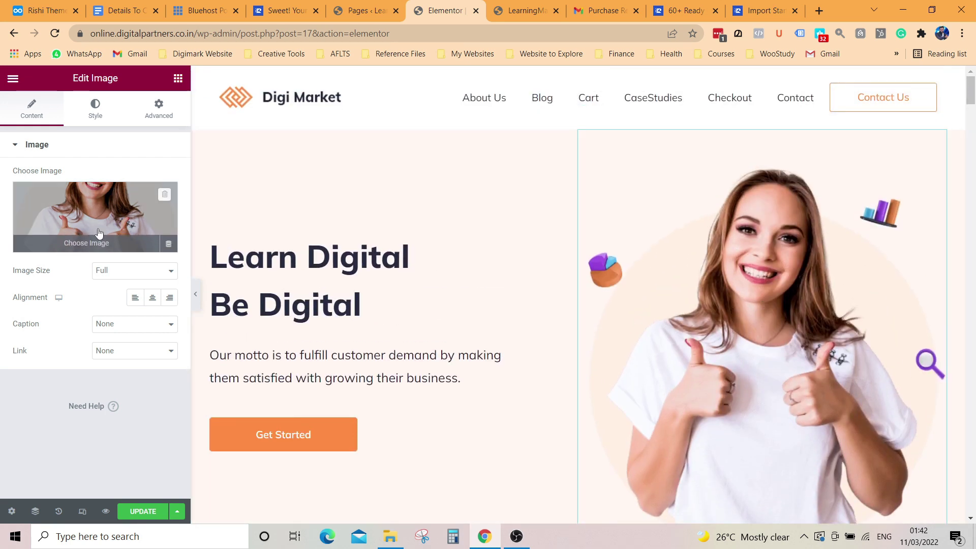
pyautogui.click(92, 247)
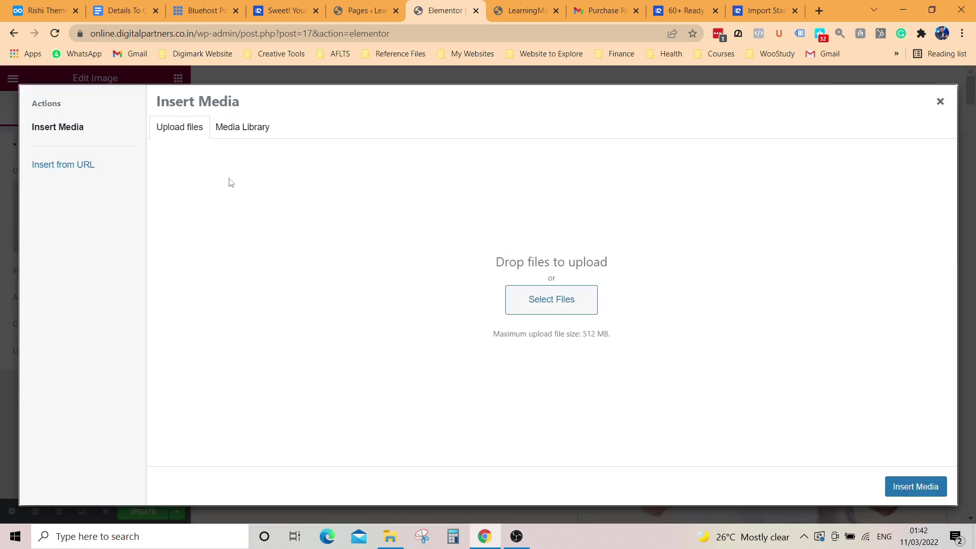
pyautogui.click(240, 135)
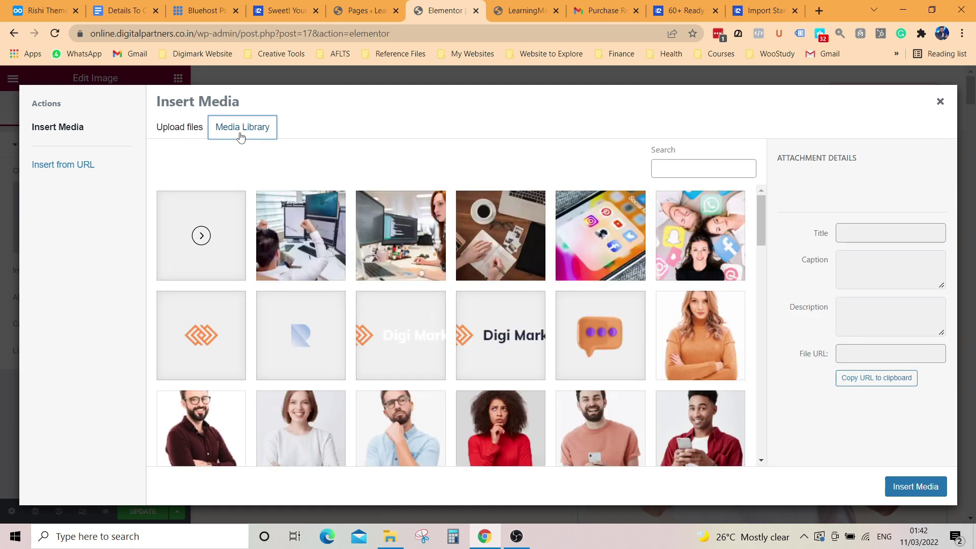
pyautogui.scroll(-3, 507, 326)
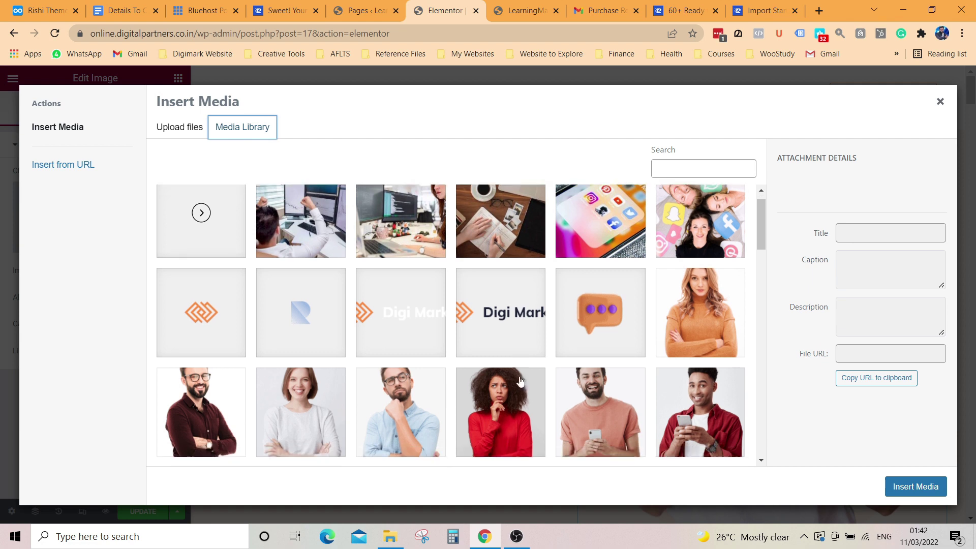
pyautogui.click(495, 323)
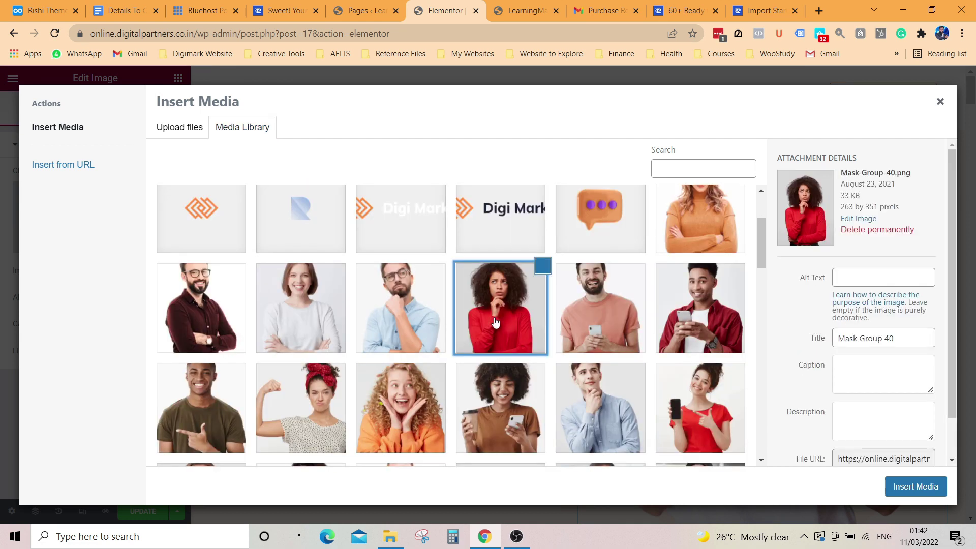
pyautogui.click(916, 488)
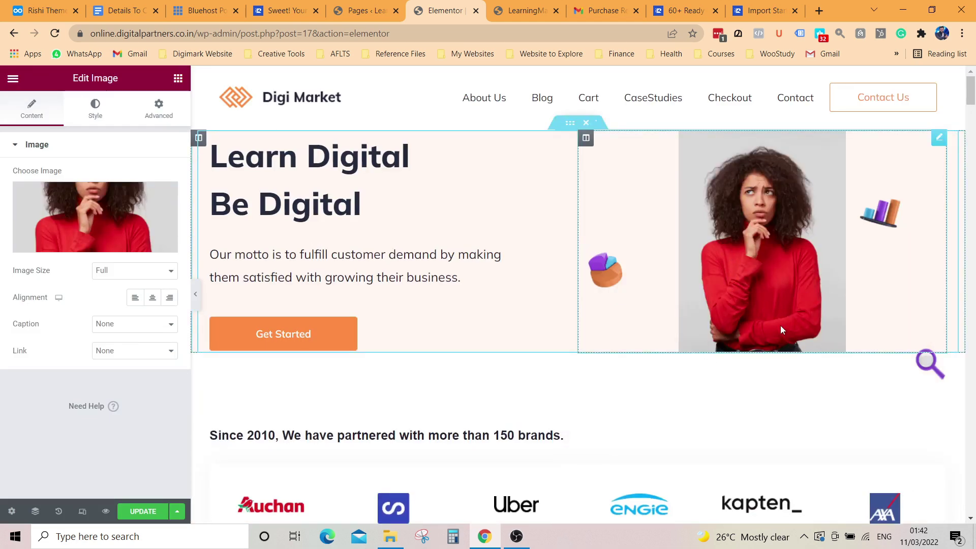
# Step: Cycle Image Size through Custom, Large, Thumbnail and 2048x2048, settling on Full
pyautogui.moveTo(89, 247)
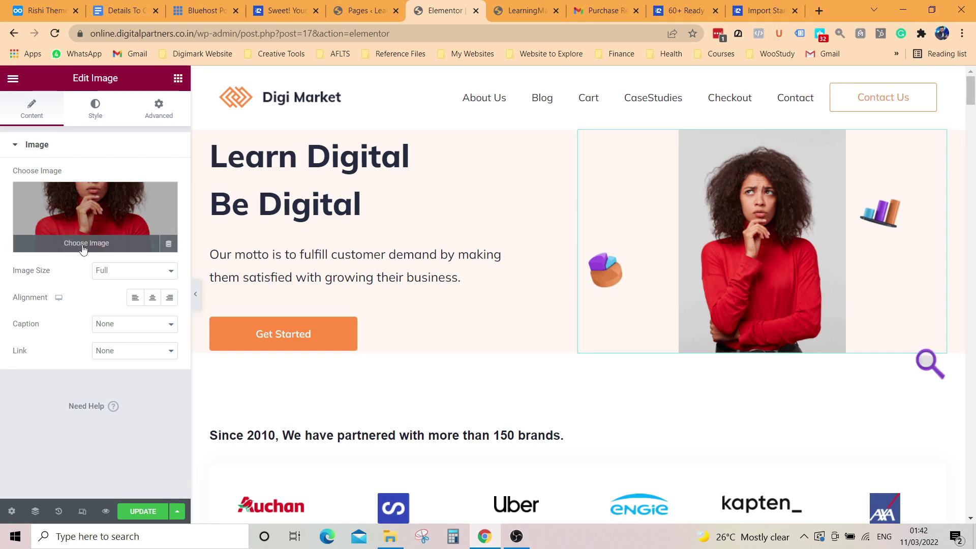
pyautogui.click(123, 272)
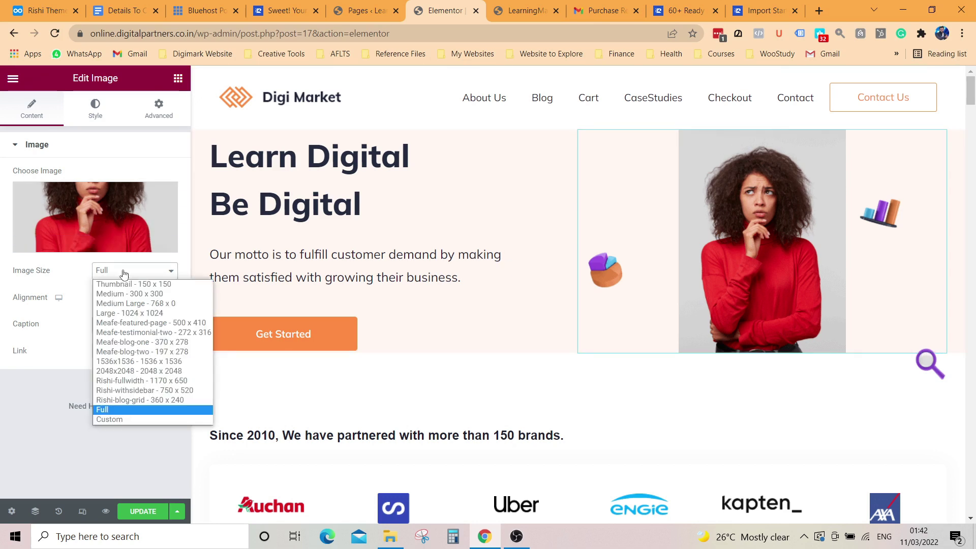
pyautogui.click(119, 420)
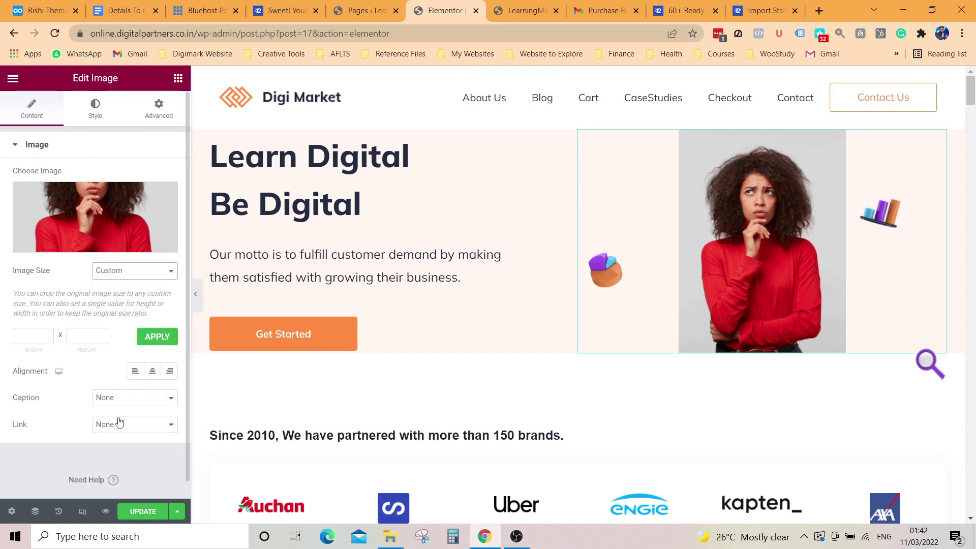
pyautogui.click(122, 279)
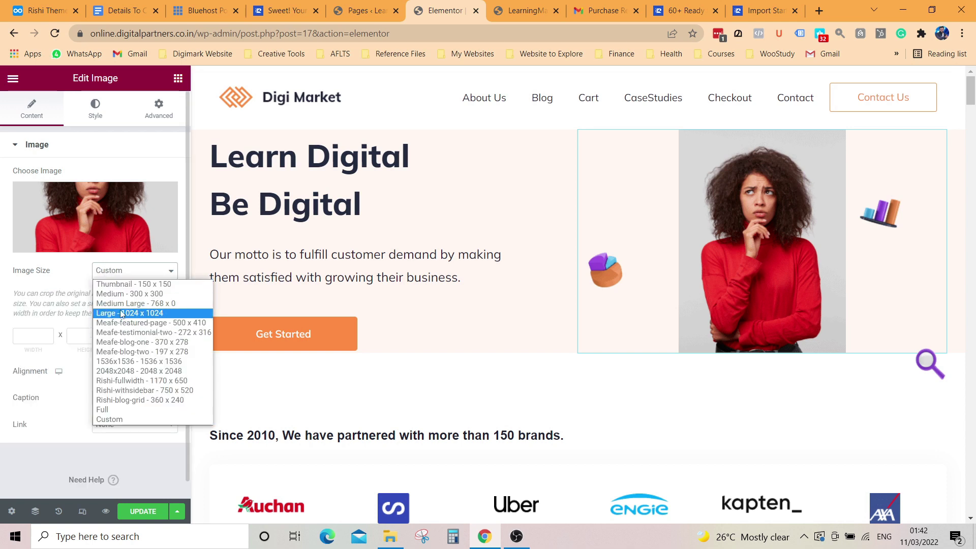
pyautogui.click(122, 314)
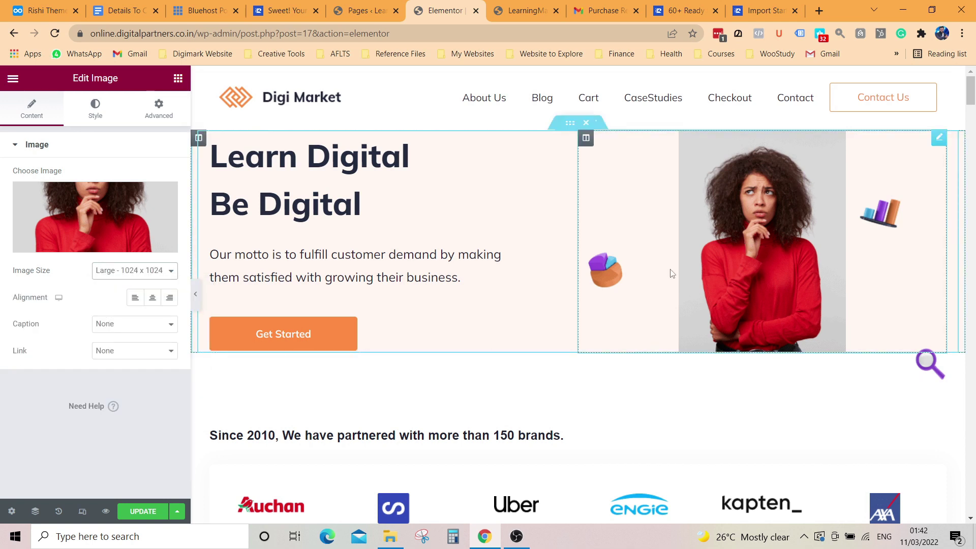
pyautogui.click(140, 273)
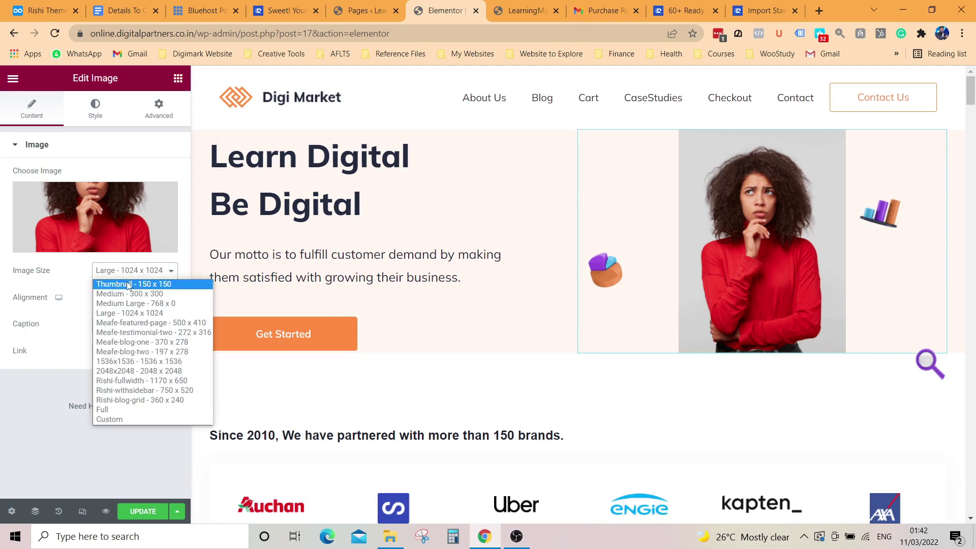
pyautogui.click(128, 286)
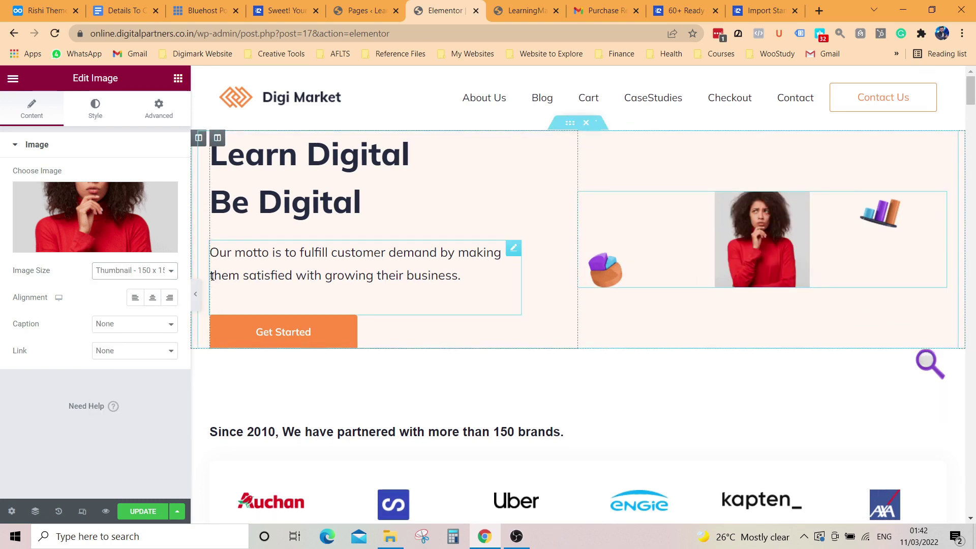
pyautogui.click(149, 275)
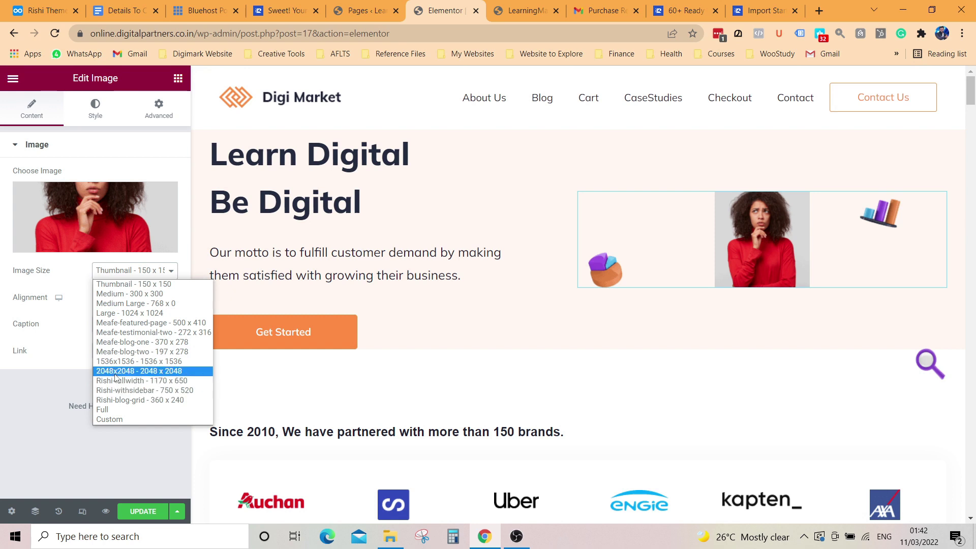
pyautogui.click(115, 374)
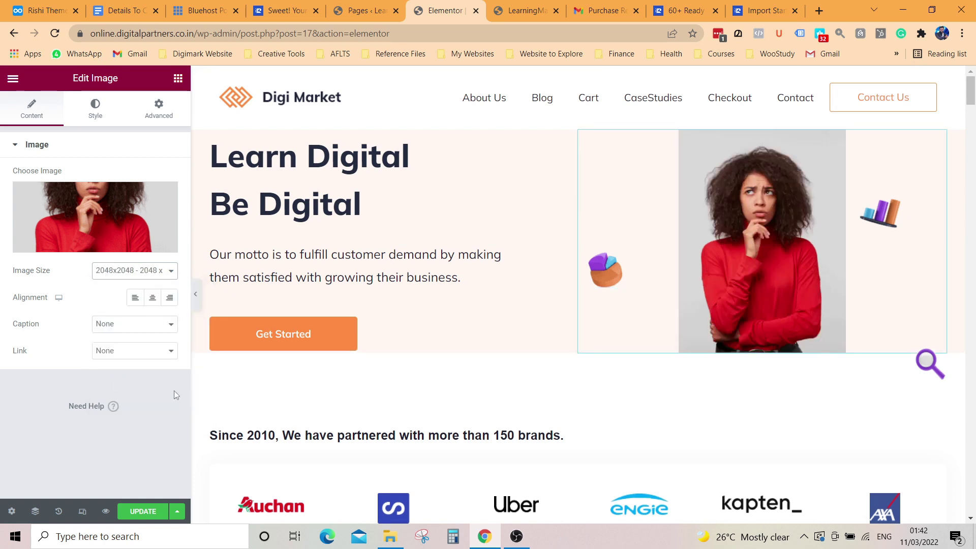
pyautogui.click(128, 275)
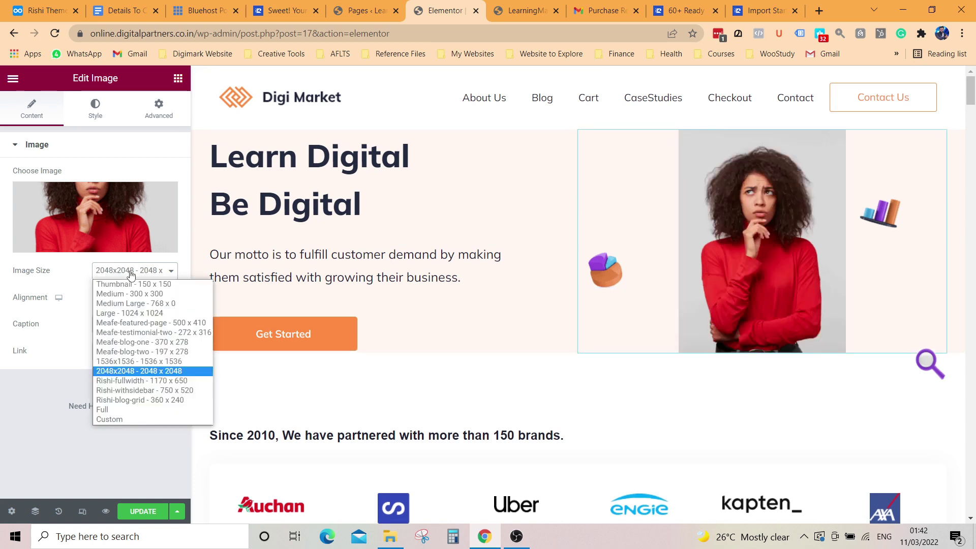
pyautogui.click(111, 411)
pyautogui.moveTo(145, 241)
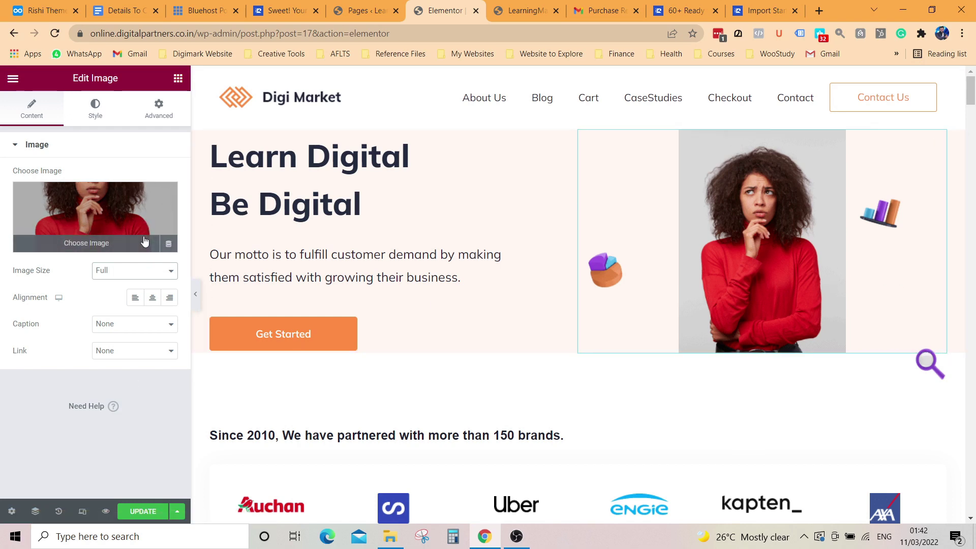
# Step: Replace the hero's pie-chart icon with the Contact.png chat-bubble image
pyautogui.click(606, 275)
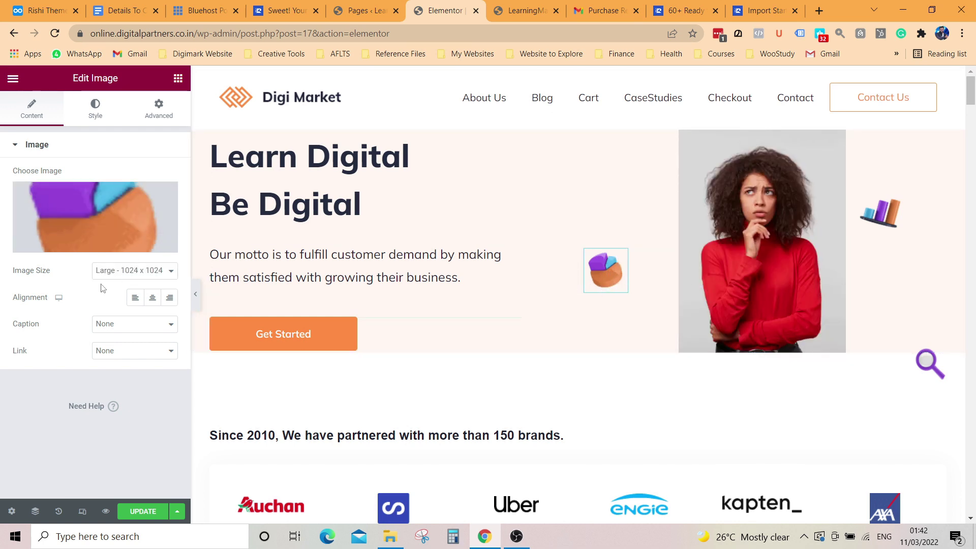
pyautogui.click(91, 250)
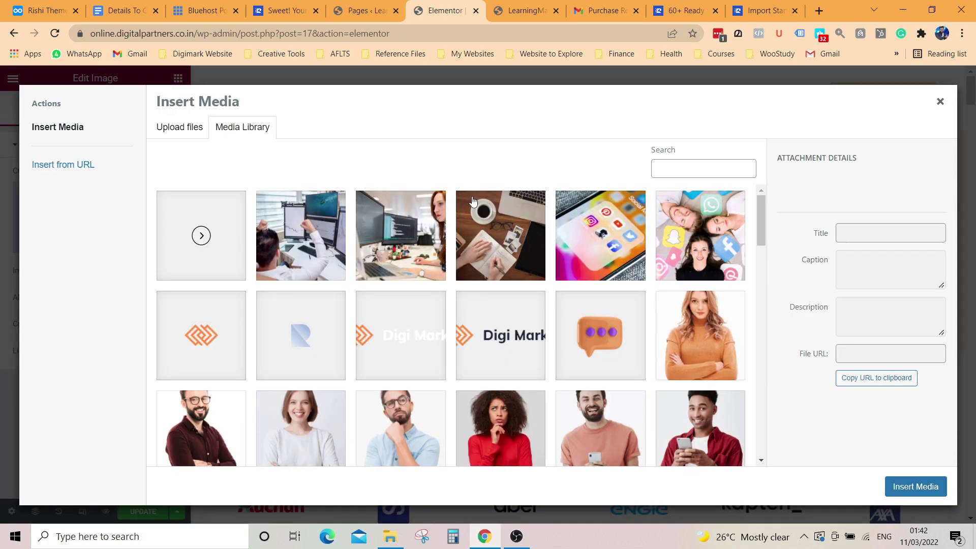
pyautogui.click(597, 333)
pyautogui.click(915, 487)
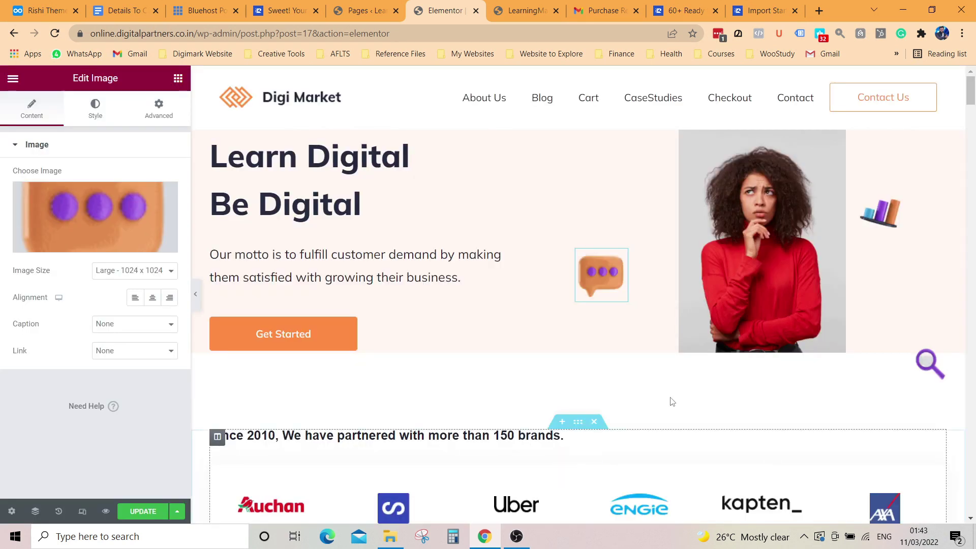
# Step: Replace the hero's bar-chart icon with the Team.png rocket image
pyautogui.click(879, 218)
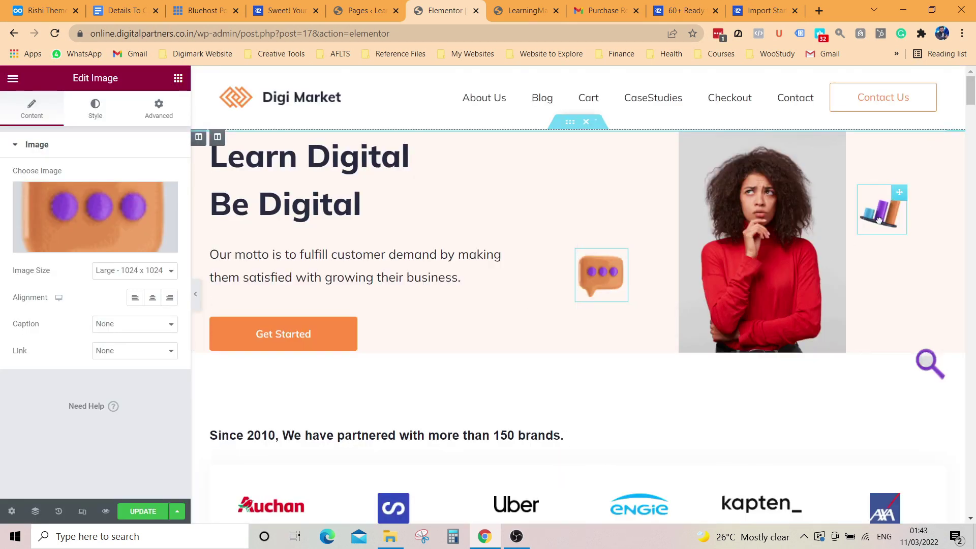
pyautogui.click(87, 245)
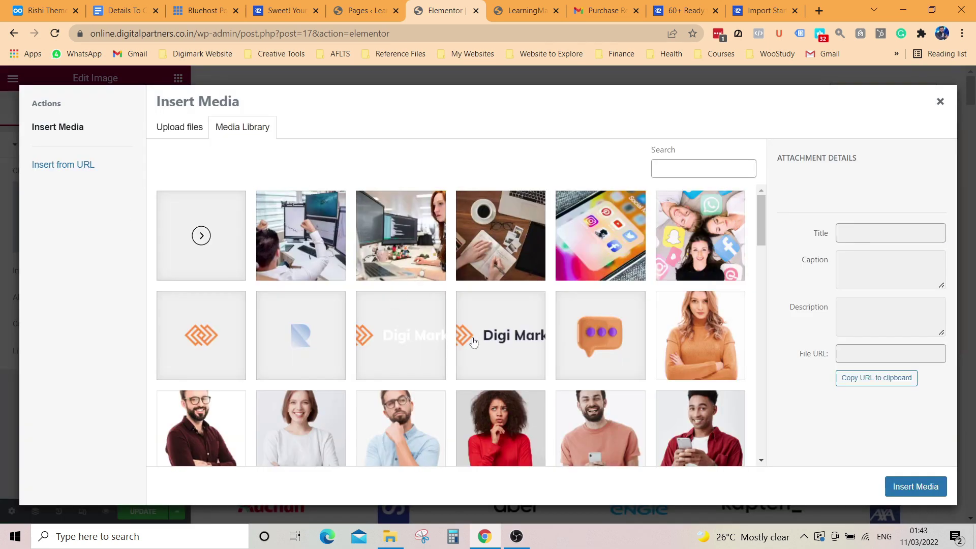
pyautogui.scroll(-5, 508, 351)
pyautogui.scroll(-1, 538, 359)
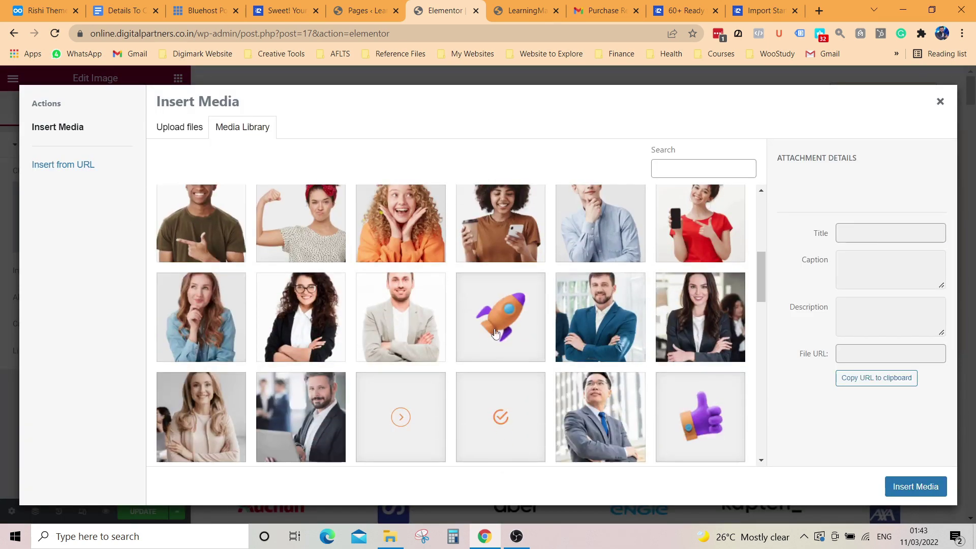
pyautogui.click(498, 331)
pyautogui.click(916, 486)
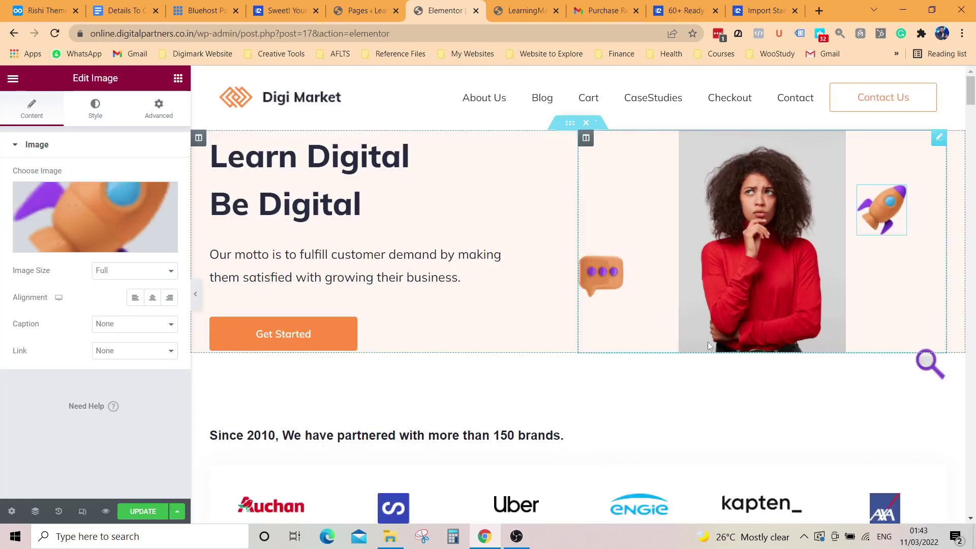
# Step: Delete the old motto and type 'Digital Marketing is the next revolution, Learn Advanced Digital Marketing Courses'
pyautogui.moveTo(96, 247)
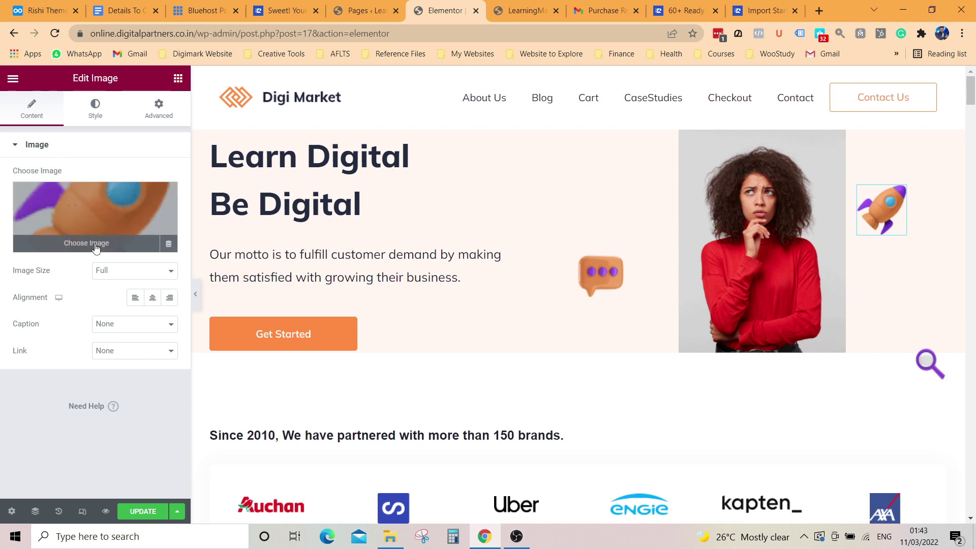
pyautogui.click(288, 270)
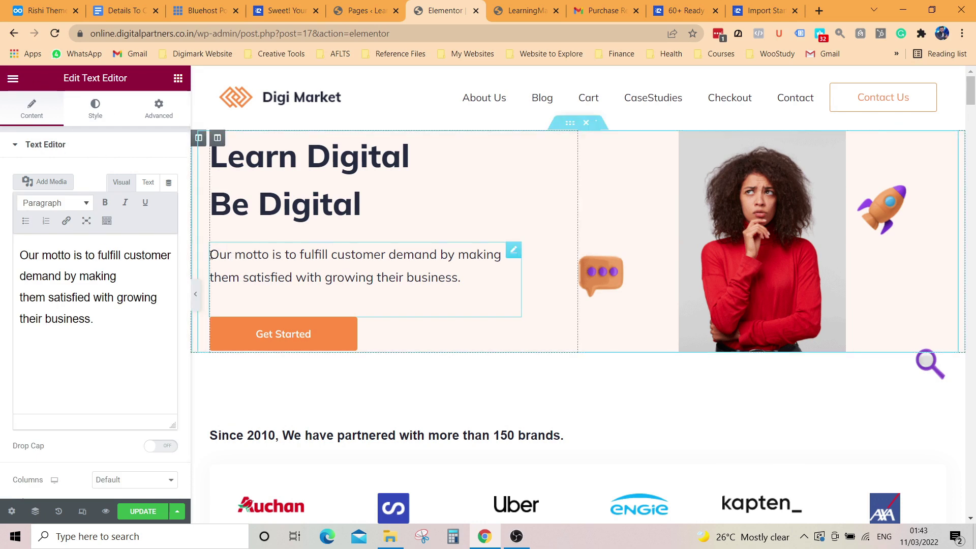
pyautogui.moveTo(211, 254); pyautogui.dragTo(473, 299)
pyautogui.press('BackSpace')
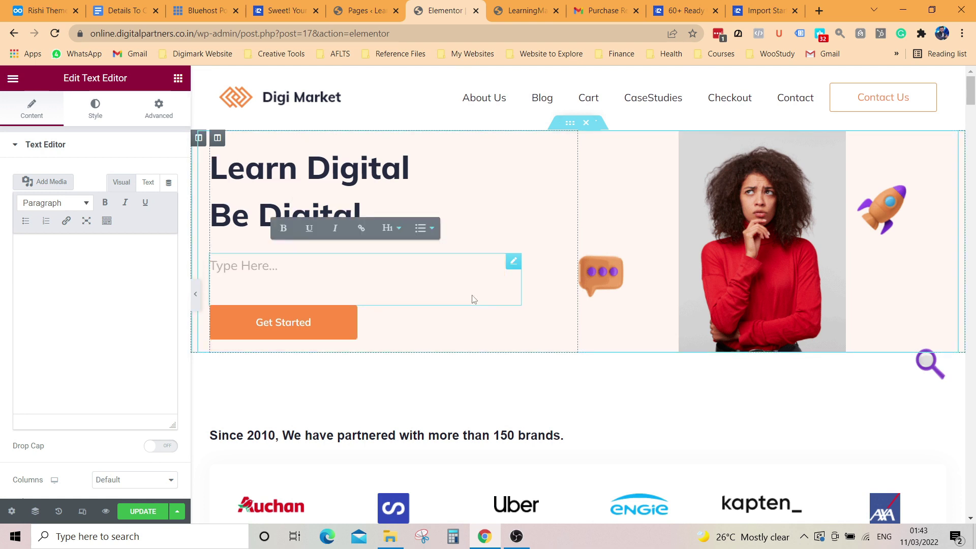
pyautogui.write('Di')
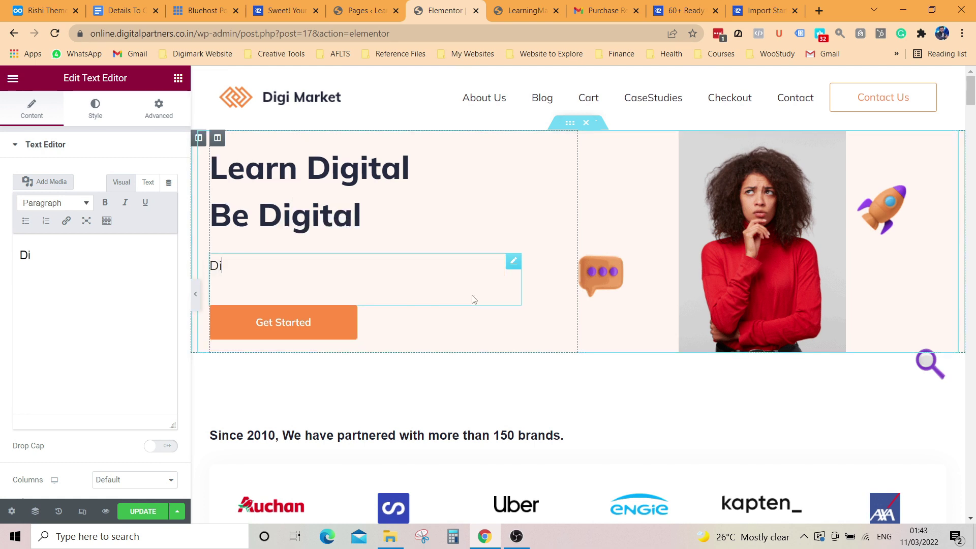
pyautogui.write('gital ma')
pyautogui.press('BackSpace')
pyautogui.press('BackSpace')
pyautogui.write('Marketing')
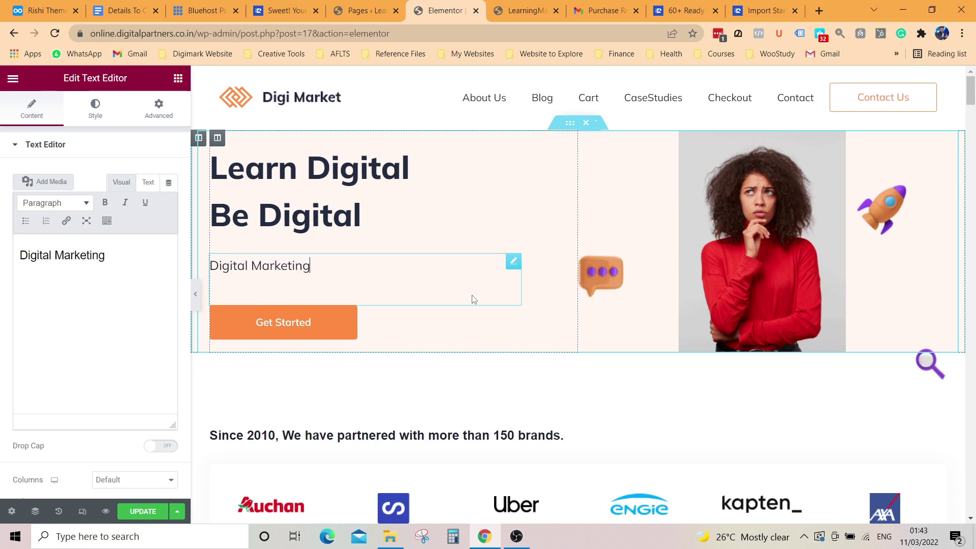
pyautogui.write(' is the next revolution')
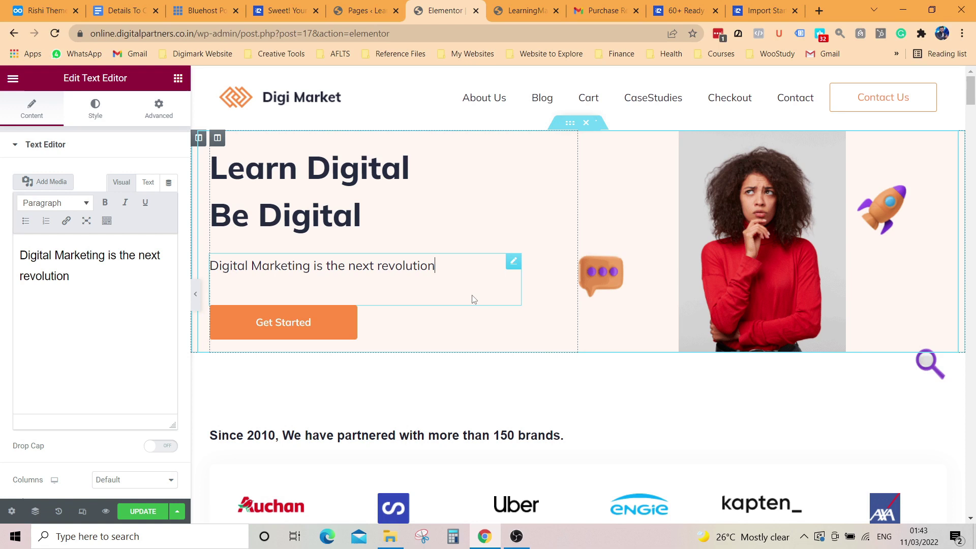
pyautogui.write(', Learn Advanced Digital Marketing Courses')
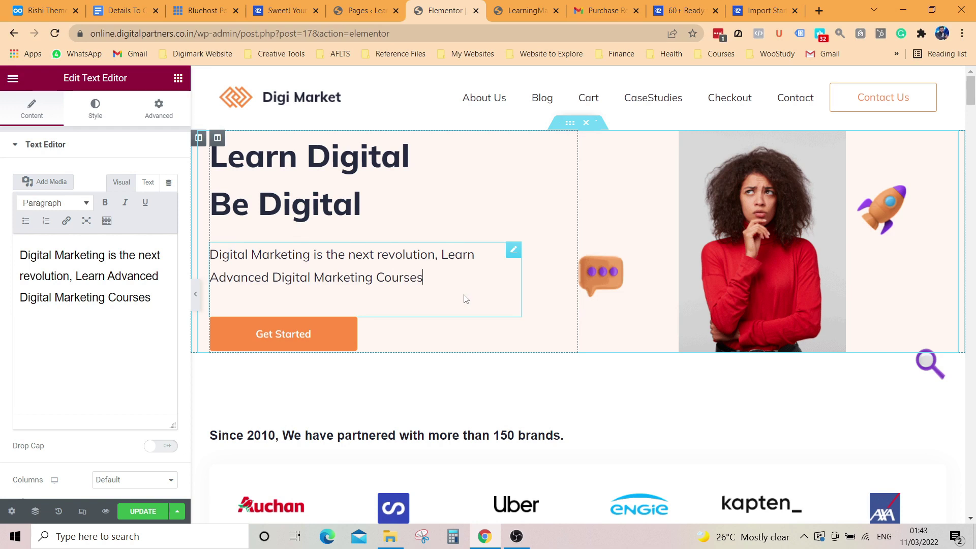
pyautogui.click(290, 342)
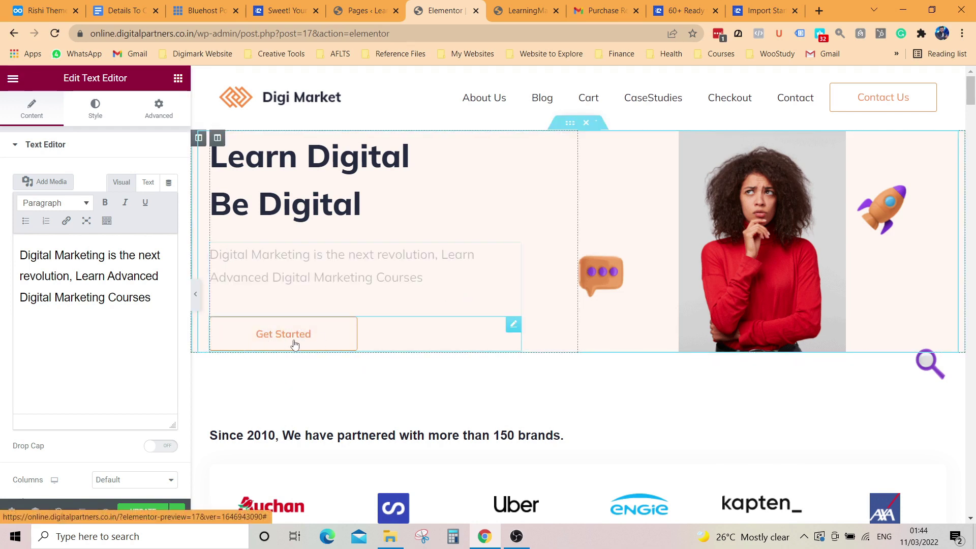
# Step: Change the hero button label from Get Started to 'Apply Now'
pyautogui.click(316, 341)
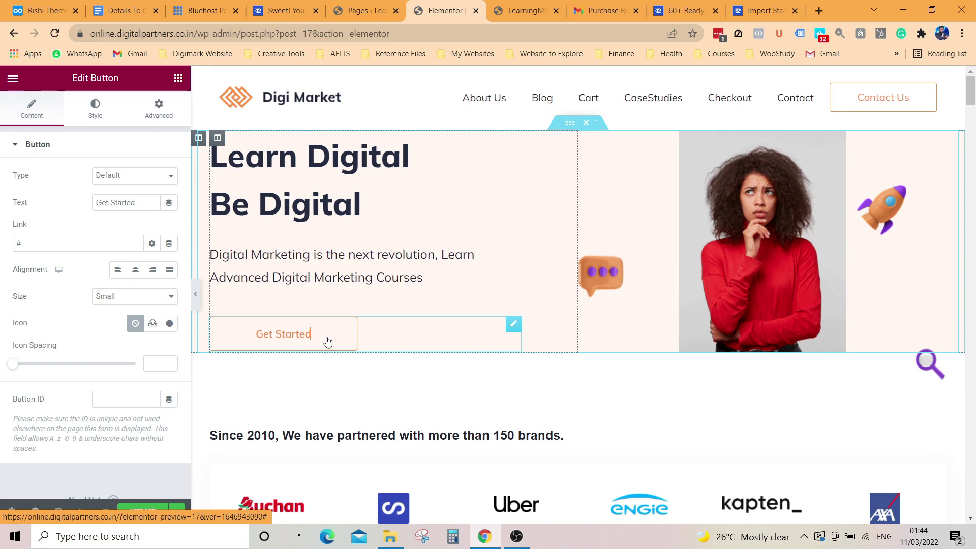
pyautogui.press('BackSpace')
pyautogui.press('BackSpace')
pyautogui.press('BackSpace')
pyautogui.press('BackSpace')
pyautogui.press('BackSpace')
pyautogui.press('BackSpace')
pyautogui.press('BackSpace')
pyautogui.press('BackSpace')
pyautogui.press('BackSpace')
pyautogui.press('BackSpace')
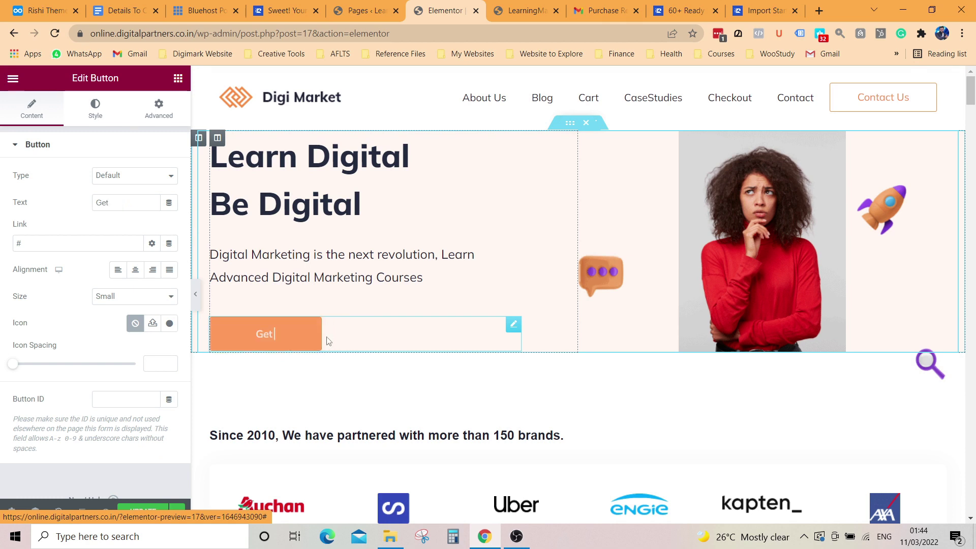
pyautogui.press('BackSpace')
pyautogui.write('Applu')
pyautogui.press('BackSpace')
pyautogui.write('y Noe')
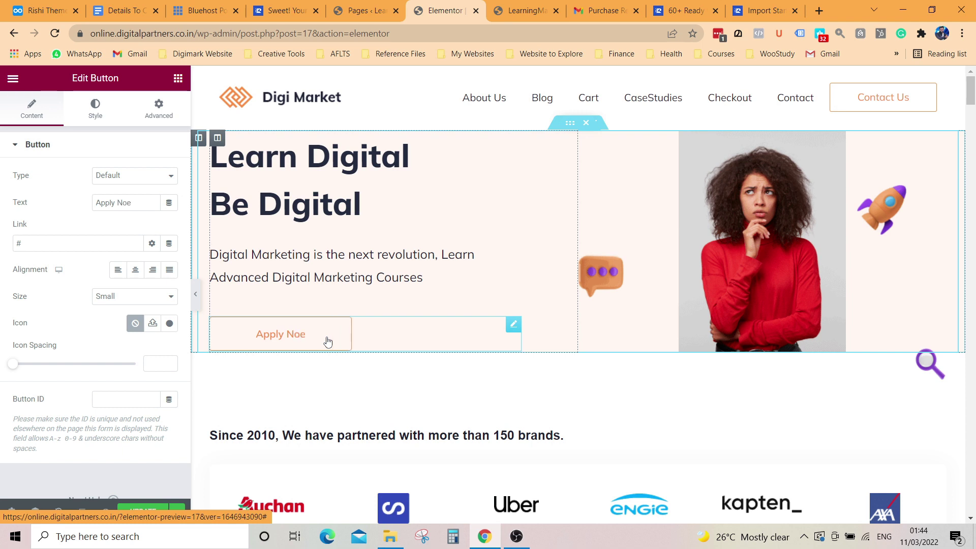
pyautogui.press('BackSpace')
pyautogui.write('w')
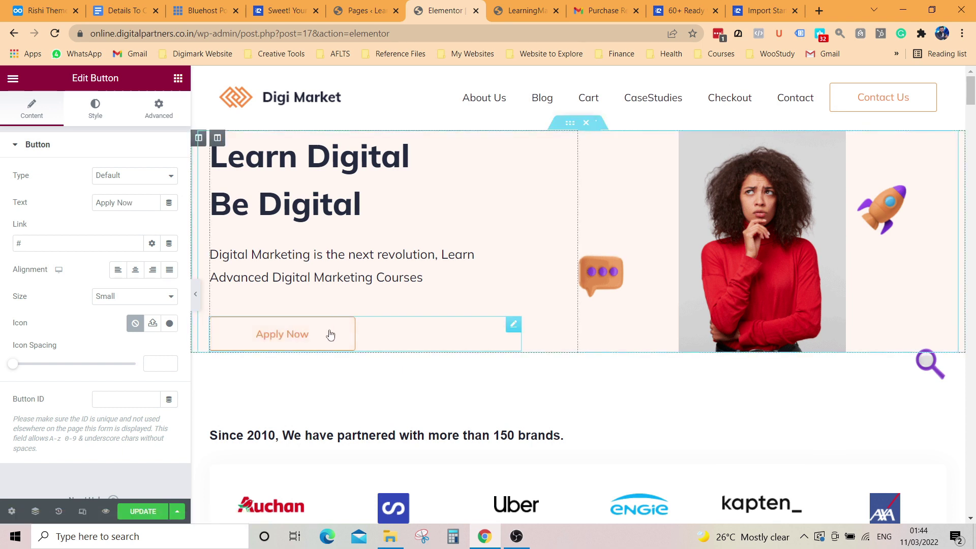
# Step: Select the 'Ranked As #1 Digital Marketing Agency' heading for editing
pyautogui.scroll(-6, 543, 324)
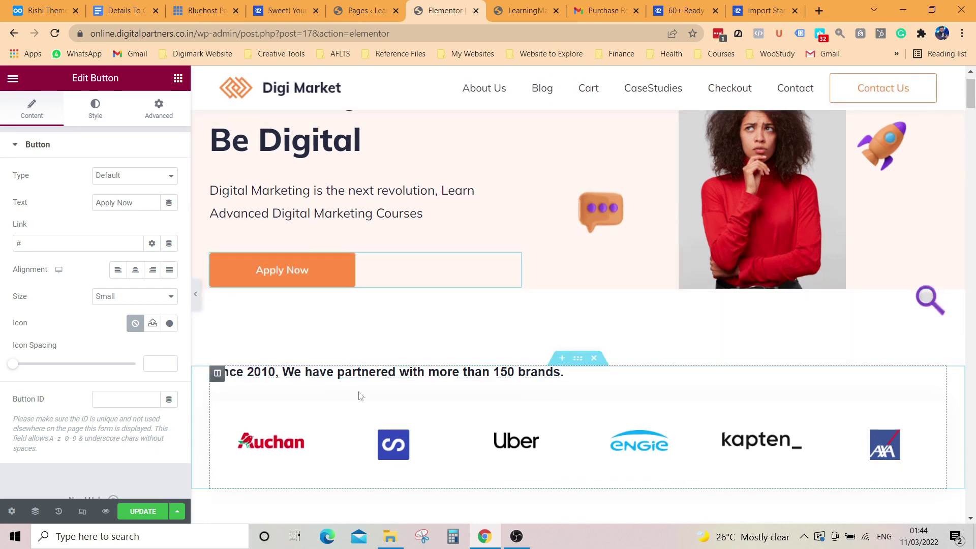
pyautogui.scroll(3, 392, 275)
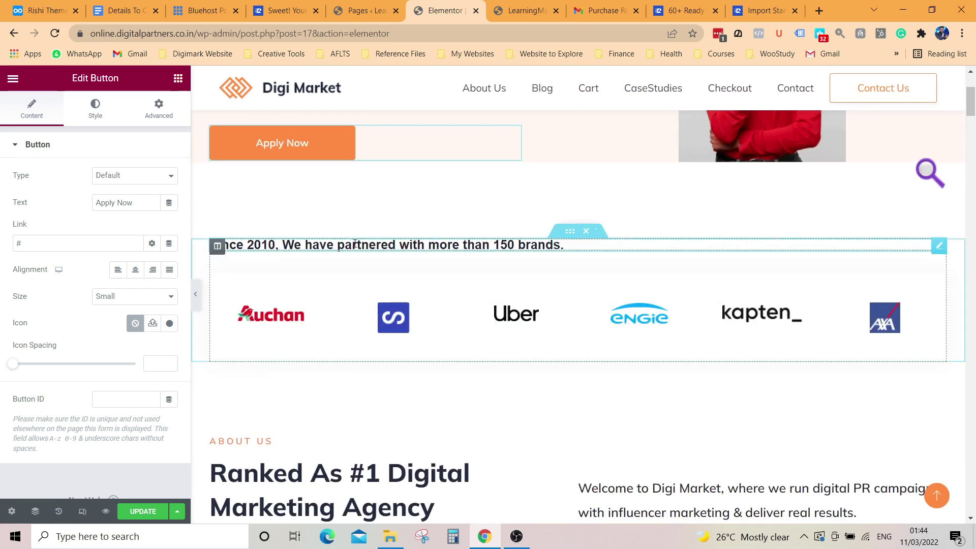
pyautogui.click(355, 245)
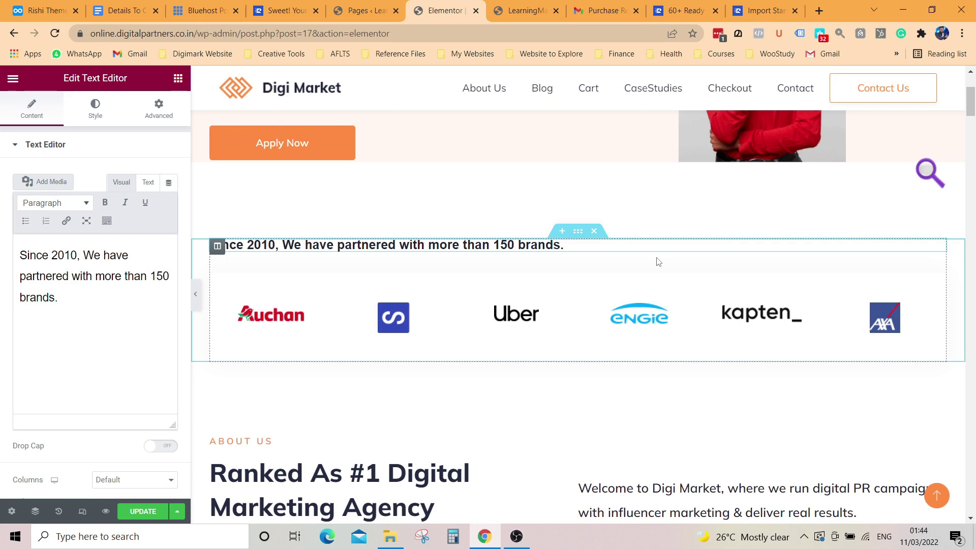
pyautogui.scroll(-4, 577, 292)
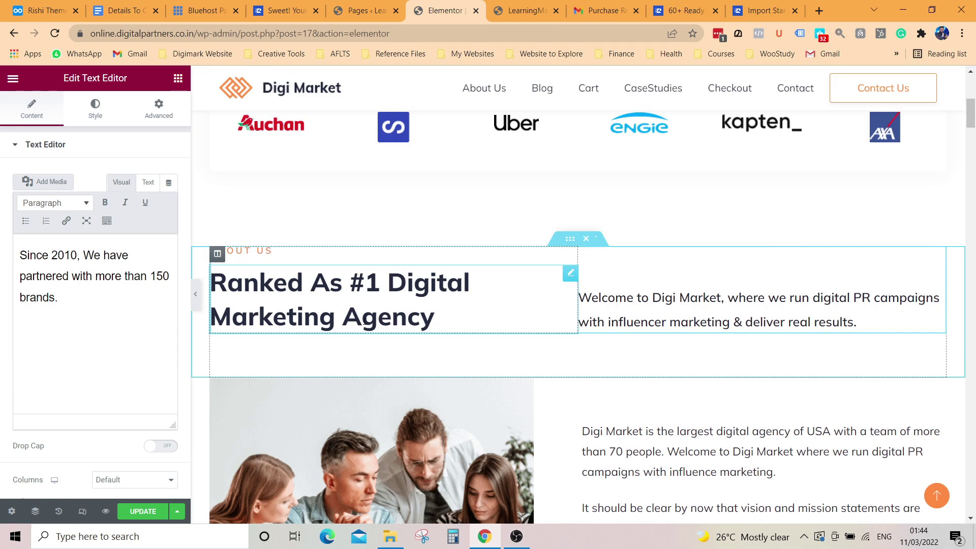
pyautogui.click(436, 320)
# Step: Change 'Agency' to 'Academy' in the heading and 'Digi Market' to 'Digimark Academy' in the welcome line
pyautogui.press('BackSpace')
pyautogui.press('BackSpace')
pyautogui.press('BackSpace')
pyautogui.press('BackSpace')
pyautogui.press('BackSpace')
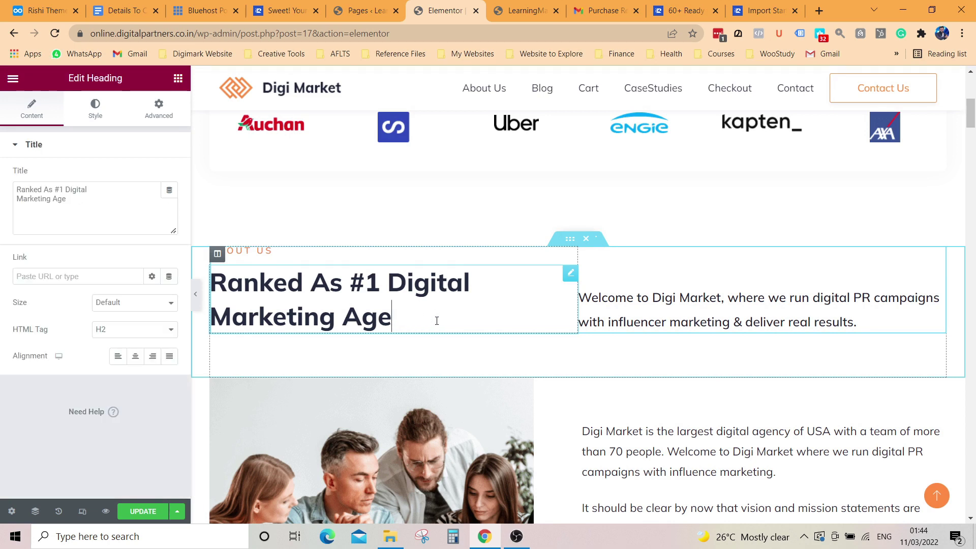
pyautogui.write('cademy')
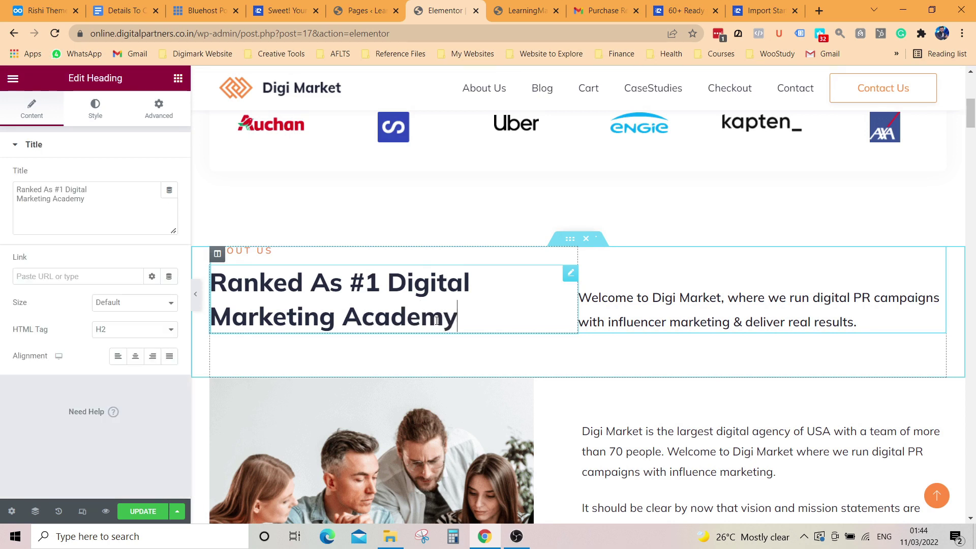
pyautogui.click(660, 300)
pyautogui.moveTo(653, 299); pyautogui.dragTo(721, 298)
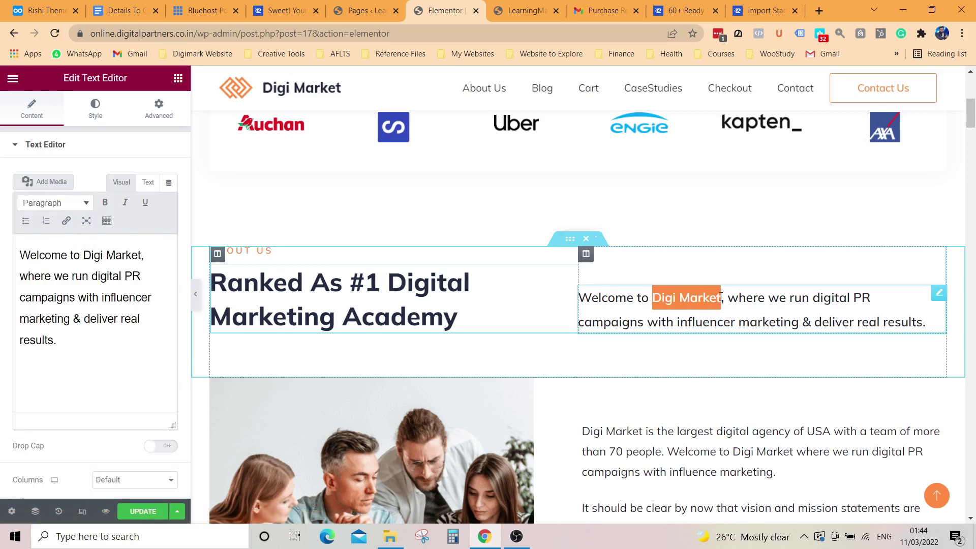
pyautogui.press('BackSpace')
pyautogui.write('Digimark ')
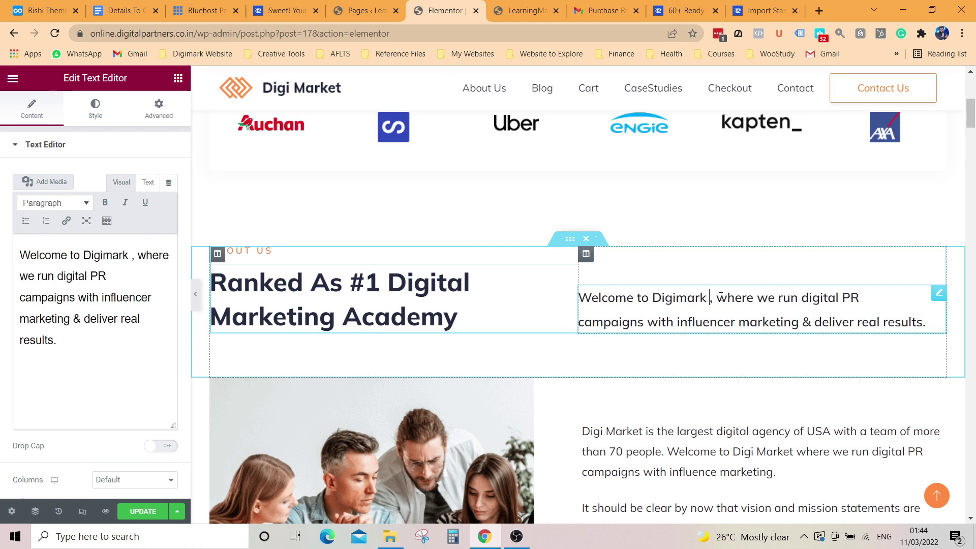
pyautogui.write('Academy')
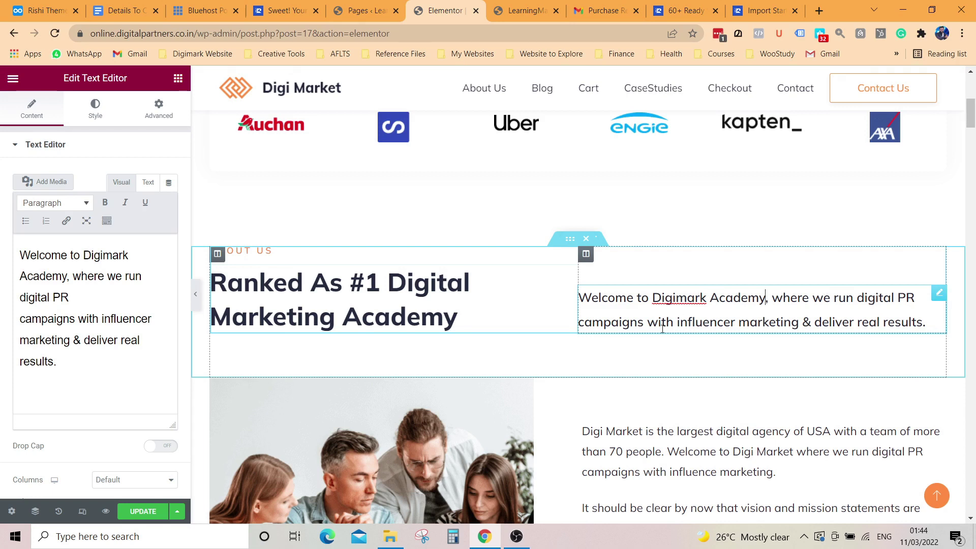
# Step: Select the team photo, then scroll down to the What We Offer section
pyautogui.scroll(-3, 716, 379)
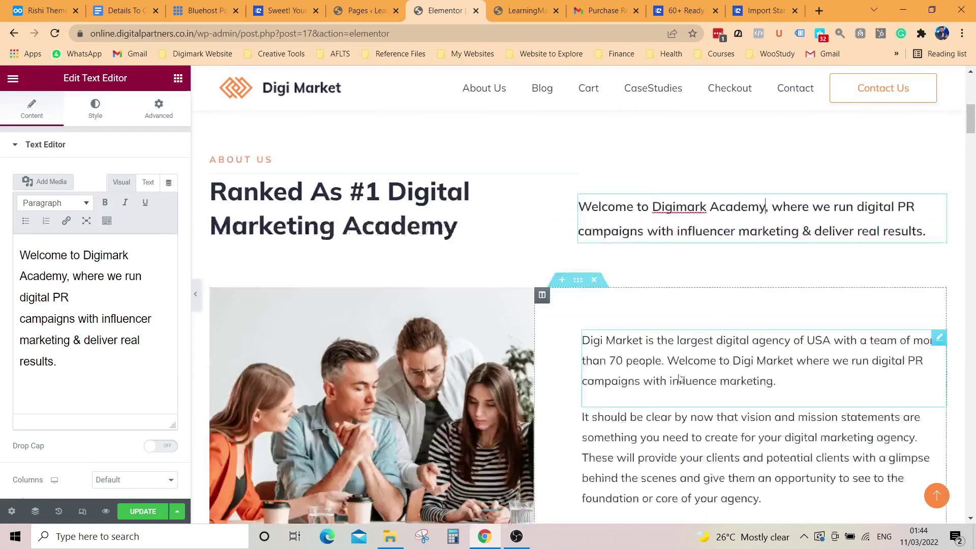
pyautogui.click(415, 376)
pyautogui.scroll(-9, 416, 373)
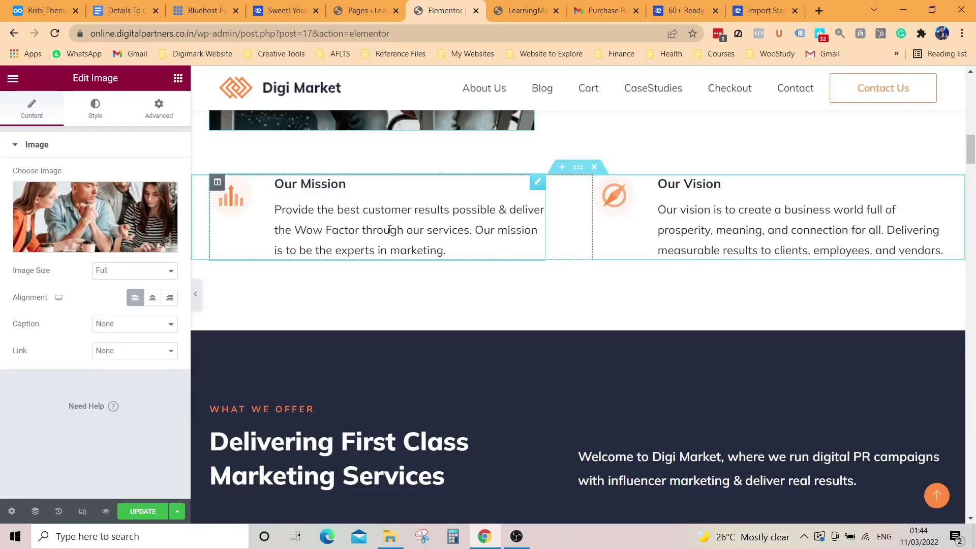
pyautogui.scroll(-3, 438, 242)
pyautogui.scroll(4, 561, 263)
pyautogui.scroll(-4, 476, 275)
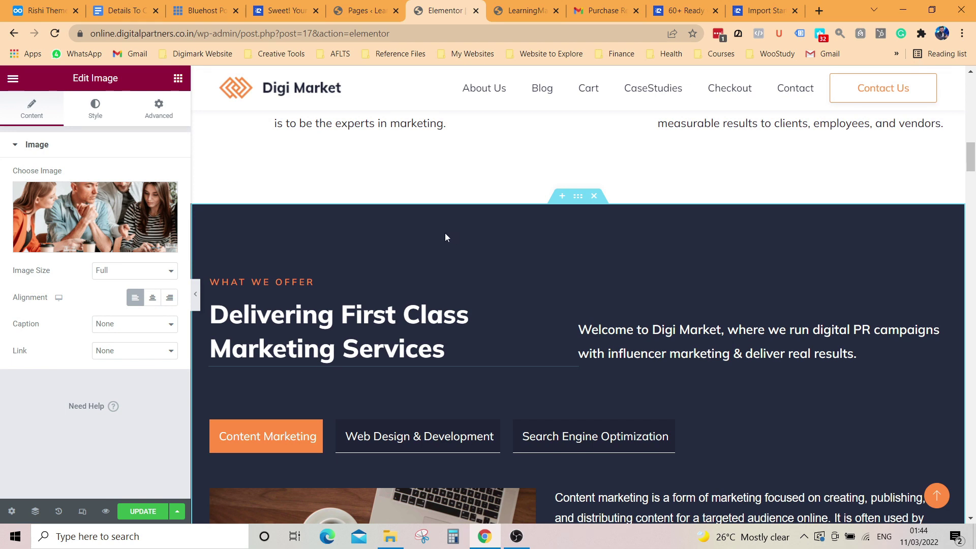
pyautogui.scroll(-4, 460, 226)
pyautogui.scroll(3, 483, 313)
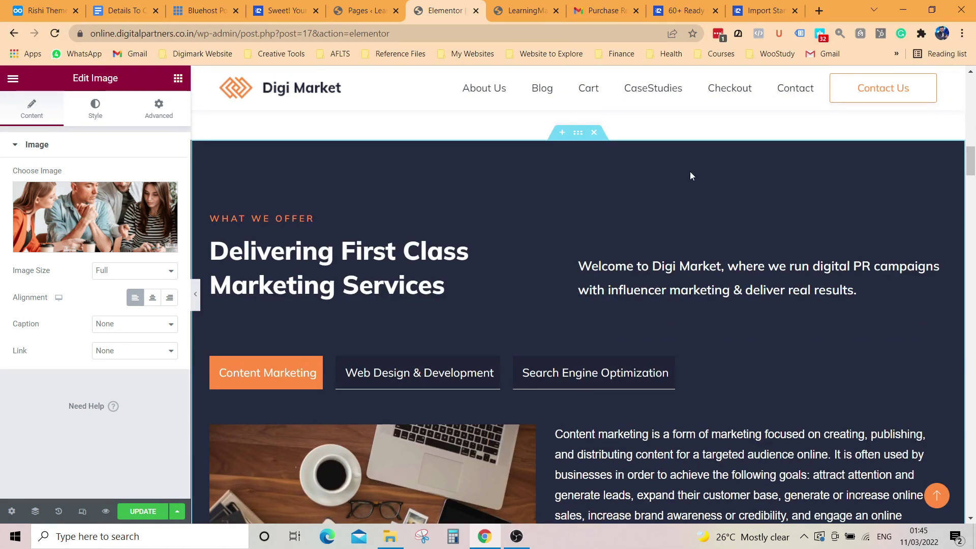
# Step: Set the 'Delivering First Class Marketing Services' heading's Advanced background type to Gradient
pyautogui.click(443, 277)
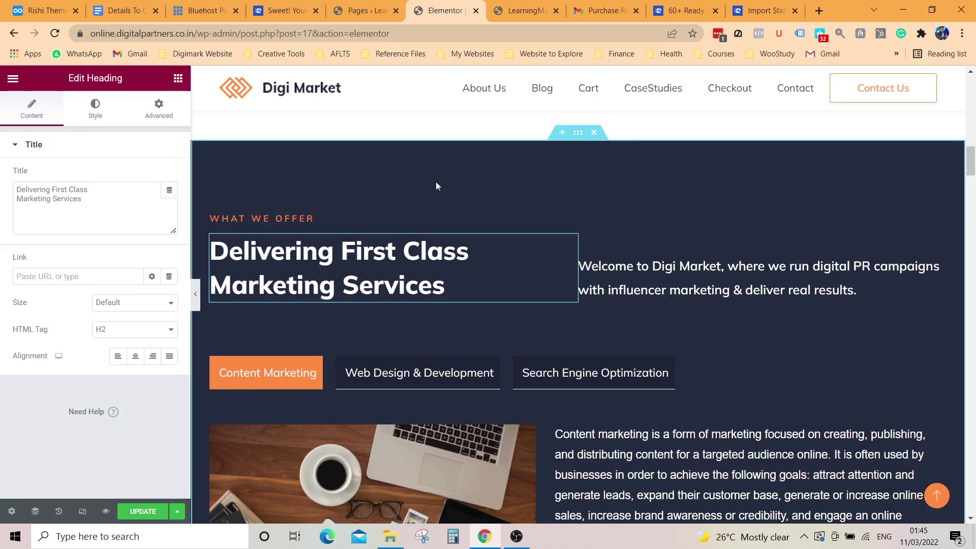
pyautogui.click(96, 114)
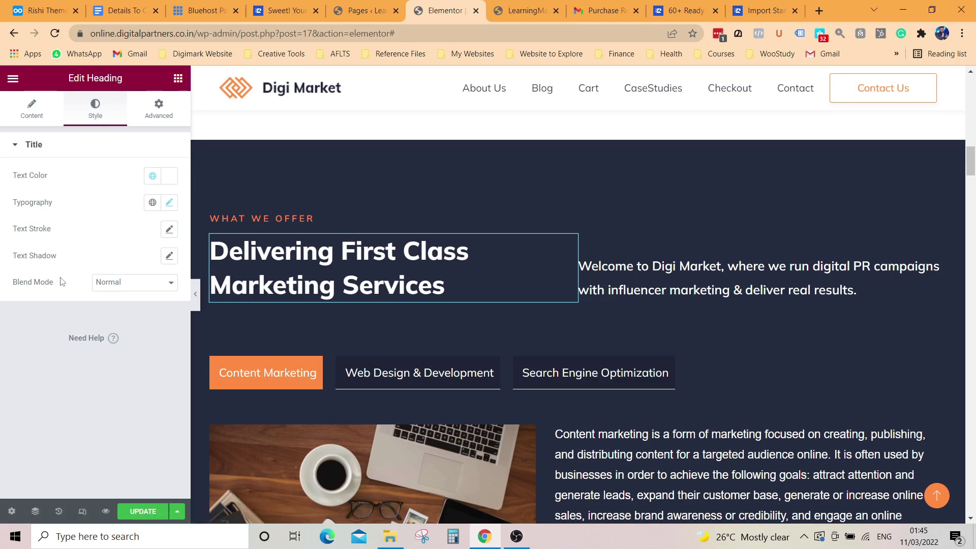
pyautogui.click(33, 112)
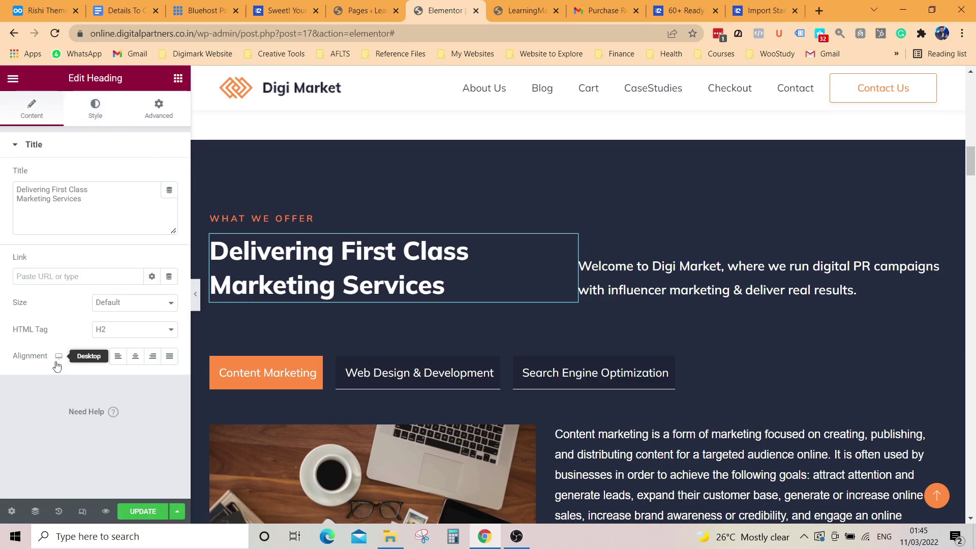
pyautogui.click(155, 117)
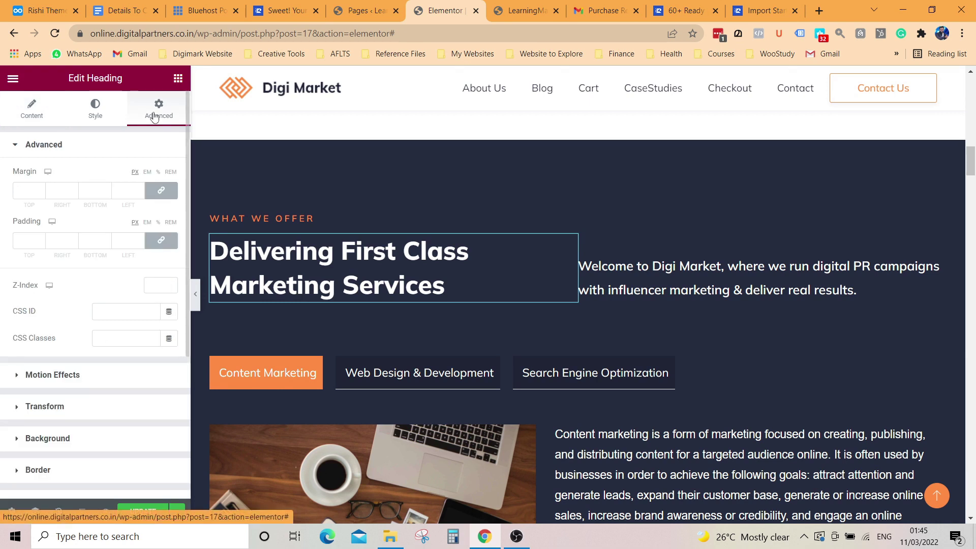
pyautogui.click(58, 438)
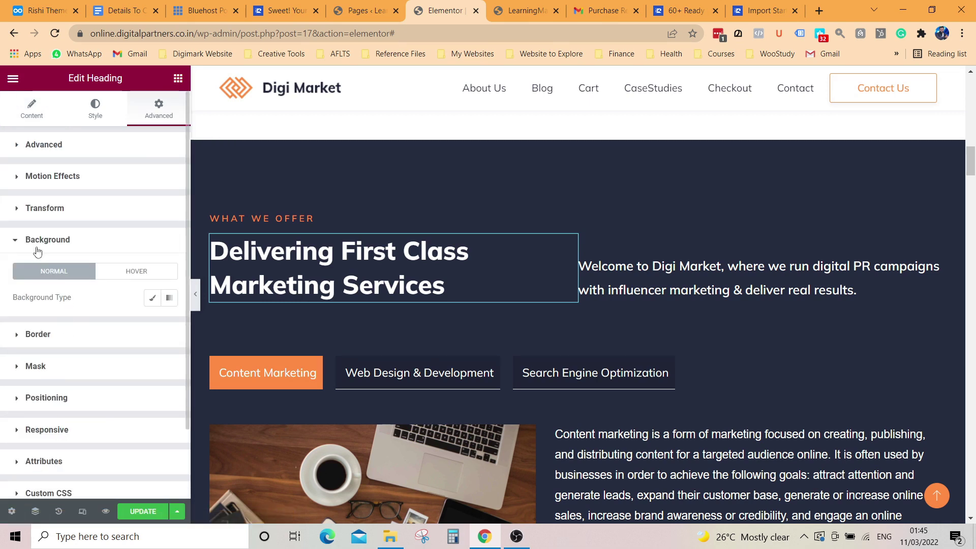
pyautogui.click(151, 300)
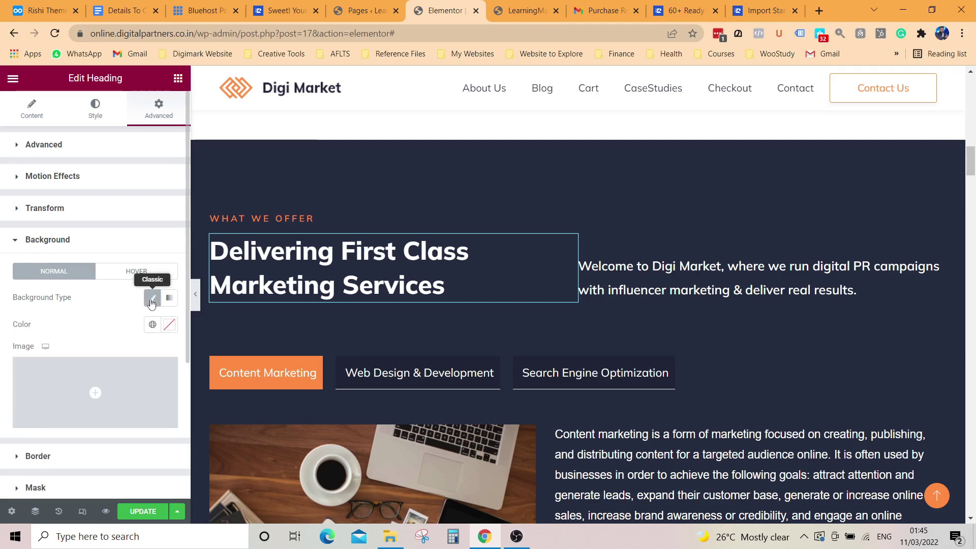
pyautogui.click(151, 300)
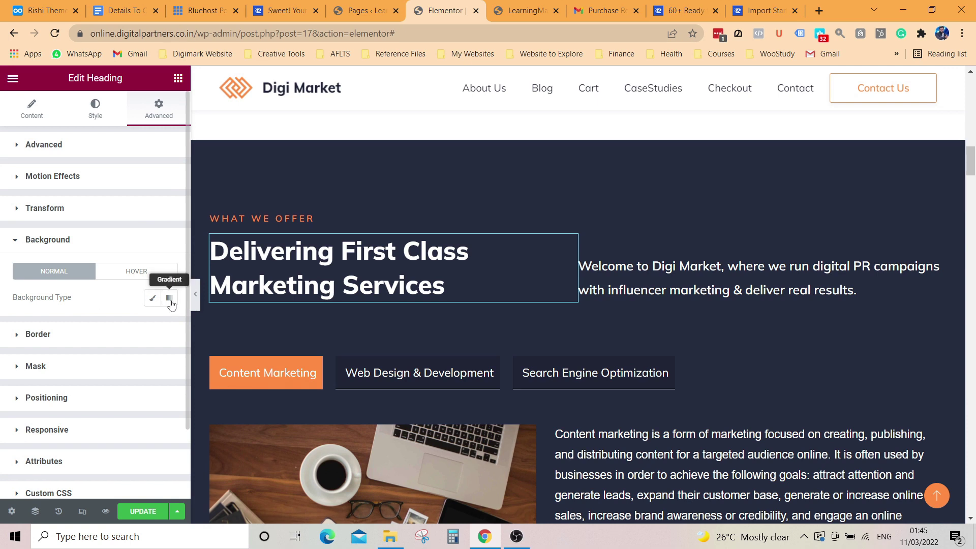
pyautogui.click(170, 302)
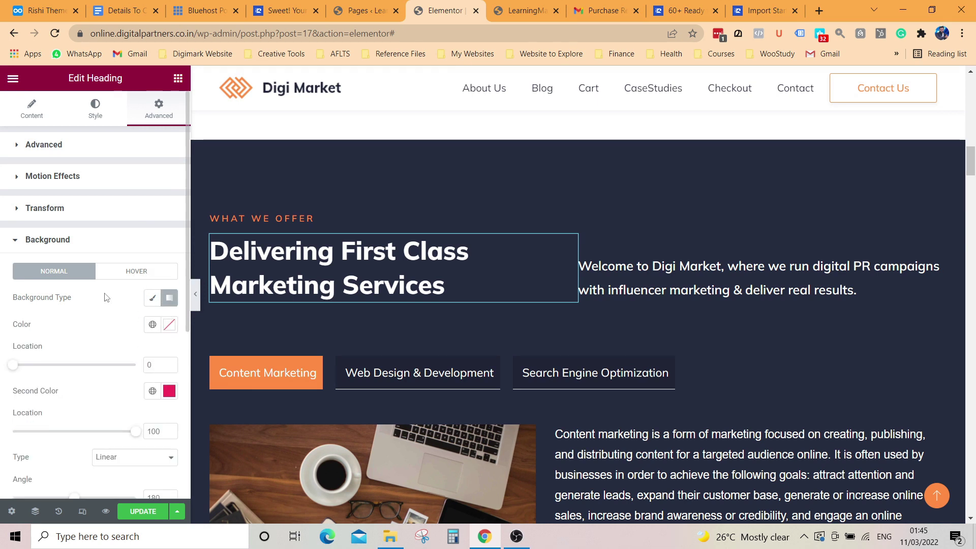
pyautogui.click(14, 240)
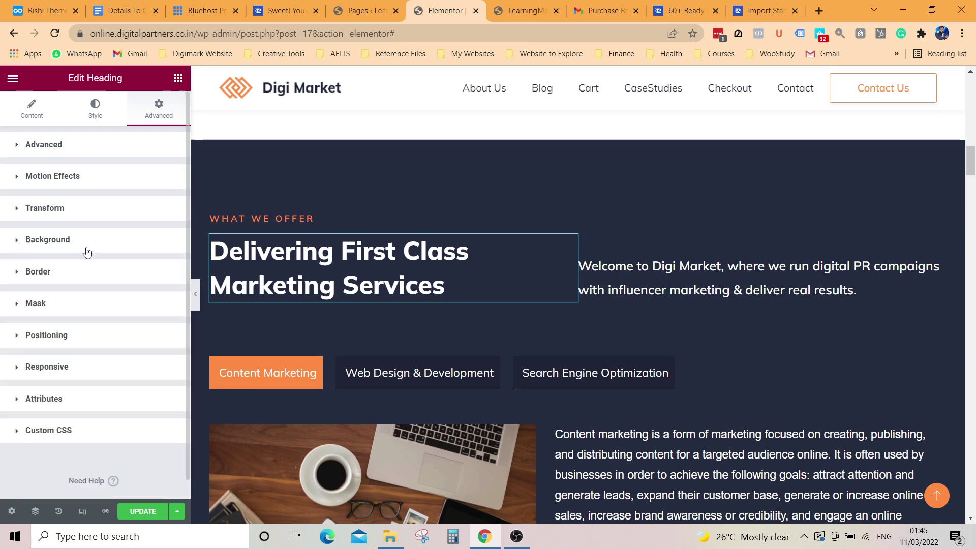
pyautogui.click(95, 108)
# Step: Change the Years Of Exellence counter's Ending Number from 11 to 10
pyautogui.scroll(-9, 605, 327)
pyautogui.scroll(-2, 603, 336)
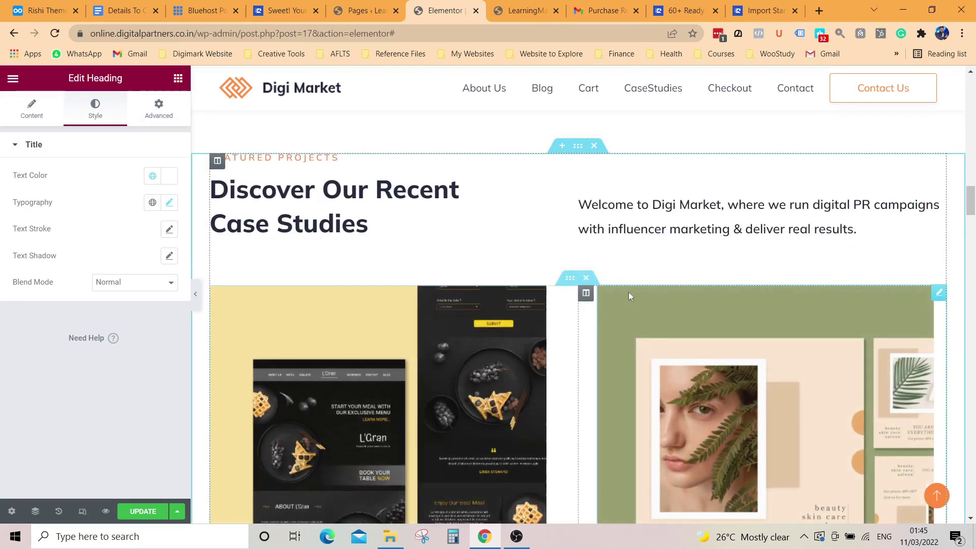
pyautogui.scroll(-10, 339, 250)
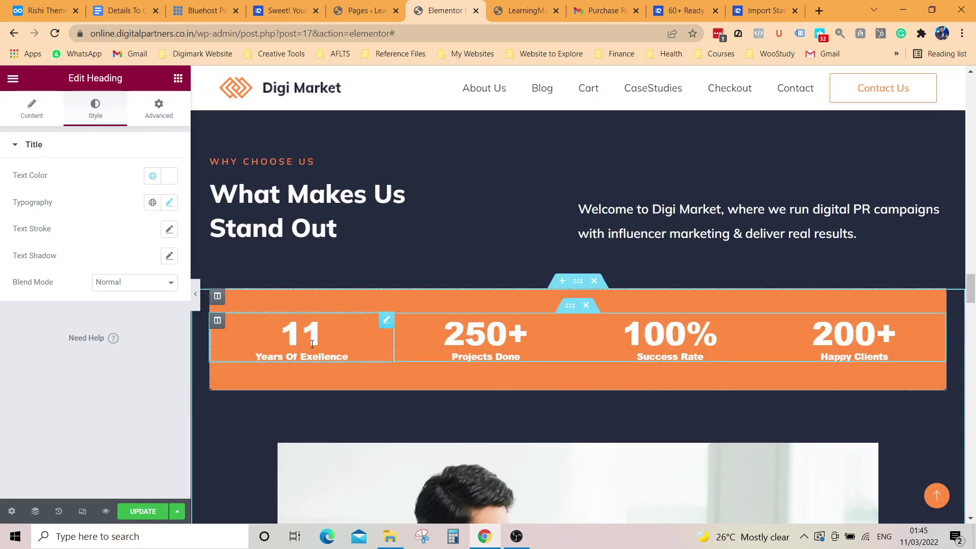
pyautogui.click(313, 343)
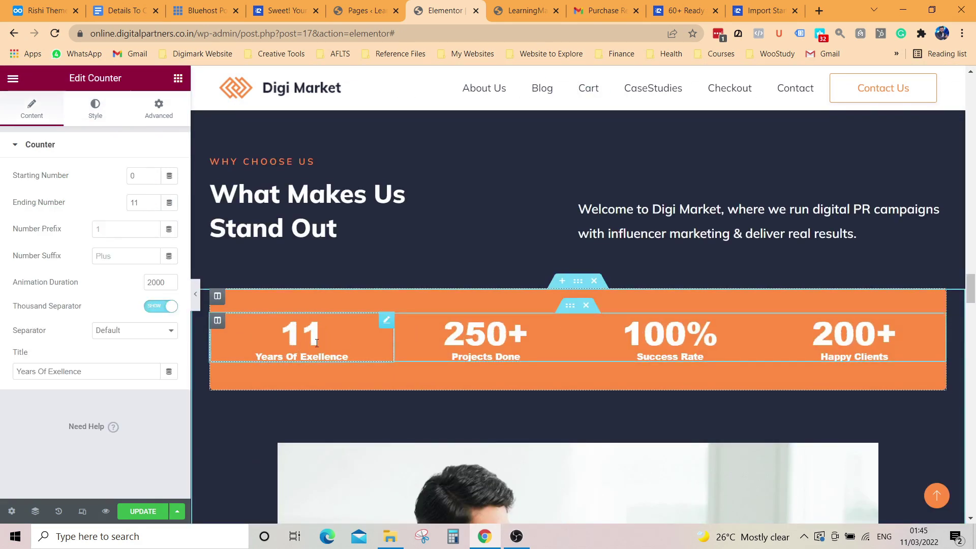
pyautogui.click(146, 204)
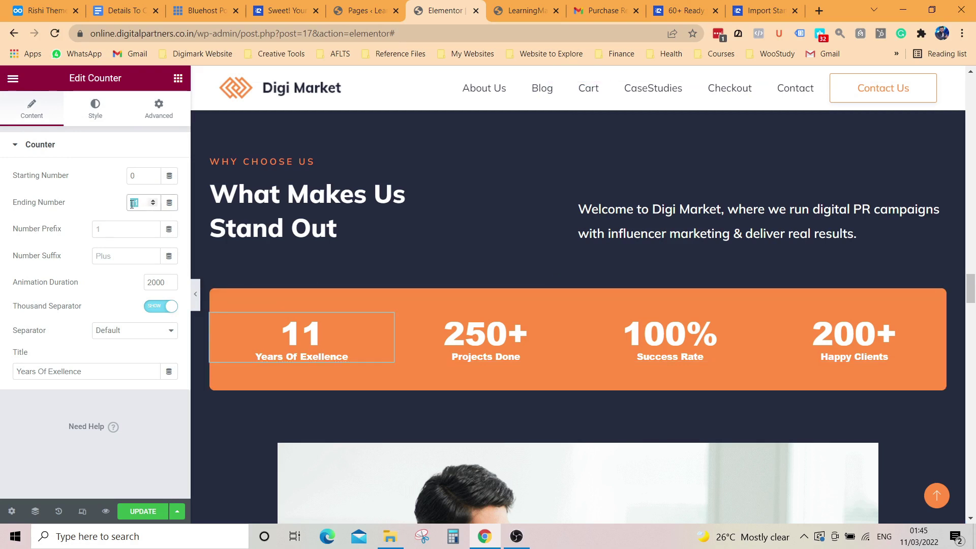
pyautogui.press('BackSpace')
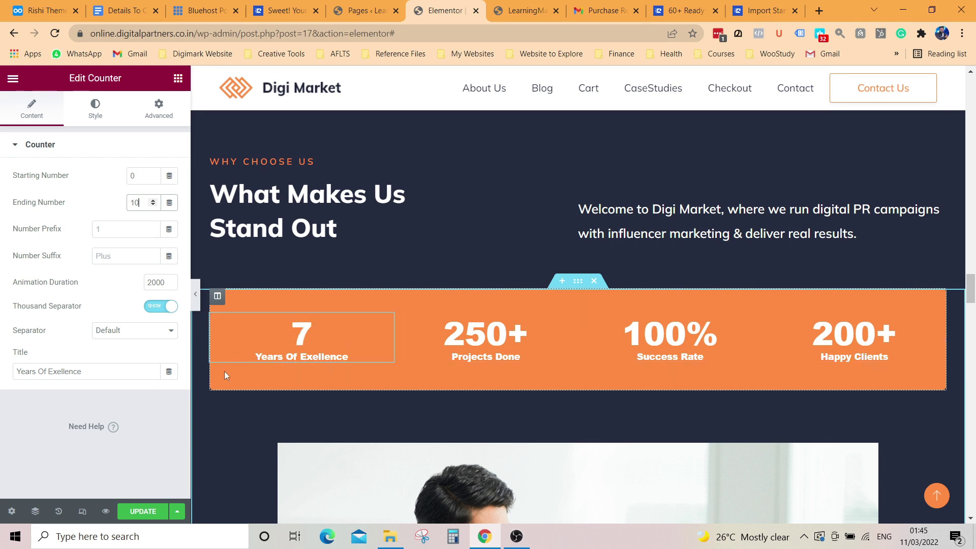
# Step: Expand the Advanced background settings of the 250+ Projects Done counter
pyautogui.click(503, 336)
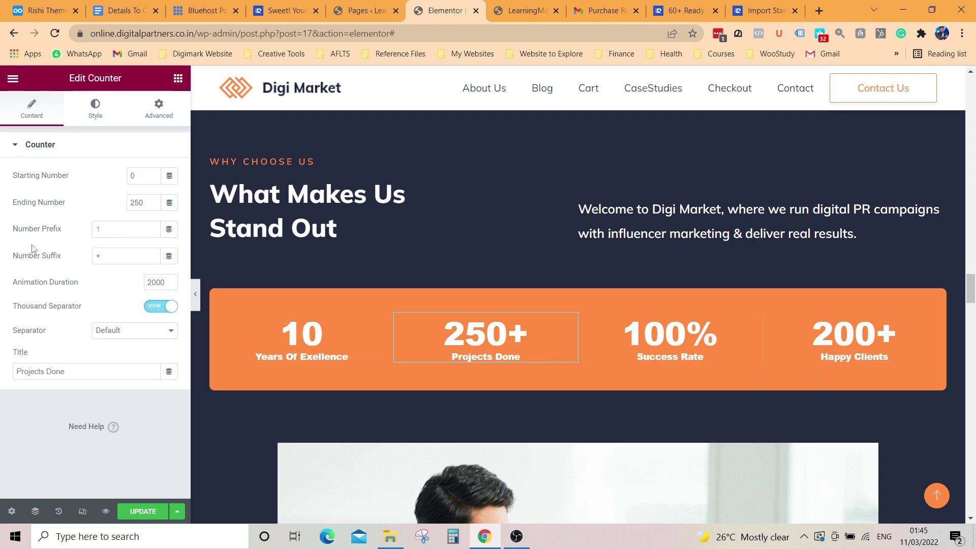
pyautogui.click(93, 118)
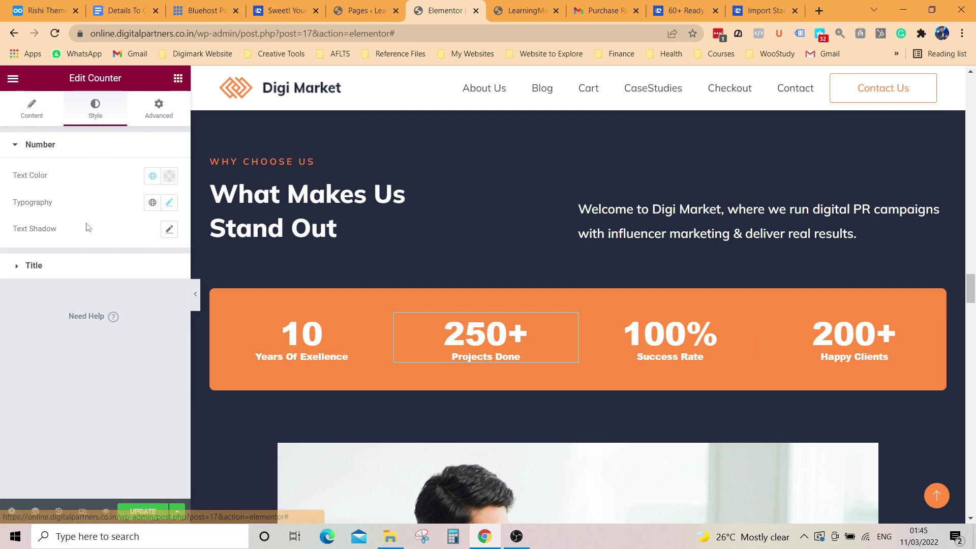
pyautogui.click(150, 119)
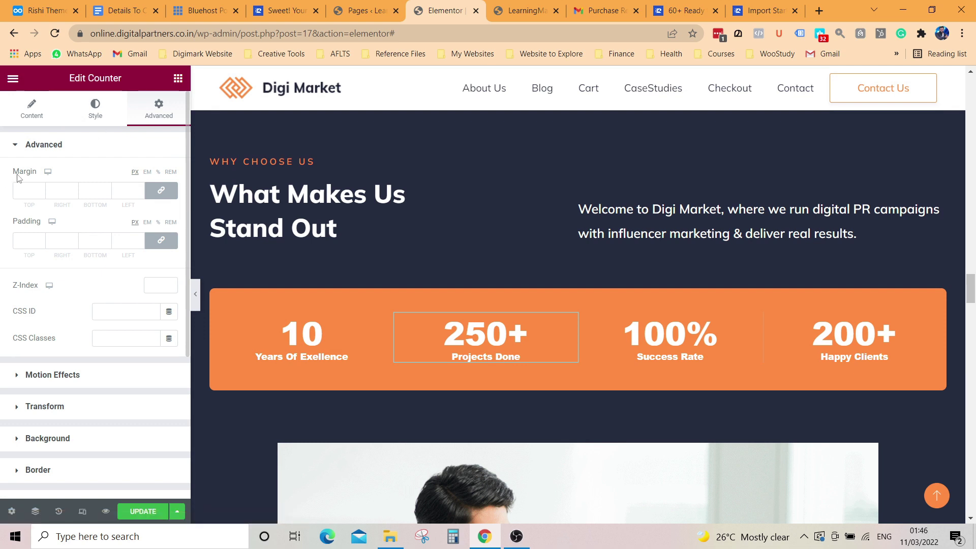
pyautogui.click(19, 444)
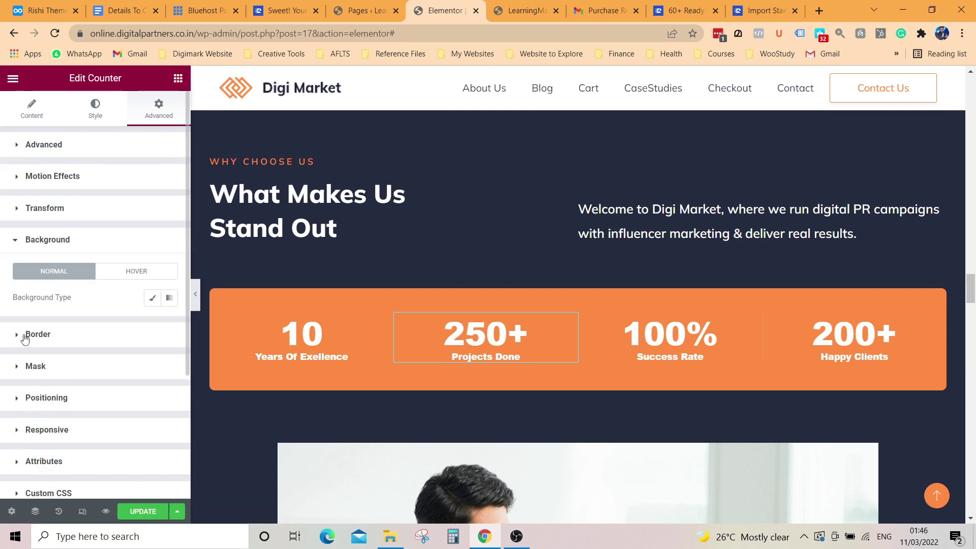
# Step: Give the 250+ counter a fully transparent (#00000000) classic background and save with Update
pyautogui.click(154, 301)
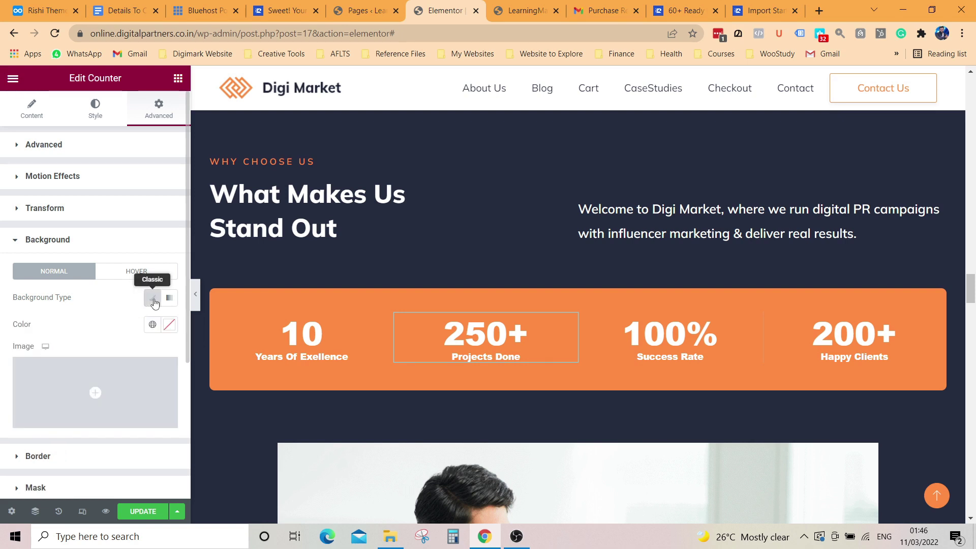
pyautogui.click(168, 328)
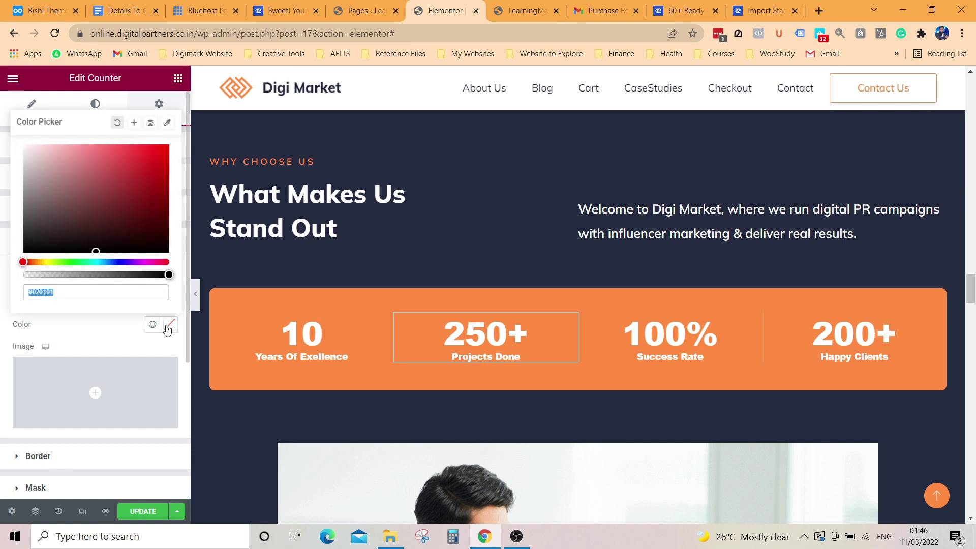
pyautogui.click(150, 204)
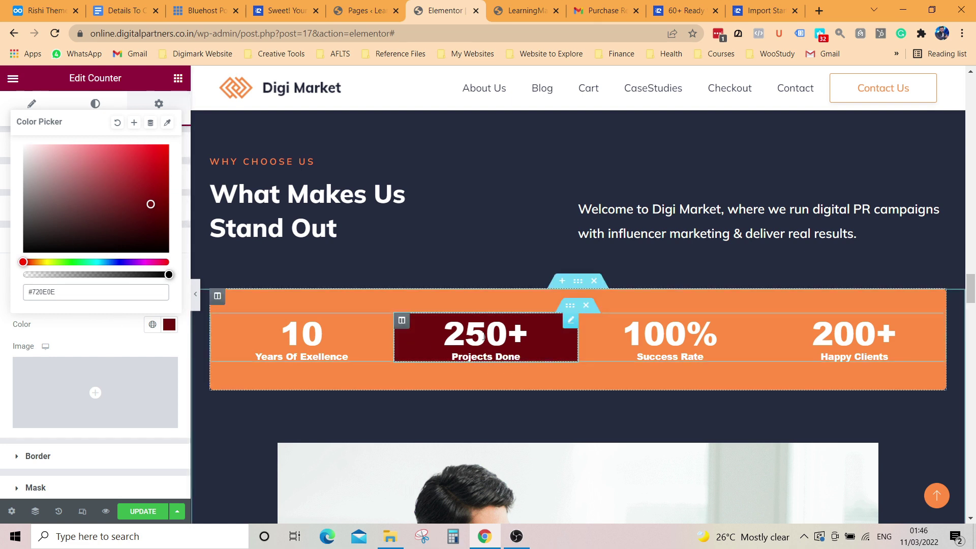
pyautogui.moveTo(128, 233); pyautogui.dragTo(120, 271)
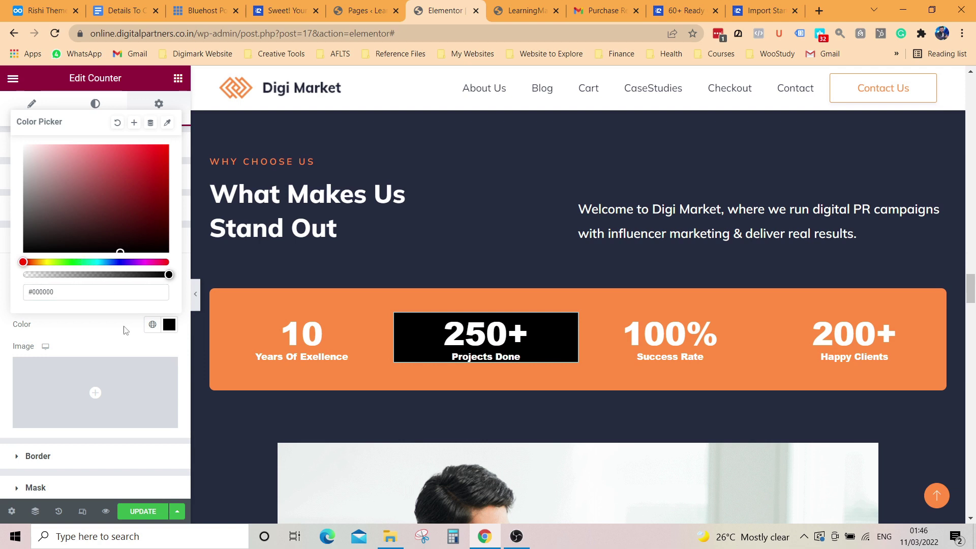
pyautogui.click(75, 275)
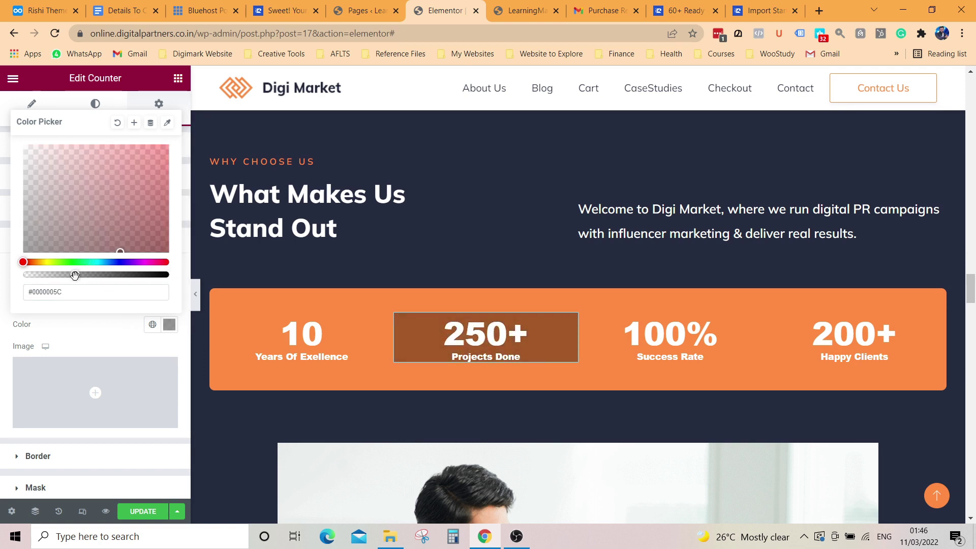
pyautogui.moveTo(88, 275); pyautogui.dragTo(9, 283)
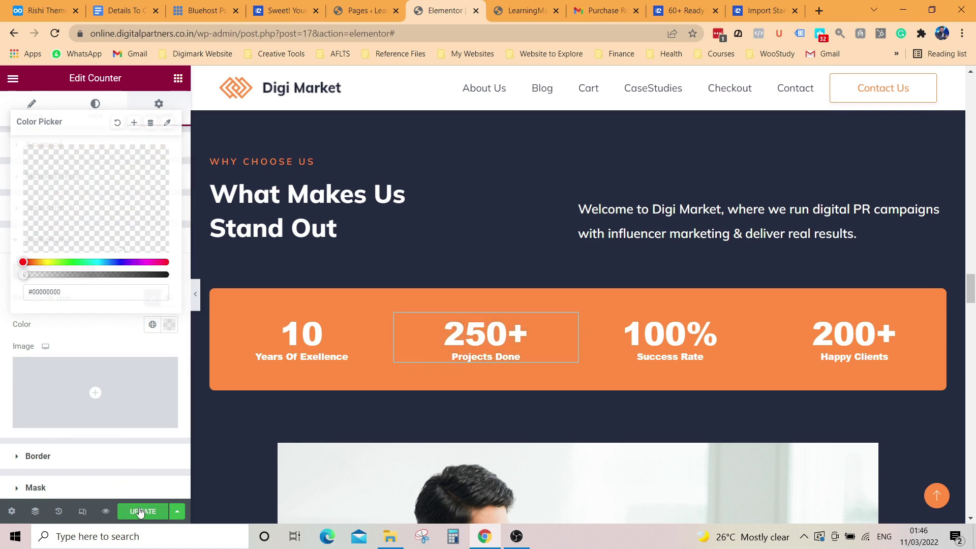
pyautogui.click(64, 318)
# Step: Delete the existing YouTube URL from the video widget's Link field
pyautogui.scroll(7, 499, 322)
pyautogui.scroll(-4, 497, 331)
pyautogui.scroll(-15, 498, 331)
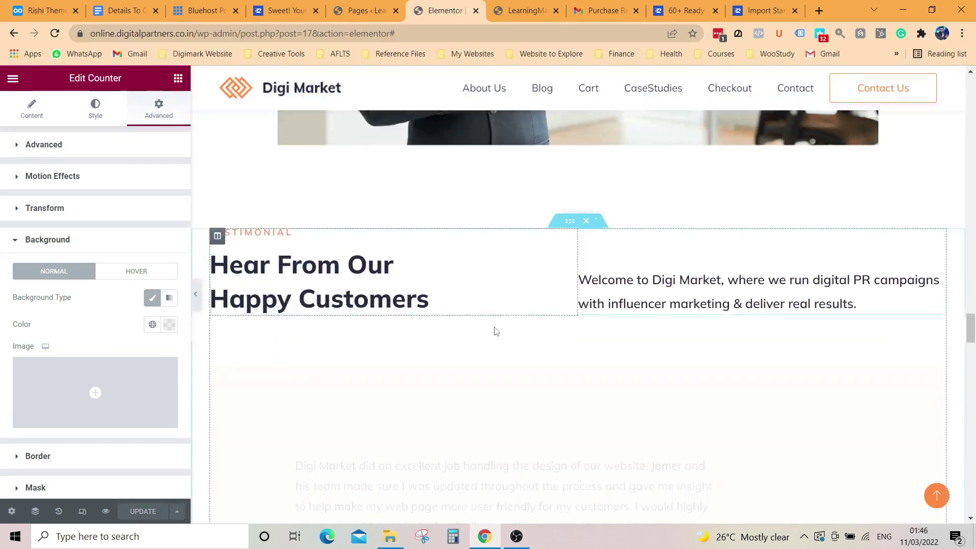
pyautogui.scroll(6, 493, 334)
pyautogui.click(445, 282)
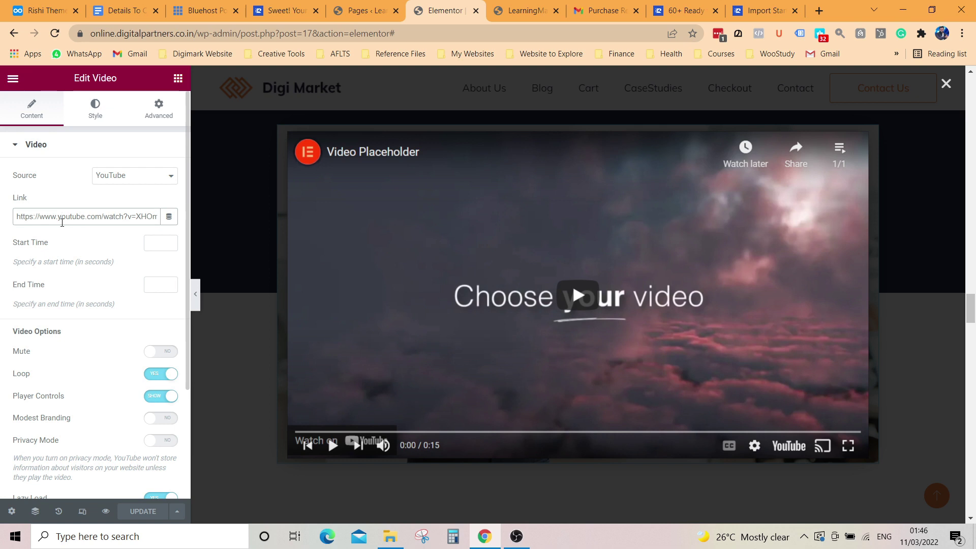
pyautogui.tripleClick(62, 222)
pyautogui.press('BackSpace')
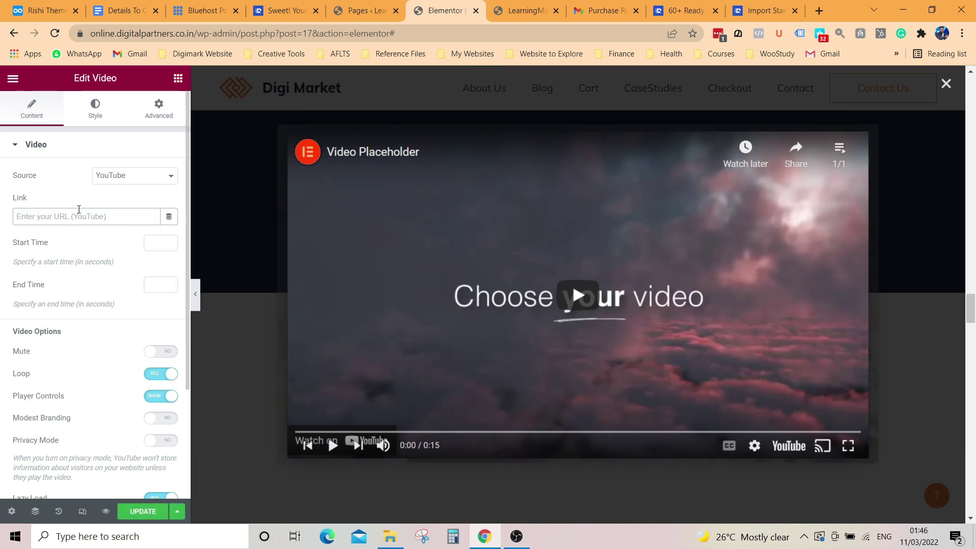
# Step: Go to youtube.com/subinyoosuf in a new browser tab
pyautogui.click(819, 11)
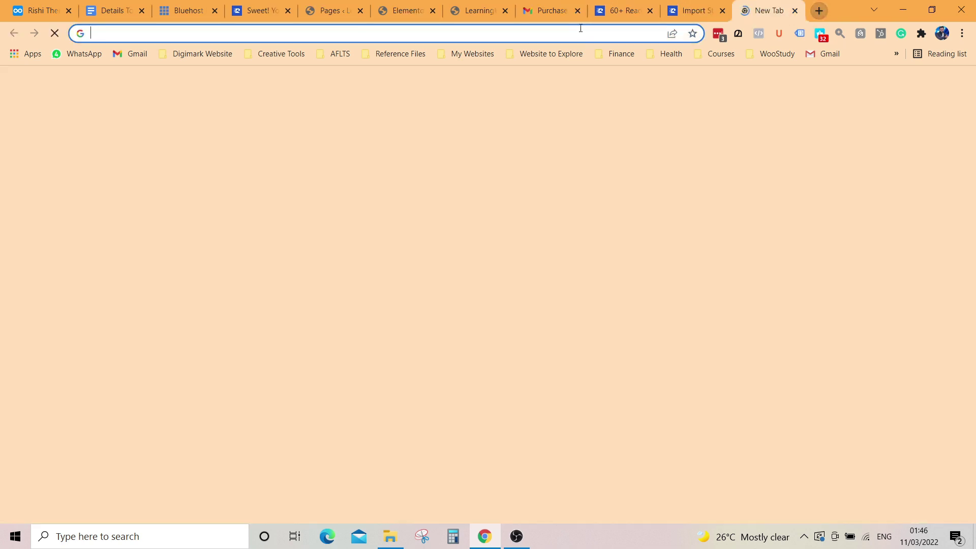
pyautogui.click(578, 30)
pyautogui.write('youtube.com/a')
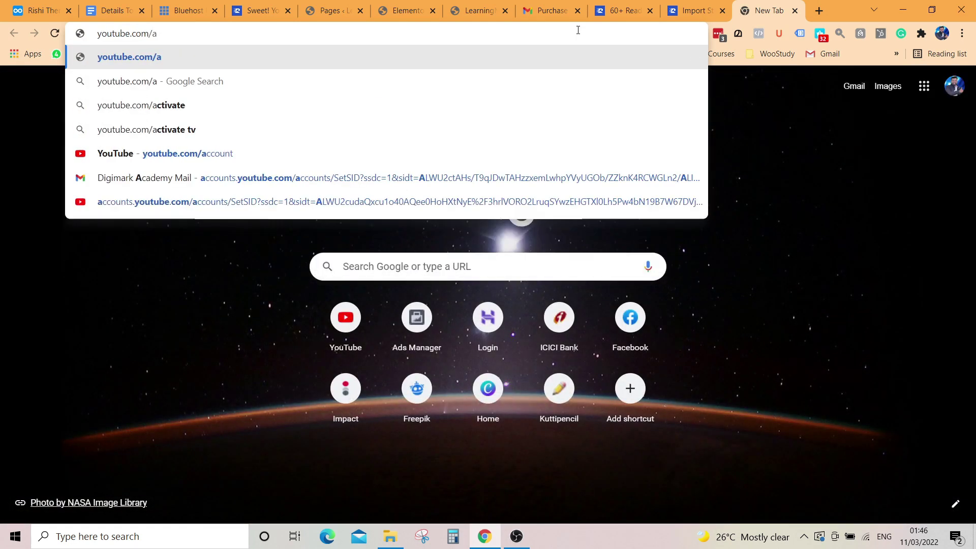
pyautogui.press('BackSpace')
pyautogui.write('s')
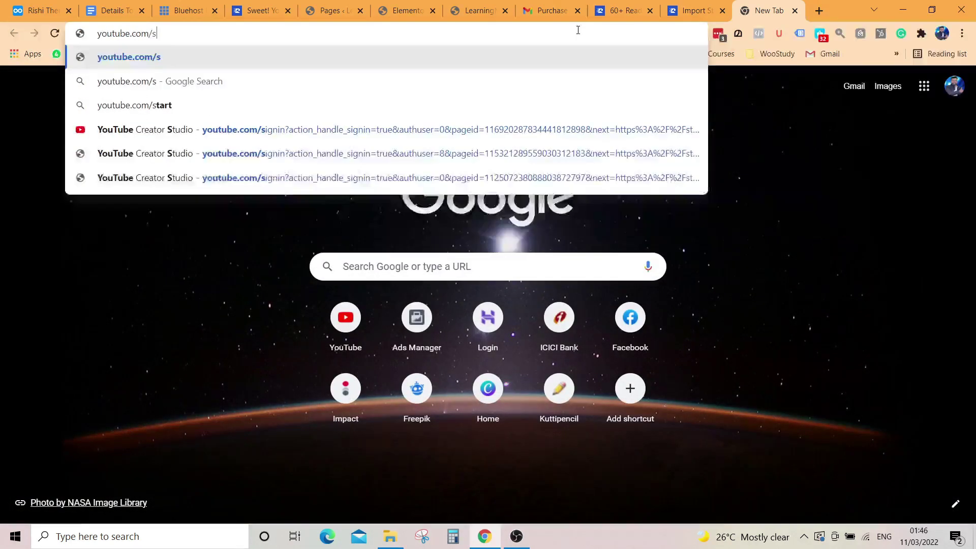
pyautogui.write('ubinyoosuf')
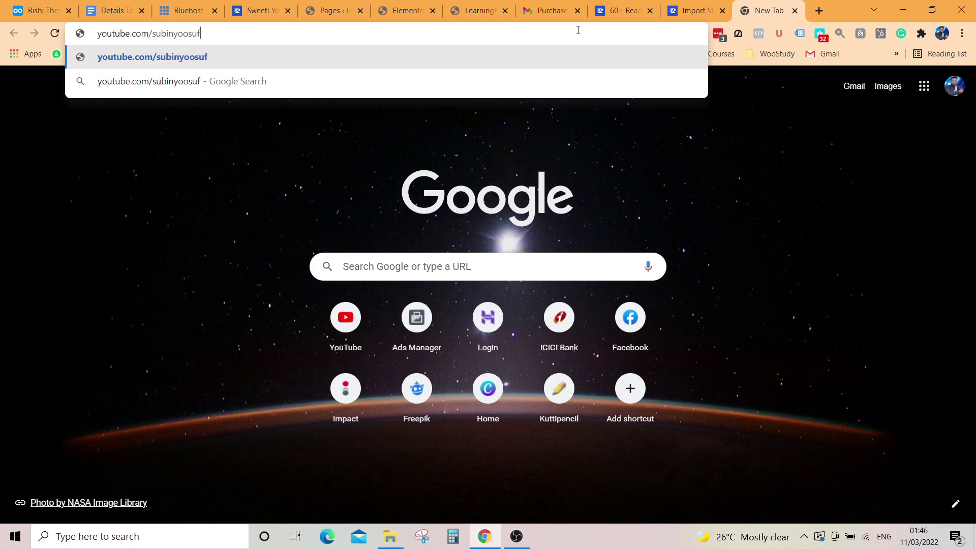
pyautogui.press('Return')
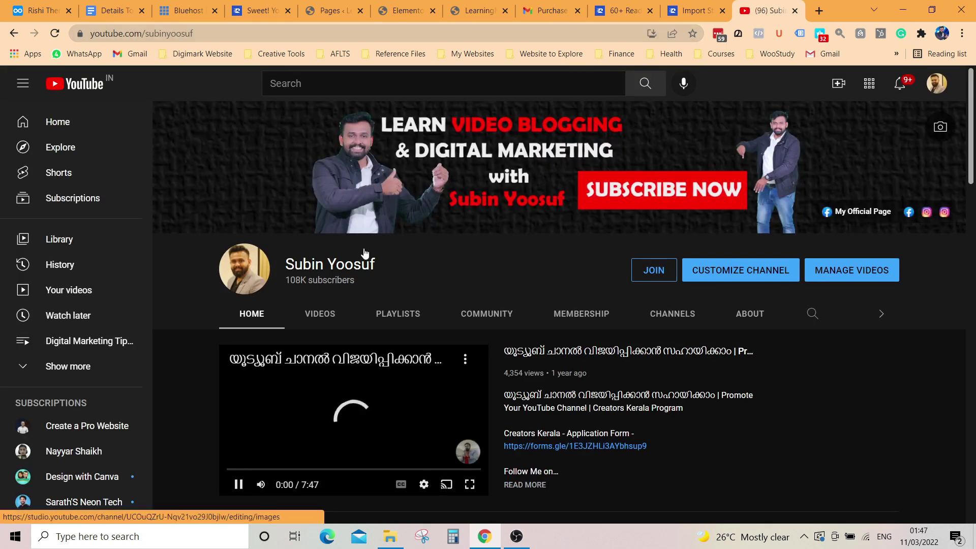
# Step: Open the 4000 Hours Watch Time and 1000 Subscribers video from Videos and copy its URL
pyautogui.click(328, 315)
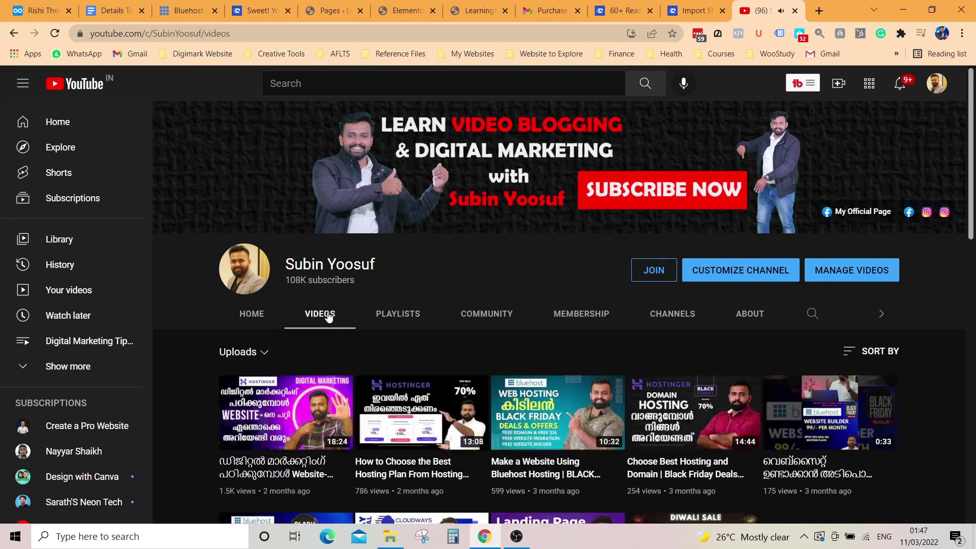
pyautogui.scroll(-5, 329, 311)
pyautogui.scroll(-8, 329, 311)
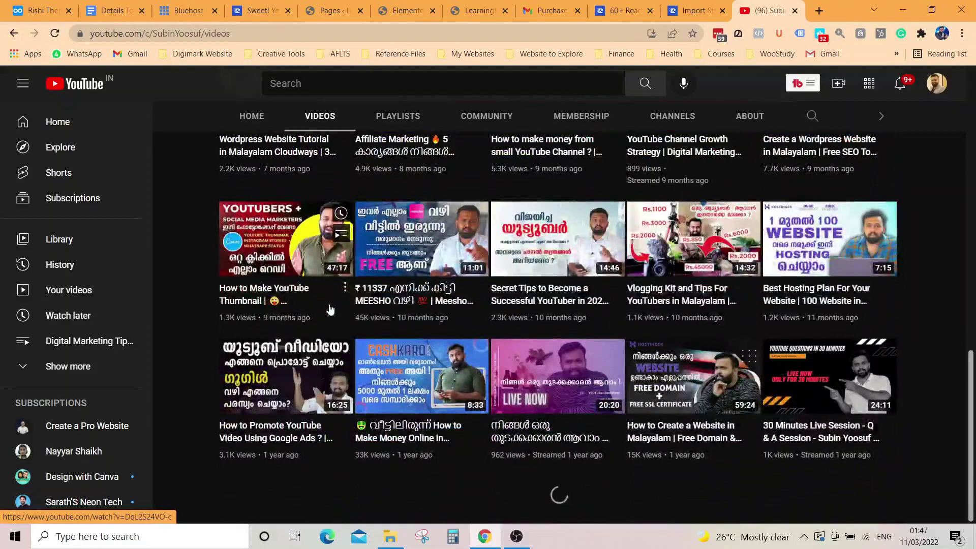
pyautogui.scroll(-1, 612, 388)
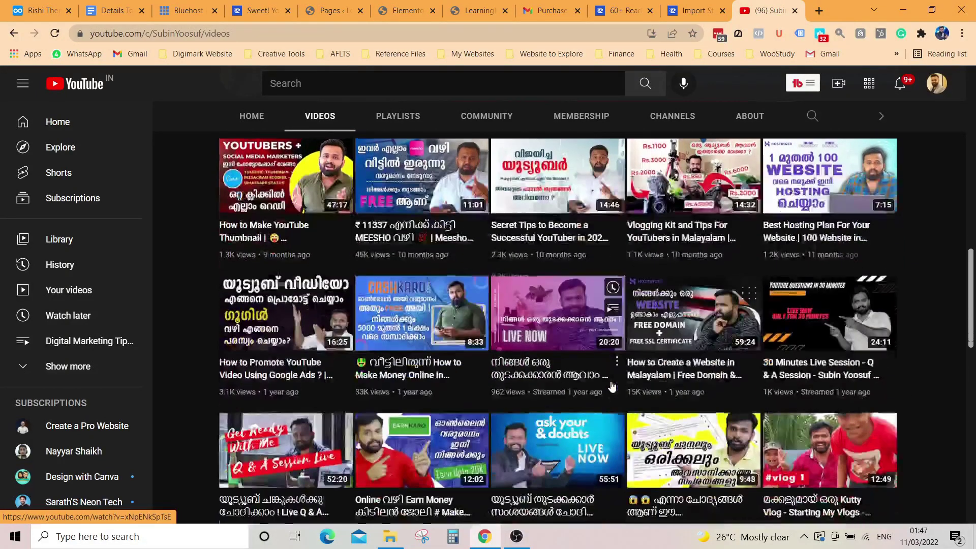
pyautogui.scroll(-7, 612, 387)
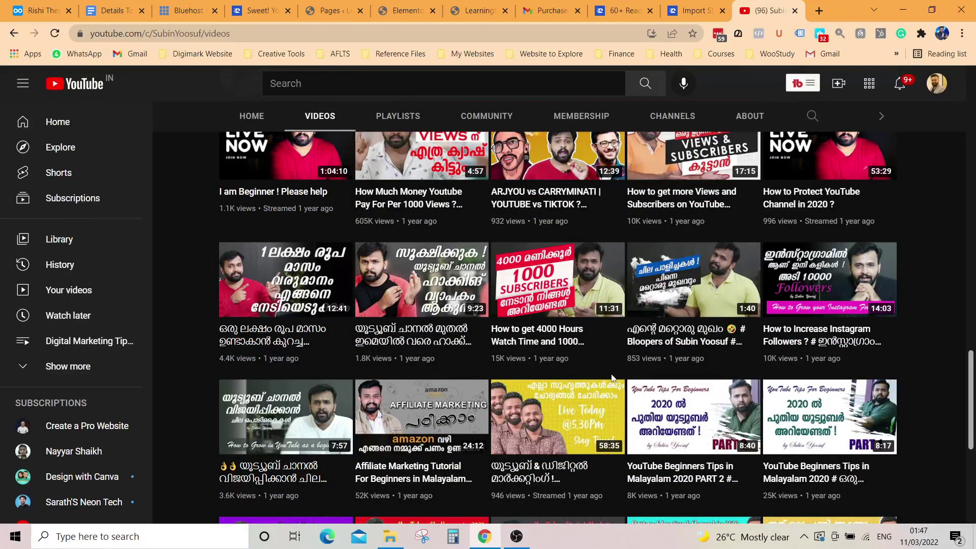
pyautogui.moveTo(440, 268)
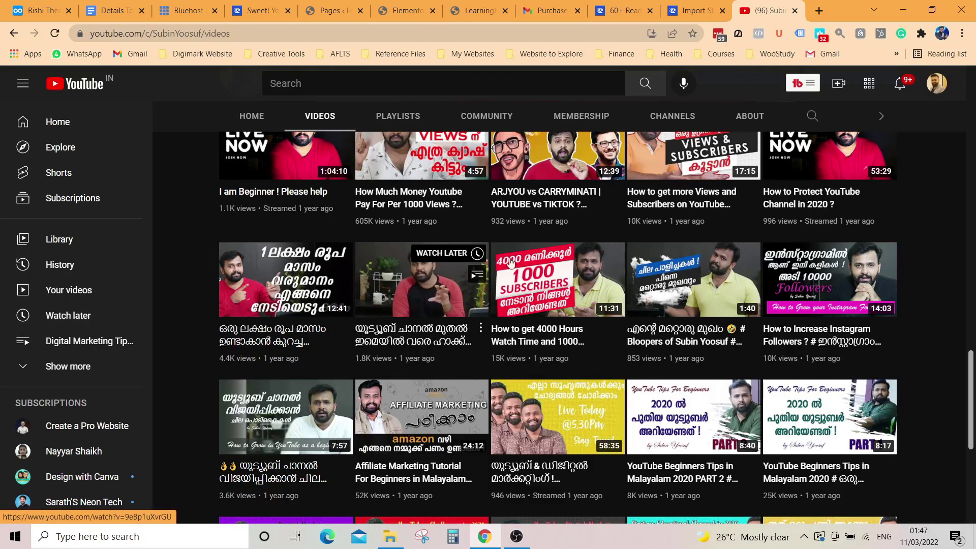
pyautogui.moveTo(558, 278)
pyautogui.click(617, 328)
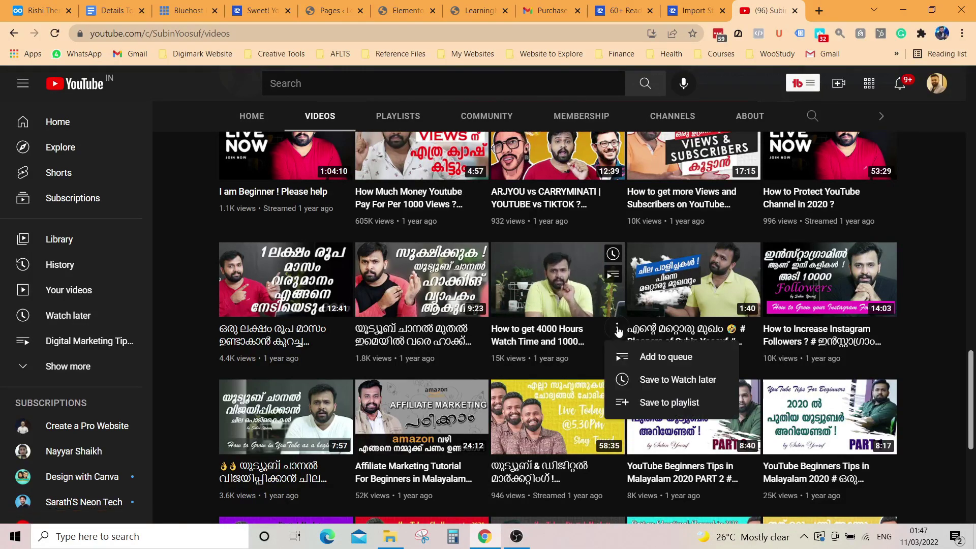
pyautogui.click(563, 285)
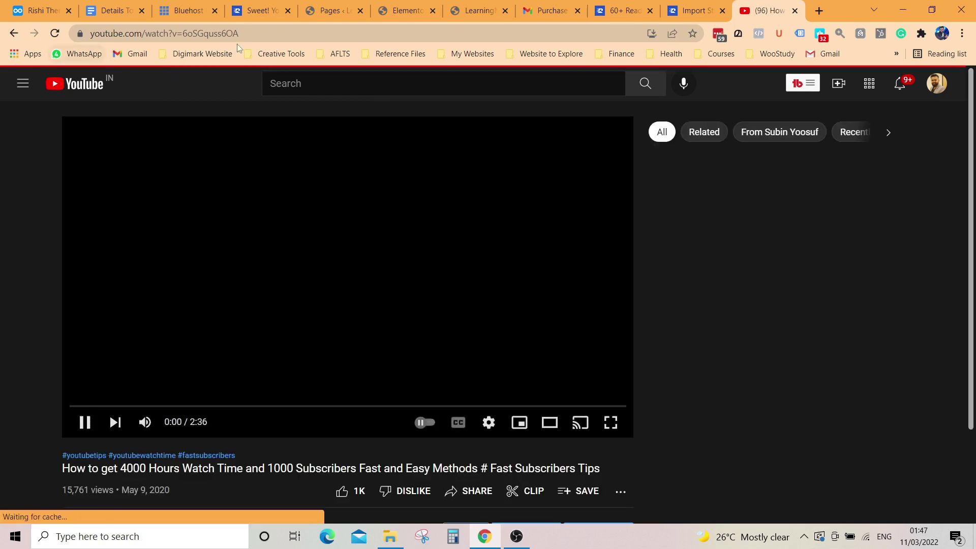
pyautogui.click(245, 33)
pyautogui.hotkey('ctrl', 'c')
pyautogui.click(53, 297)
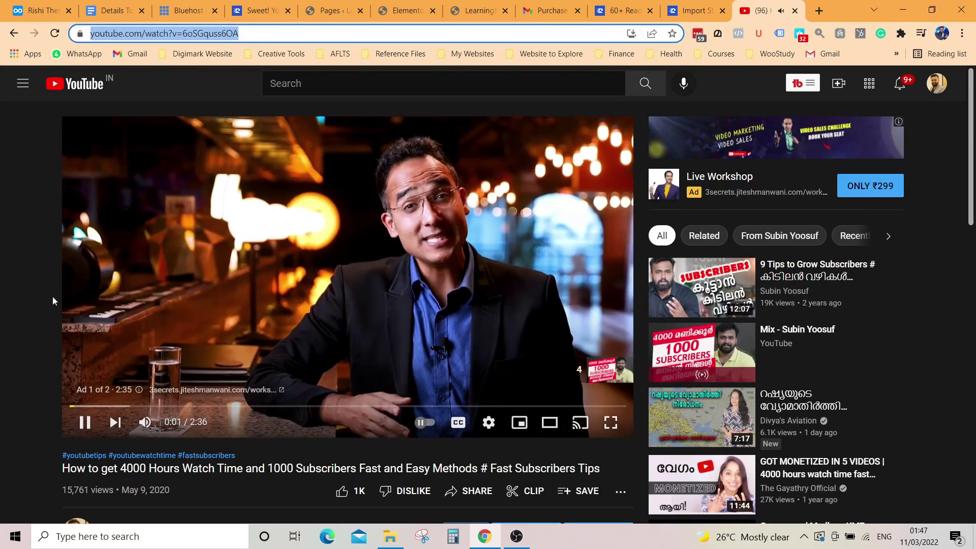
pyautogui.click(90, 425)
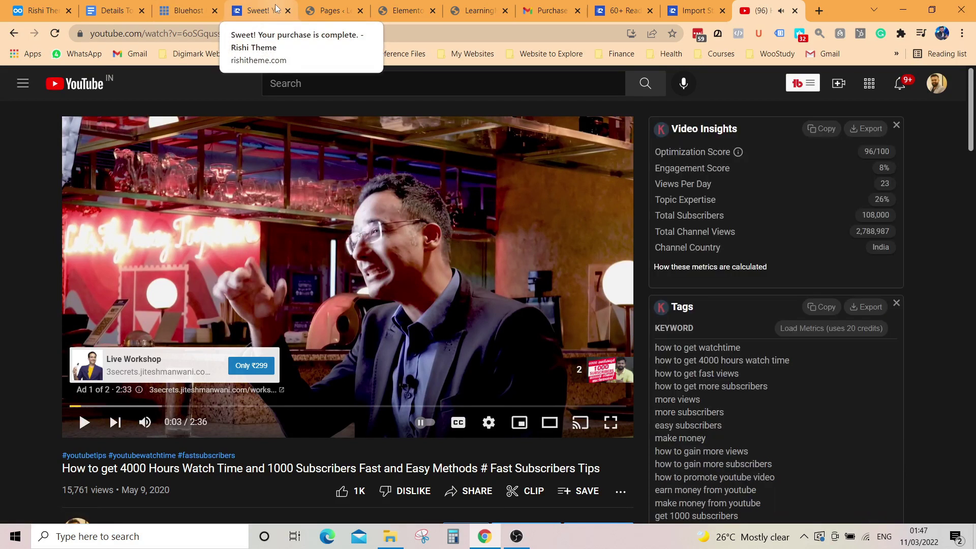
pyautogui.click(329, 9)
# Step: Paste the copied watch-time video URL into the Link field and check the preview
pyautogui.click(406, 10)
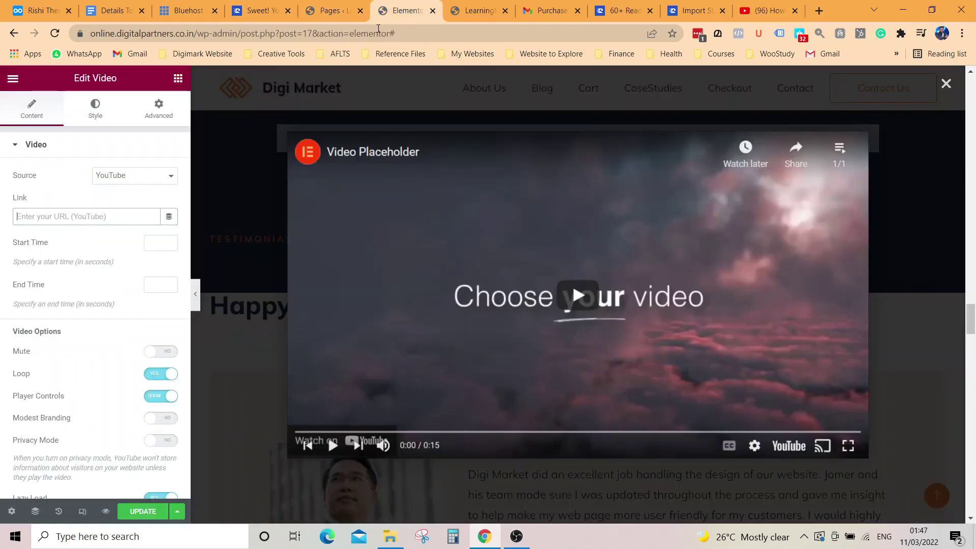
pyautogui.hotkey('ctrl', 'v')
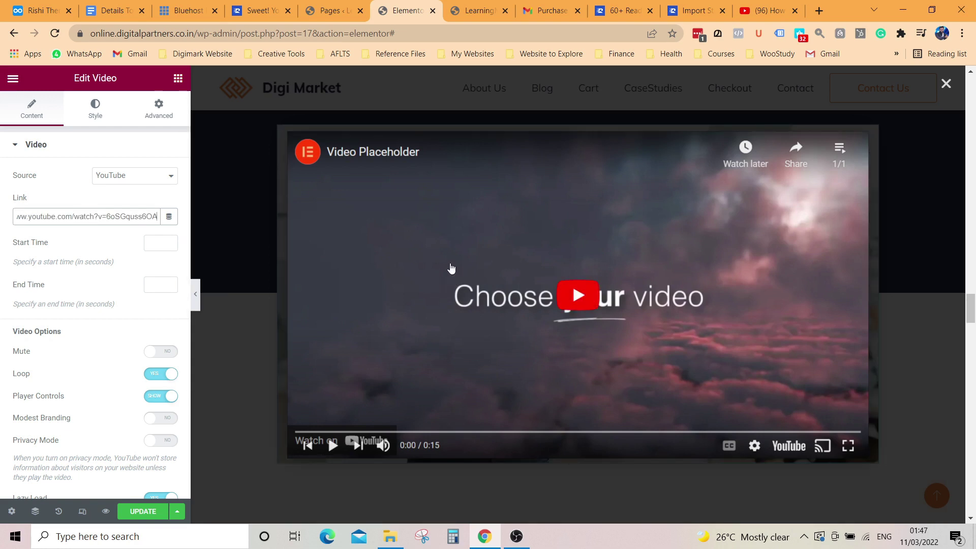
pyautogui.click(212, 343)
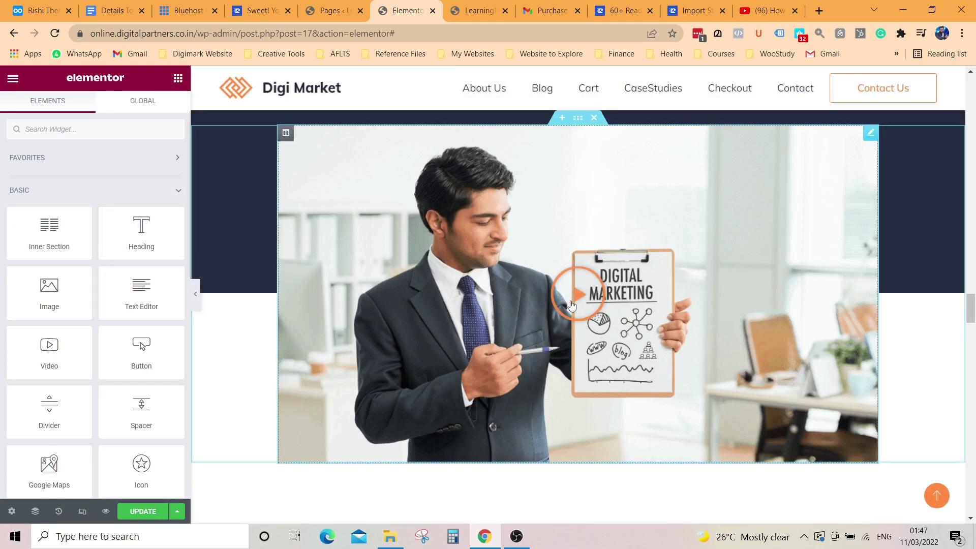
pyautogui.click(568, 312)
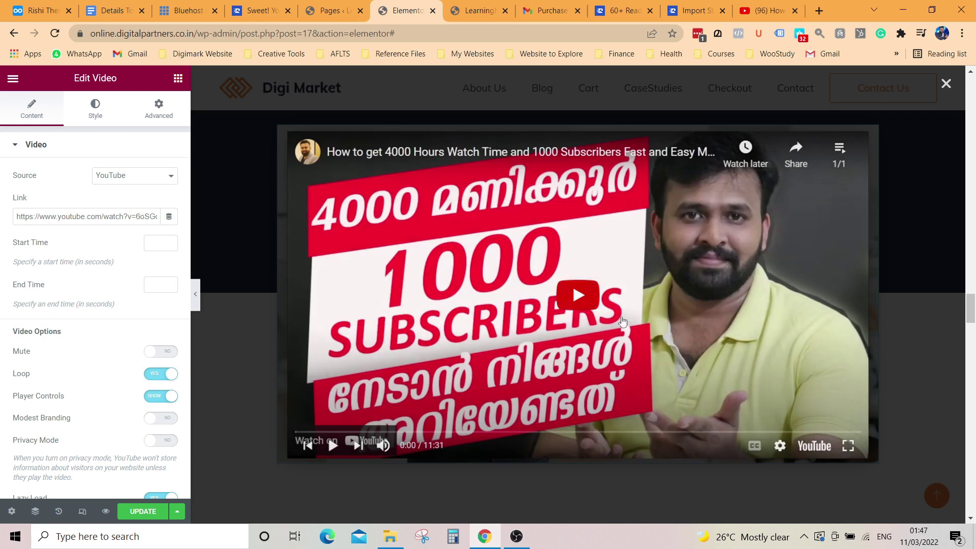
pyautogui.scroll(3, 270, 378)
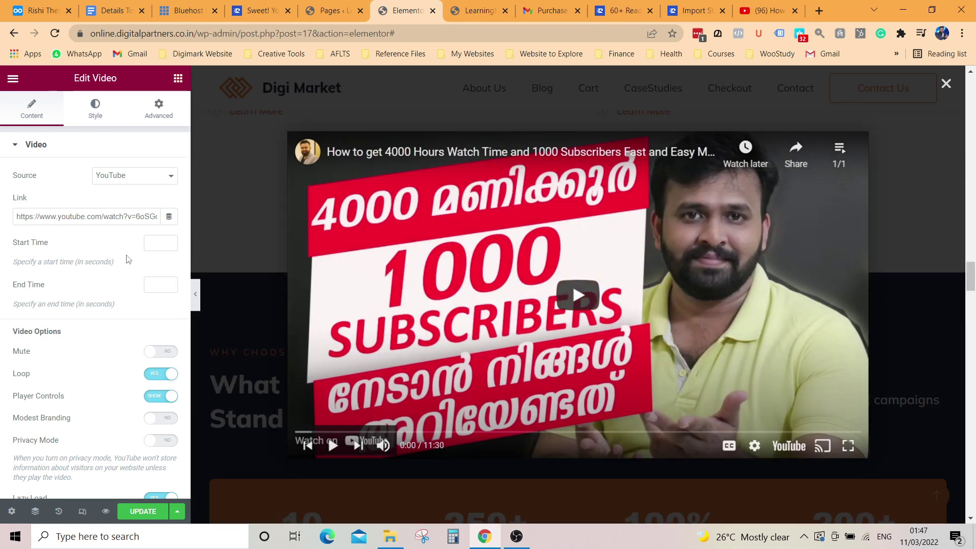
pyautogui.press('Escape')
pyautogui.scroll(-2, 570, 333)
pyautogui.scroll(-6, 570, 332)
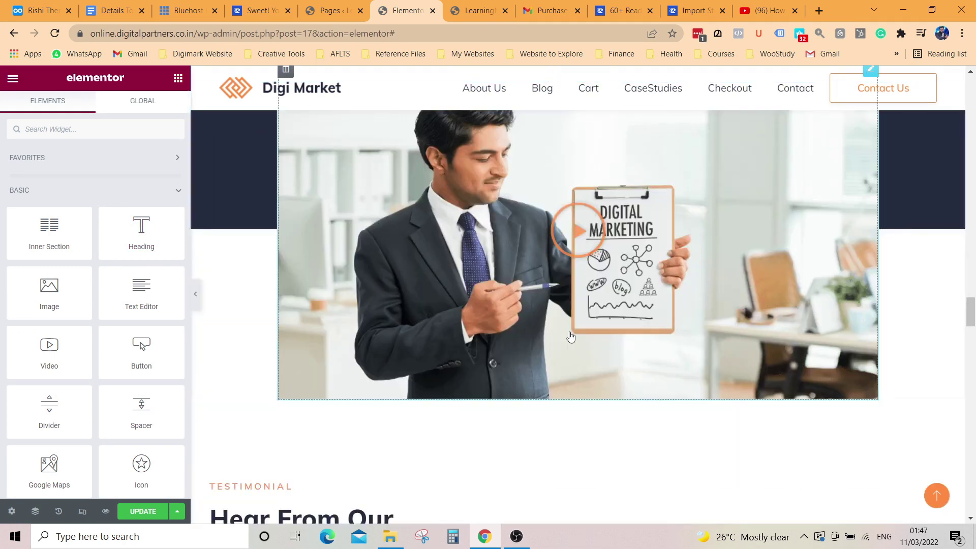
pyautogui.click(534, 258)
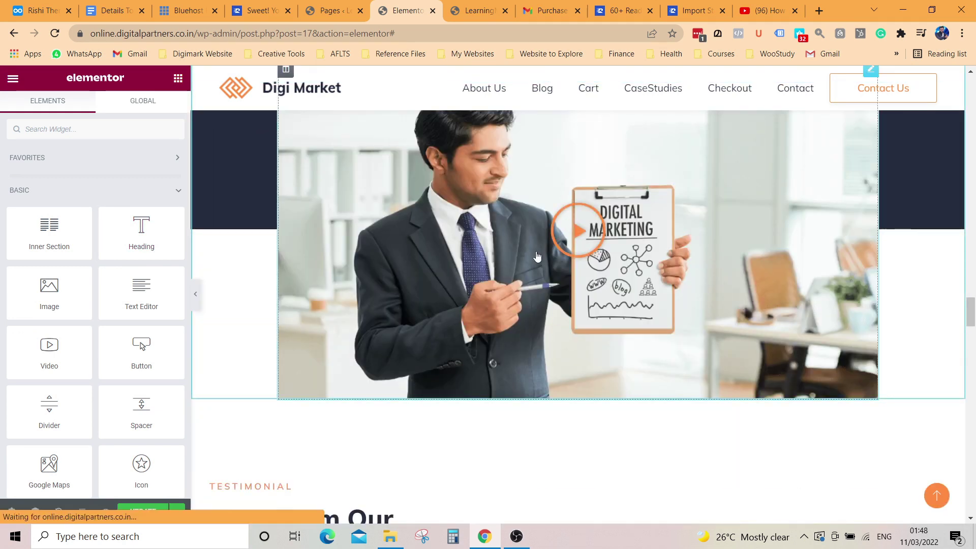
pyautogui.scroll(-3, 94, 356)
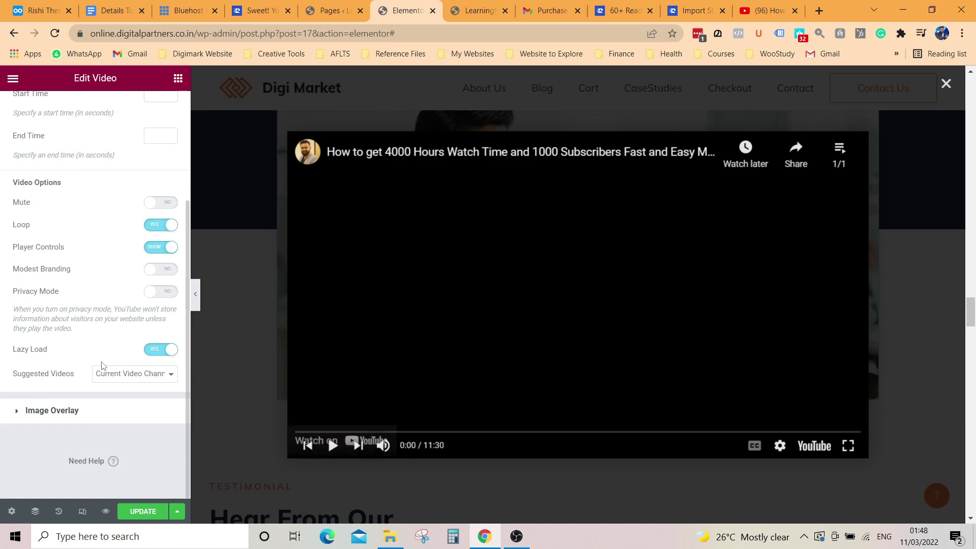
# Step: Upload the WhatsApp team photo from the computer as a new video overlay image
pyautogui.click(10, 415)
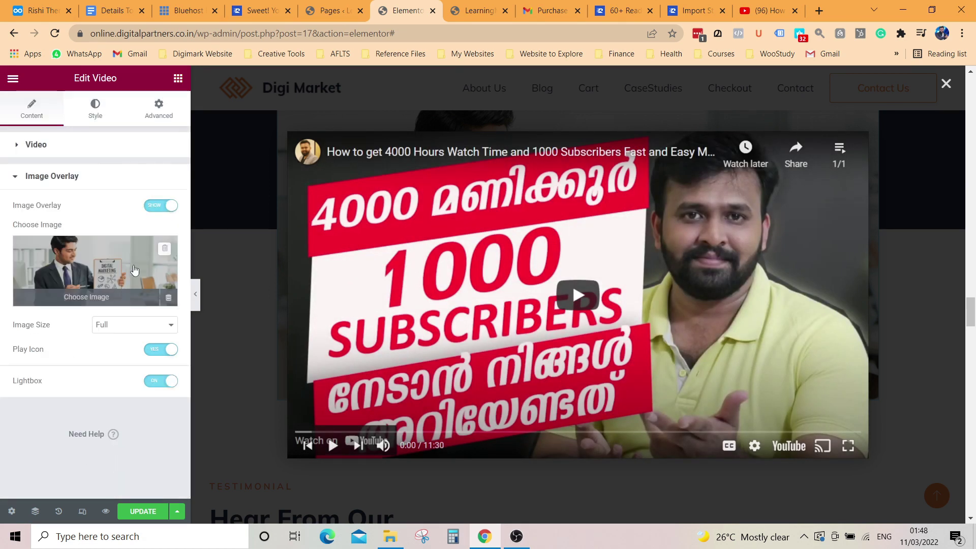
pyautogui.click(95, 299)
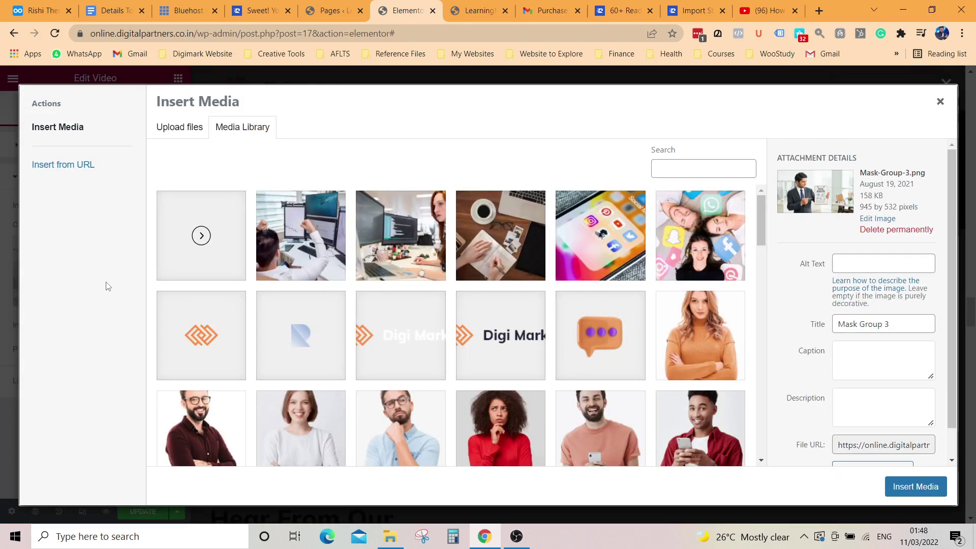
pyautogui.click(176, 130)
pyautogui.click(555, 300)
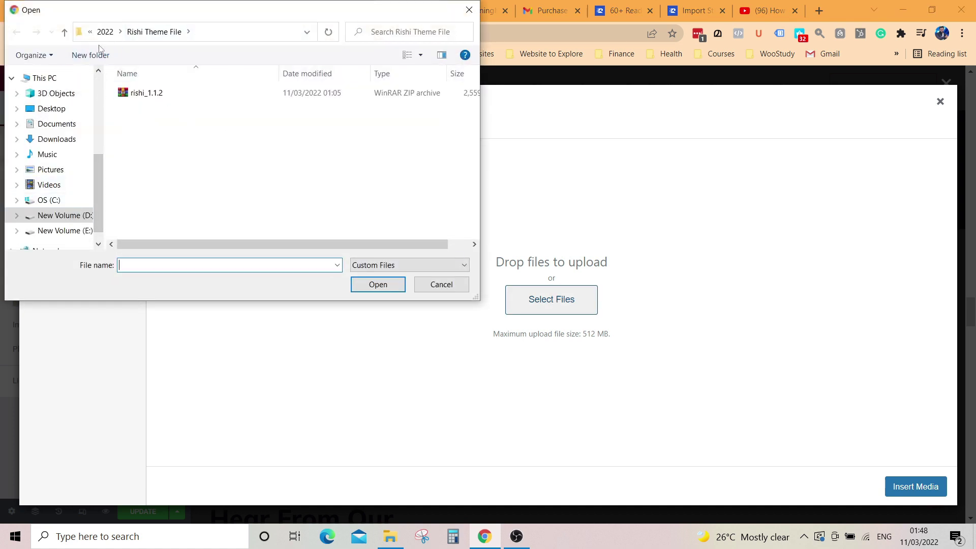
pyautogui.click(105, 33)
pyautogui.click(135, 33)
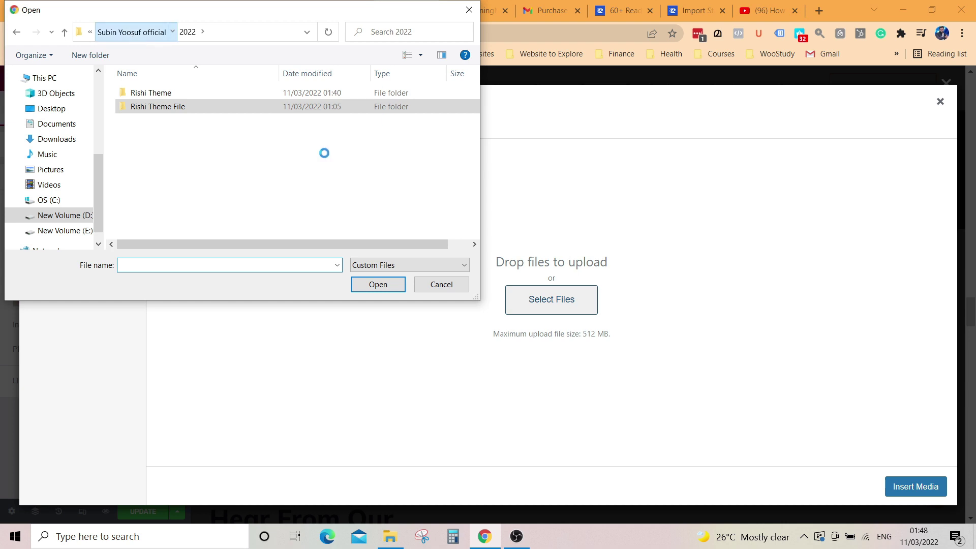
pyautogui.scroll(-10, 309, 153)
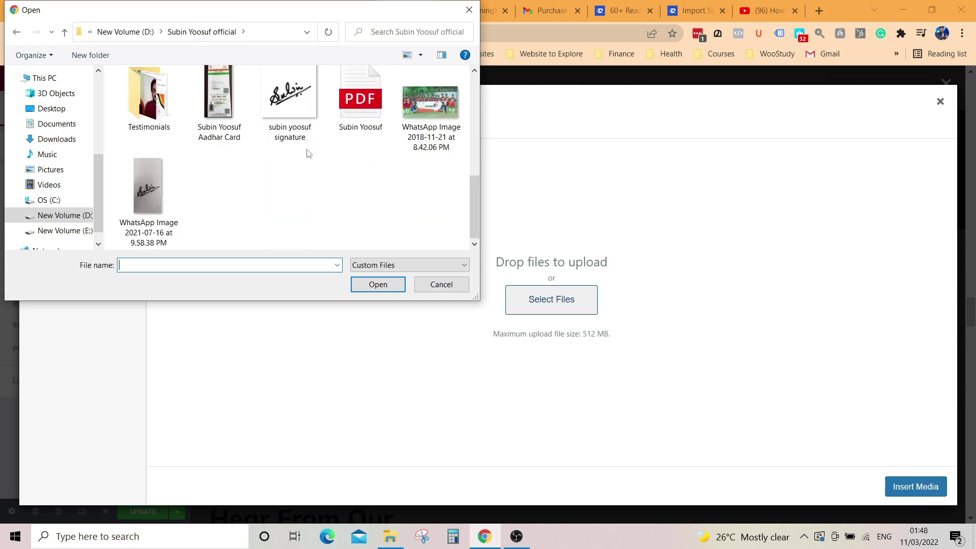
pyautogui.click(431, 102)
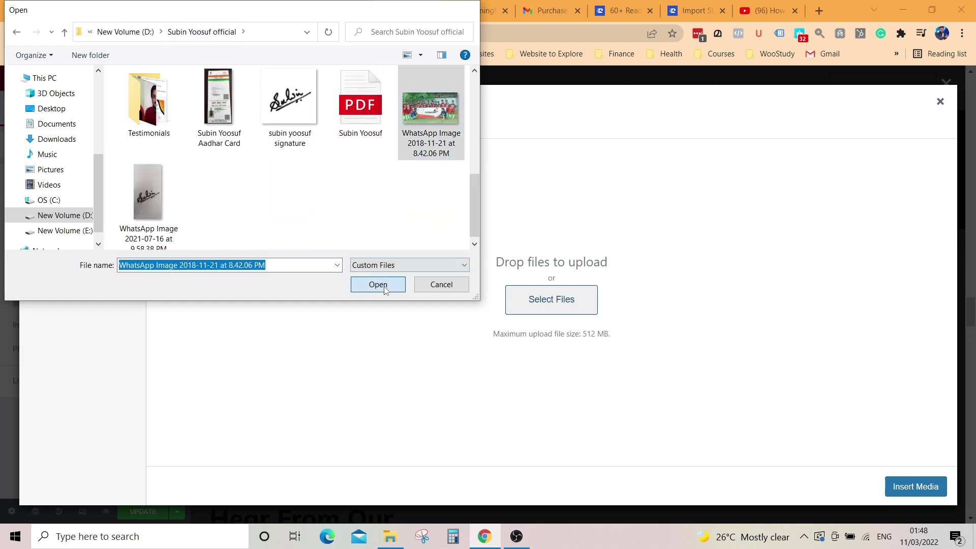
pyautogui.click(384, 285)
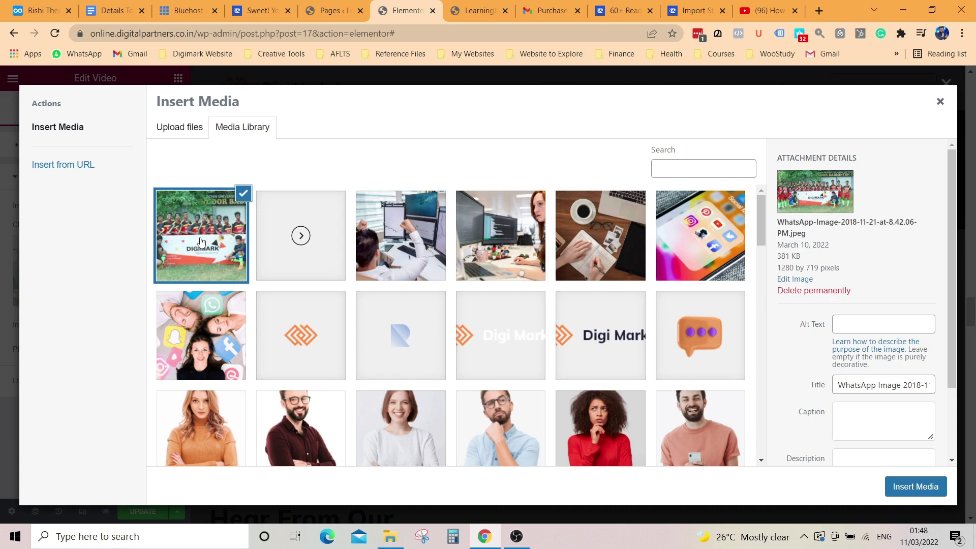
# Step: Insert the team photo as the video's Image Overlay and close the lightbox preview
pyautogui.click(906, 486)
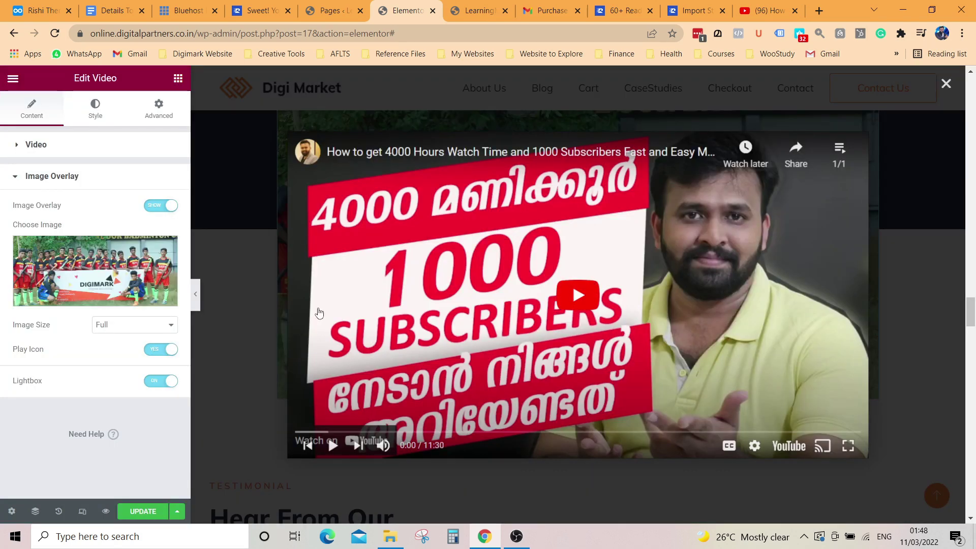
pyautogui.click(209, 312)
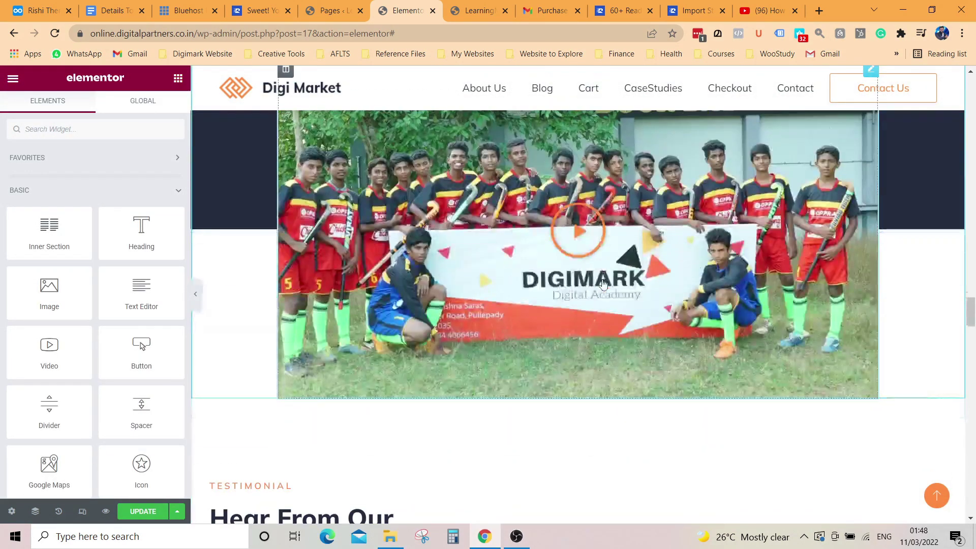
pyautogui.scroll(2, 604, 284)
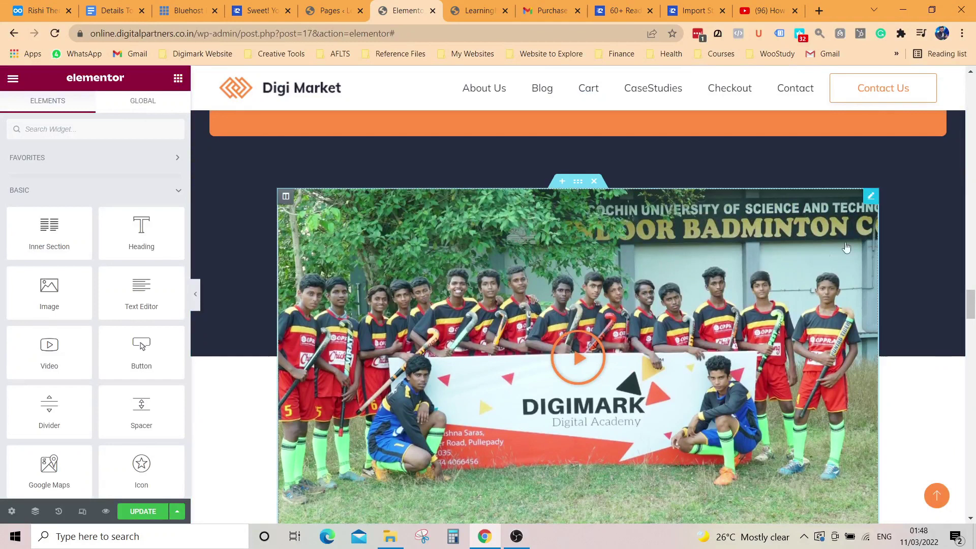
pyautogui.scroll(-4, 587, 360)
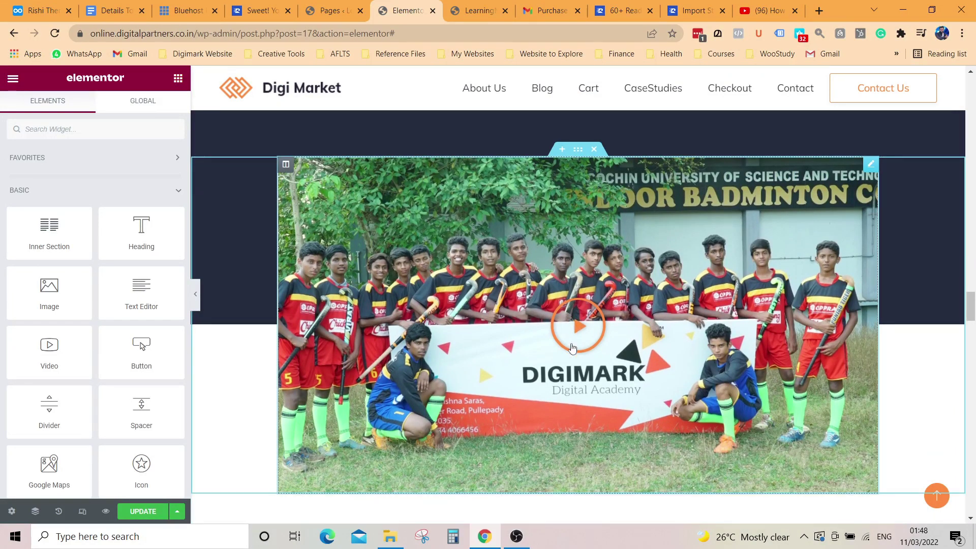
pyautogui.scroll(-3, 98, 359)
pyautogui.scroll(-1, 285, 356)
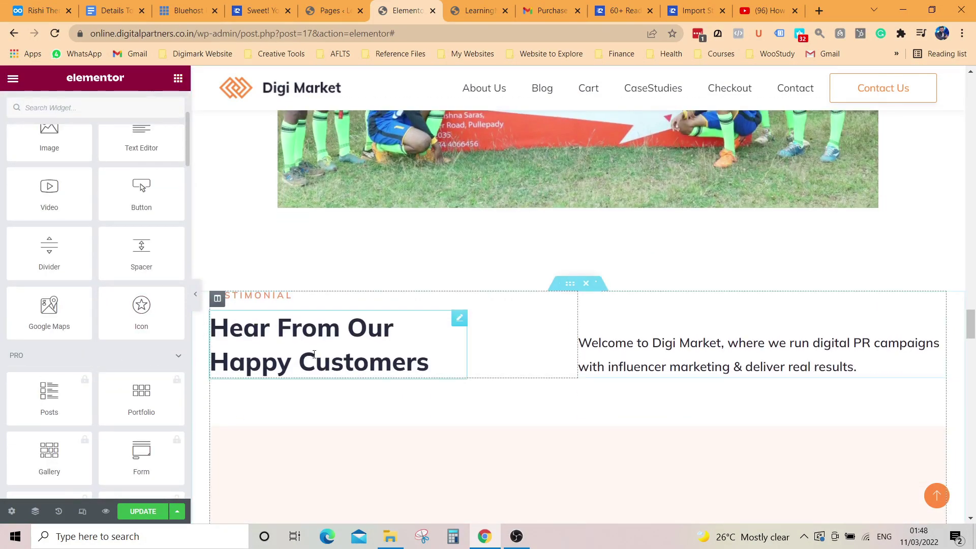
# Step: Try Theme Color 1, Secondary, Accent, orange and grey global colours on the heading
pyautogui.click(285, 343)
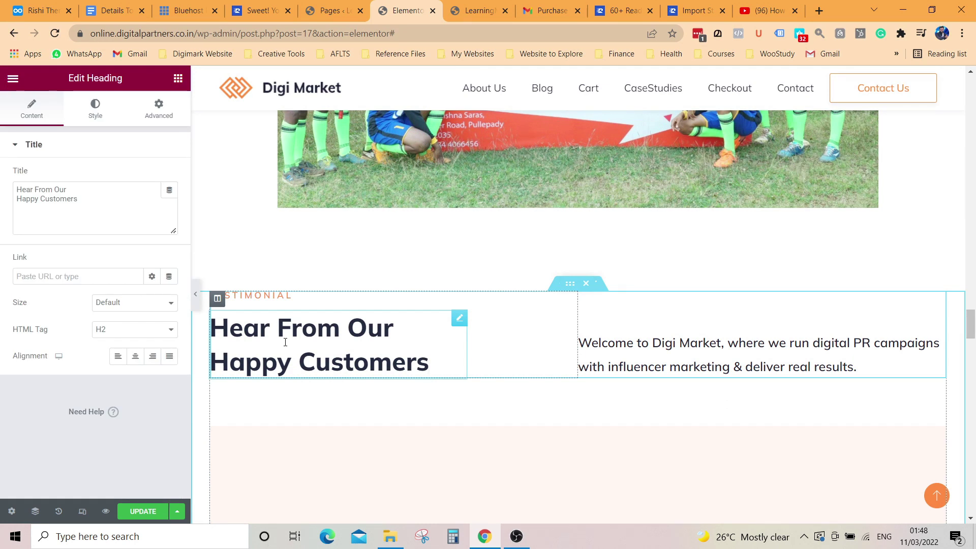
pyautogui.click(94, 116)
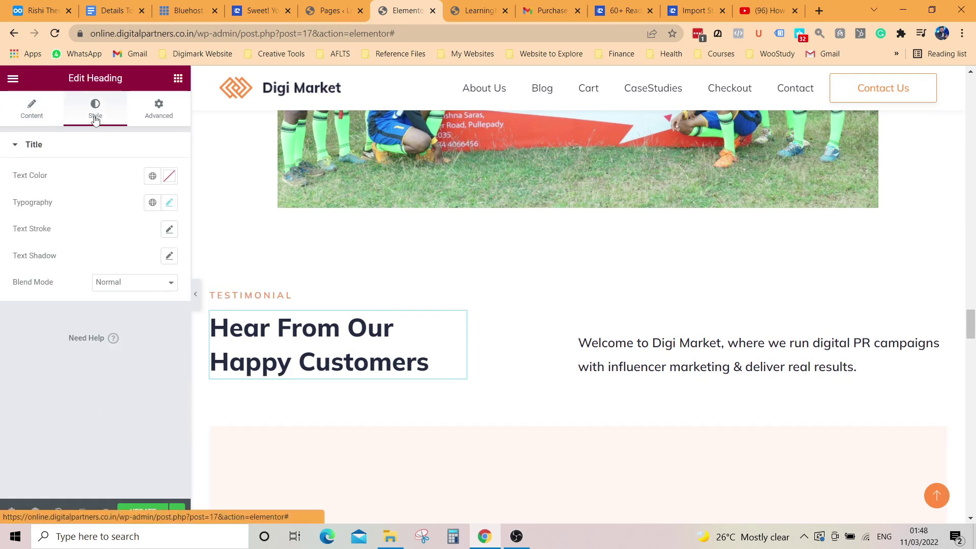
pyautogui.click(152, 175)
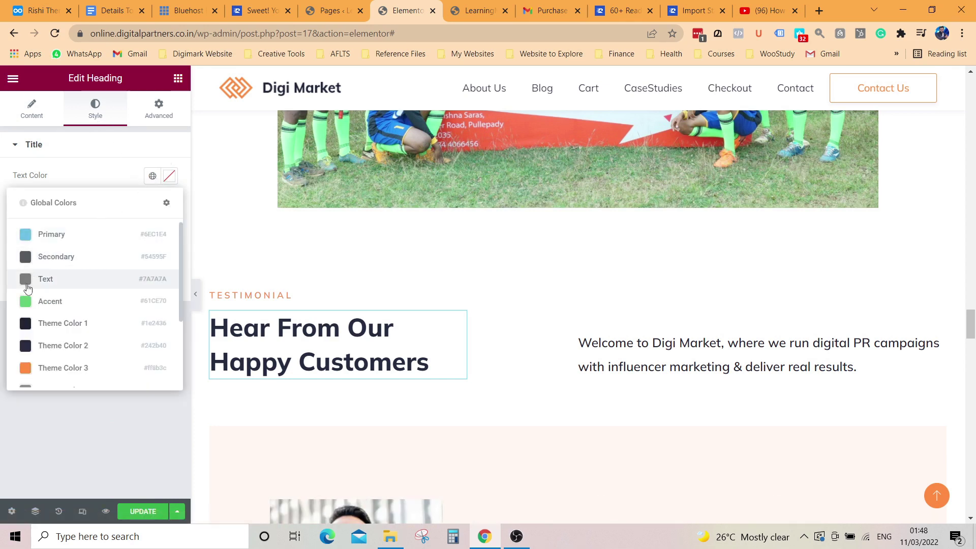
pyautogui.click(26, 325)
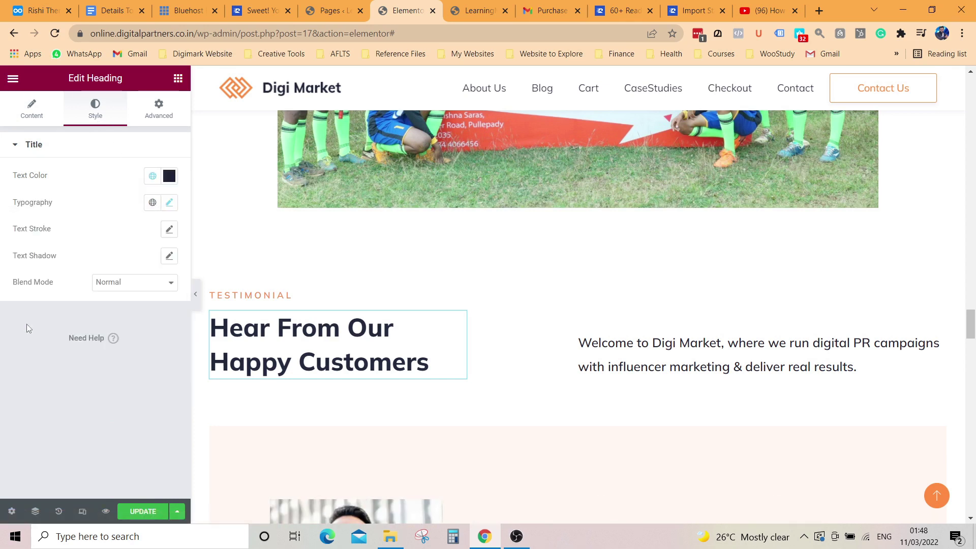
pyautogui.click(153, 177)
pyautogui.click(27, 257)
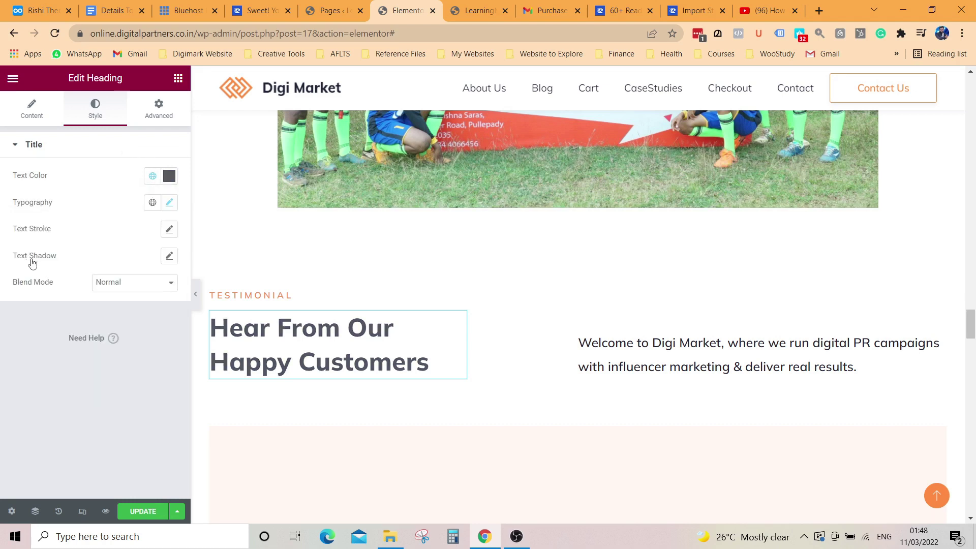
pyautogui.click(169, 176)
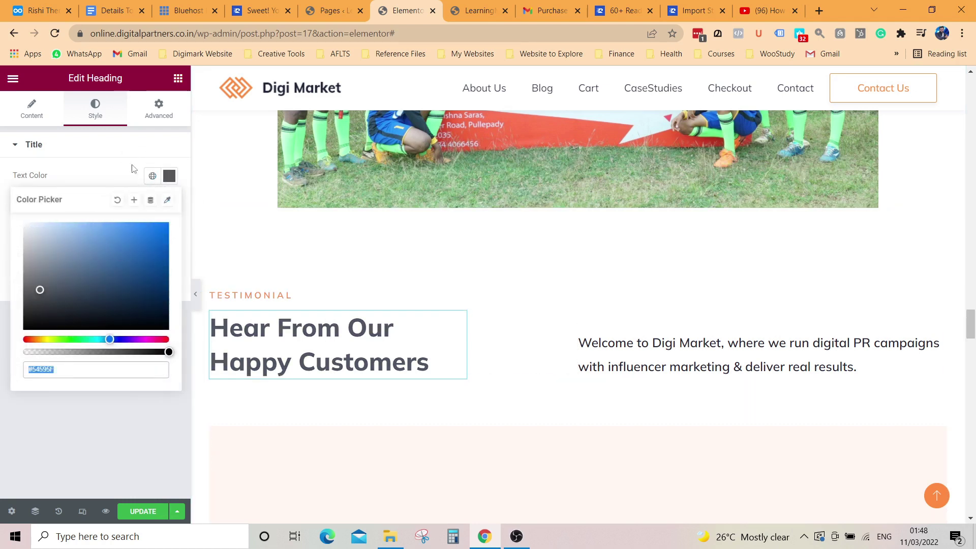
pyautogui.click(152, 177)
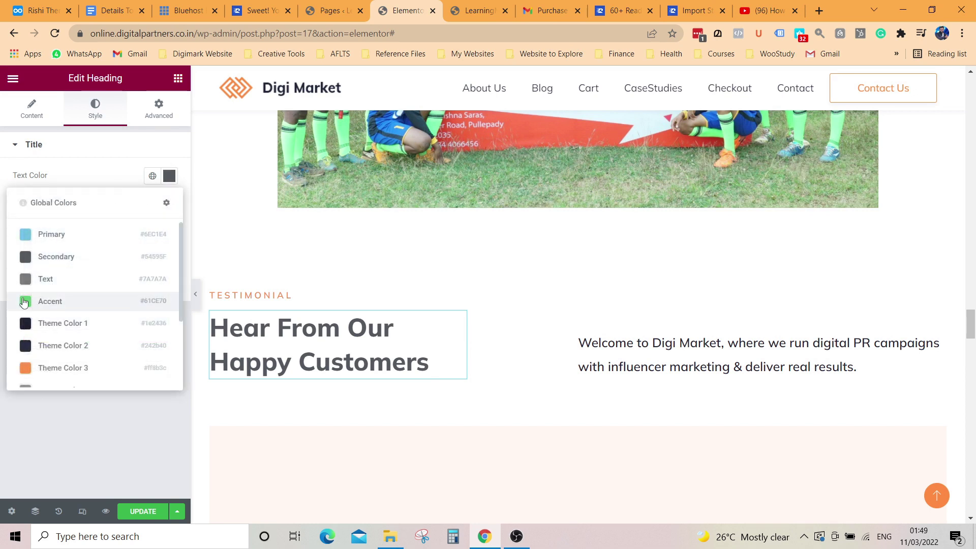
pyautogui.click(32, 300)
pyautogui.click(170, 175)
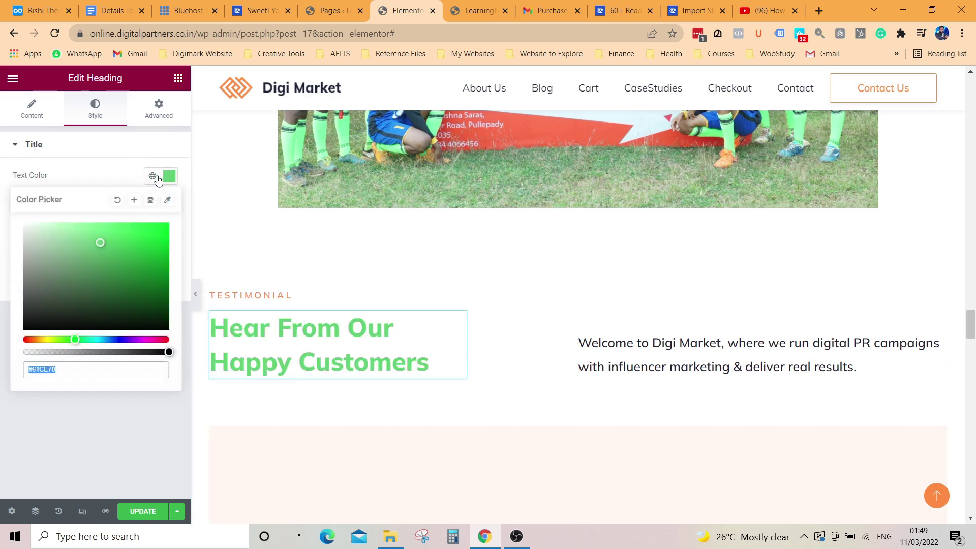
pyautogui.click(152, 177)
pyautogui.click(23, 369)
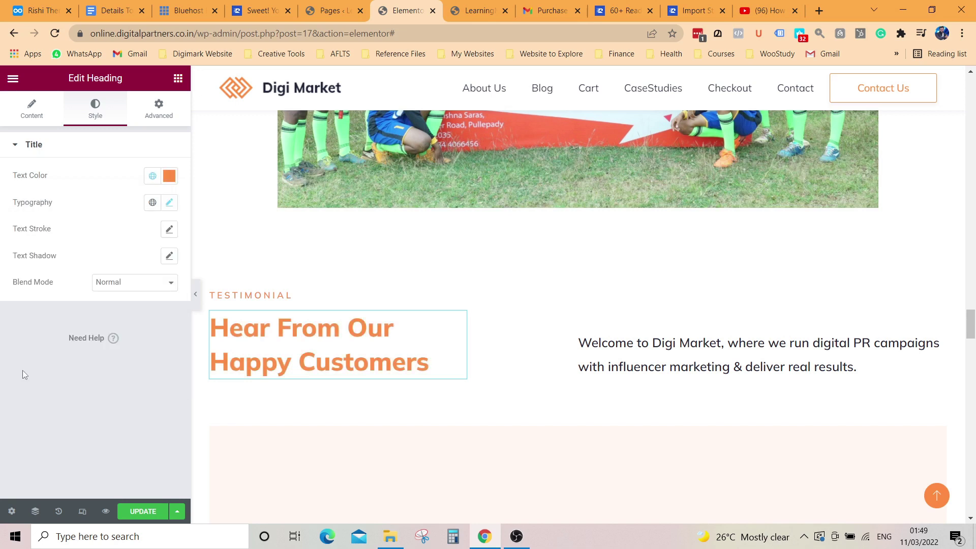
pyautogui.click(153, 176)
pyautogui.scroll(-1, 65, 356)
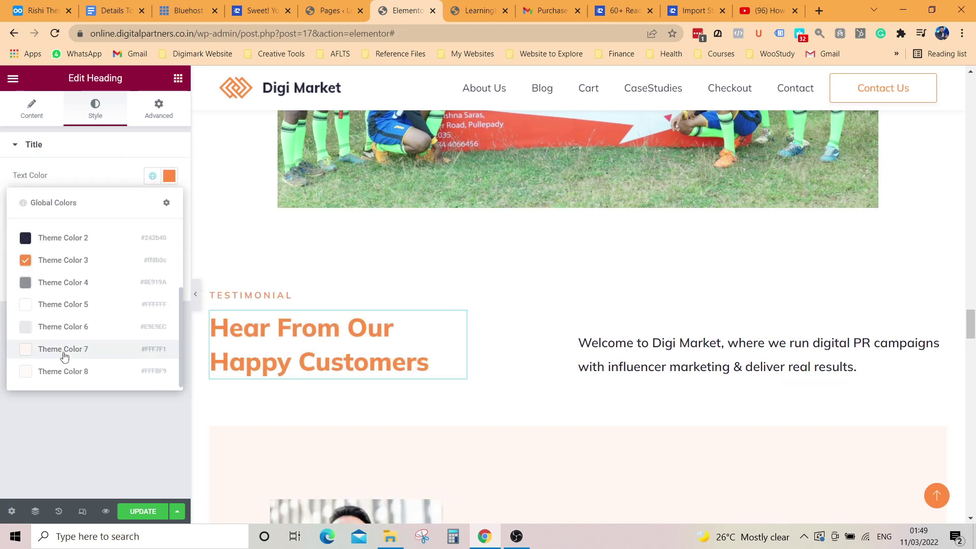
pyautogui.click(23, 284)
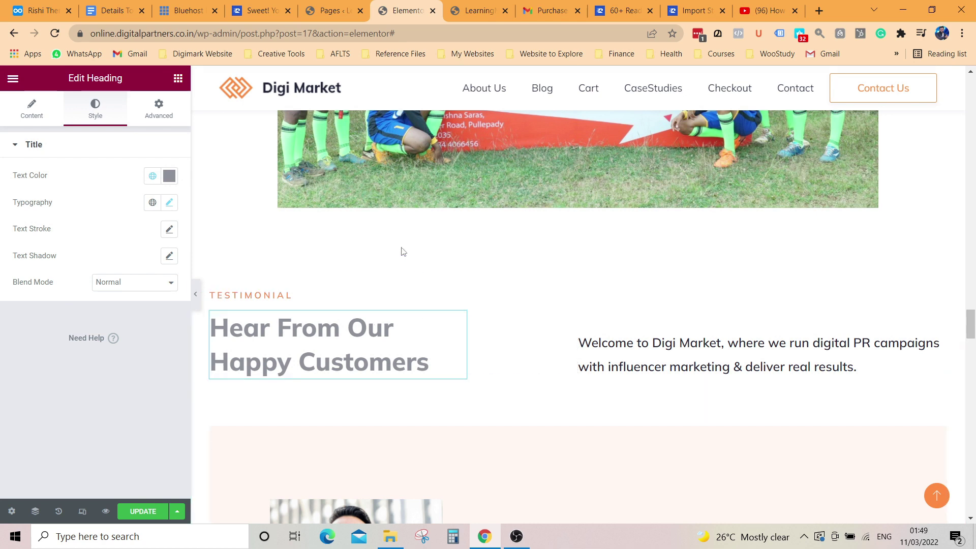
# Step: Set the heading text colour to dark navy #010D2F in the colour picker
pyautogui.click(169, 176)
pyautogui.click(156, 236)
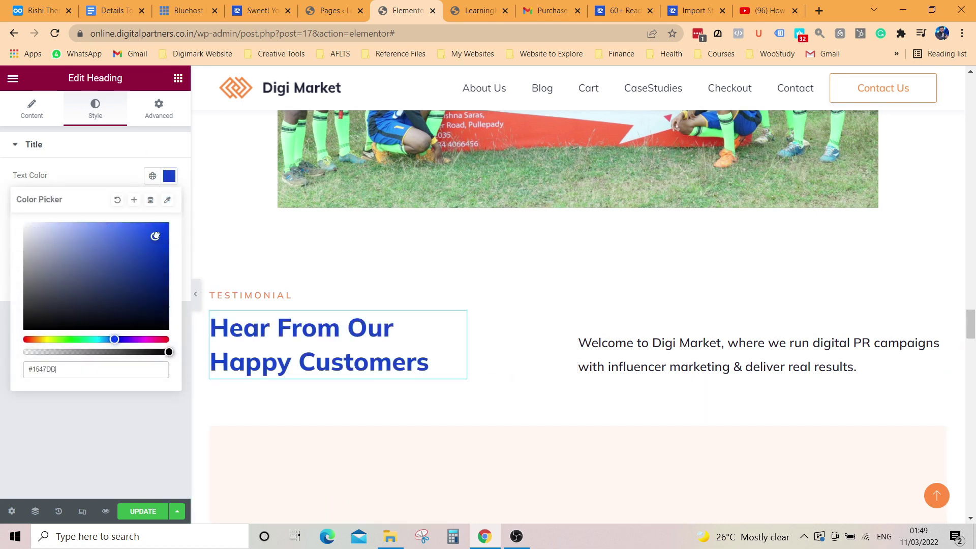
pyautogui.moveTo(156, 242); pyautogui.dragTo(165, 311)
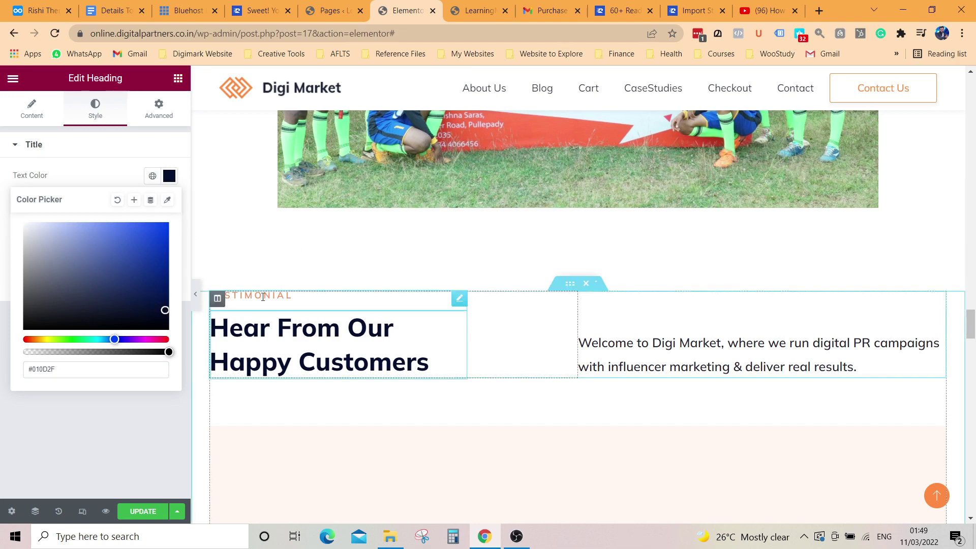
pyautogui.click(255, 293)
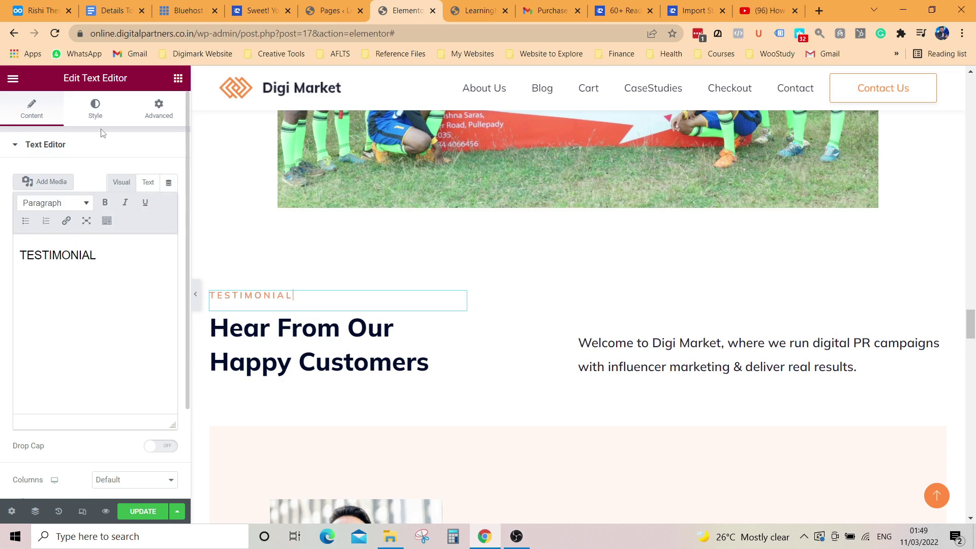
# Step: Recolour the TESTIMONIAL label from orange to dark pink #AB073F, after briefly trying black
pyautogui.click(95, 106)
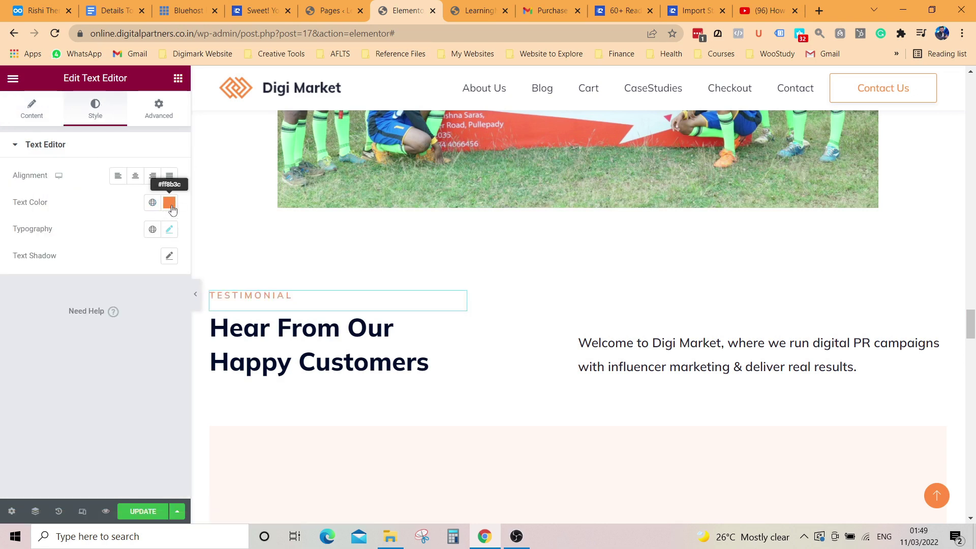
pyautogui.click(169, 203)
pyautogui.moveTo(144, 338); pyautogui.dragTo(150, 375)
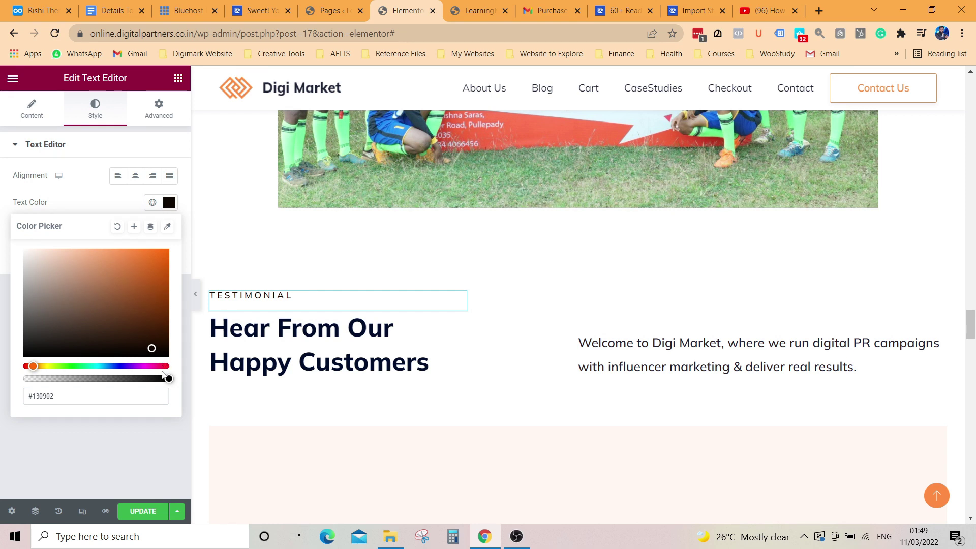
pyautogui.click(161, 366)
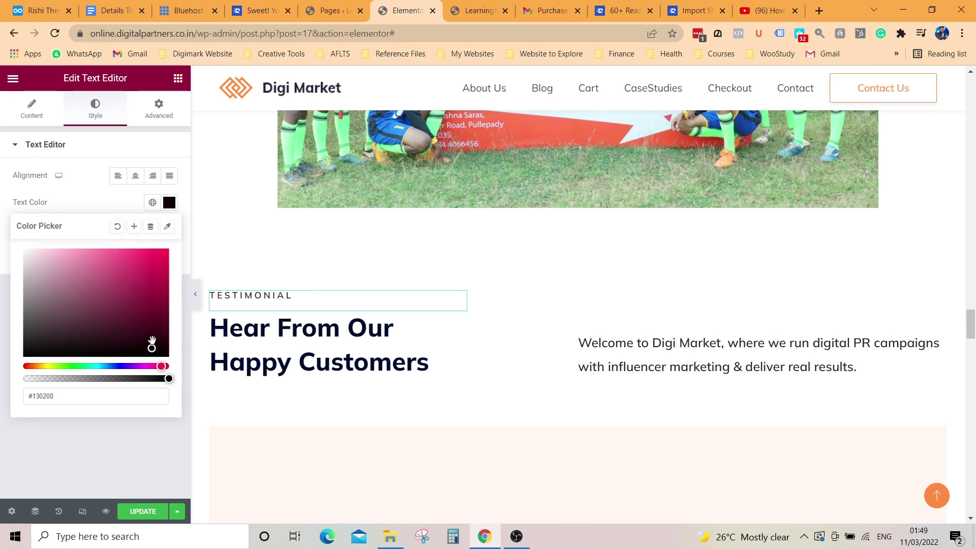
pyautogui.moveTo(161, 263); pyautogui.dragTo(162, 284)
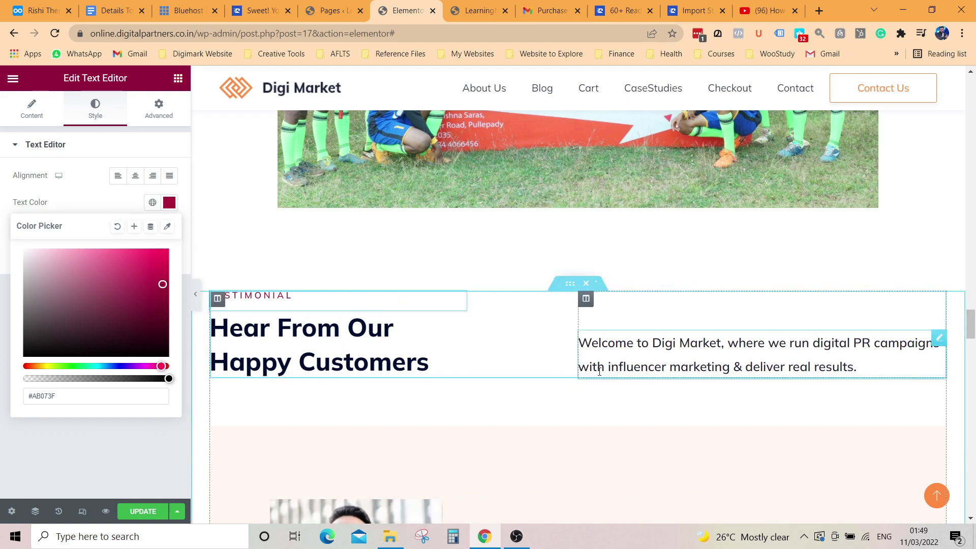
pyautogui.click(641, 360)
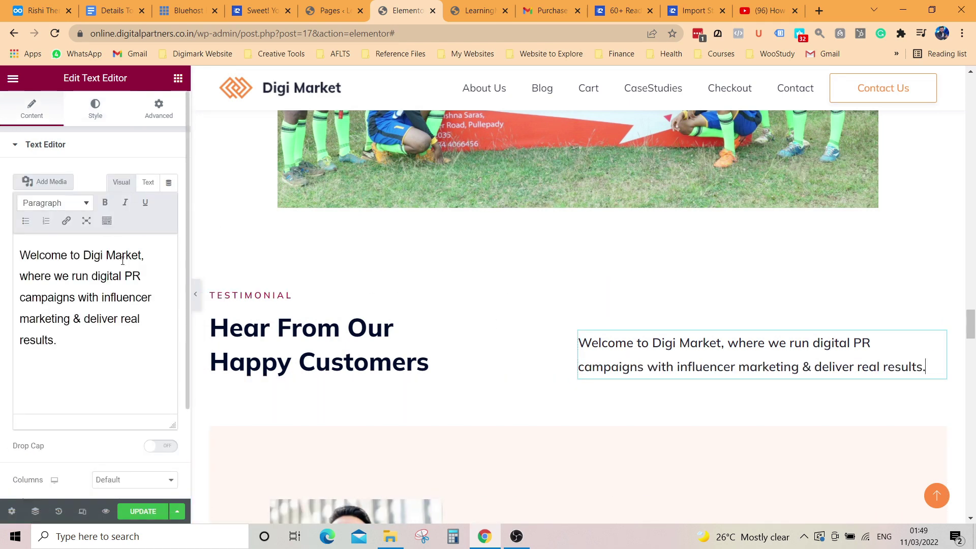
# Step: Try the Secondary and Text global fonts on the welcome paragraph, then apply Accent
pyautogui.click(94, 111)
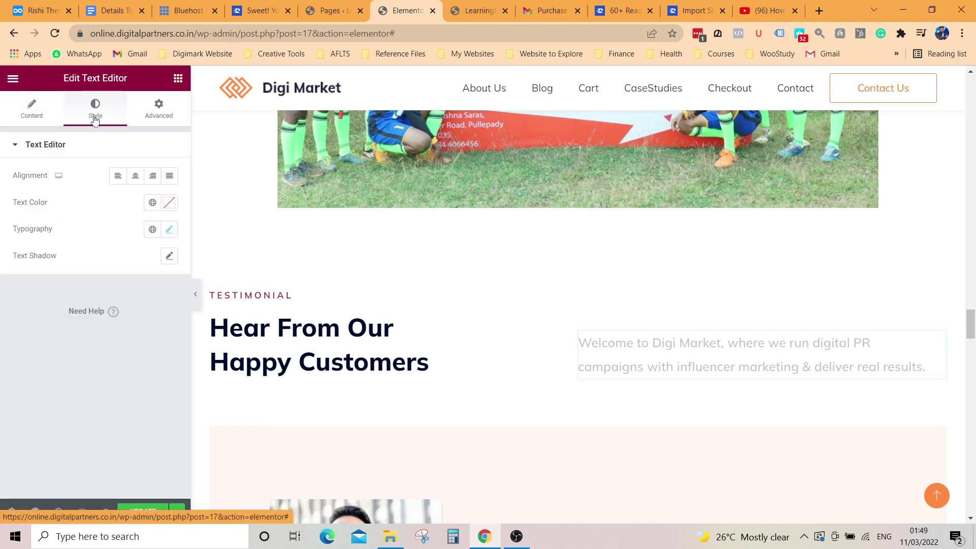
pyautogui.click(168, 230)
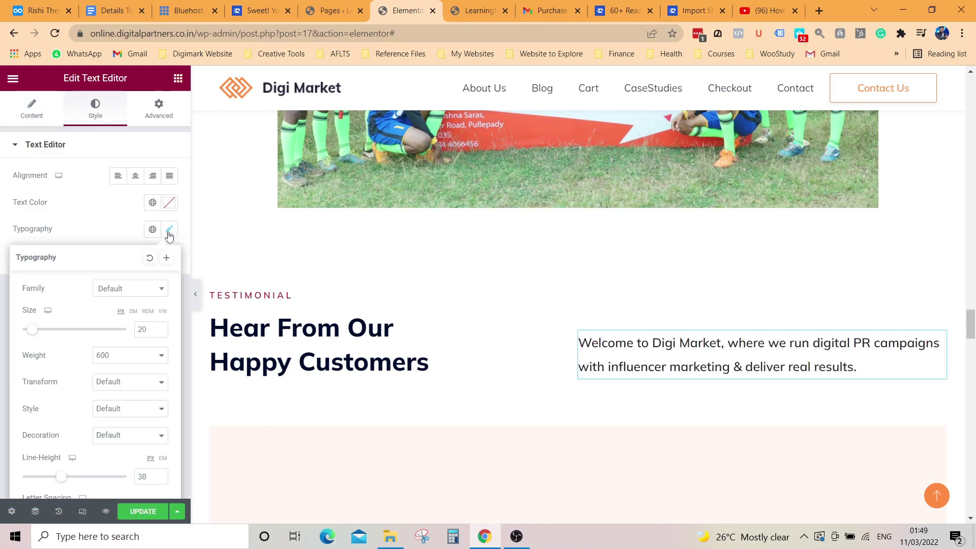
pyautogui.click(169, 230)
pyautogui.click(152, 229)
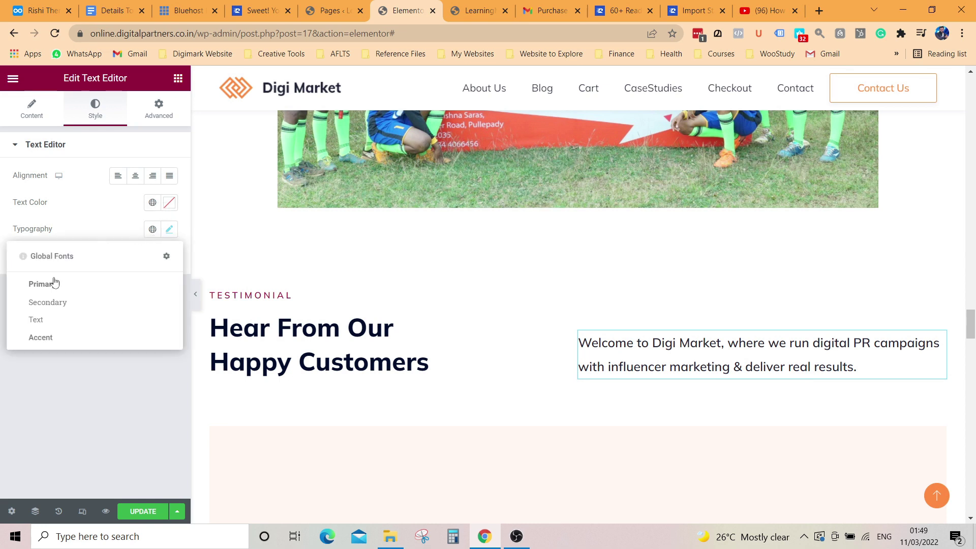
pyautogui.click(68, 308)
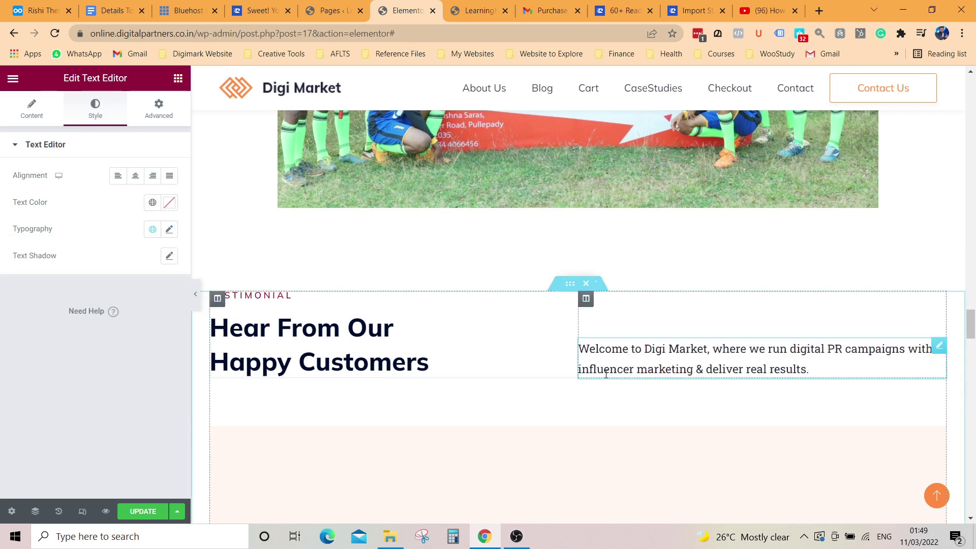
pyautogui.click(153, 230)
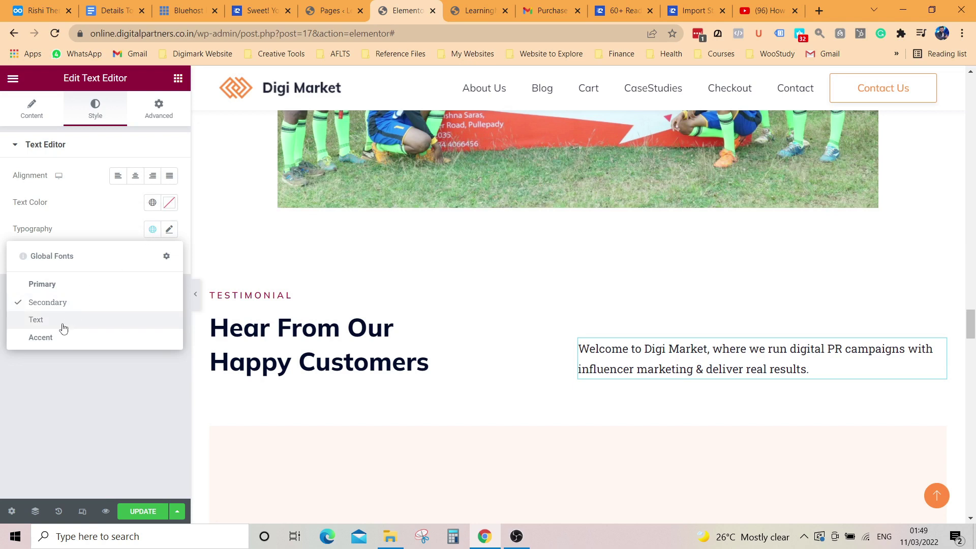
pyautogui.click(62, 324)
pyautogui.click(153, 229)
pyautogui.click(94, 336)
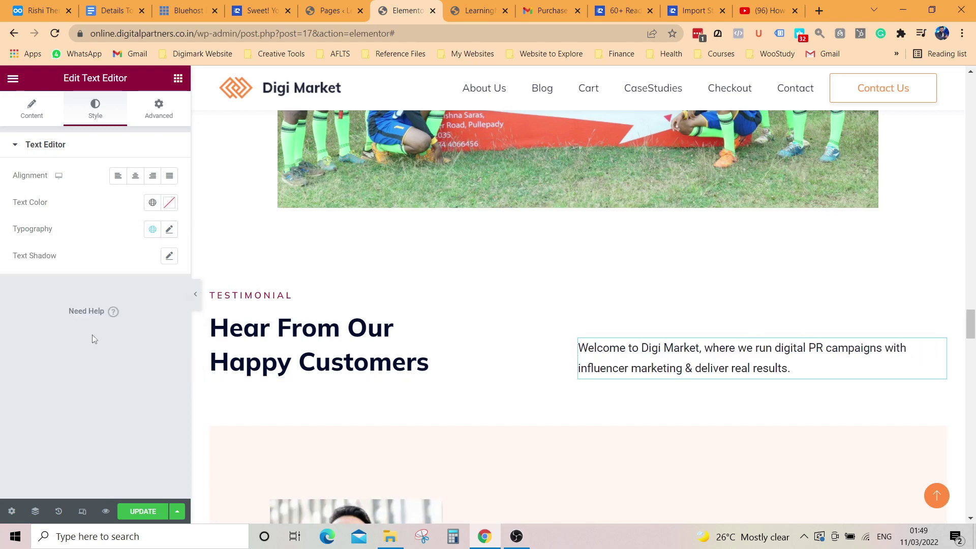
pyautogui.click(152, 230)
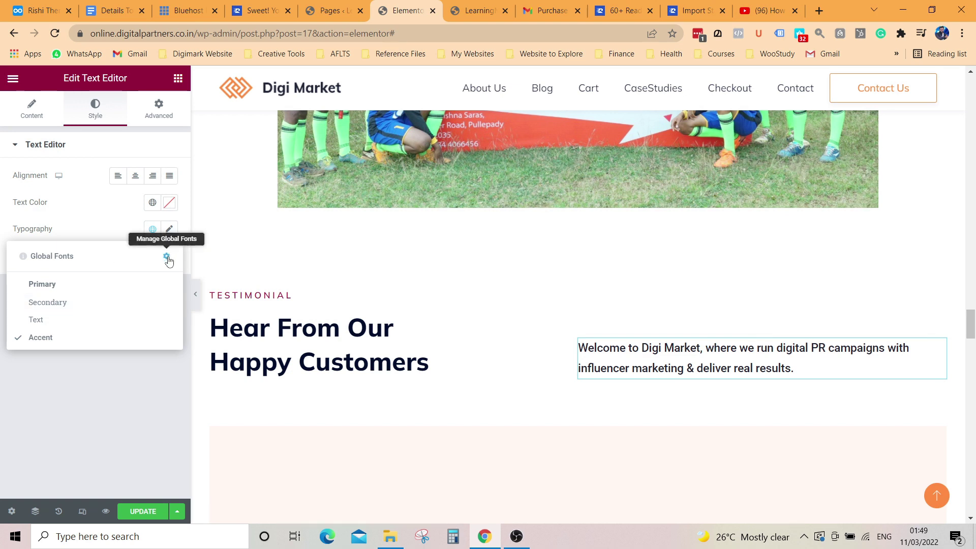
pyautogui.click(166, 256)
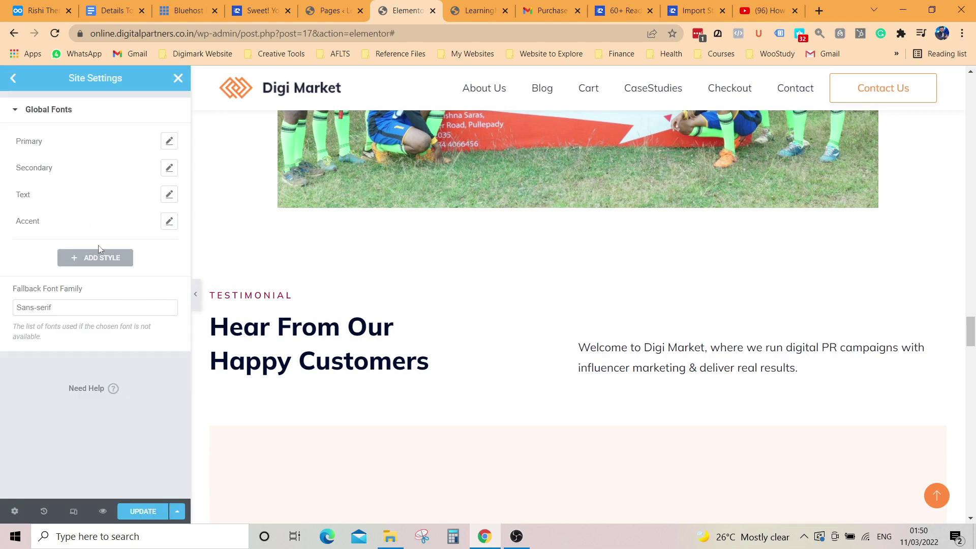
pyautogui.click(80, 307)
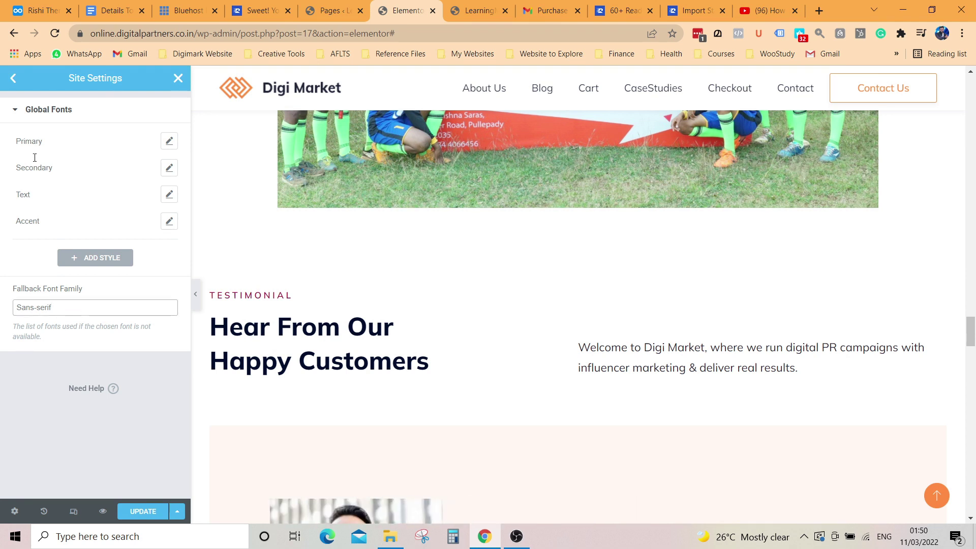
pyautogui.click(12, 79)
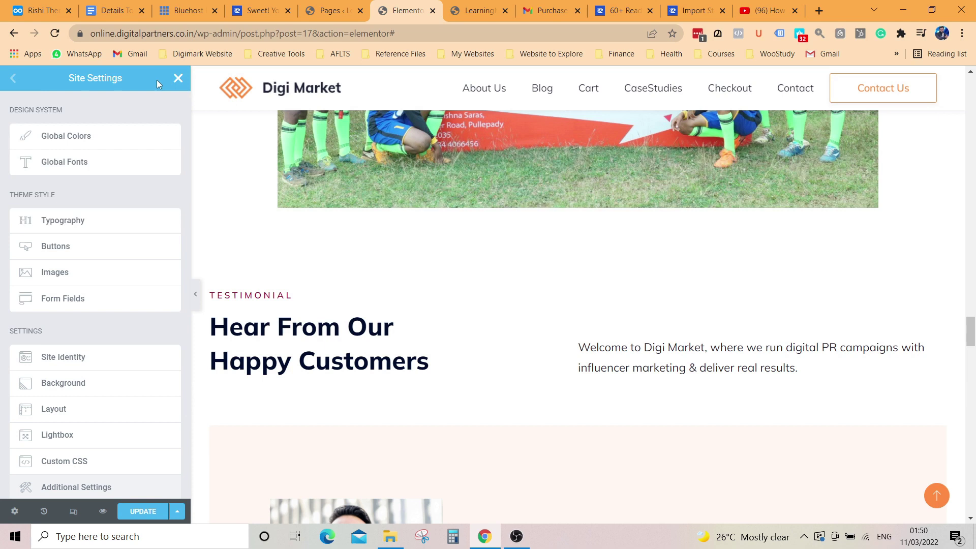
pyautogui.click(177, 80)
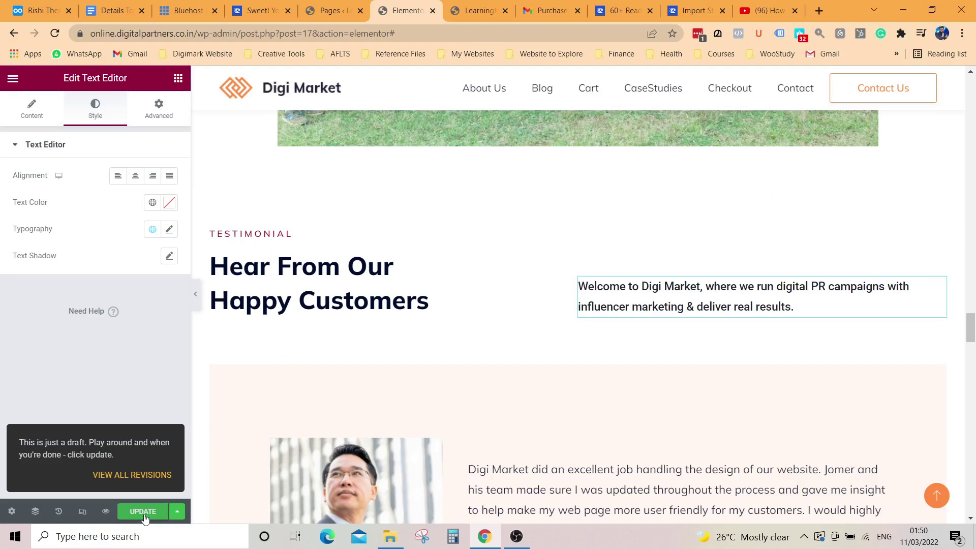
# Step: Save the page, then delete the 'Our Regular Updated Blog Posts' heading block
pyautogui.click(144, 512)
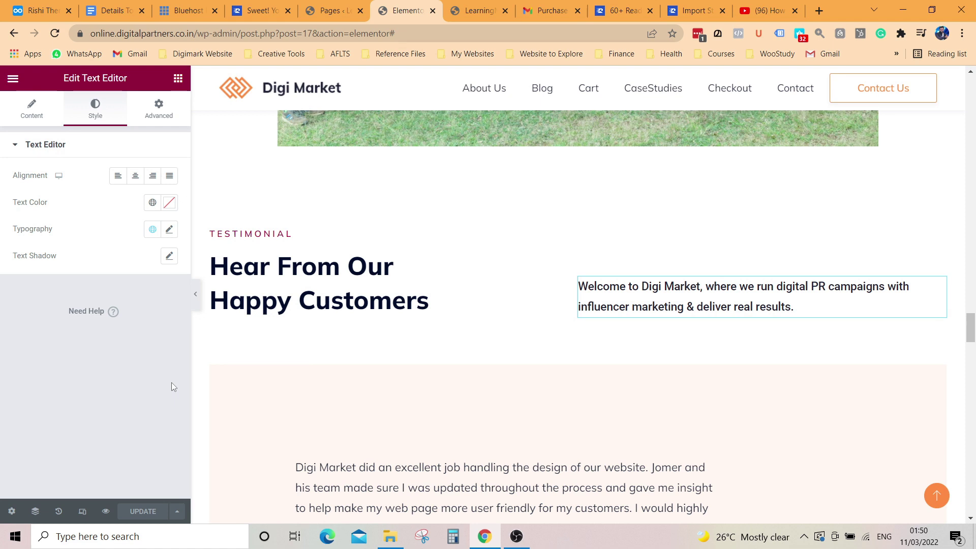
pyautogui.click(310, 96)
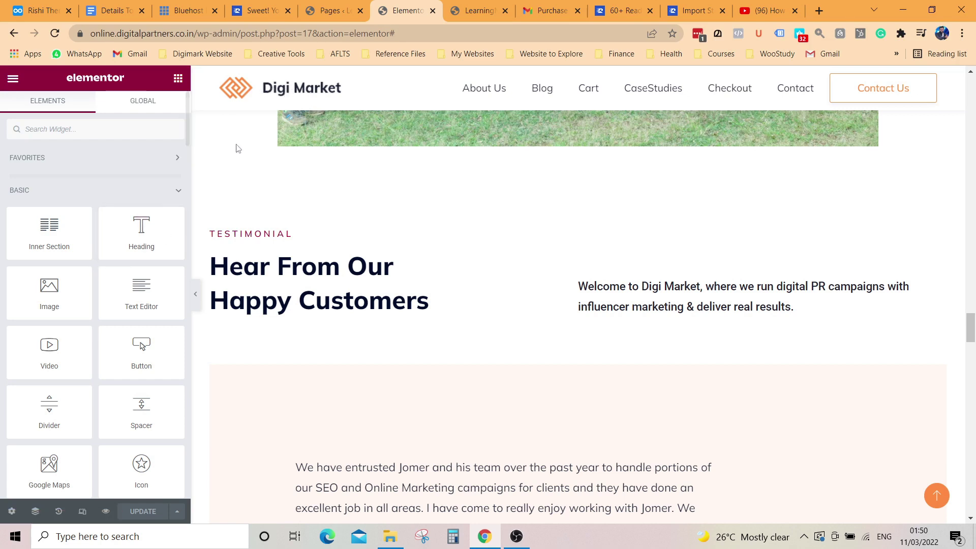
pyautogui.scroll(-10, 448, 300)
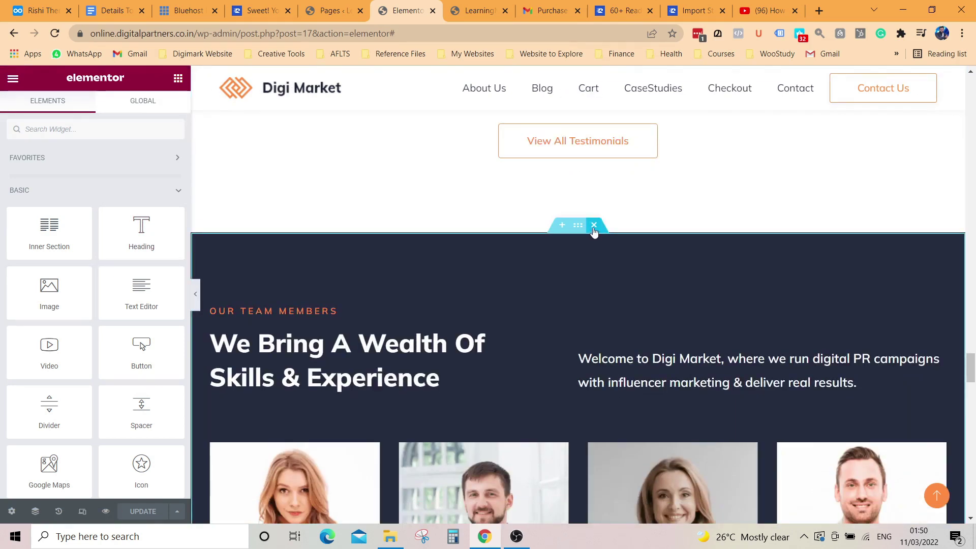
pyautogui.scroll(-15, 590, 246)
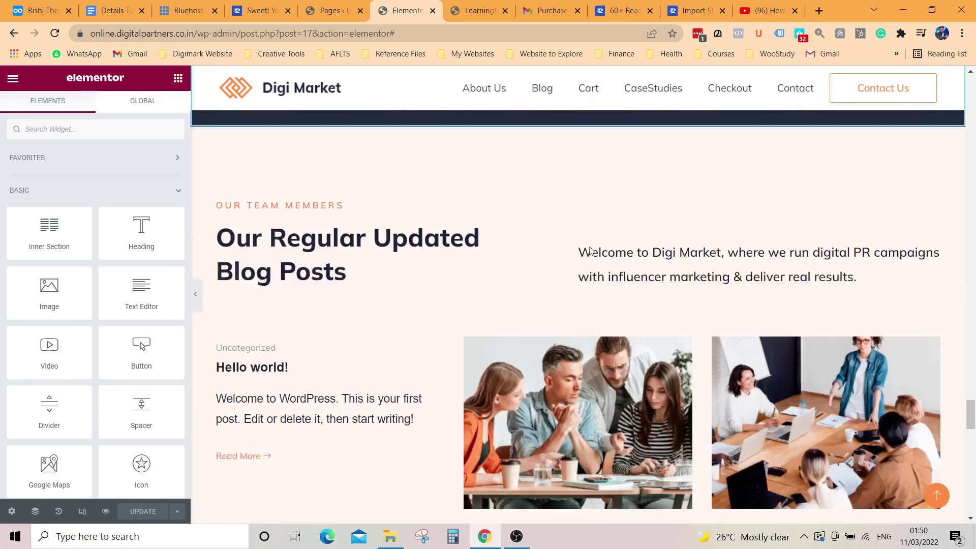
pyautogui.scroll(5, 522, 253)
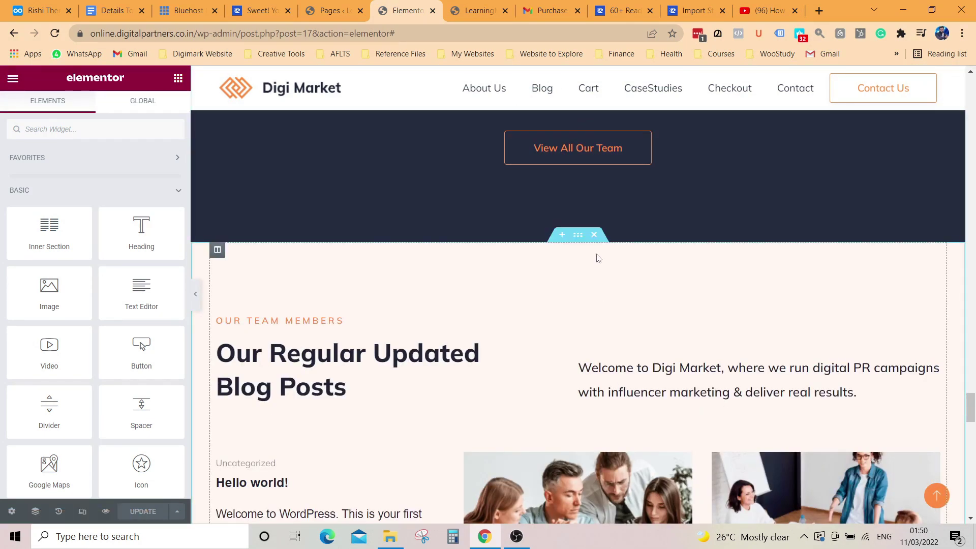
pyautogui.click(588, 310)
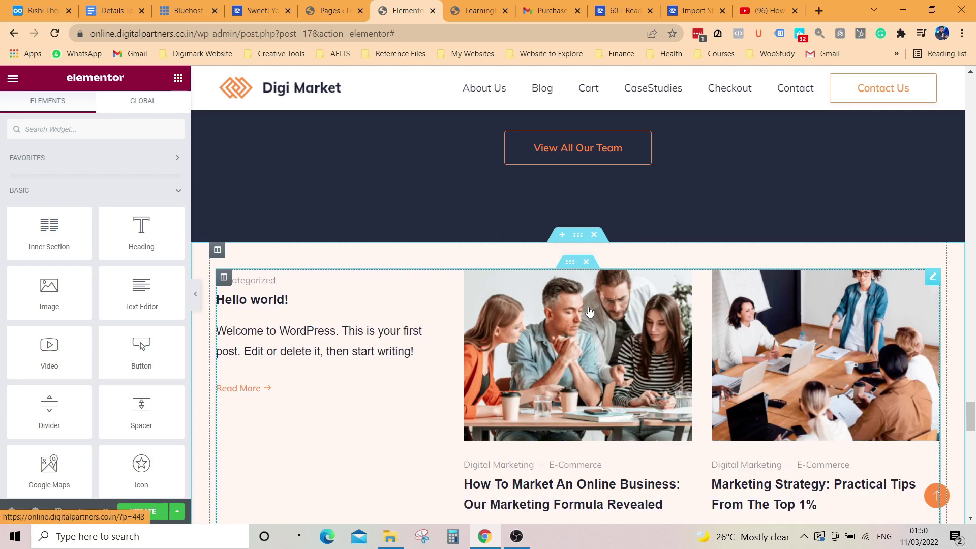
pyautogui.scroll(-5, 593, 302)
pyautogui.scroll(-6, 593, 302)
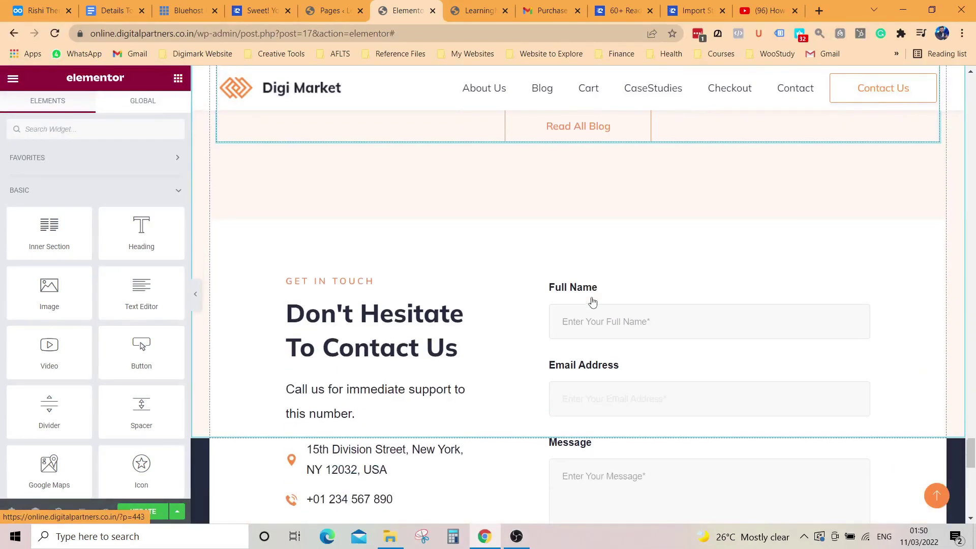
pyautogui.scroll(12, 593, 301)
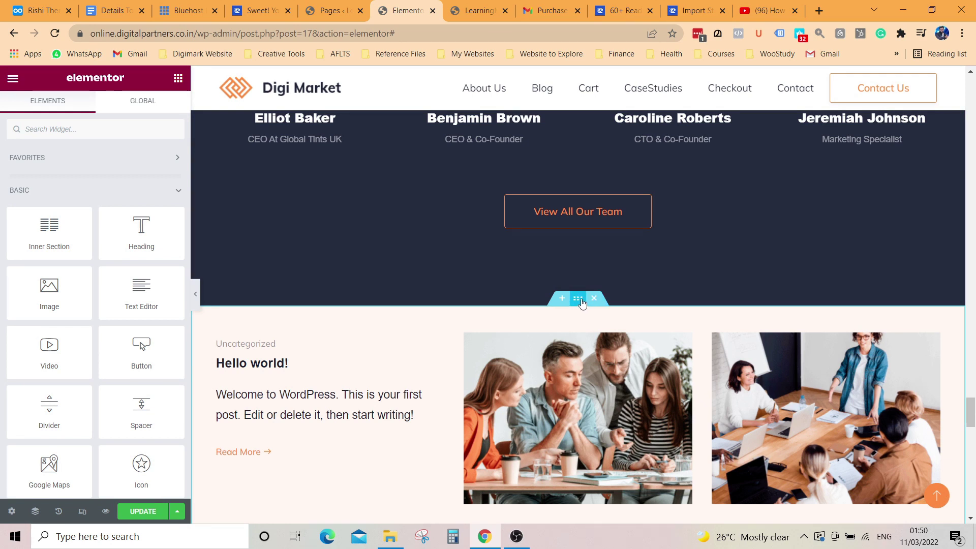
# Step: Insert a new single-column section above the blog posts
pyautogui.click(562, 299)
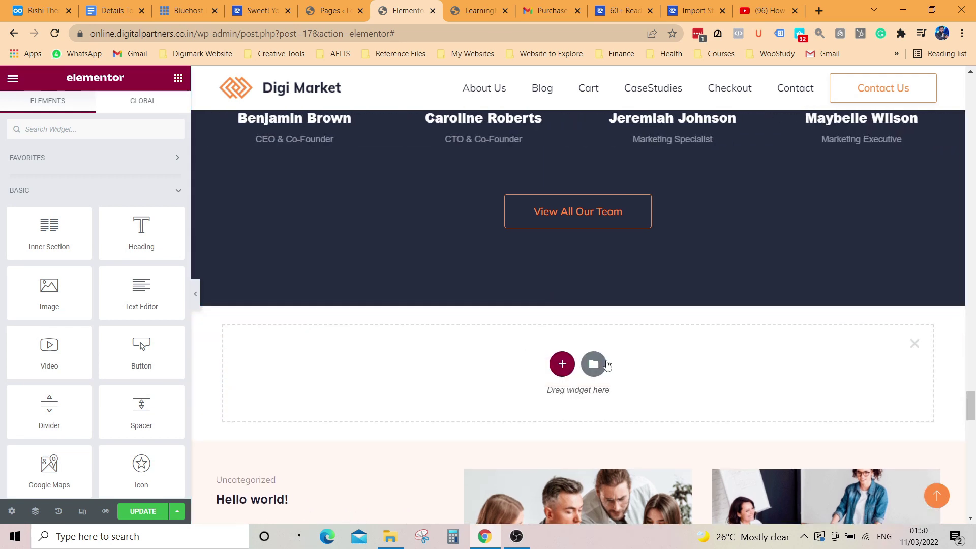
pyautogui.click(563, 364)
pyautogui.scroll(-1, 408, 331)
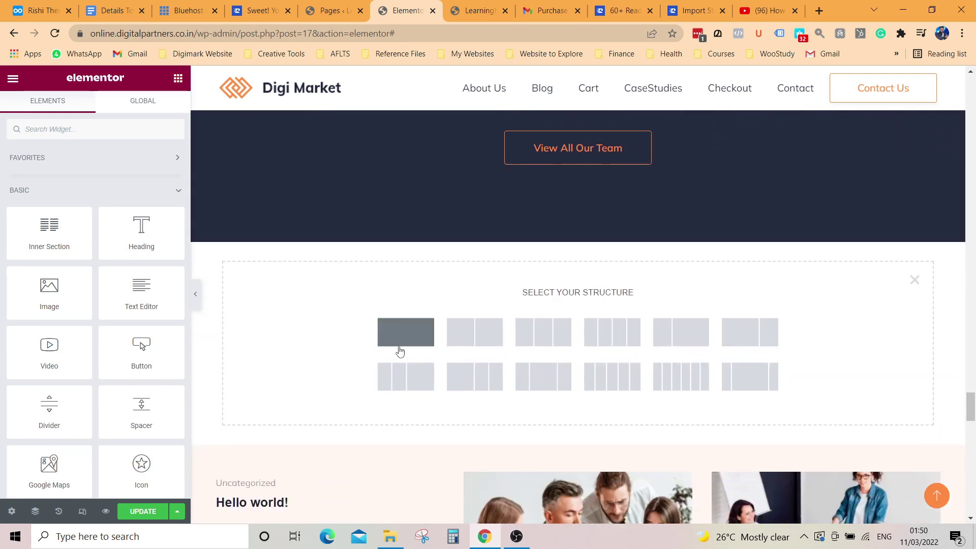
pyautogui.click(407, 334)
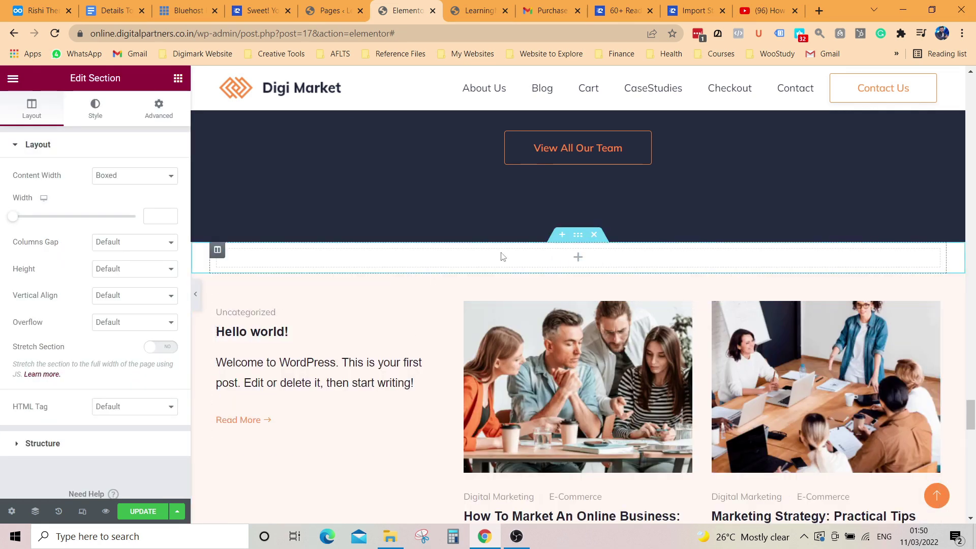
# Step: Add a heading reading 'Learn Digital Be Digital - Digimark Academy' and save the page
pyautogui.click(579, 259)
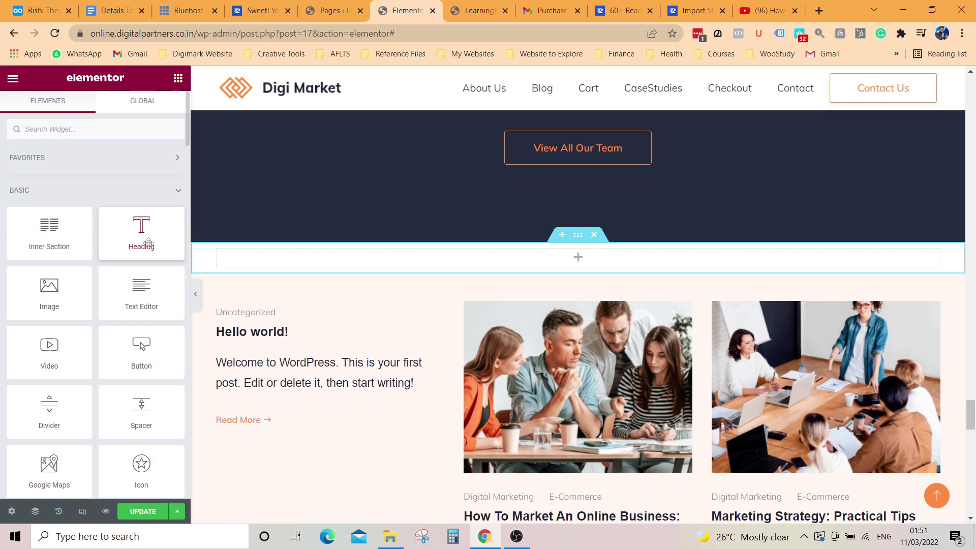
pyautogui.moveTo(148, 243); pyautogui.dragTo(582, 262)
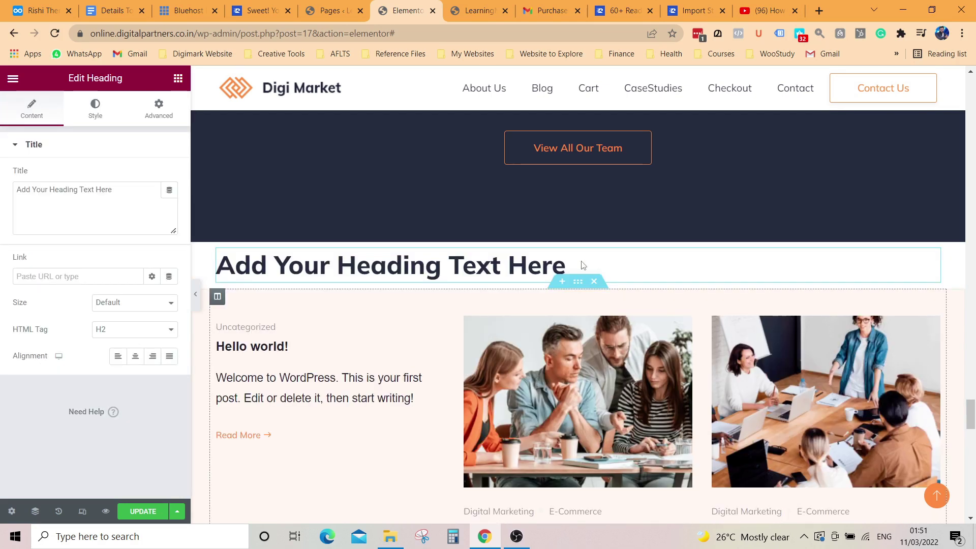
pyautogui.hotkey('ctrl', 'a')
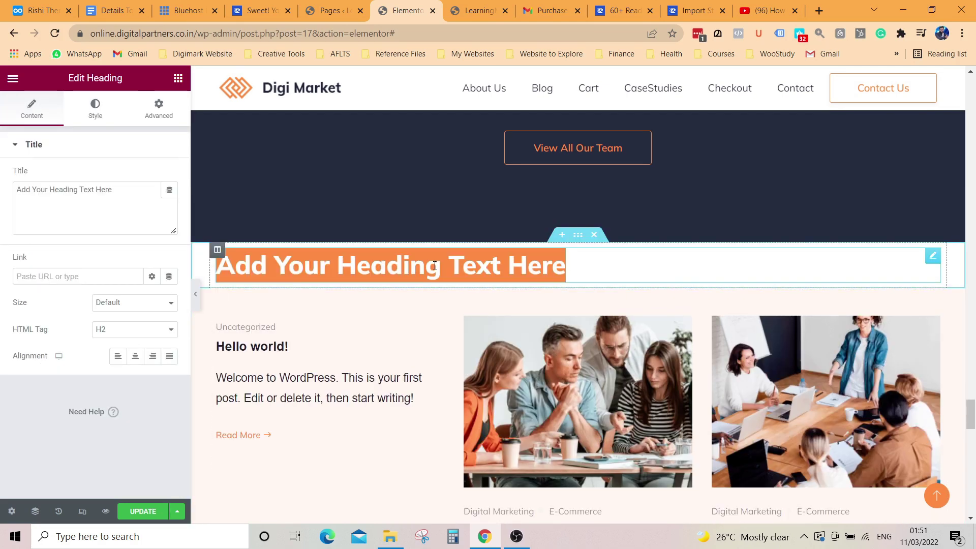
pyautogui.write('Learn Digital Be Digital - Dig')
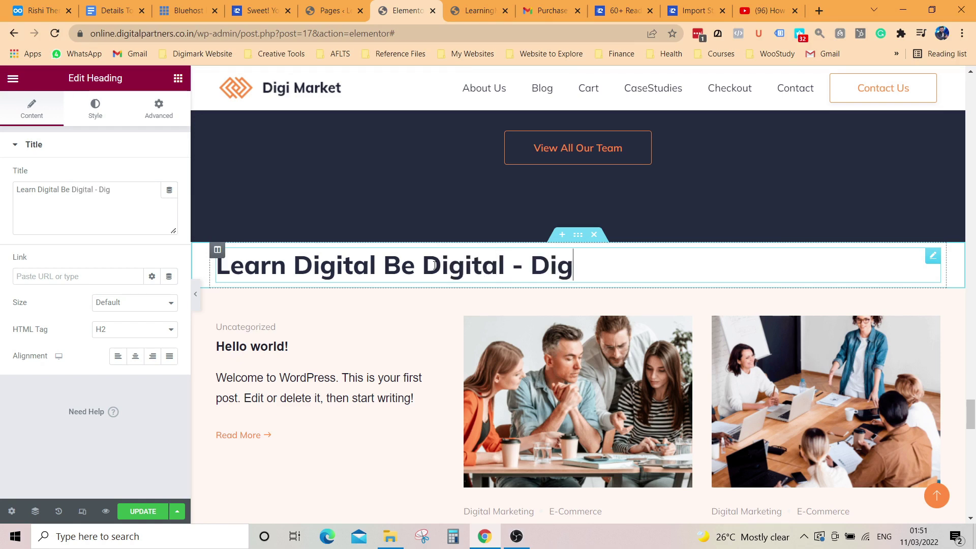
pyautogui.write('imark Aca')
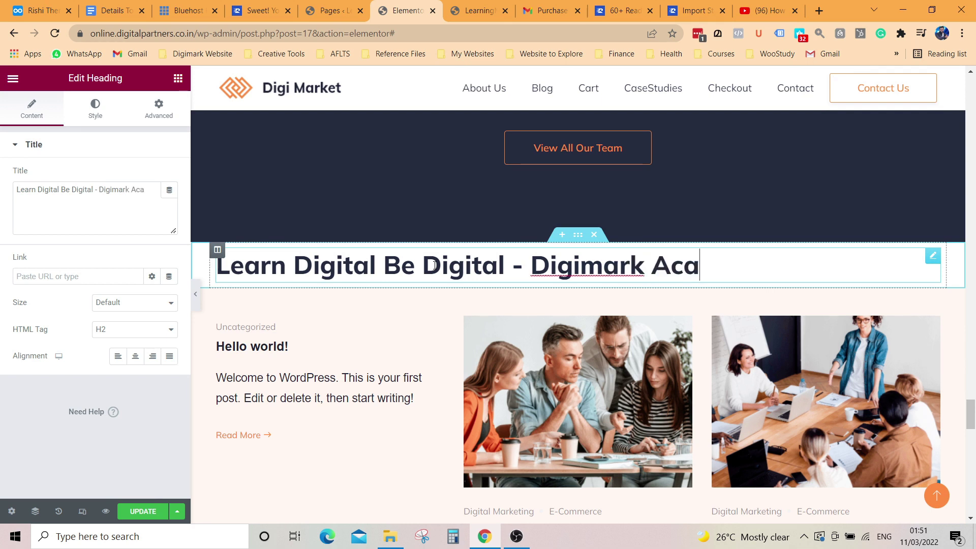
pyautogui.write('demy')
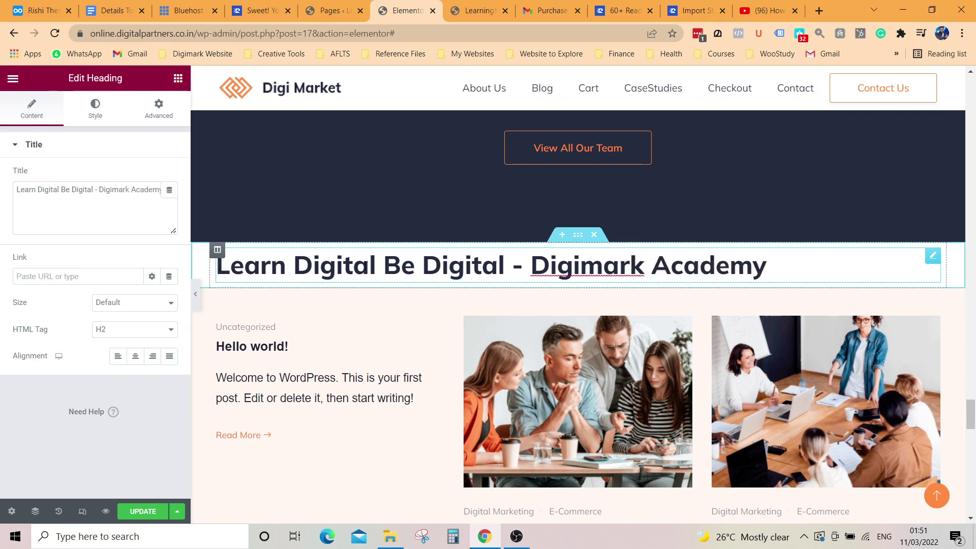
pyautogui.click(143, 511)
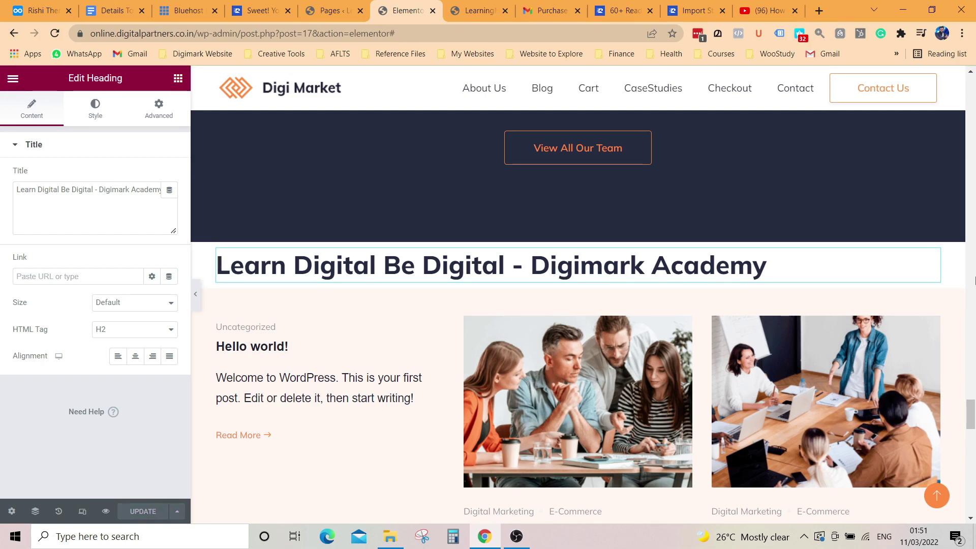
# Step: Scroll back to the top and click the header to deselect the new heading
pyautogui.scroll(5, 762, 210)
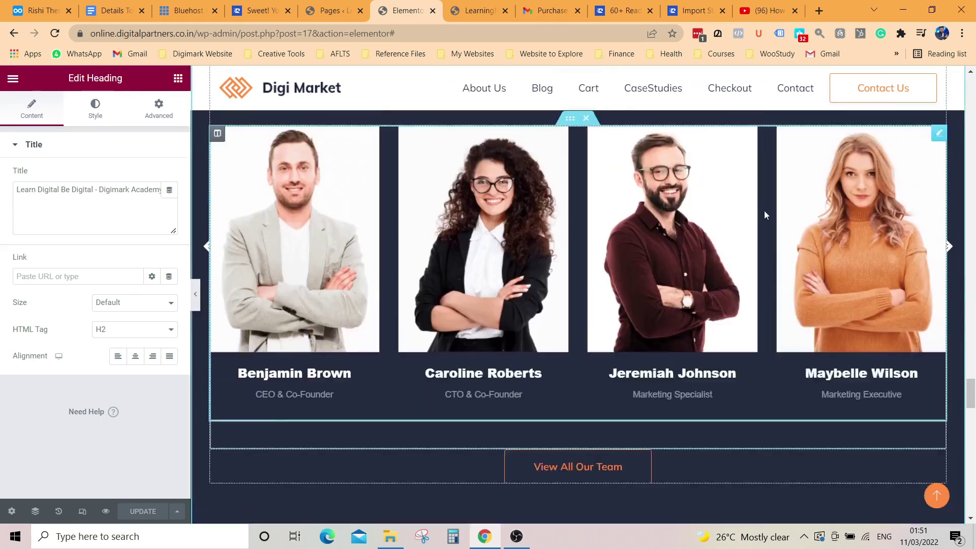
pyautogui.scroll(20, 765, 210)
pyautogui.scroll(15, 584, 223)
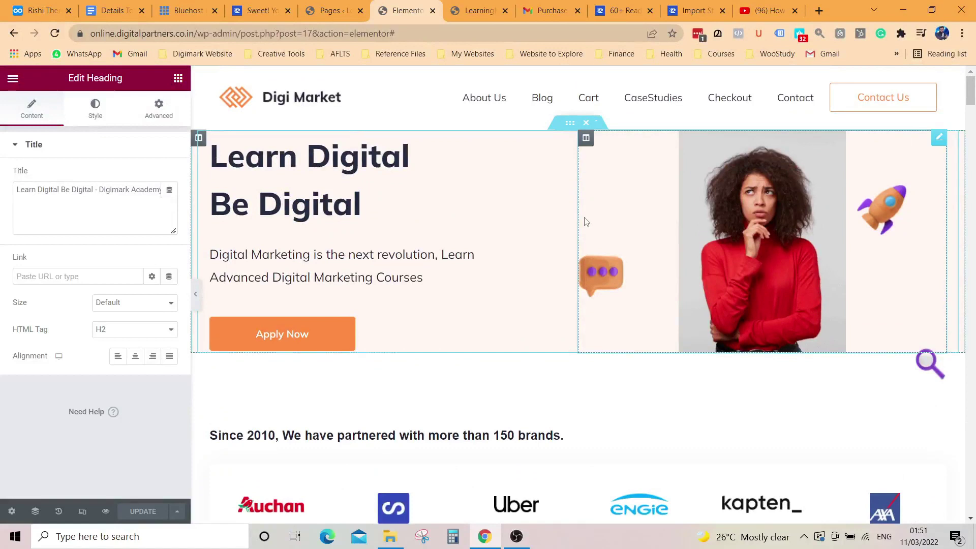
pyautogui.click(587, 104)
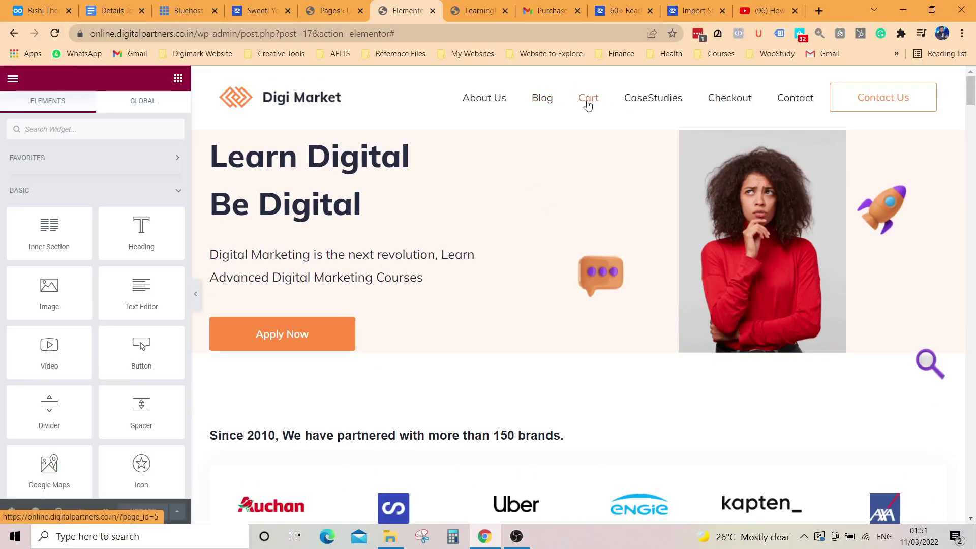
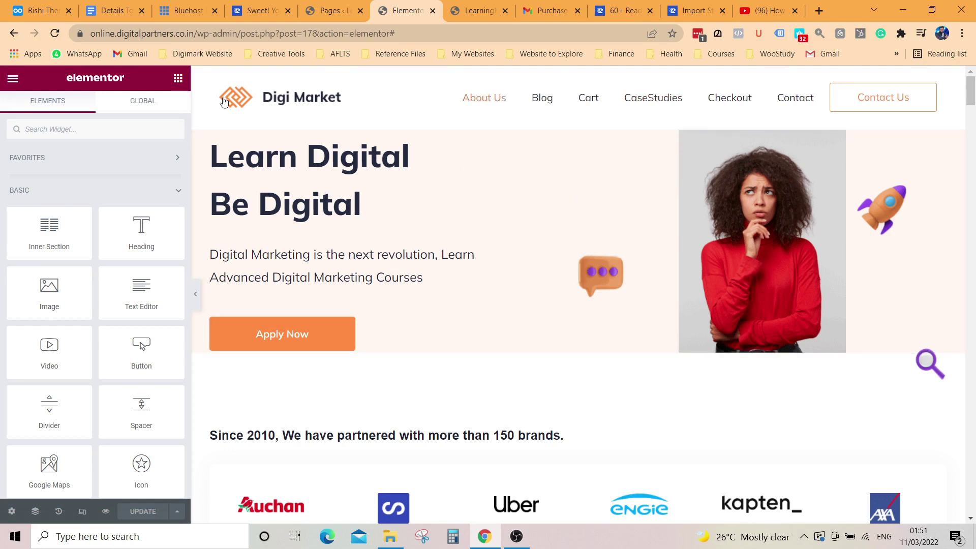
# Step: Exit the Elementor editor through its main menu to reach the WordPress Pages list
pyautogui.scroll(-6, 119, 357)
pyautogui.scroll(-5, 119, 358)
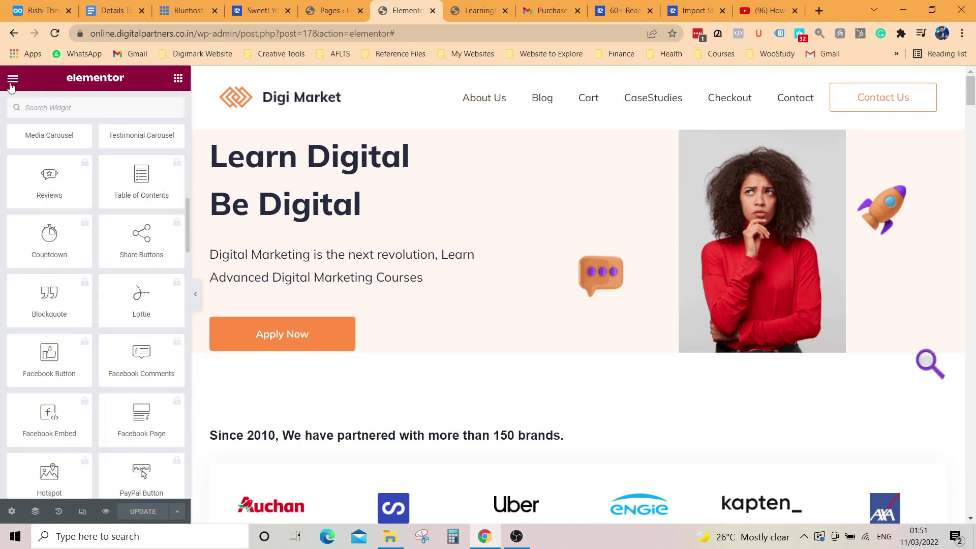
pyautogui.click(13, 79)
pyautogui.click(88, 299)
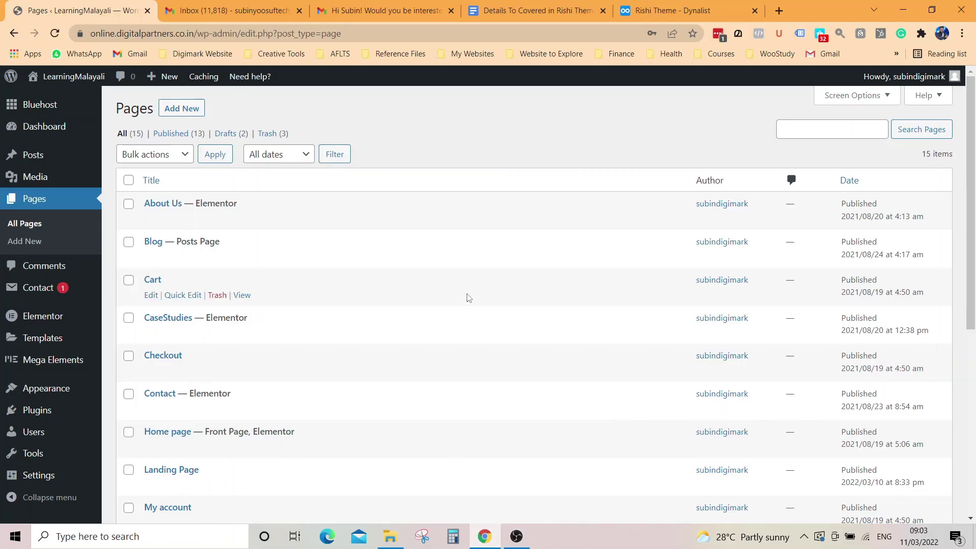
# Step: Go through Appearance > Themes to the Rishi Theme dashboard
pyautogui.scroll(-2, 504, 302)
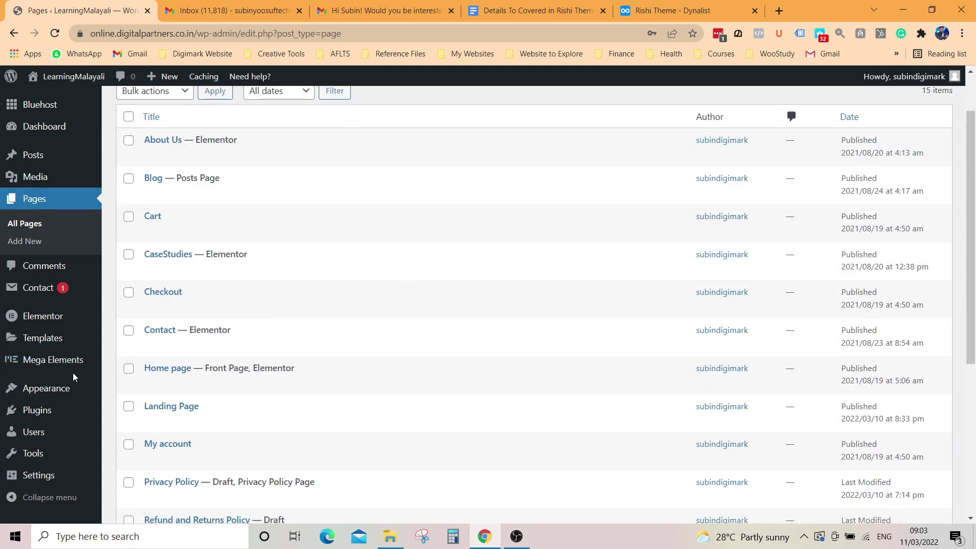
pyautogui.moveTo(83, 366)
pyautogui.click(53, 393)
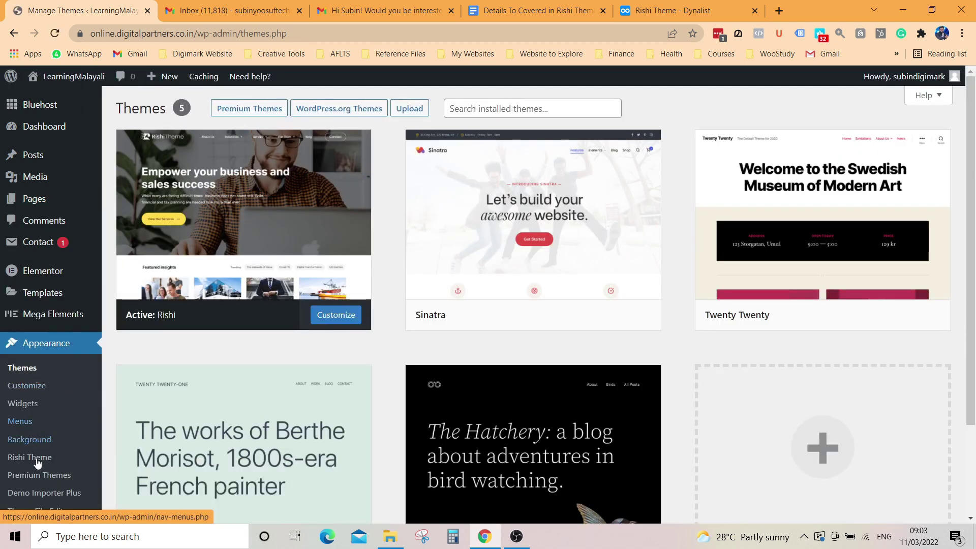
pyautogui.scroll(-2, 31, 459)
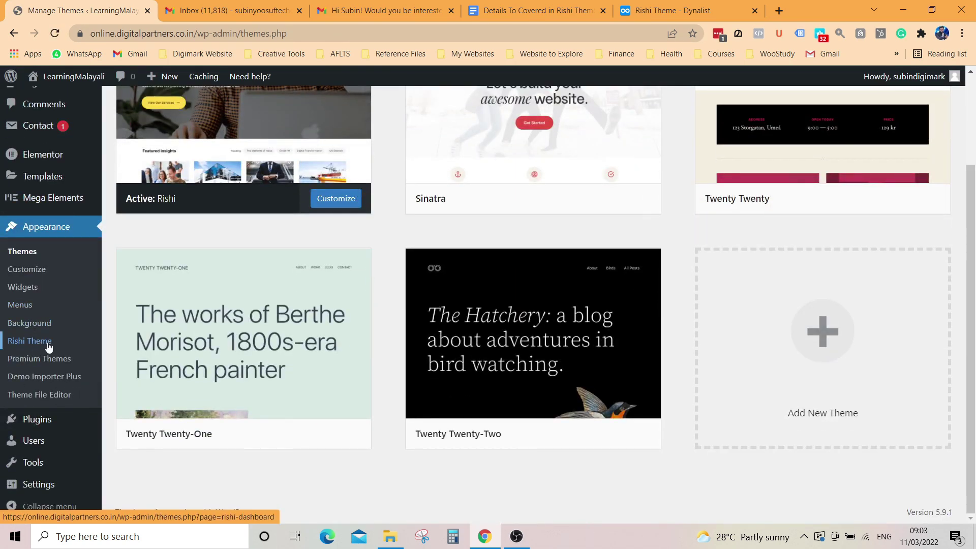
pyautogui.click(42, 347)
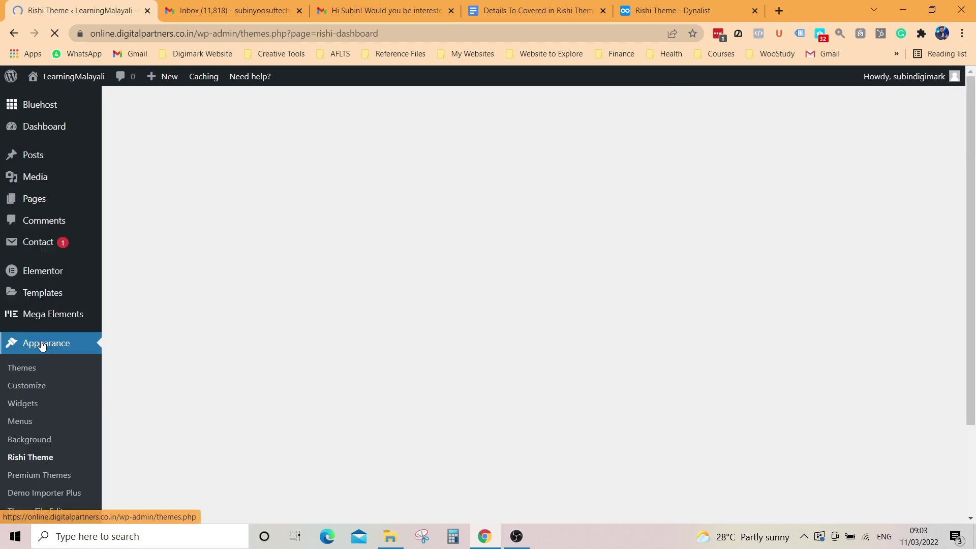
pyautogui.scroll(-3, 486, 274)
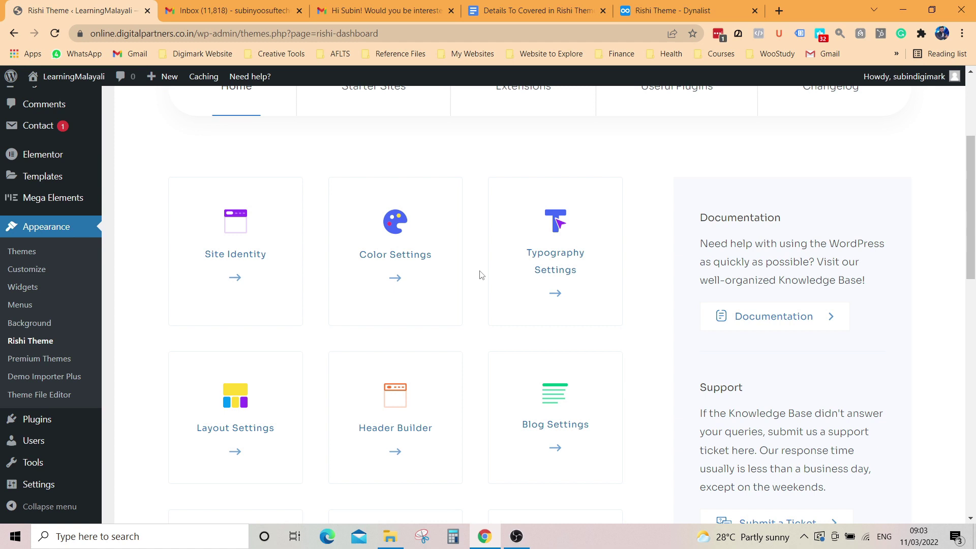
pyautogui.scroll(-4, 482, 275)
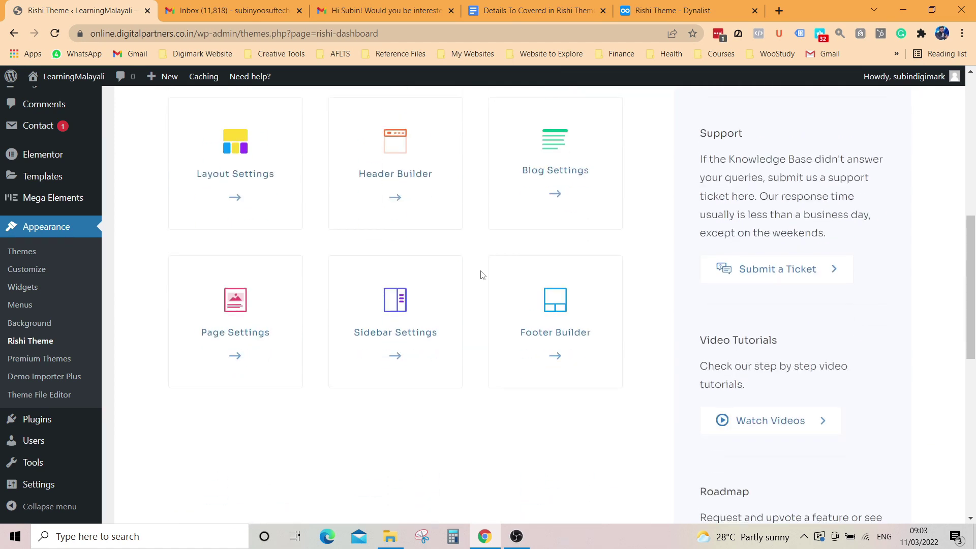
pyautogui.scroll(5, 483, 275)
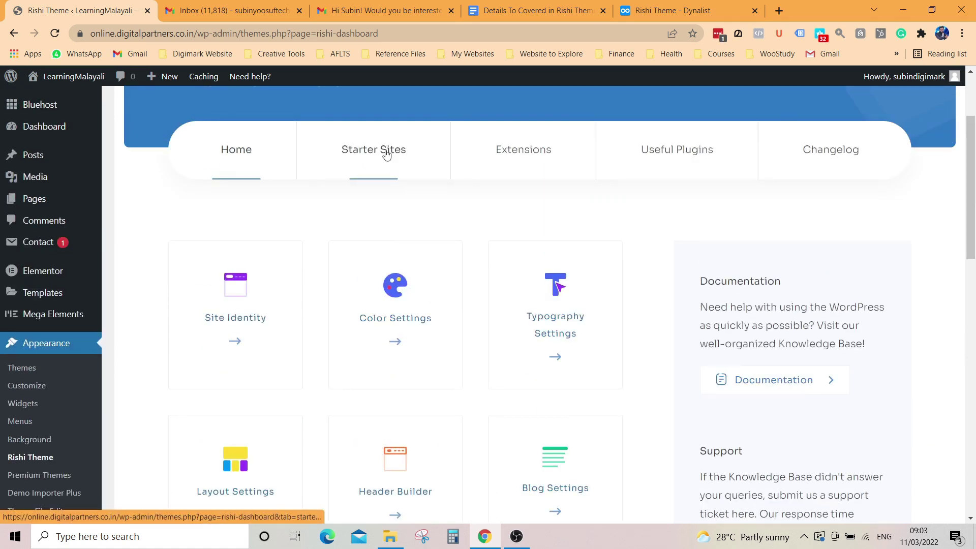
# Step: Activate the Performance extension from the Extensions tab after checking its instructions
pyautogui.click(539, 149)
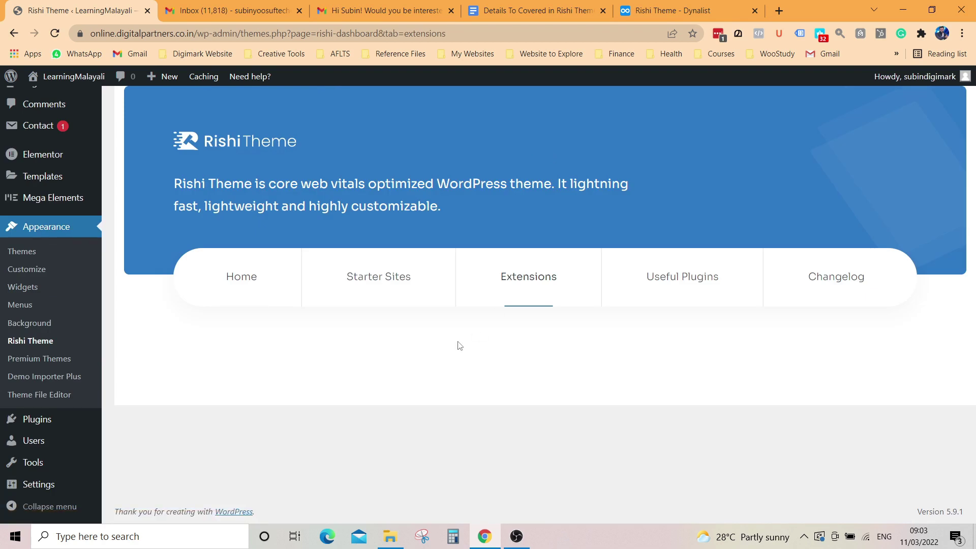
pyautogui.scroll(-3, 459, 346)
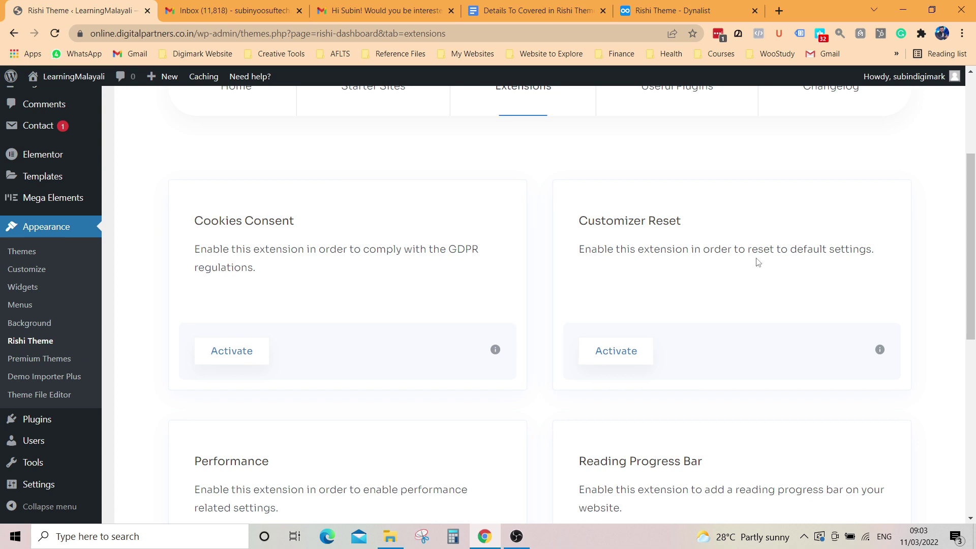
pyautogui.scroll(-3, 387, 337)
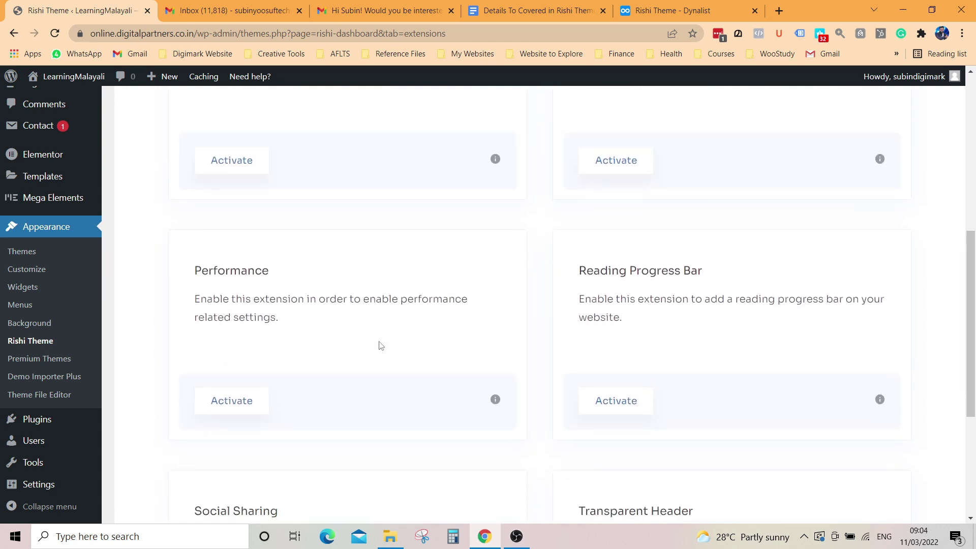
pyautogui.click(227, 401)
pyautogui.click(495, 401)
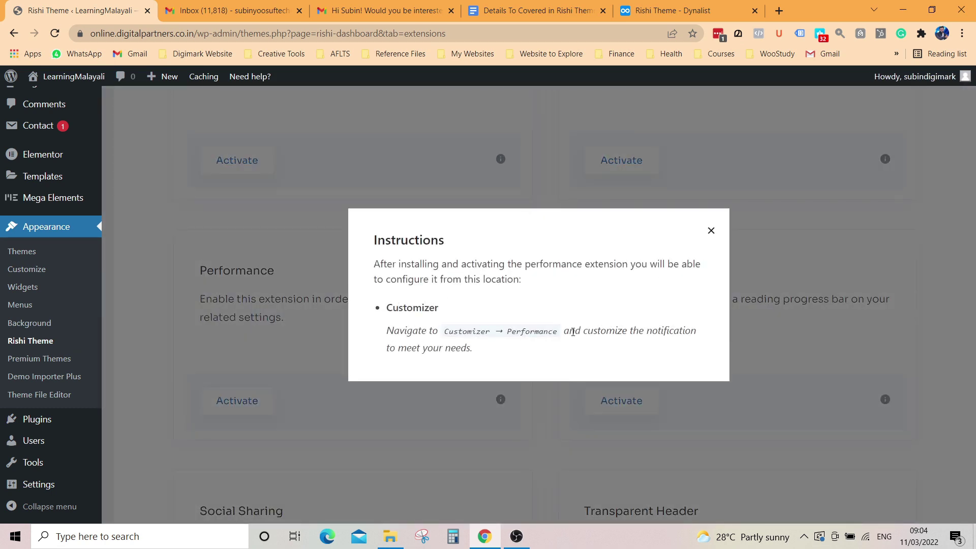
pyautogui.click(712, 232)
pyautogui.click(229, 407)
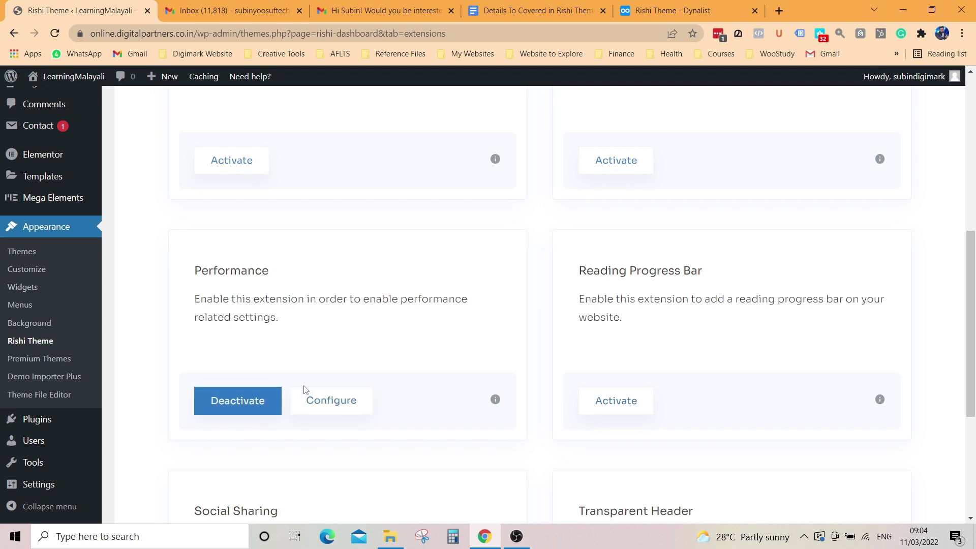
# Step: In Performance > Images, try the Circles and None loading animations, leaving Fade selected
pyautogui.click(324, 405)
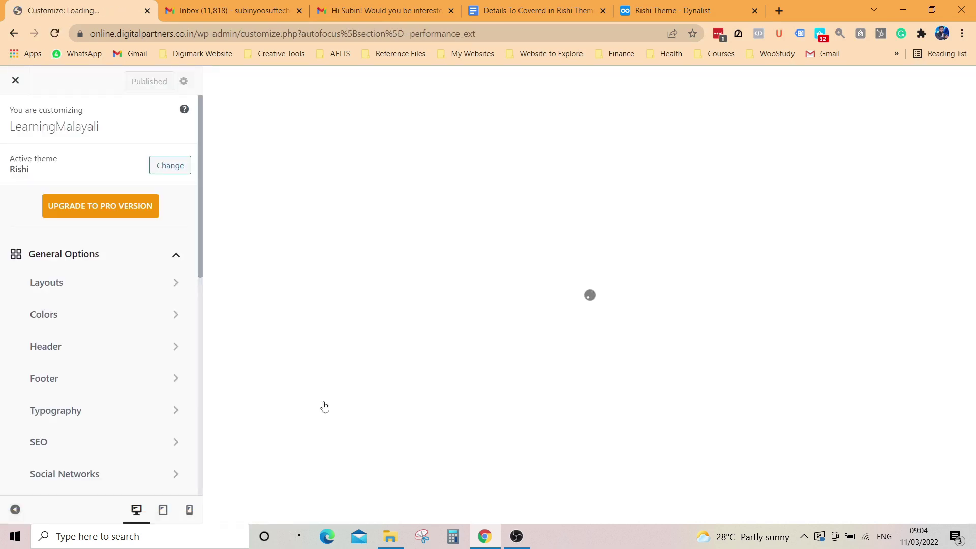
pyautogui.scroll(-9, 135, 405)
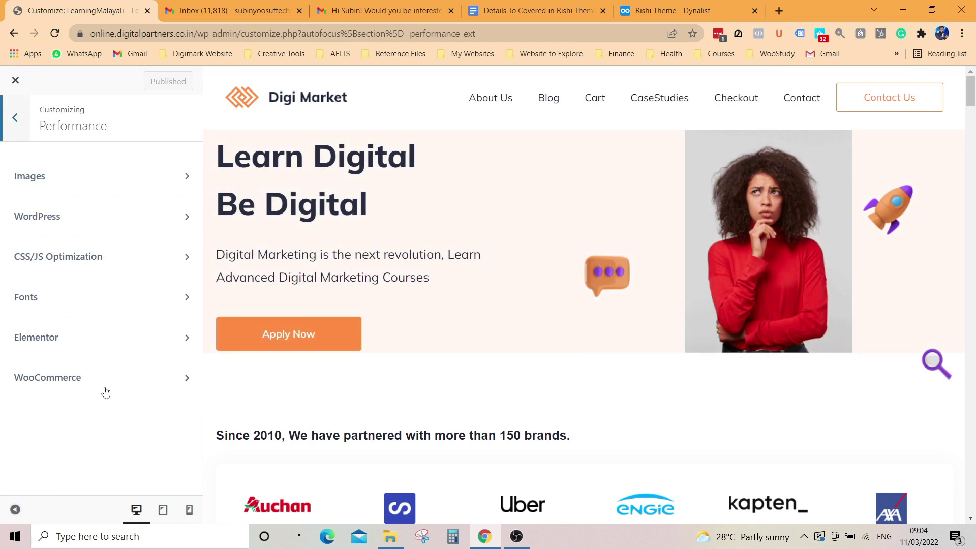
pyautogui.click(65, 181)
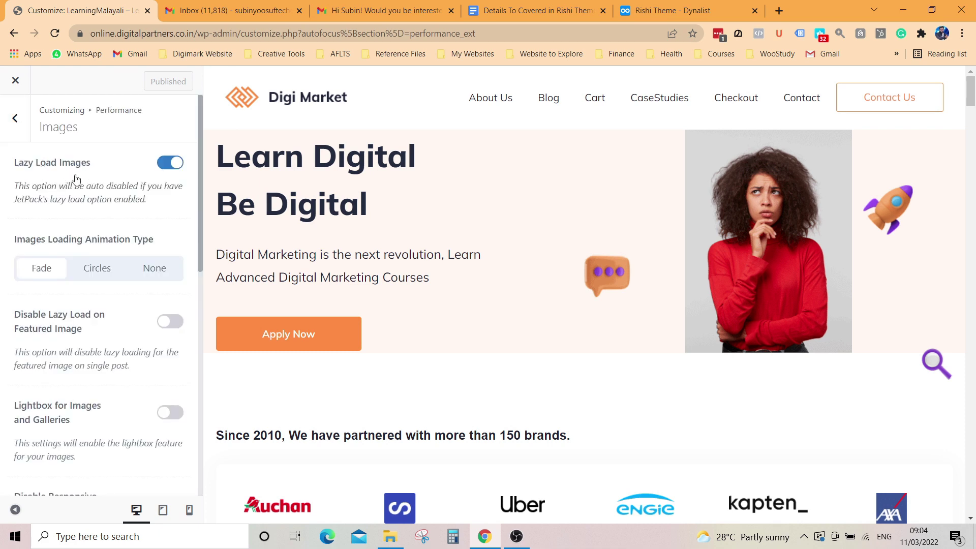
pyautogui.click(100, 272)
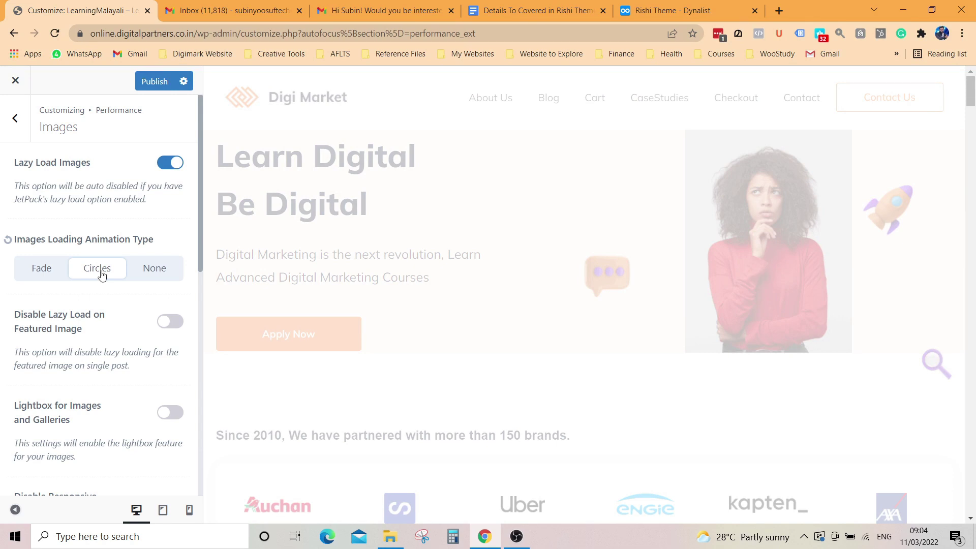
pyautogui.click(155, 269)
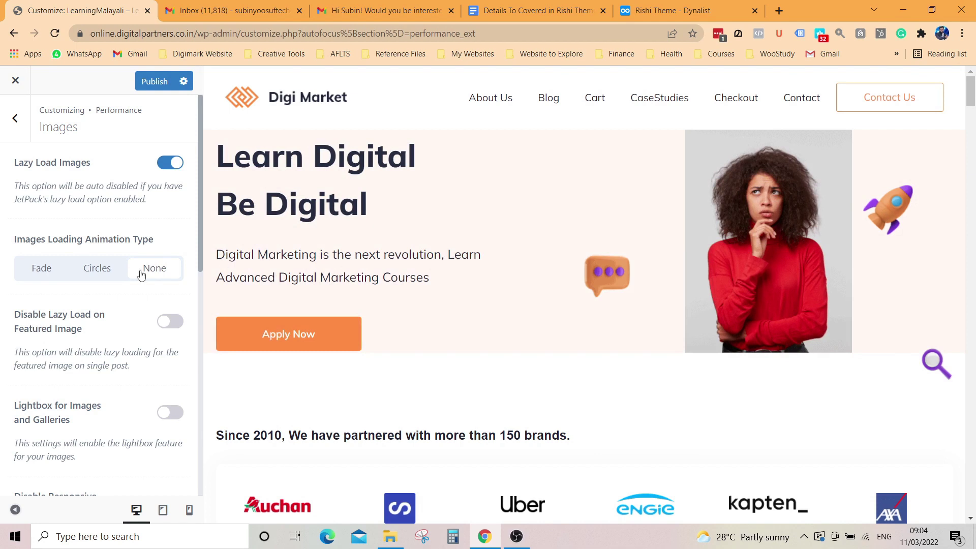
pyautogui.click(41, 269)
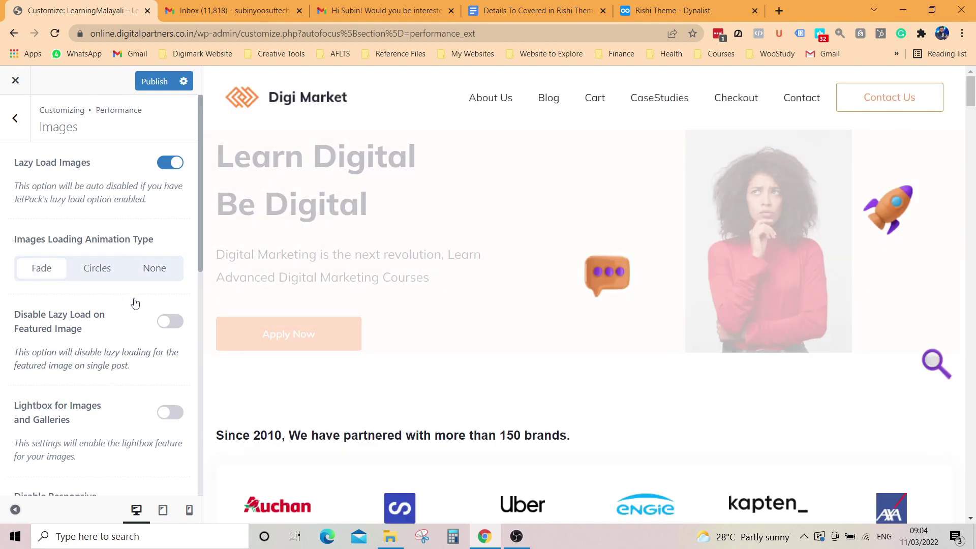
# Step: Turn on lightbox for images and galleries, then go back to the Performance categories
pyautogui.scroll(-2, 135, 304)
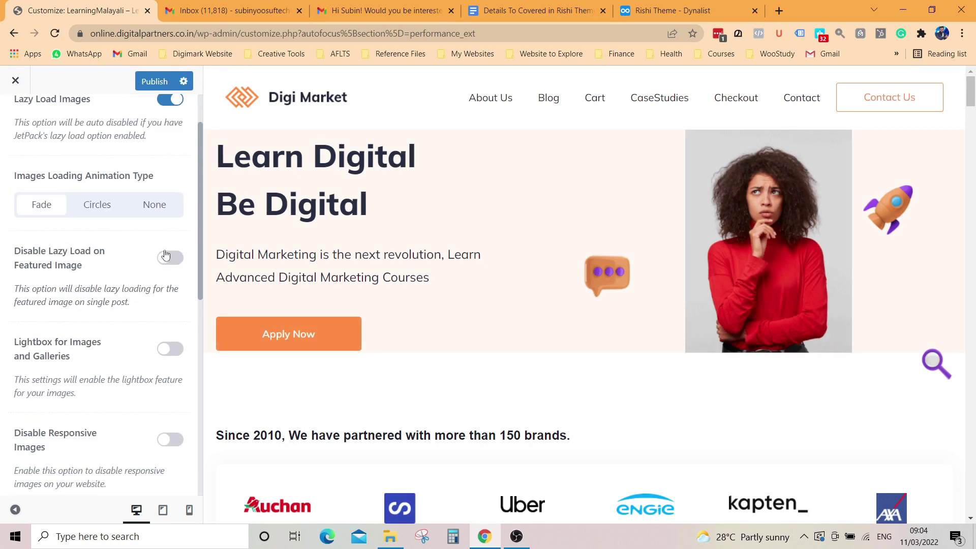
pyautogui.scroll(-2, 129, 300)
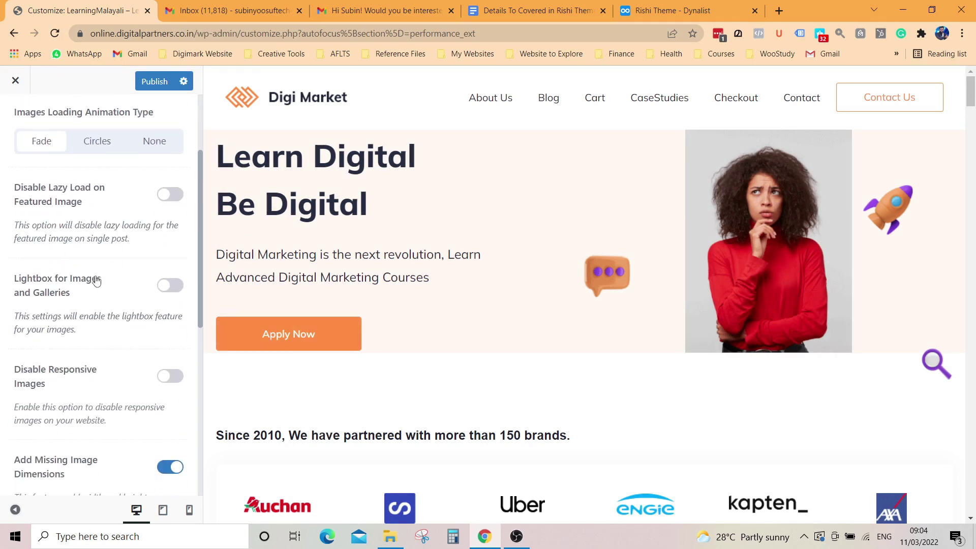
pyautogui.click(165, 288)
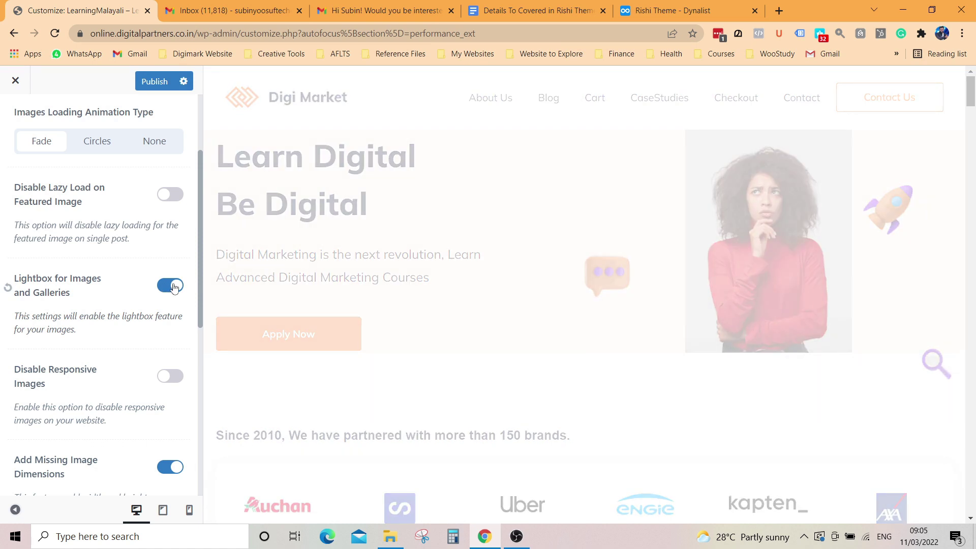
pyautogui.scroll(-2, 142, 341)
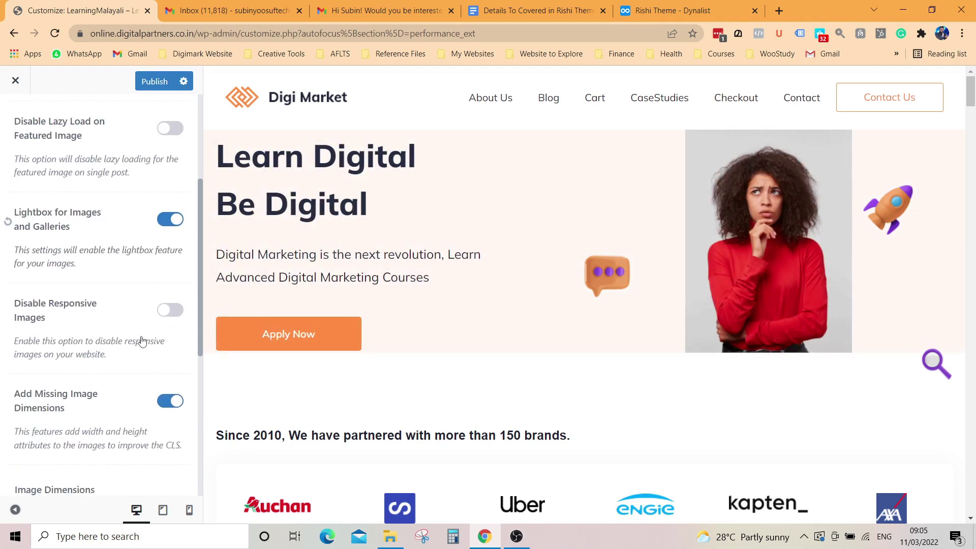
pyautogui.scroll(-1, 142, 342)
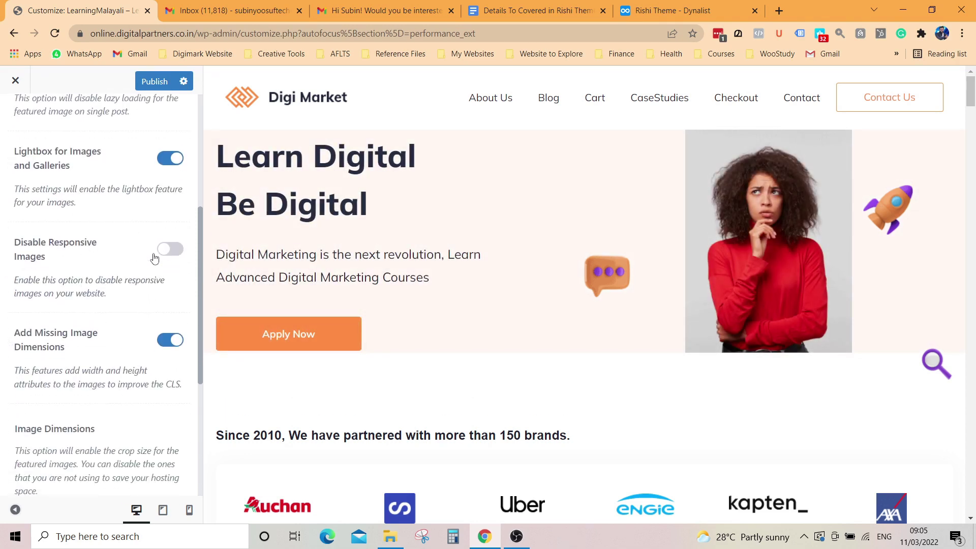
pyautogui.scroll(-1, 117, 357)
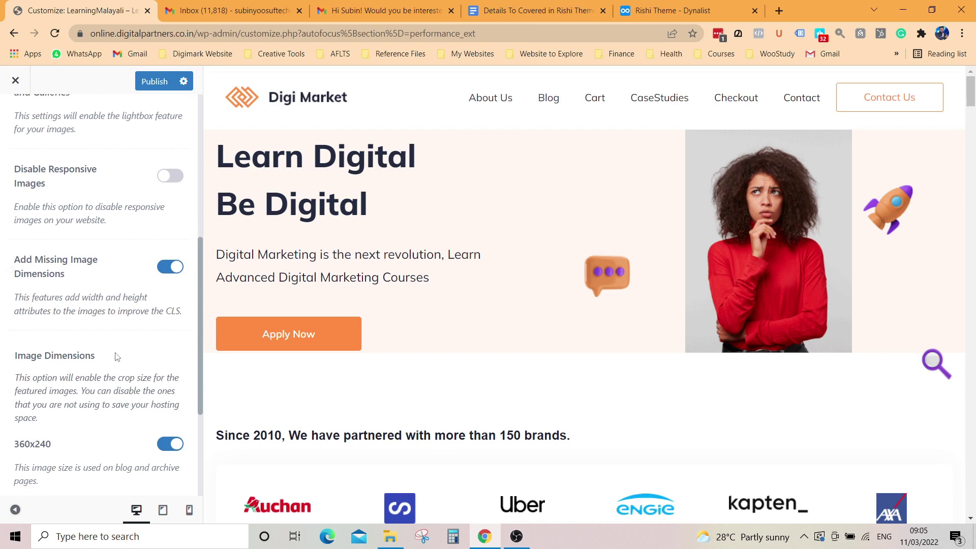
pyautogui.scroll(-3, 120, 358)
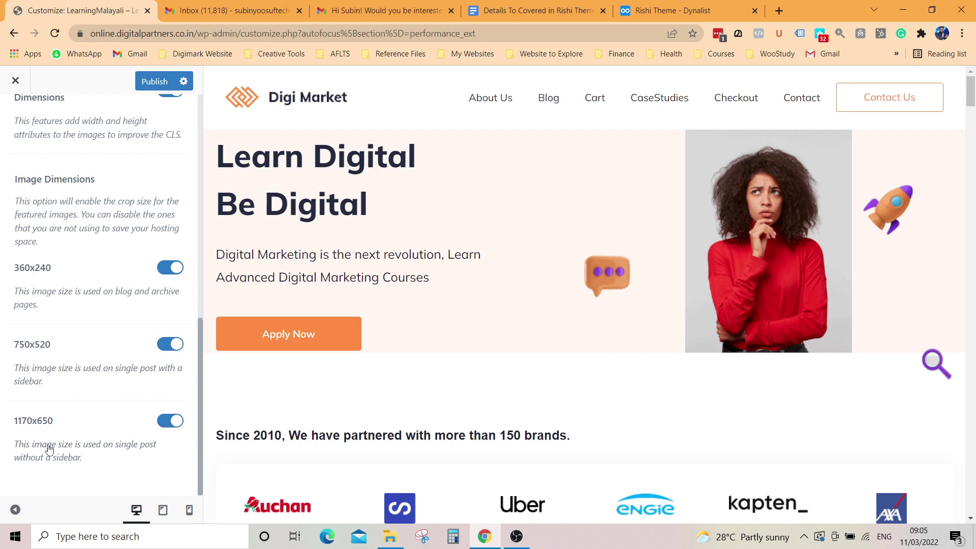
pyautogui.scroll(10, 66, 320)
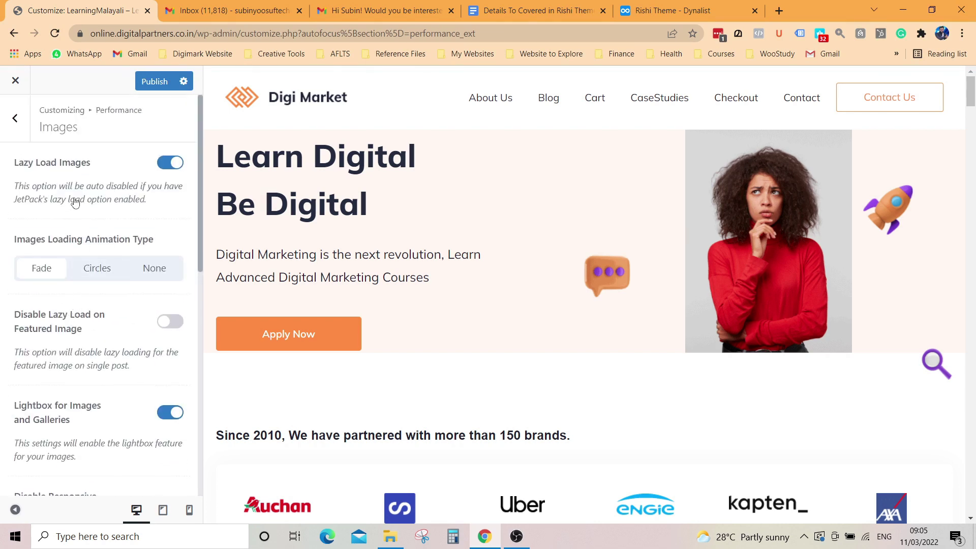
pyautogui.click(15, 122)
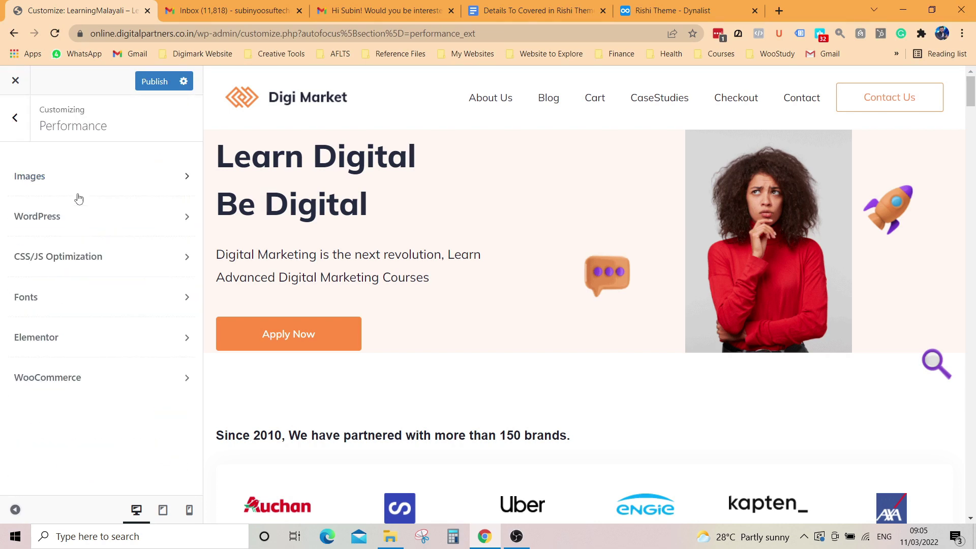
pyautogui.click(109, 226)
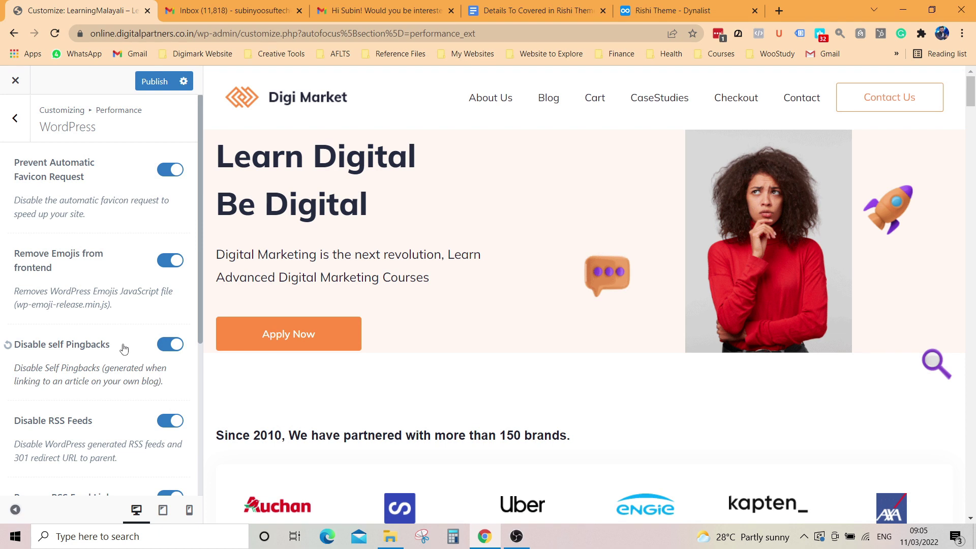
pyautogui.scroll(-4, 124, 349)
pyautogui.scroll(-1, 124, 349)
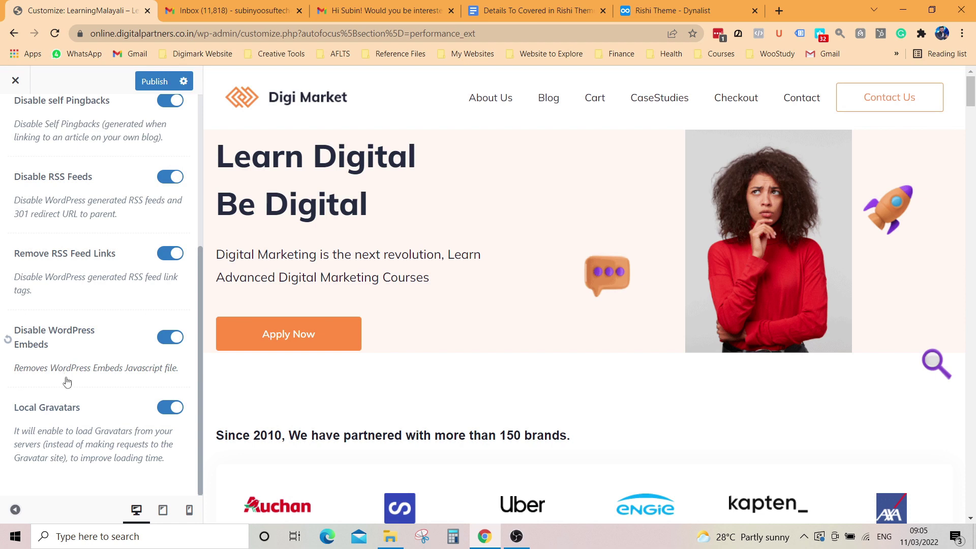
pyautogui.scroll(5, 20, 137)
pyautogui.click(15, 122)
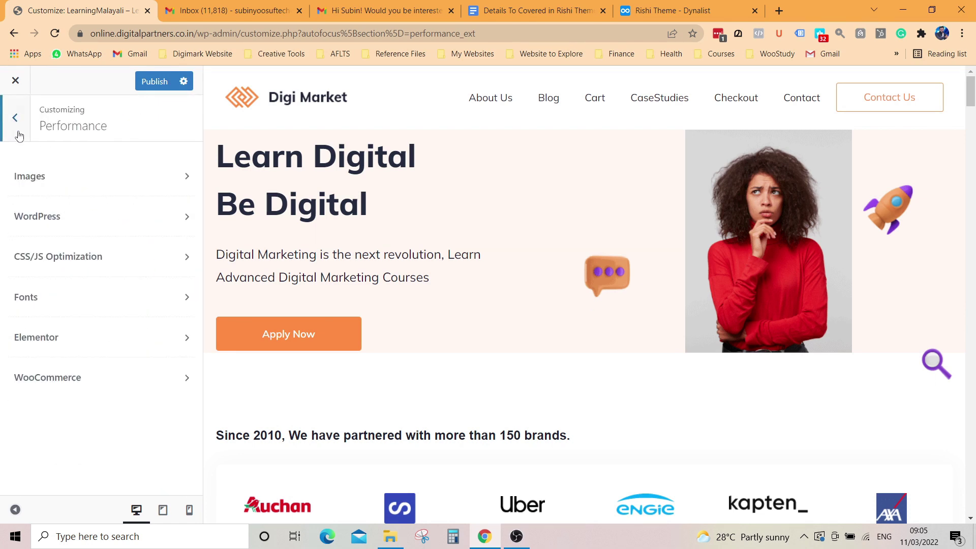
pyautogui.click(133, 255)
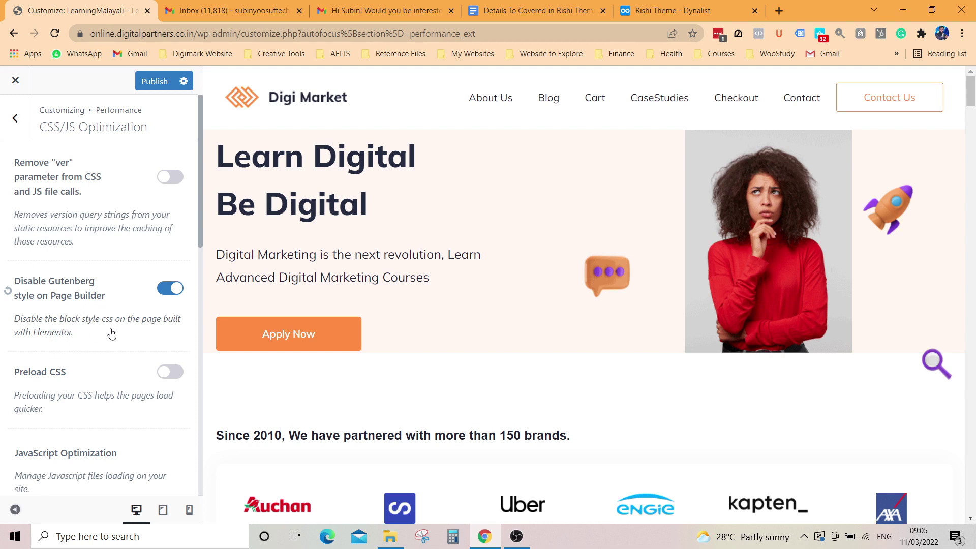
pyautogui.scroll(-3, 114, 332)
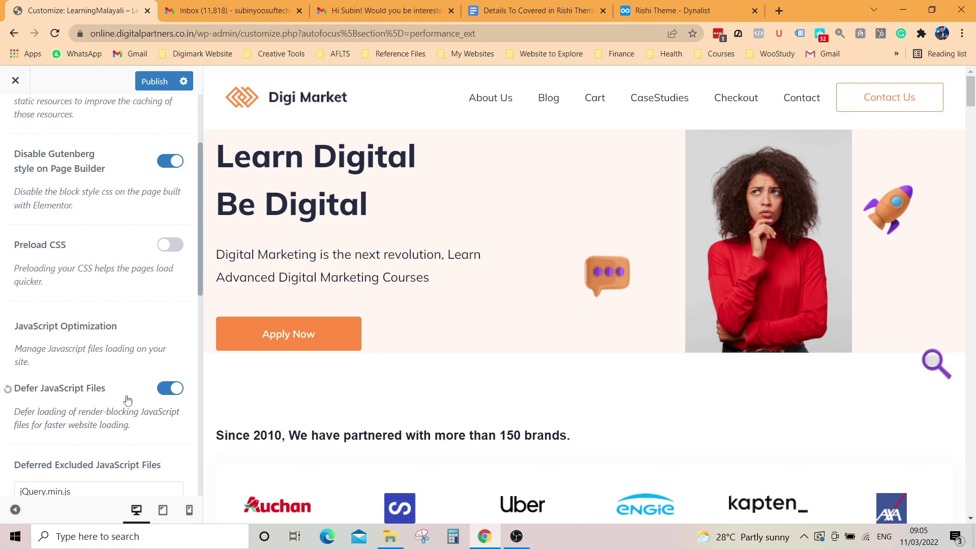
pyautogui.scroll(-3, 137, 401)
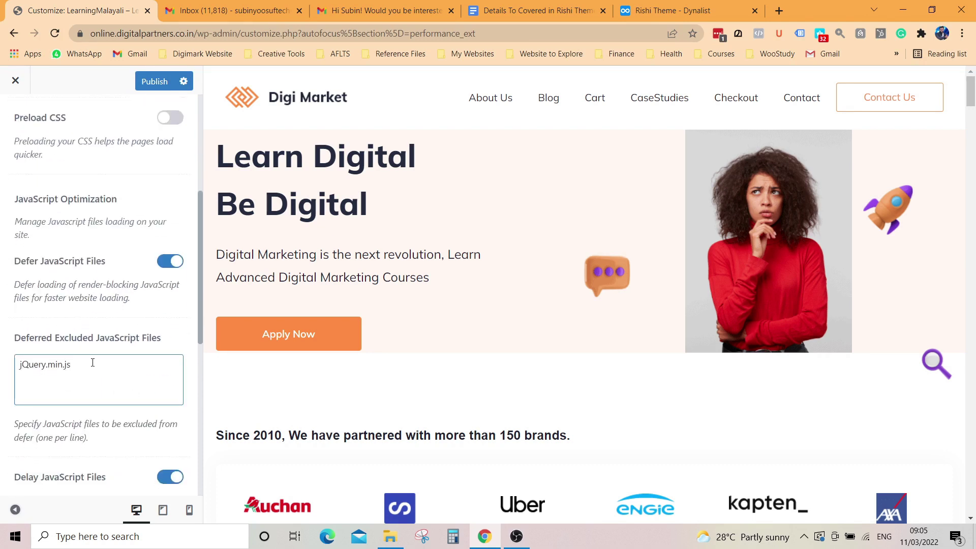
pyautogui.scroll(-6, 92, 363)
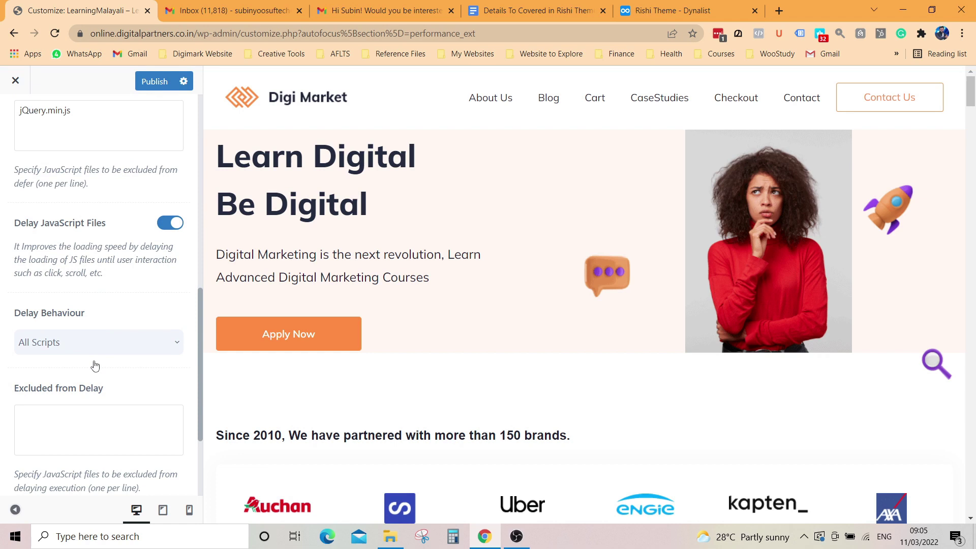
pyautogui.scroll(-3, 142, 355)
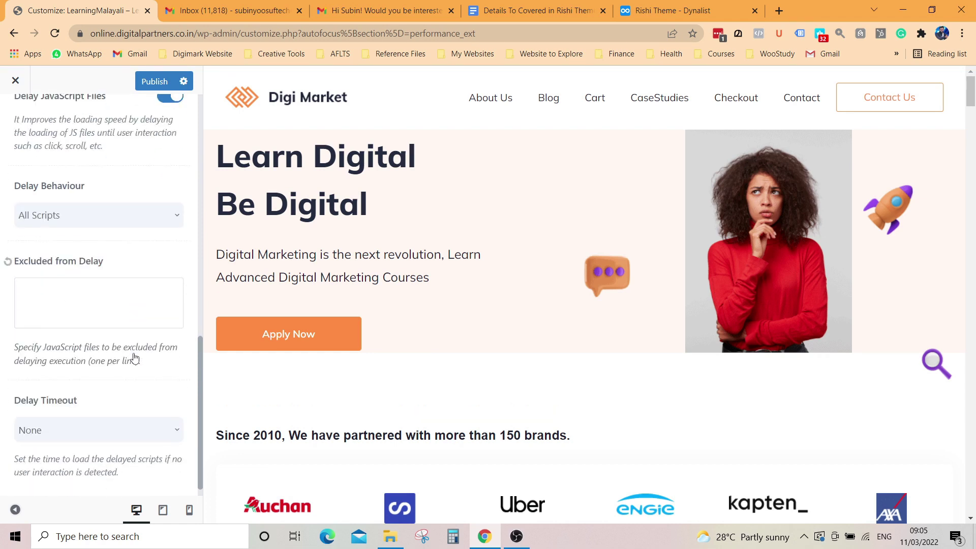
pyautogui.scroll(-1, 135, 360)
pyautogui.click(112, 417)
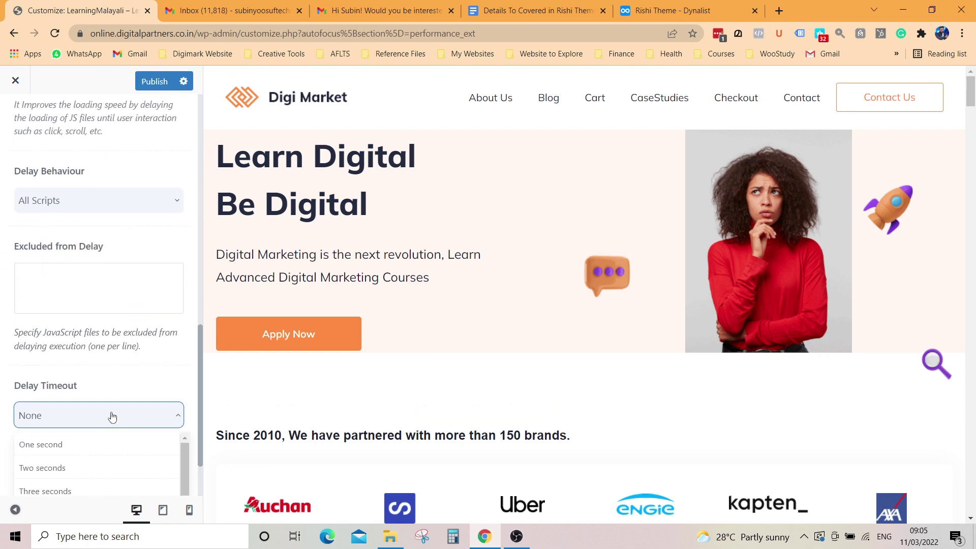
pyautogui.scroll(-2, 89, 422)
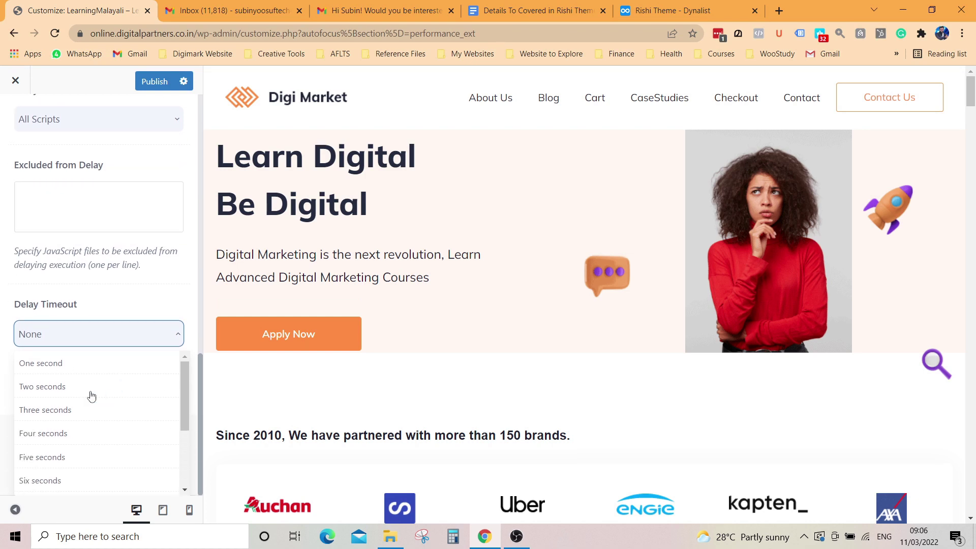
pyautogui.click(116, 342)
pyautogui.scroll(10, 36, 152)
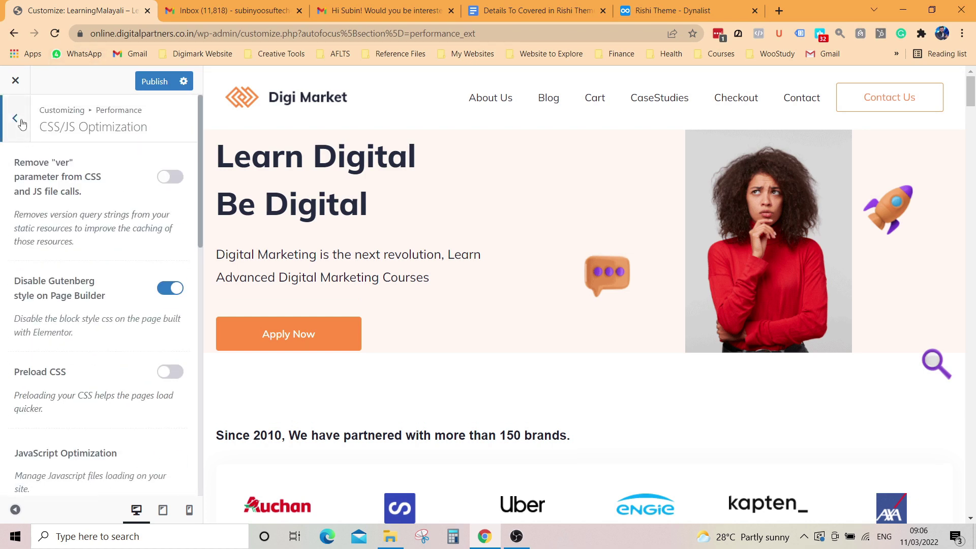
pyautogui.click(19, 118)
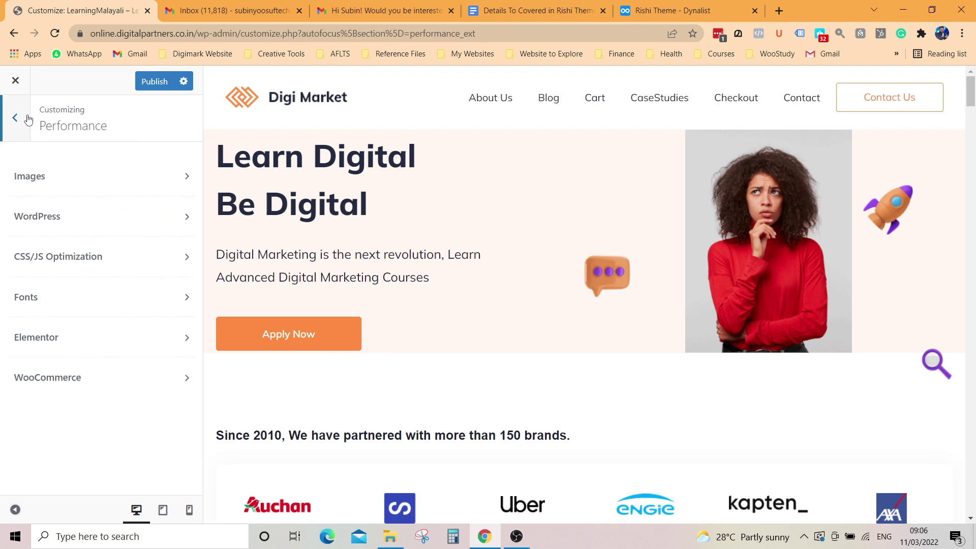
pyautogui.click(76, 305)
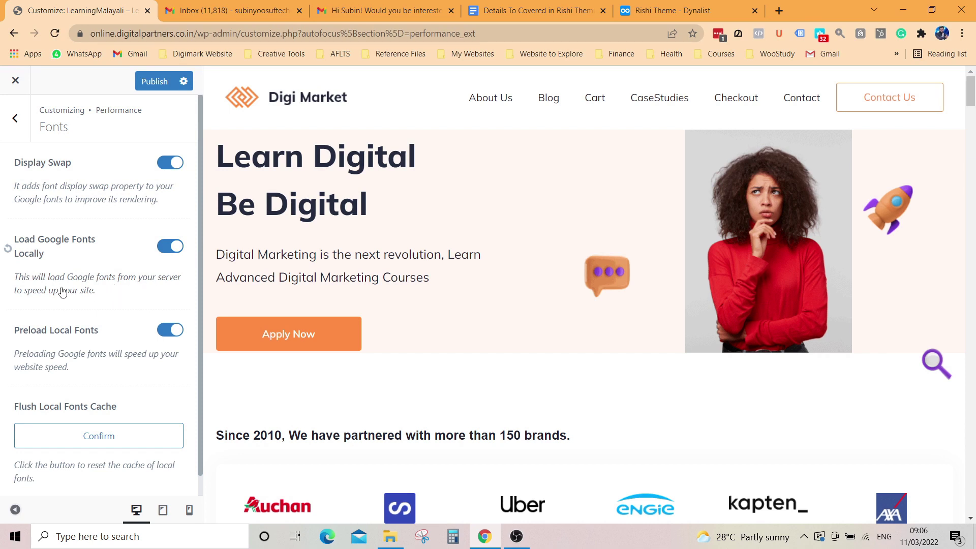
pyautogui.moveTo(67, 277); pyautogui.dragTo(131, 310)
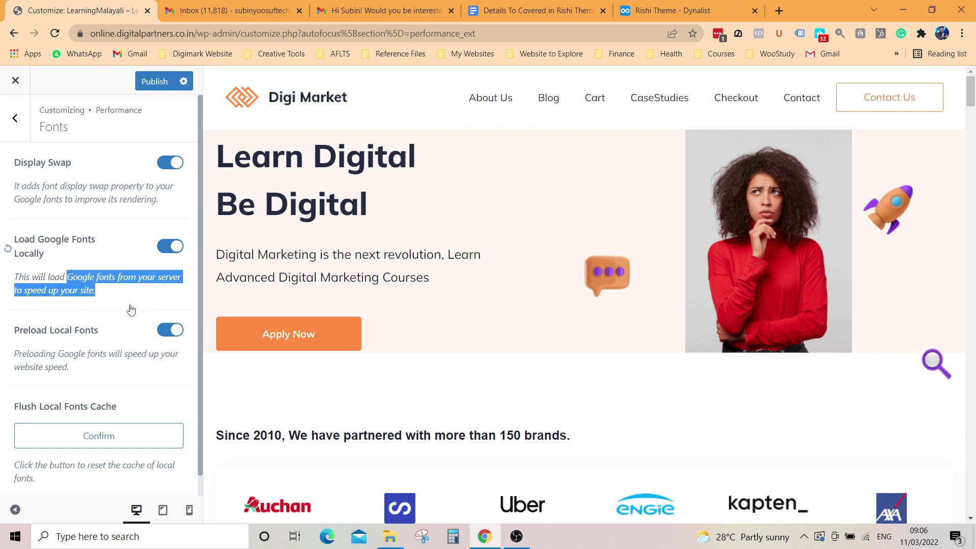
pyautogui.click(124, 309)
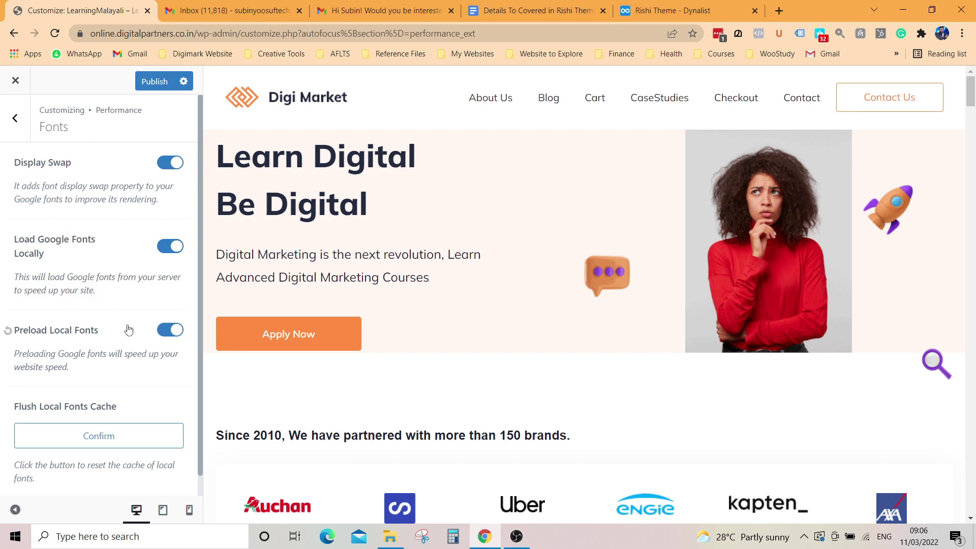
pyautogui.scroll(-1, 128, 330)
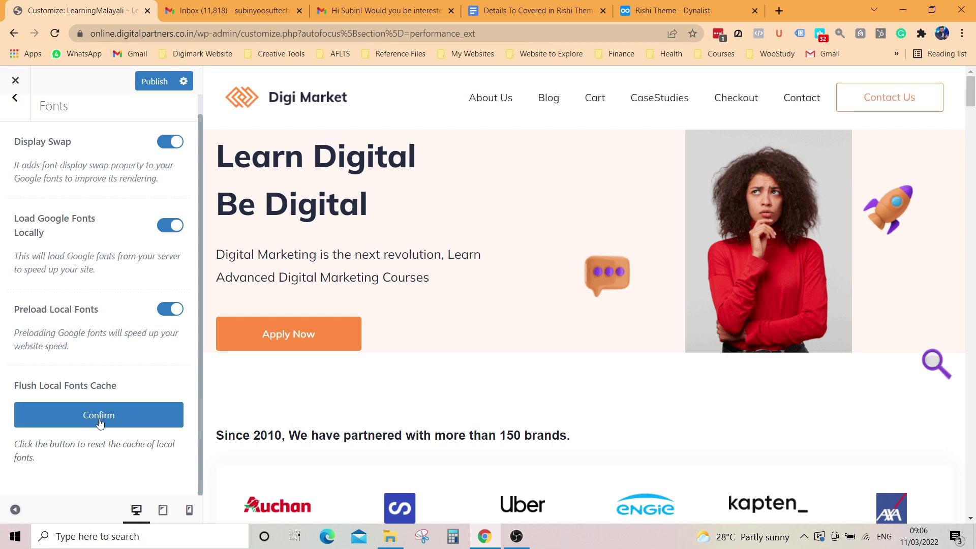
pyautogui.click(16, 102)
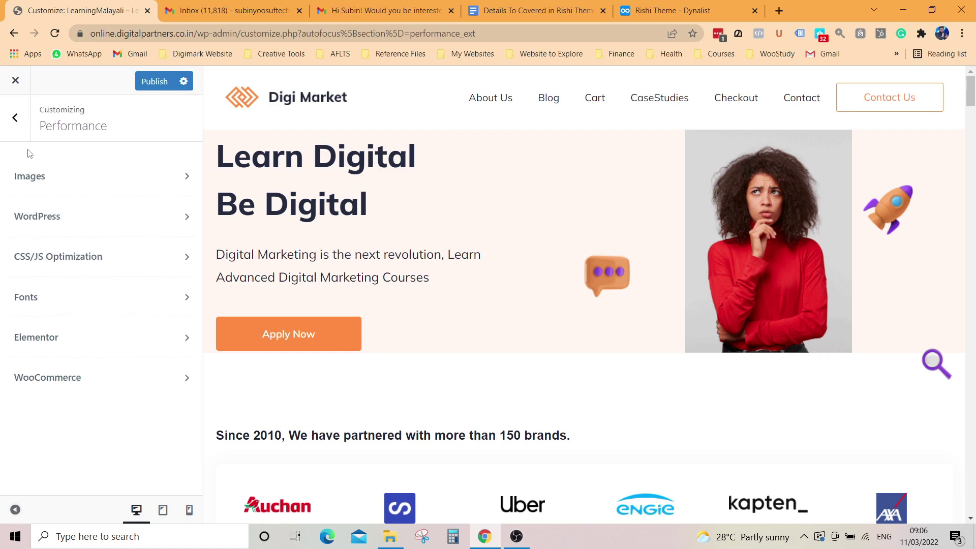
pyautogui.click(92, 346)
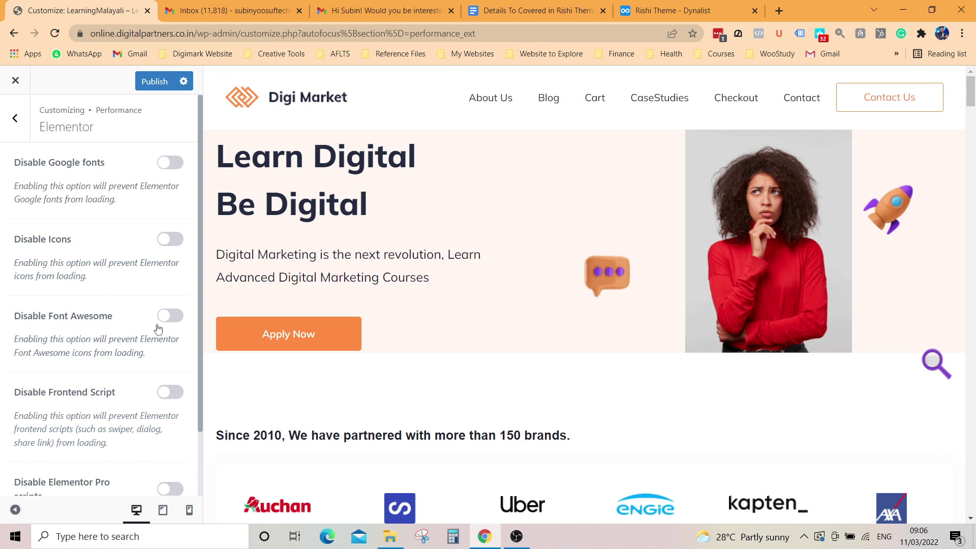
pyautogui.scroll(-2, 137, 385)
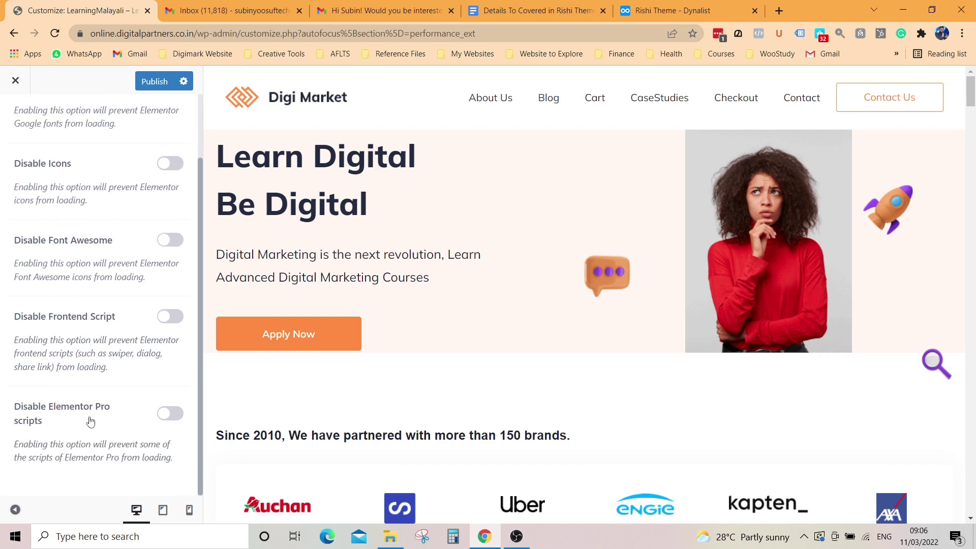
pyautogui.click(163, 414)
pyautogui.click(164, 414)
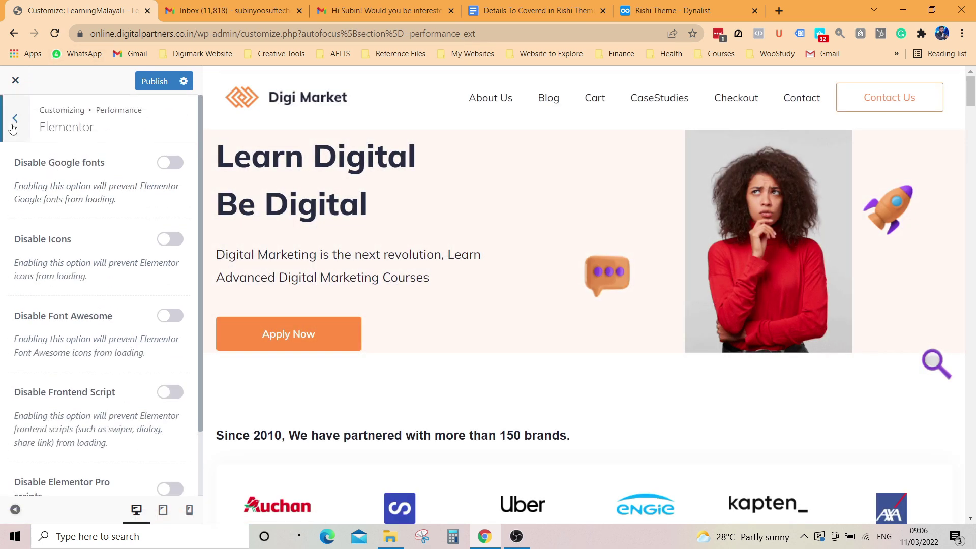
pyautogui.click(15, 118)
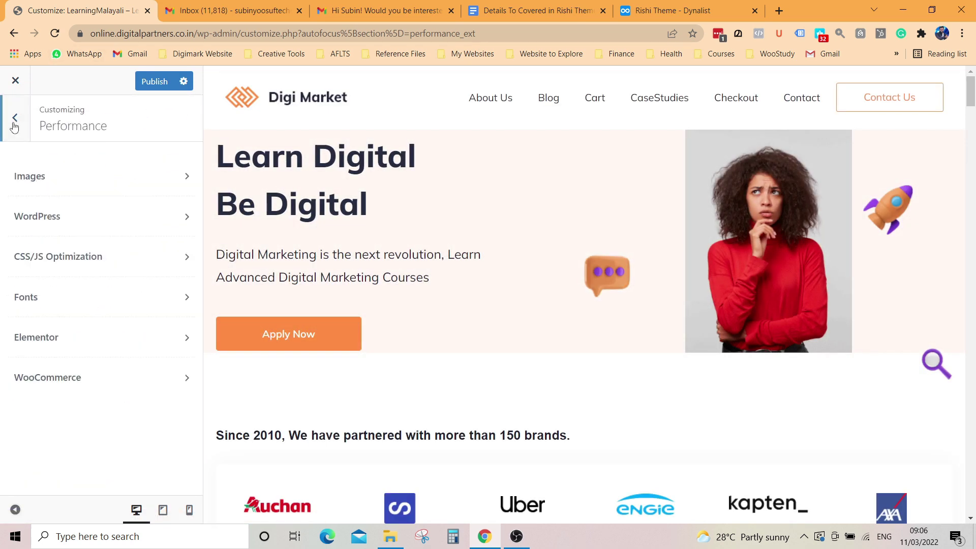
pyautogui.click(108, 384)
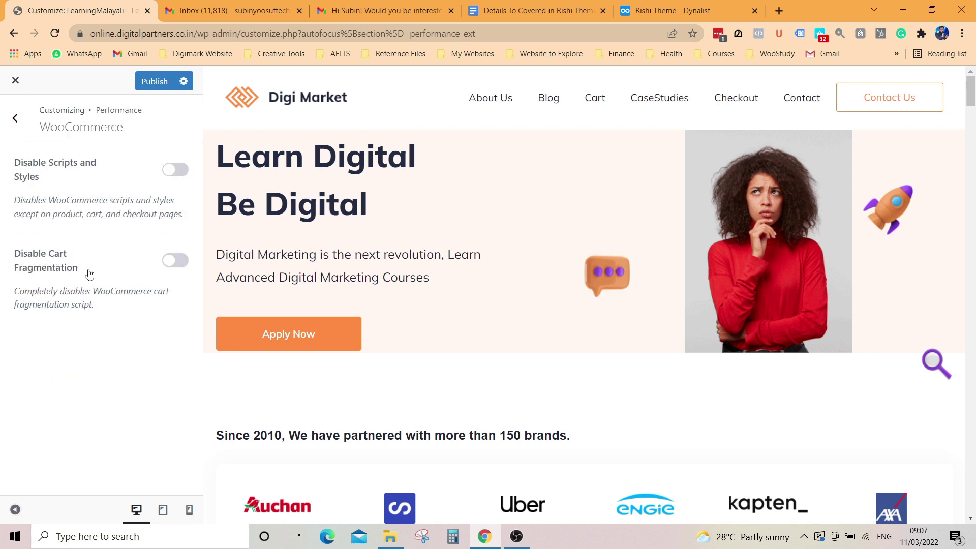
pyautogui.click(15, 118)
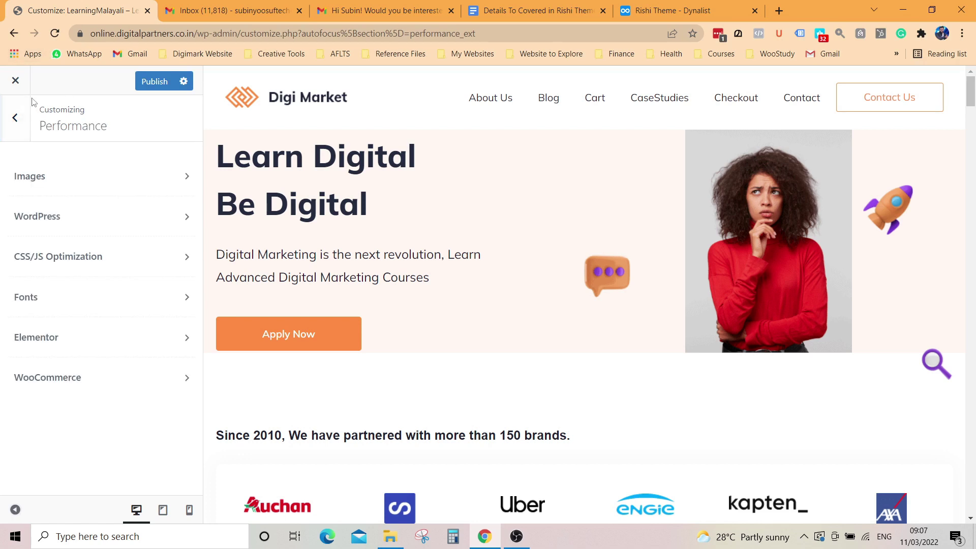
# Step: Collapse the General Options, Posts / Pages and WordPress Defaults groups, then publish the Customizer changes
pyautogui.scroll(-1, 109, 346)
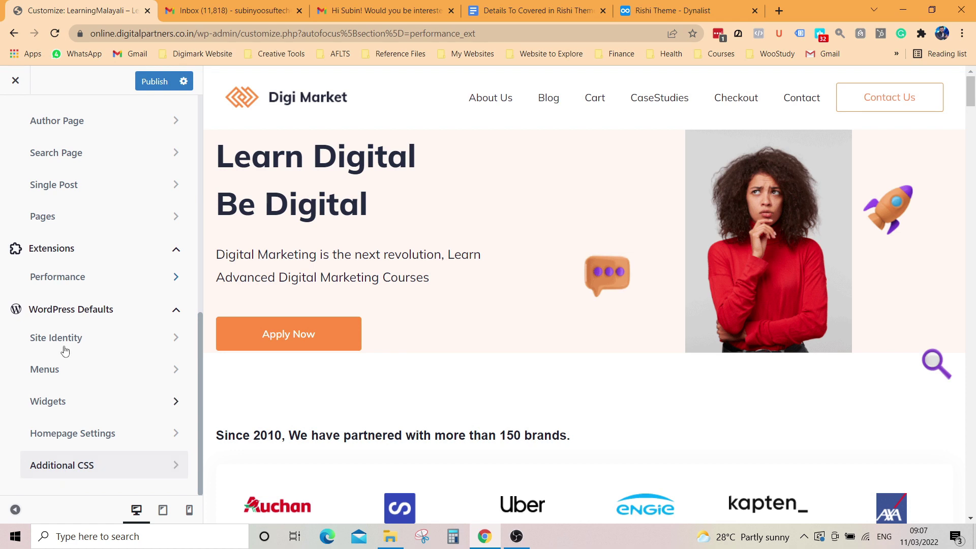
pyautogui.click(169, 258)
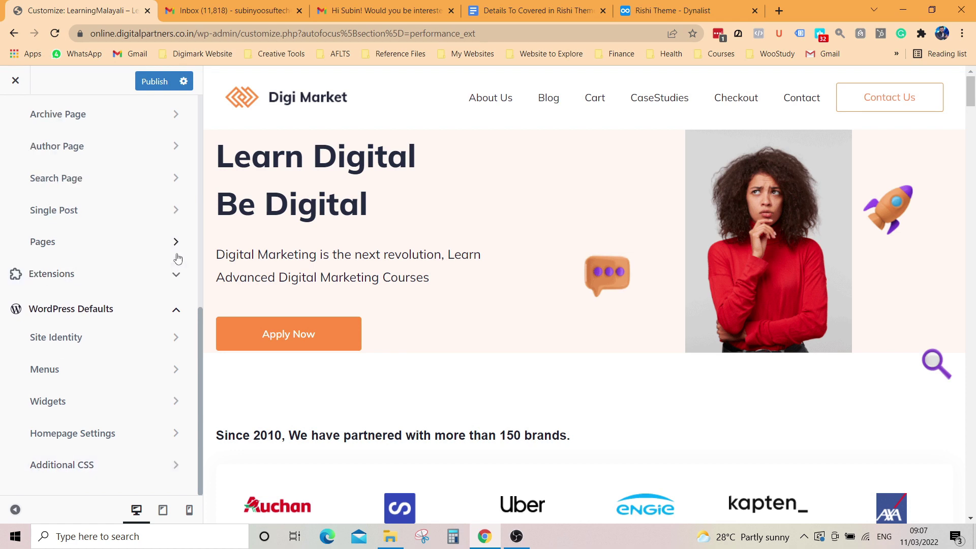
pyautogui.scroll(4, 163, 217)
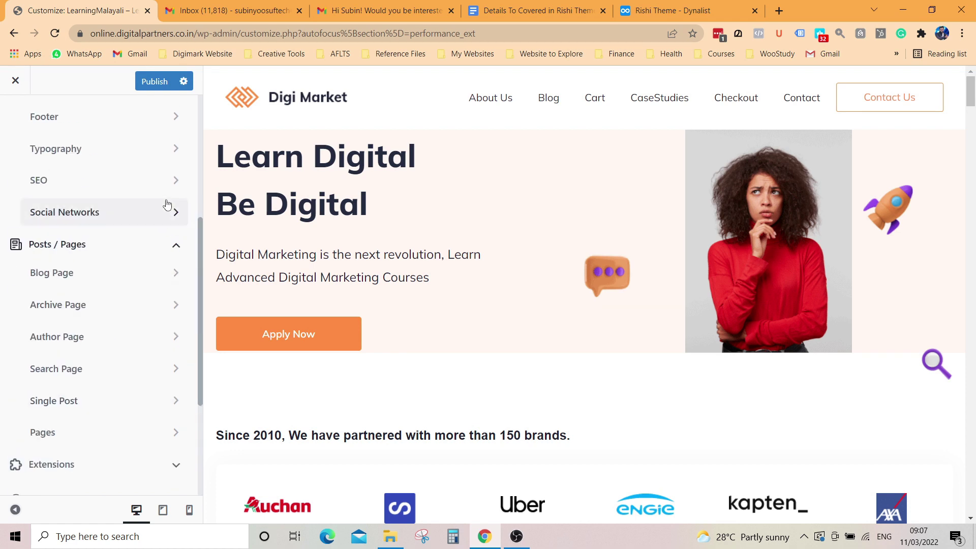
pyautogui.click(173, 242)
pyautogui.scroll(5, 173, 224)
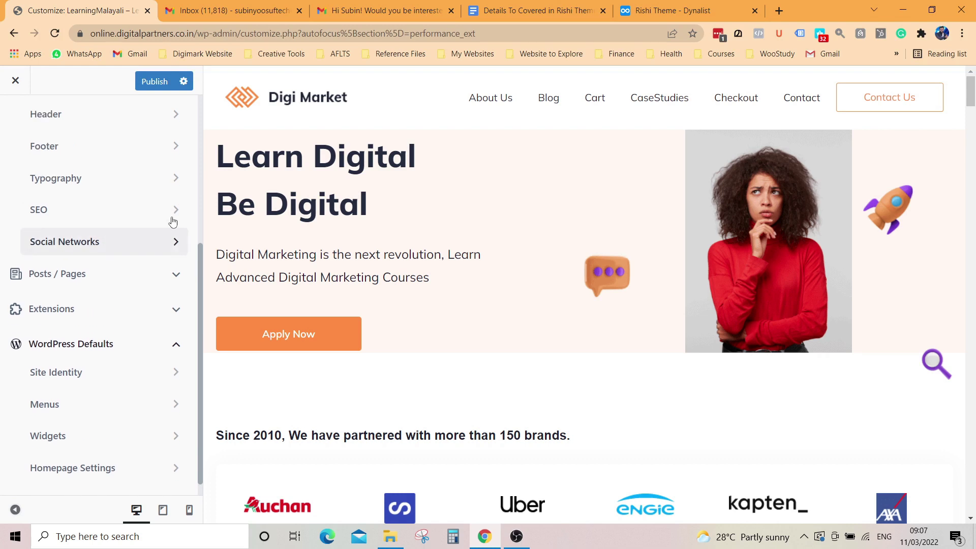
pyautogui.click(178, 184)
pyautogui.click(179, 312)
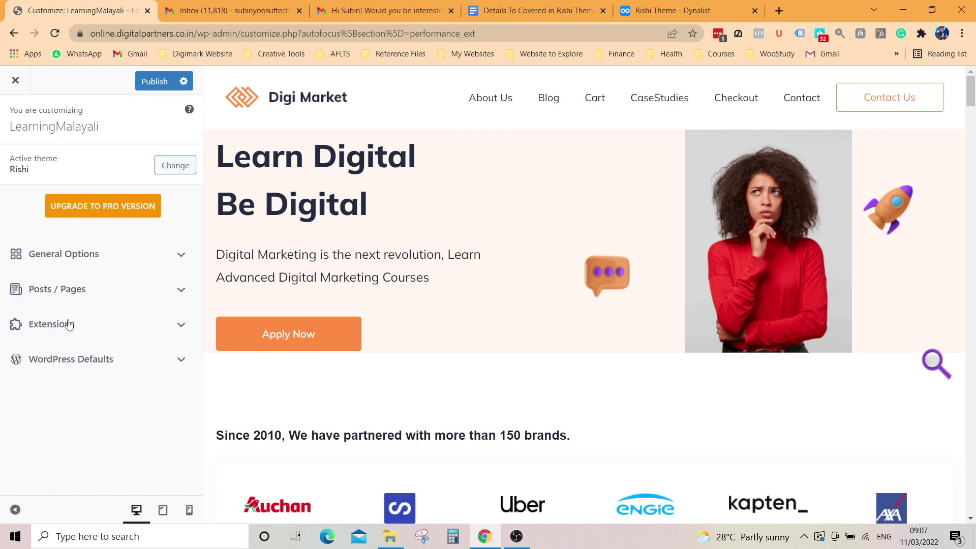
pyautogui.click(180, 326)
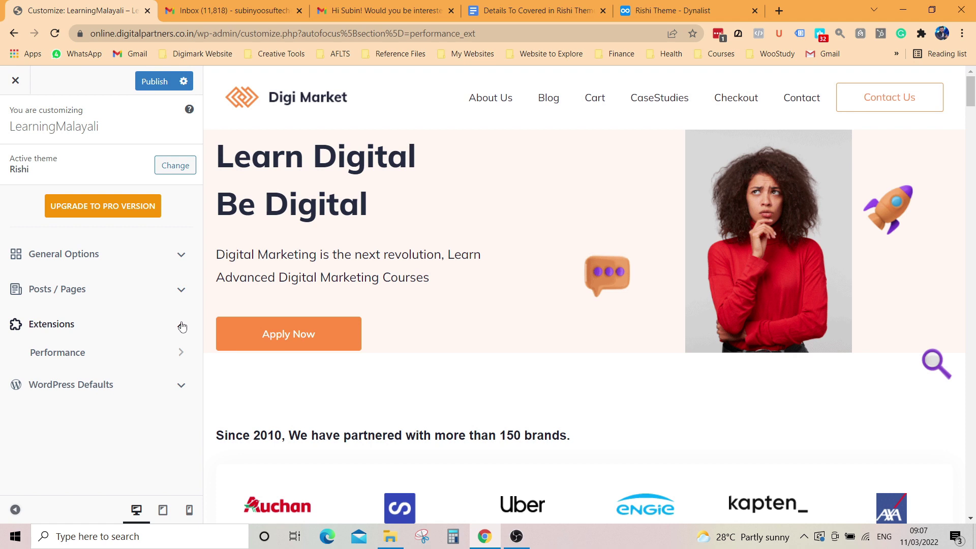
pyautogui.click(154, 81)
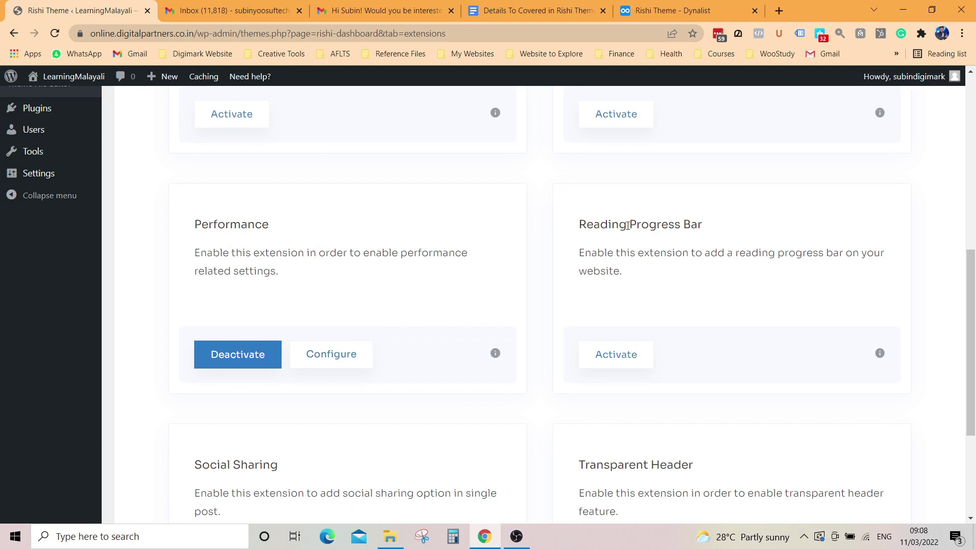
# Step: Highlight the Reading Progress Bar extension's description
pyautogui.moveTo(581, 252); pyautogui.dragTo(880, 272)
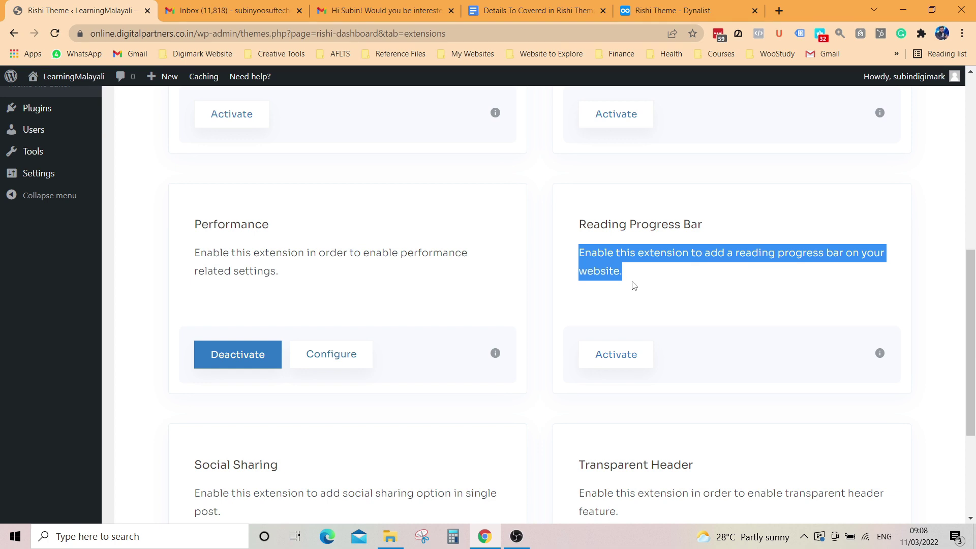
pyautogui.scroll(3, 10, 229)
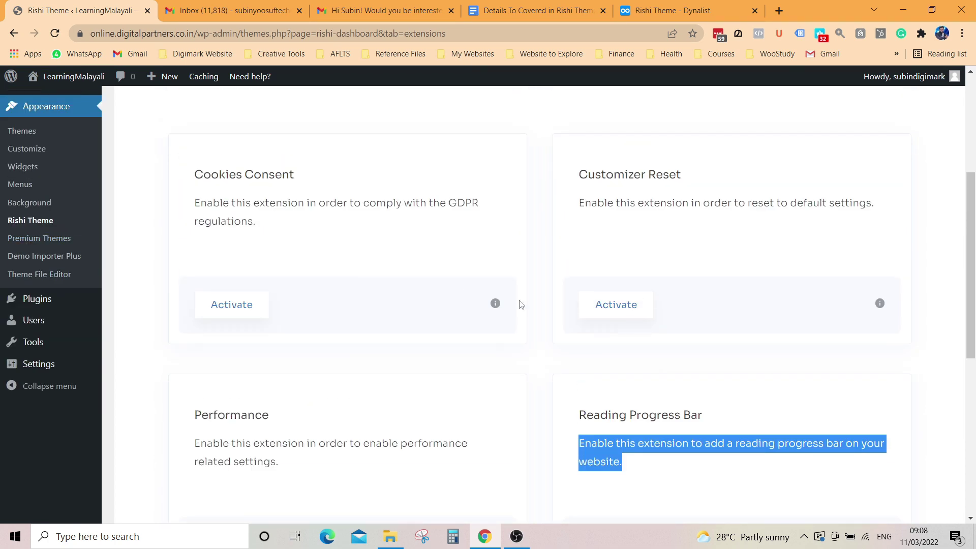
pyautogui.scroll(5, 521, 305)
pyautogui.scroll(1, 523, 305)
# Step: Browse the Useful Plugins cards, highlighting the AffiliateX and Contact Form 7 titles
pyautogui.click(680, 279)
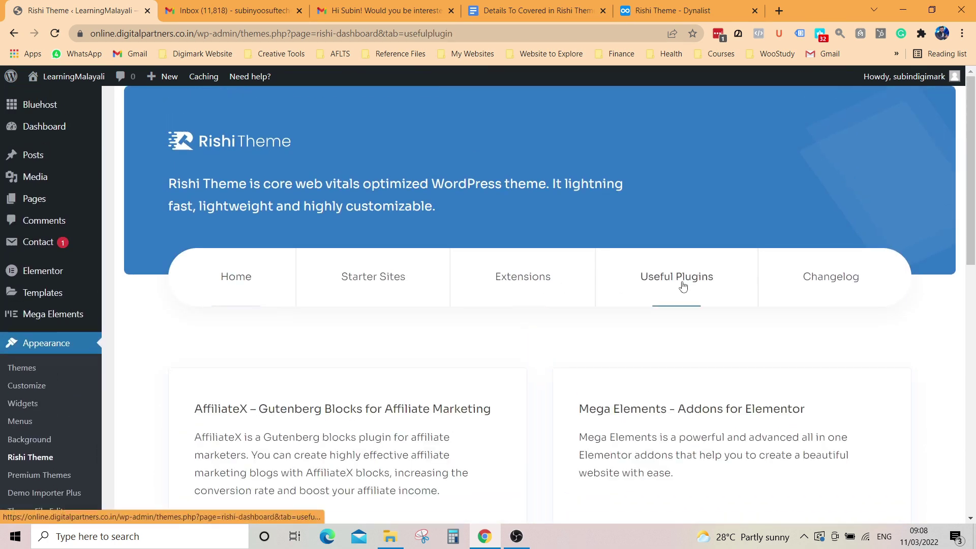
pyautogui.scroll(-3, 505, 294)
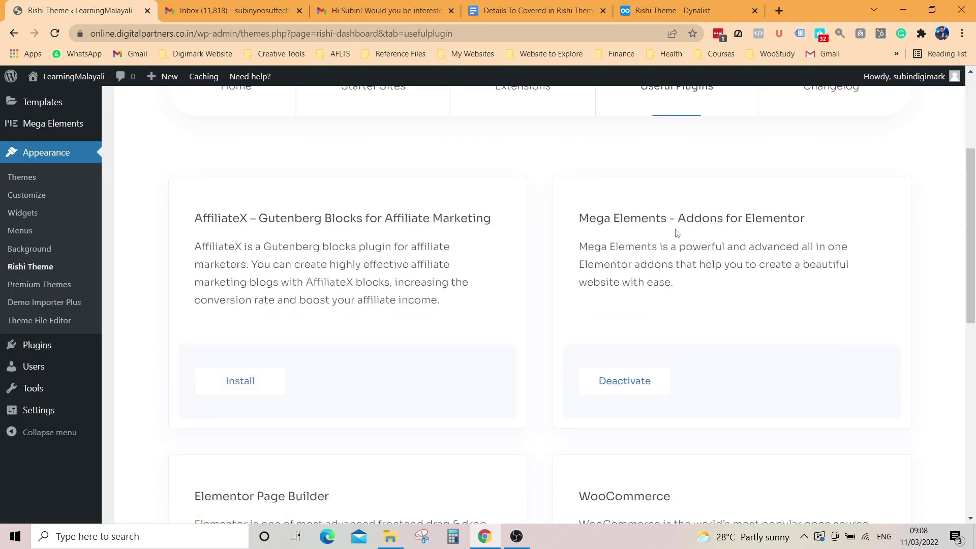
pyautogui.scroll(-2, 608, 290)
pyautogui.scroll(-2, 299, 279)
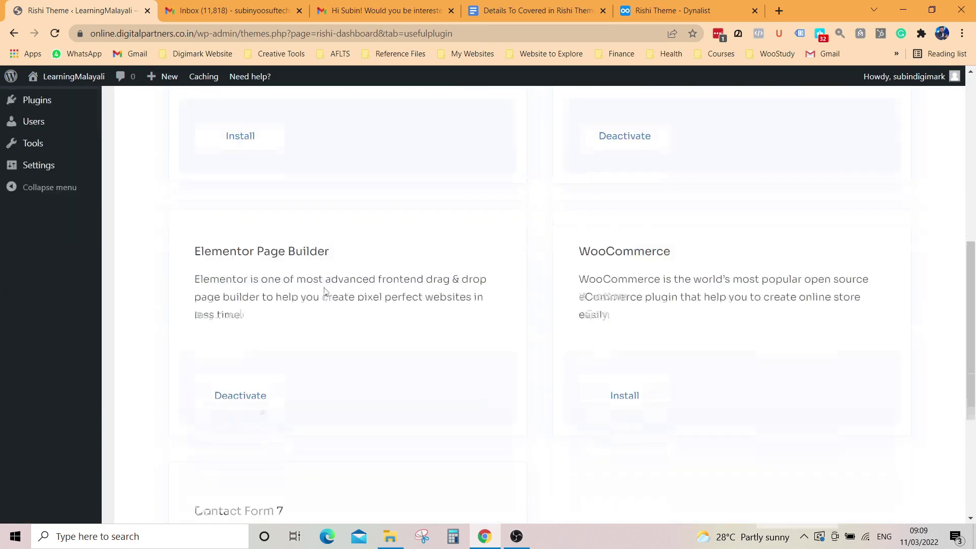
pyautogui.scroll(4, 256, 270)
pyautogui.moveTo(196, 219); pyautogui.dragTo(518, 223)
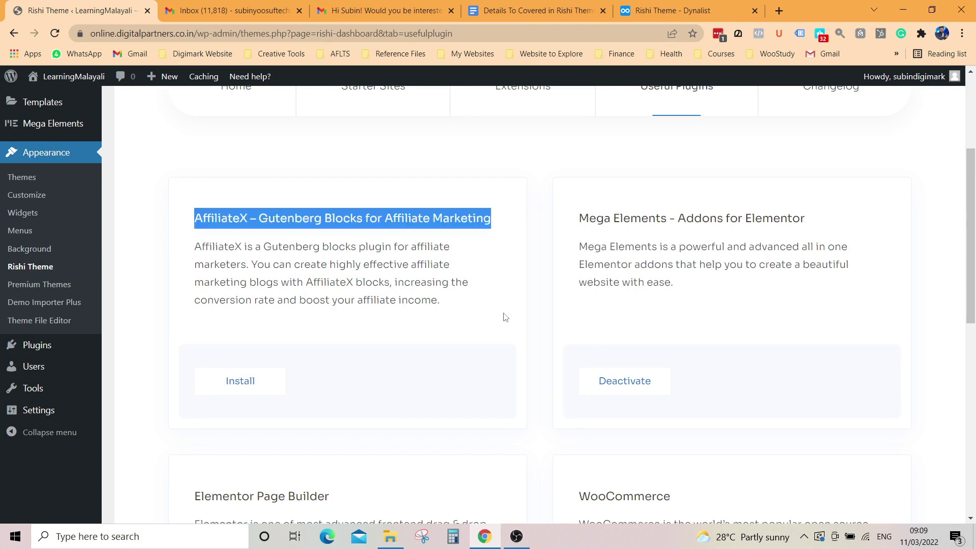
pyautogui.scroll(-4, 485, 318)
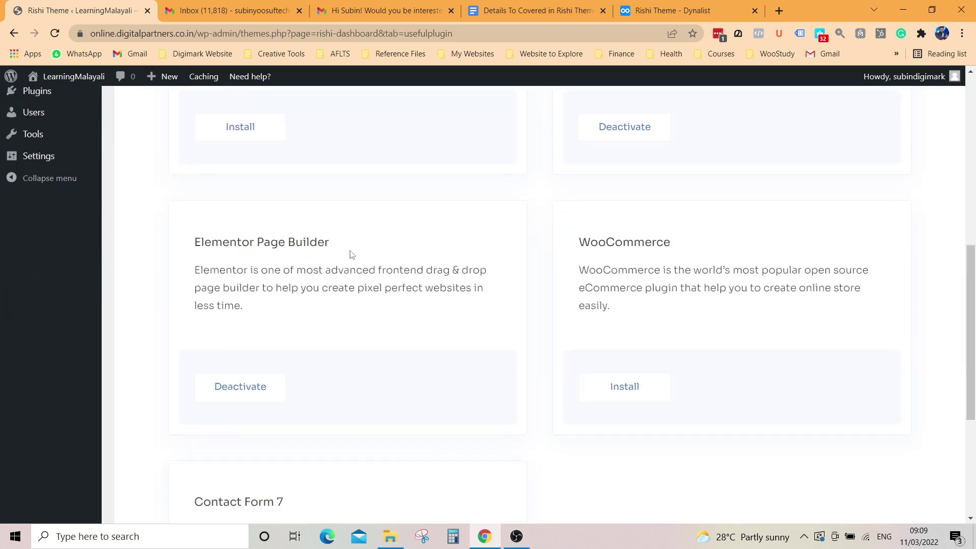
pyautogui.scroll(-4, 614, 248)
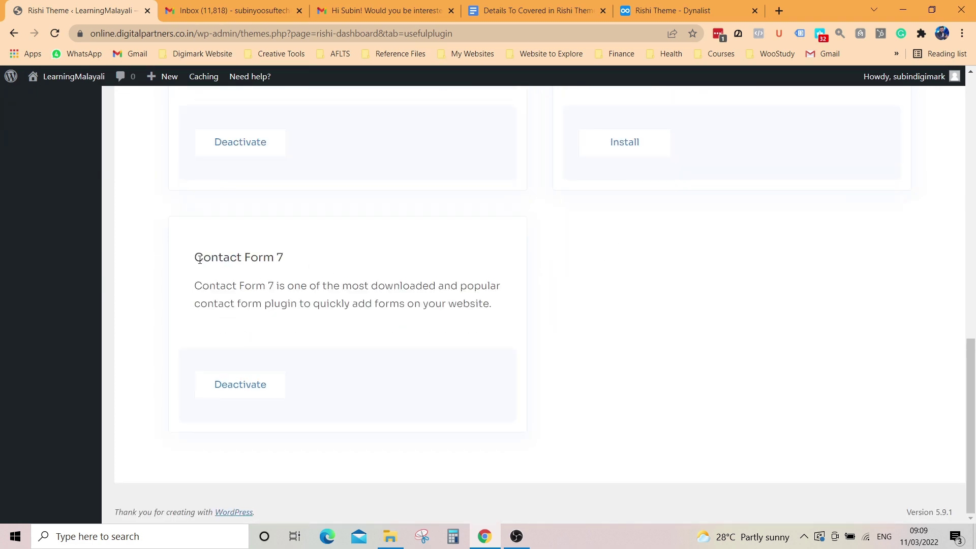
pyautogui.moveTo(201, 257); pyautogui.dragTo(356, 266)
pyautogui.scroll(11, 356, 266)
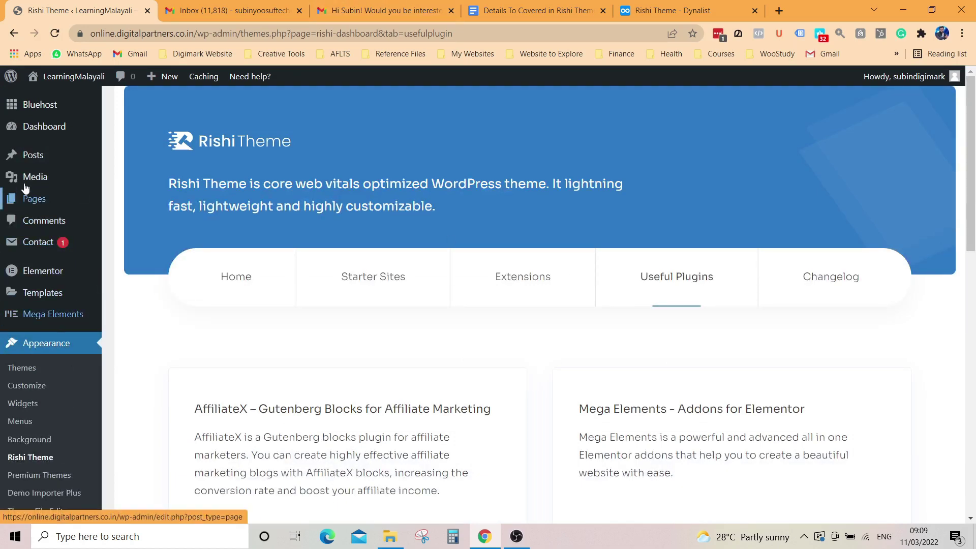
# Step: Open the live Digi Market site from Visit Site in a new browser tab
pyautogui.moveTo(42, 173)
pyautogui.moveTo(56, 78)
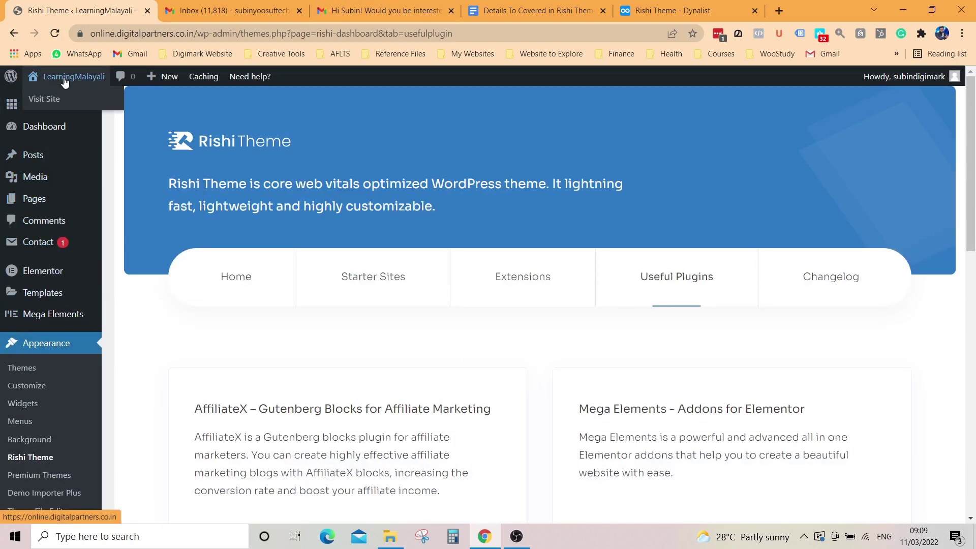
pyautogui.rightClick(54, 101)
pyautogui.click(93, 105)
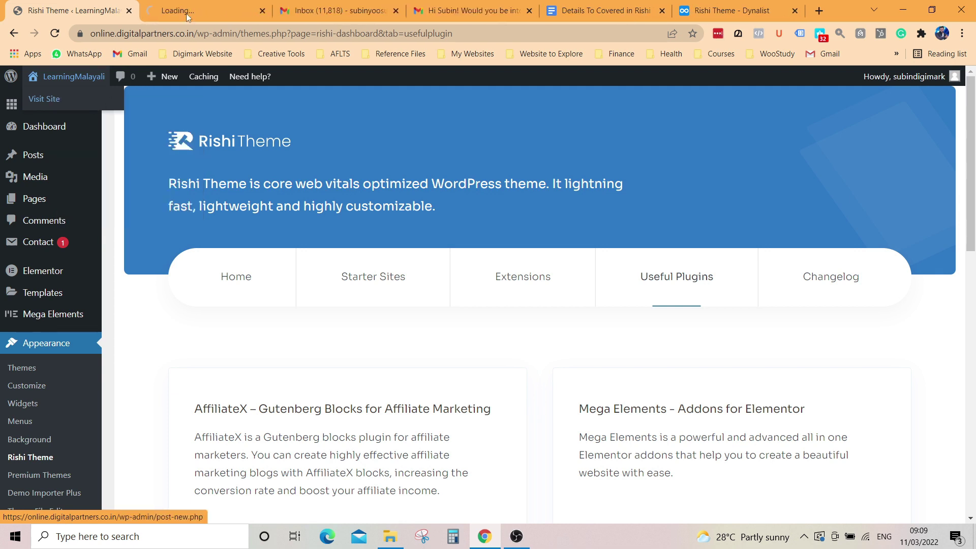
pyautogui.click(186, 13)
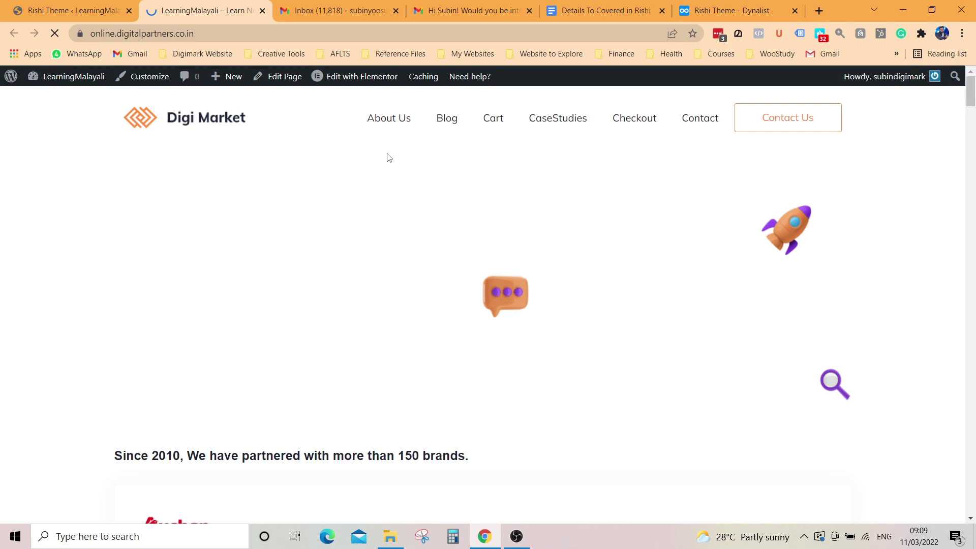
# Step: Go to the Contact page and launch Edit with Elementor from the admin bar
pyautogui.click(694, 123)
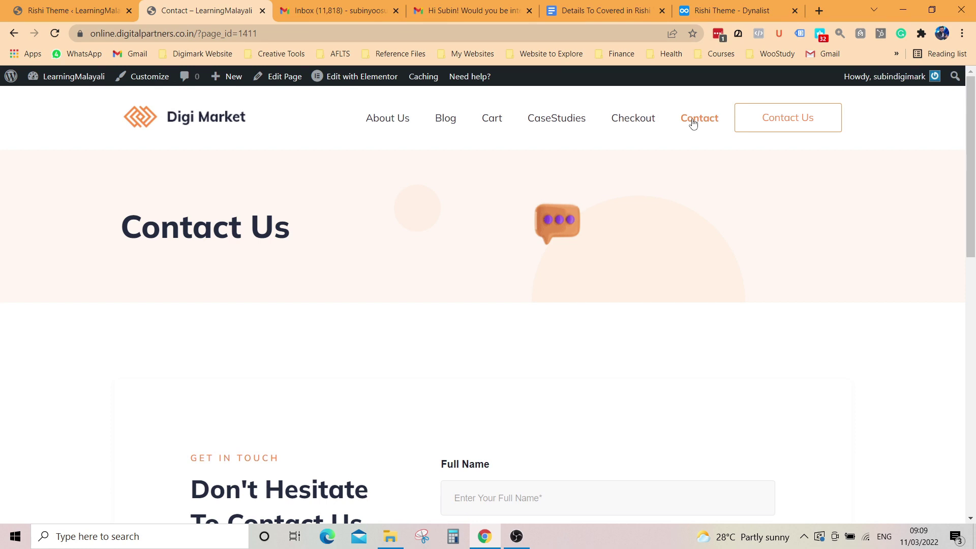
pyautogui.scroll(-4, 478, 288)
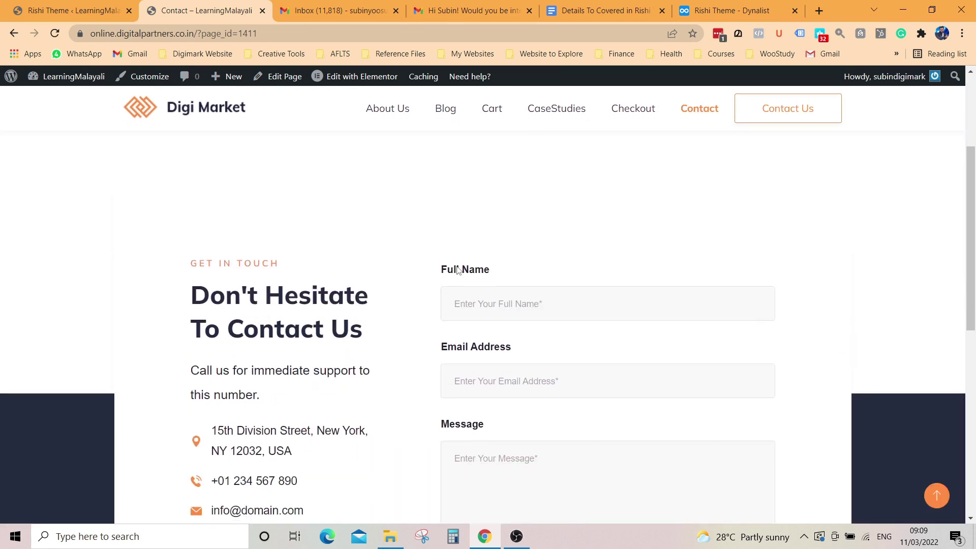
pyautogui.scroll(-1, 341, 277)
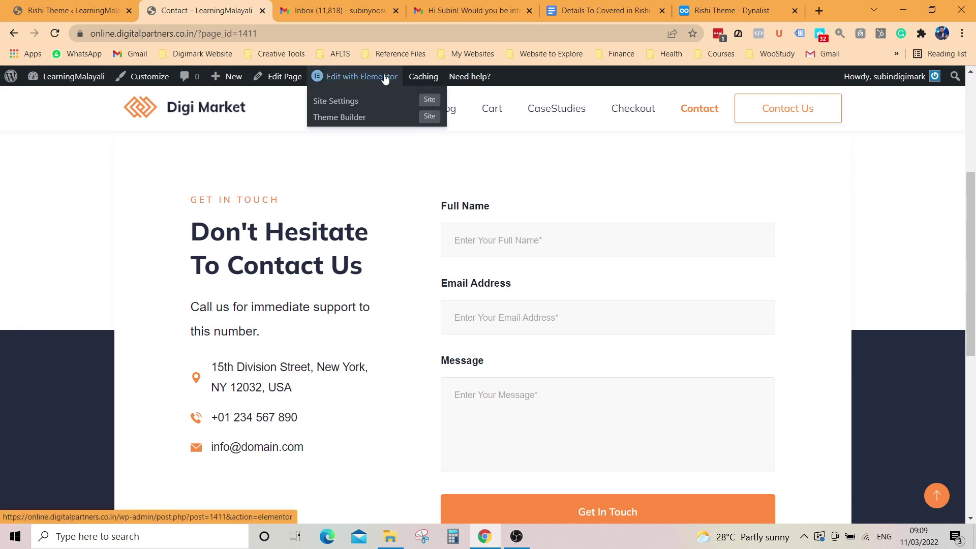
pyautogui.moveTo(425, 76)
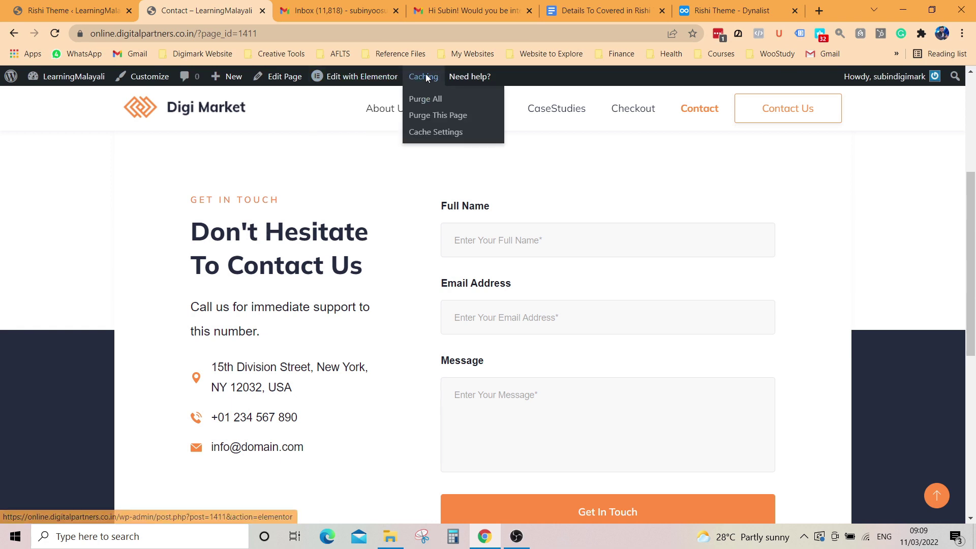
pyautogui.click(371, 82)
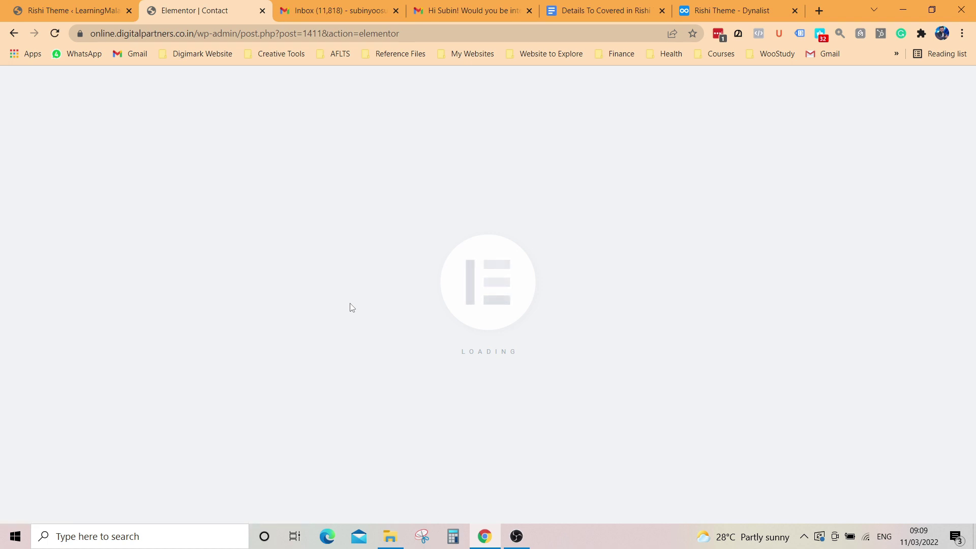
# Step: Retitle the contact heading 'Reach us Today' and select the street address line for editing
pyautogui.scroll(-4, 351, 307)
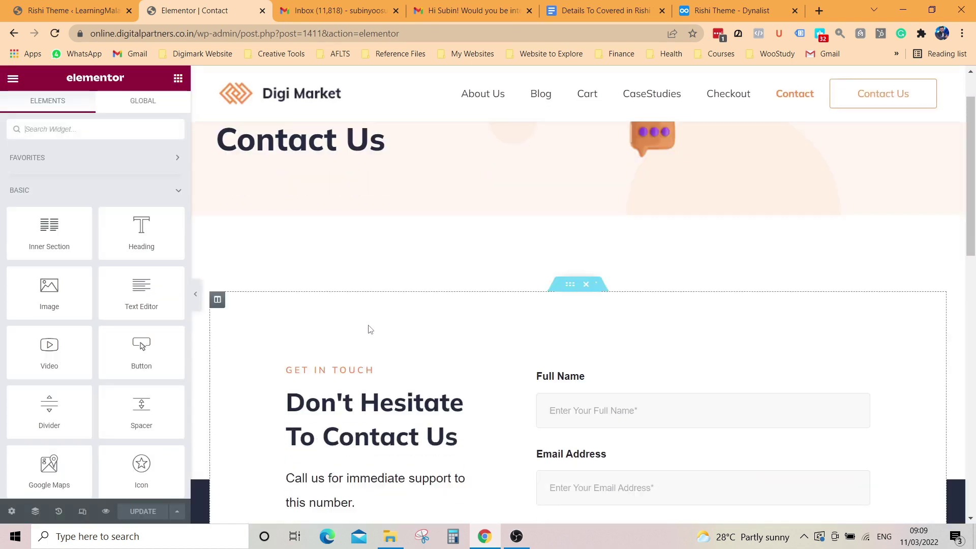
pyautogui.click(364, 288)
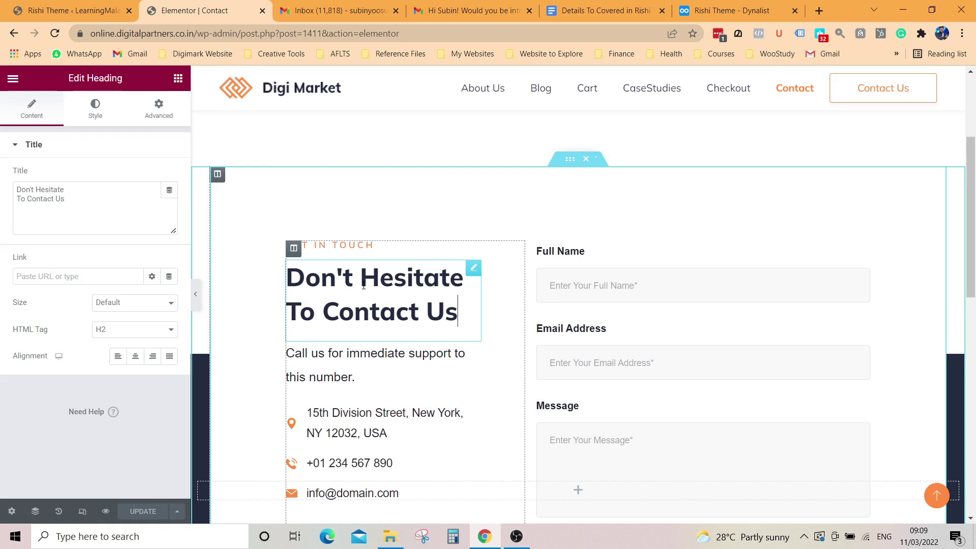
pyautogui.moveTo(463, 314); pyautogui.dragTo(284, 278)
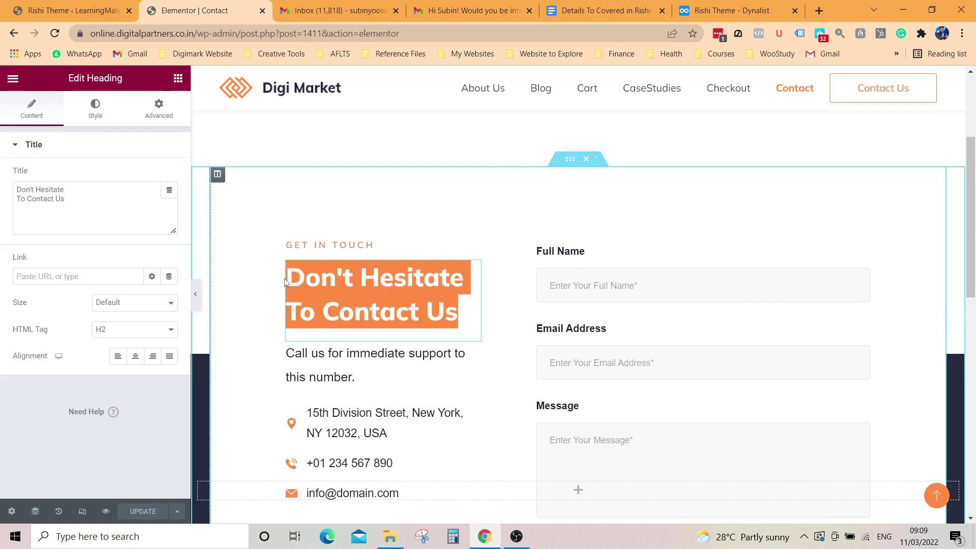
pyautogui.write('Rea')
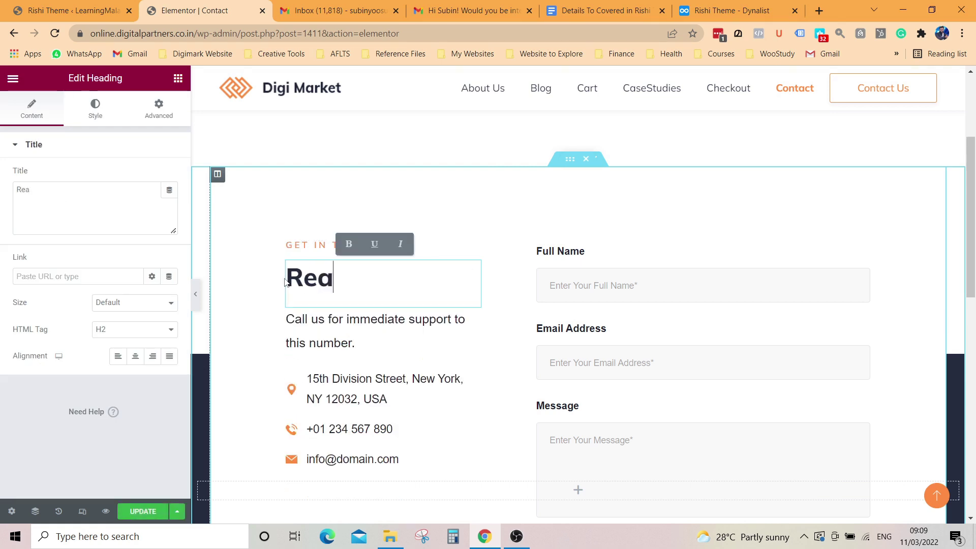
pyautogui.write('ch us Today')
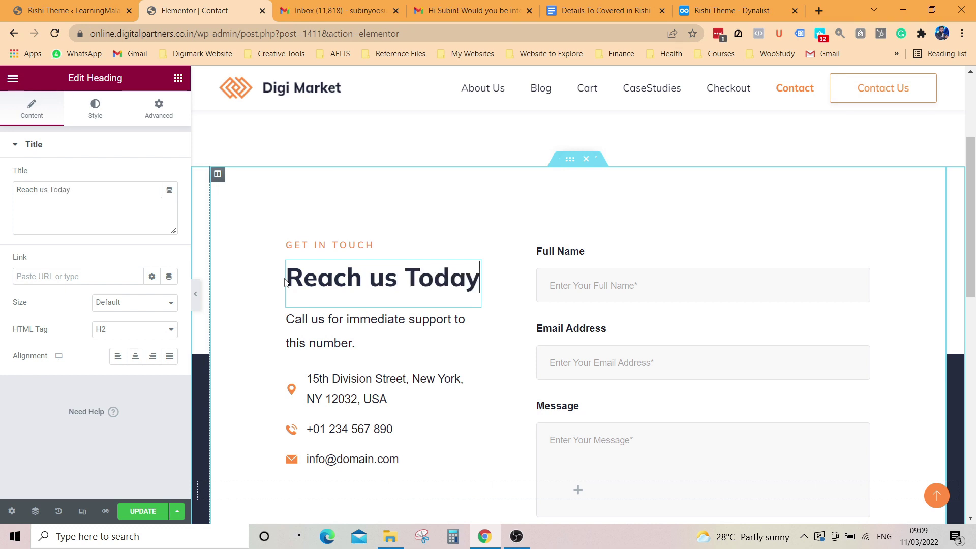
pyautogui.click(352, 398)
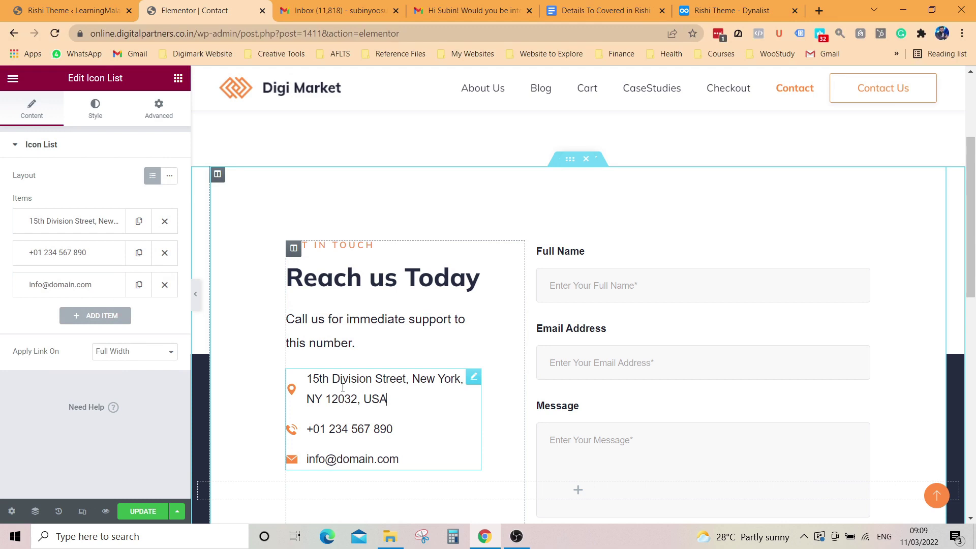
pyautogui.moveTo(394, 399); pyautogui.dragTo(296, 377)
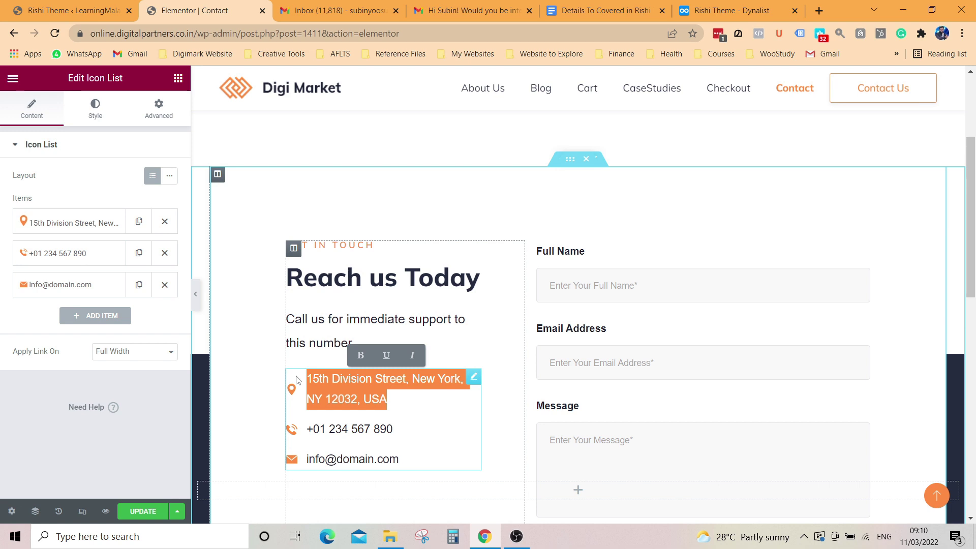
# Step: Type the business's full street address into the first Icon List item's Text field, fixing typos
pyautogui.click(76, 222)
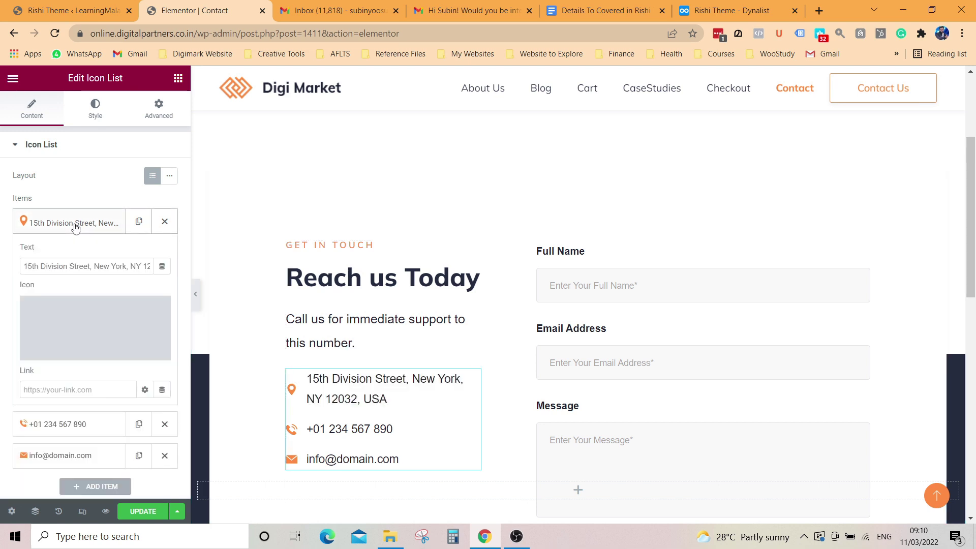
pyautogui.tripleClick(86, 265)
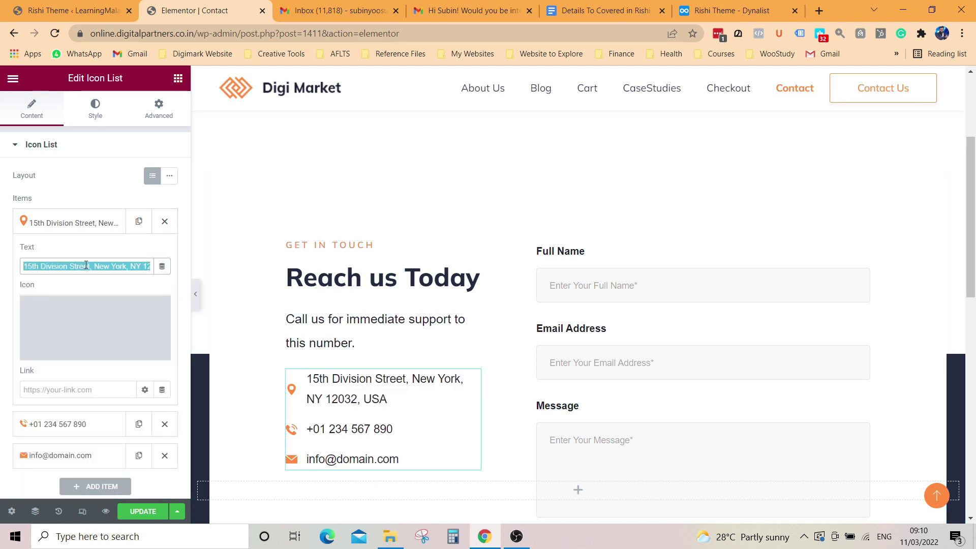
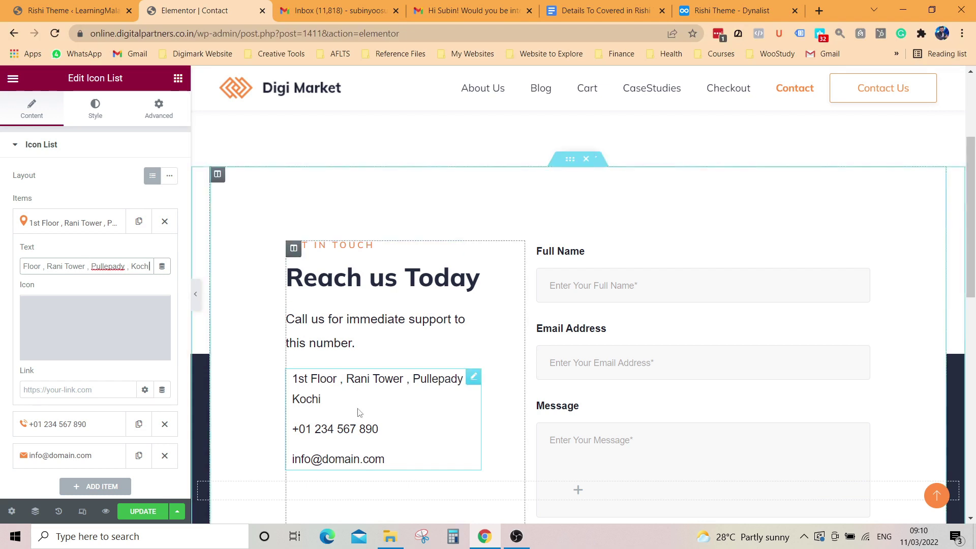
# Step: Enter the business phone number on the second contact line and its e-mail on the third
pyautogui.click(379, 429)
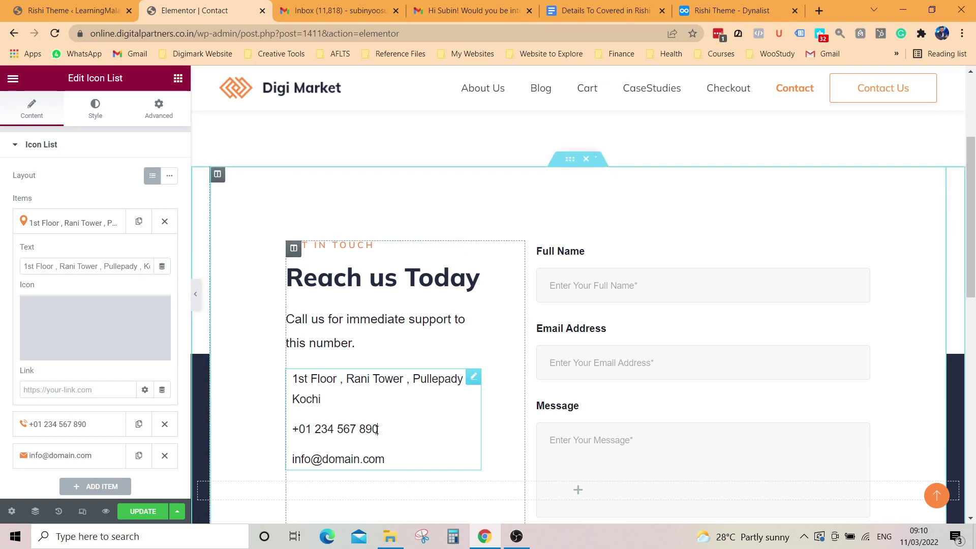
pyautogui.press('BackSpace')
pyautogui.press('BackSpace')
pyautogui.press('BackSpace')
pyautogui.press('BackSpace')
pyautogui.press('BackSpace')
pyautogui.press('BackSpace')
pyautogui.press('BackSpace')
pyautogui.press('BackSpace')
pyautogui.press('BackSpace')
pyautogui.press('BackSpace')
pyautogui.press('BackSpace')
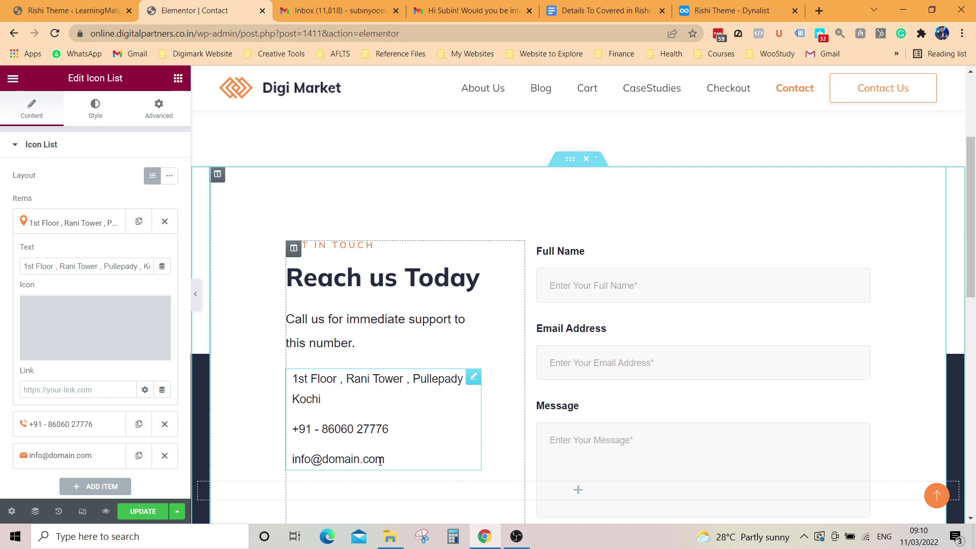
pyautogui.click(397, 464)
pyautogui.press('BackSpace')
pyautogui.press('BackSpace')
pyautogui.press('BackSpace')
pyautogui.press('BackSpace')
pyautogui.press('BackSpace')
pyautogui.write('digi')
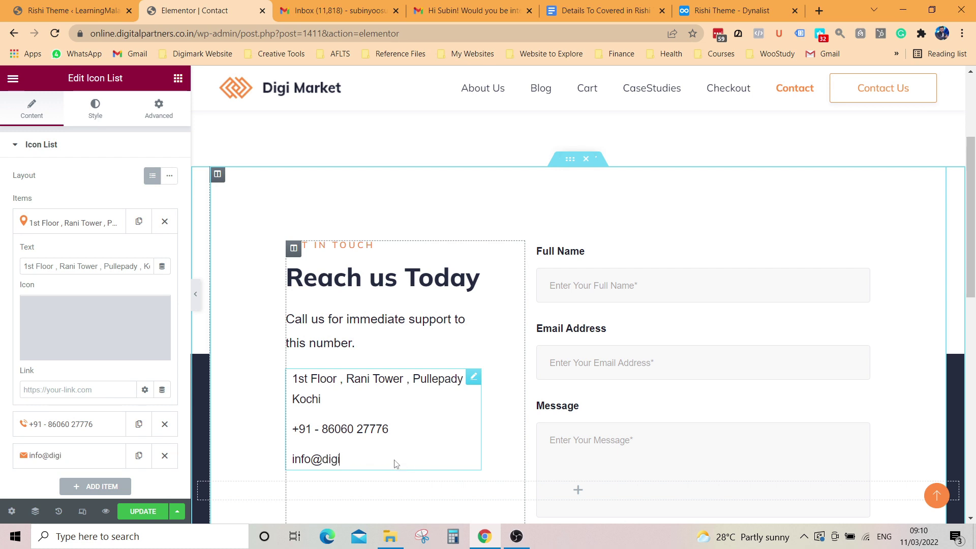
pyautogui.write('markacadem')
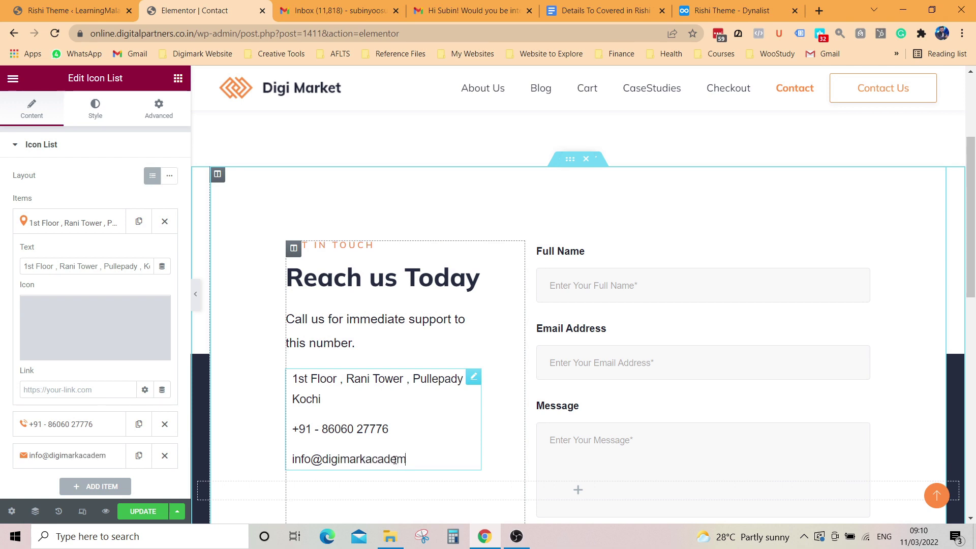
pyautogui.write('y.com')
pyautogui.scroll(-1, 395, 460)
pyautogui.scroll(-2, 164, 424)
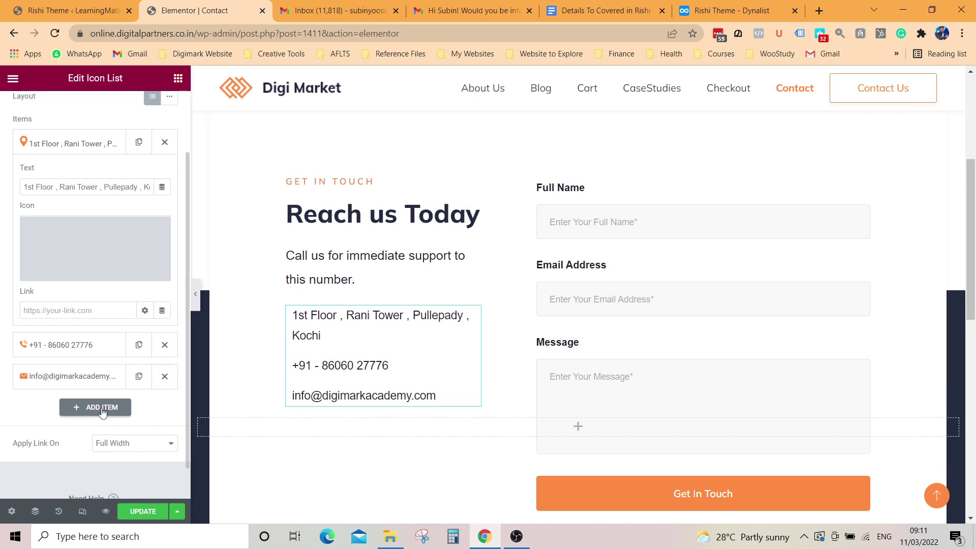
# Step: Update the Contact page and keep 'Contact Form' selected in the Contact Form 7 widget
pyautogui.click(144, 512)
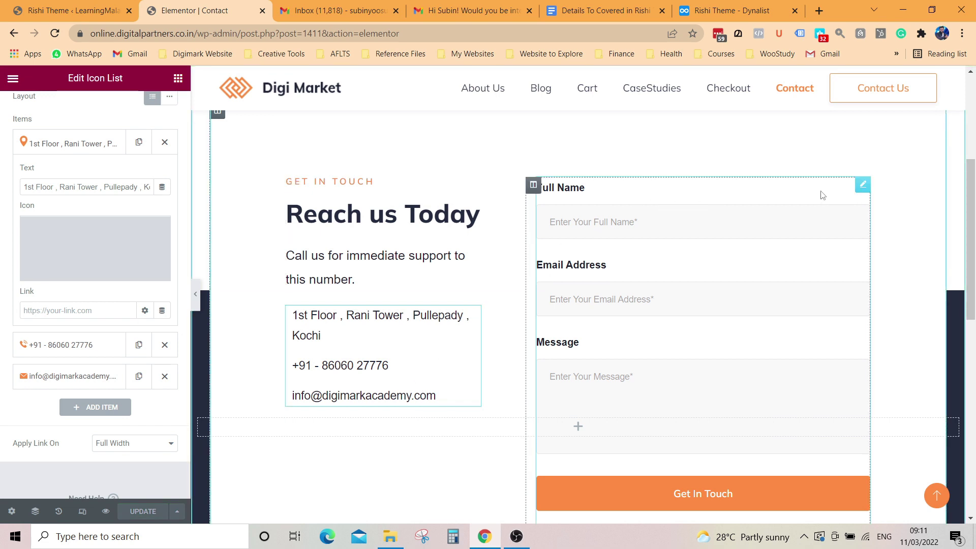
pyautogui.click(864, 189)
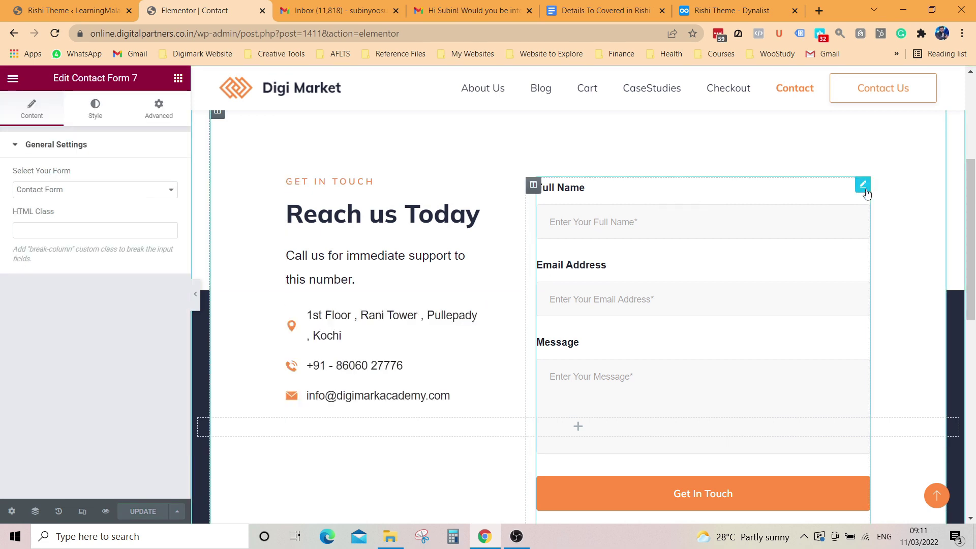
pyautogui.click(102, 195)
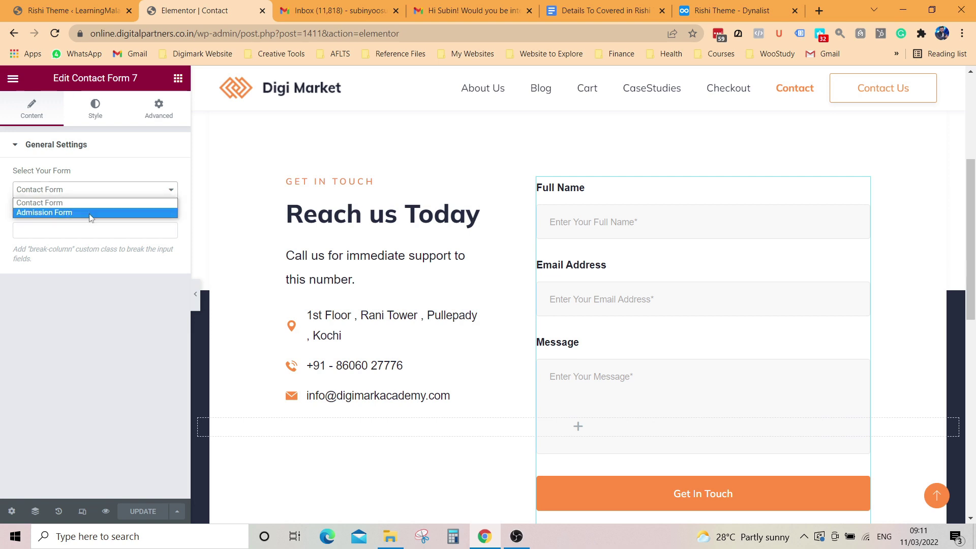
pyautogui.click(79, 202)
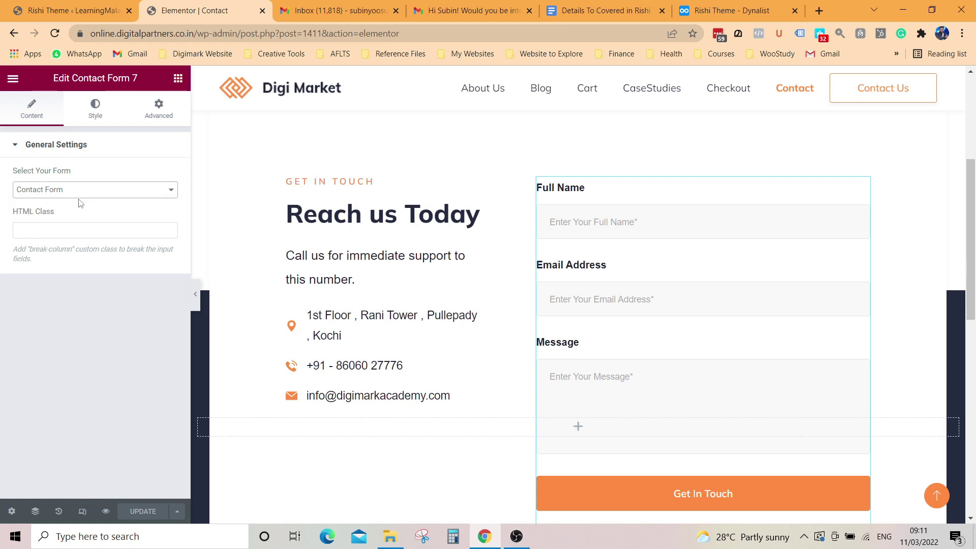
pyautogui.scroll(-4, 714, 349)
pyautogui.scroll(5, 687, 362)
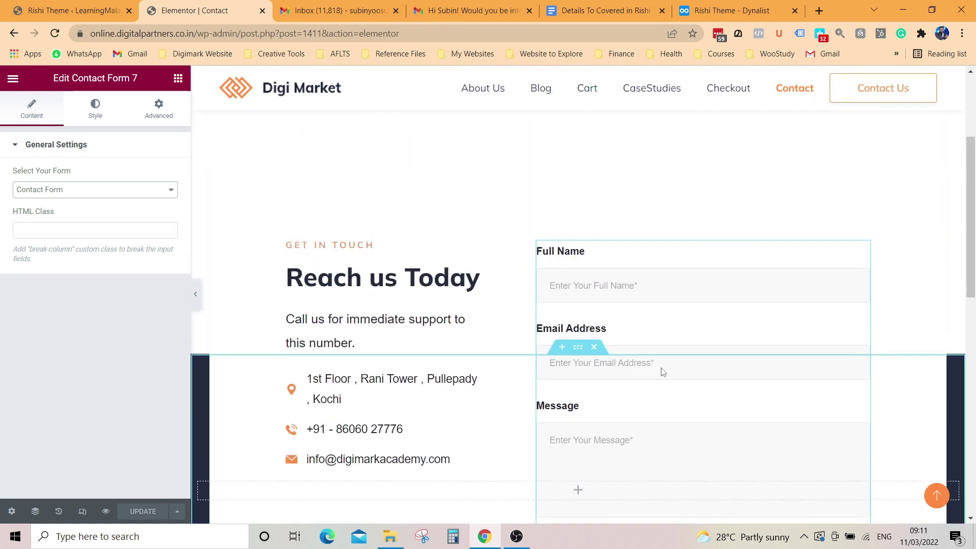
pyautogui.scroll(-4, 661, 371)
pyautogui.scroll(-3, 587, 442)
pyautogui.scroll(4, 634, 399)
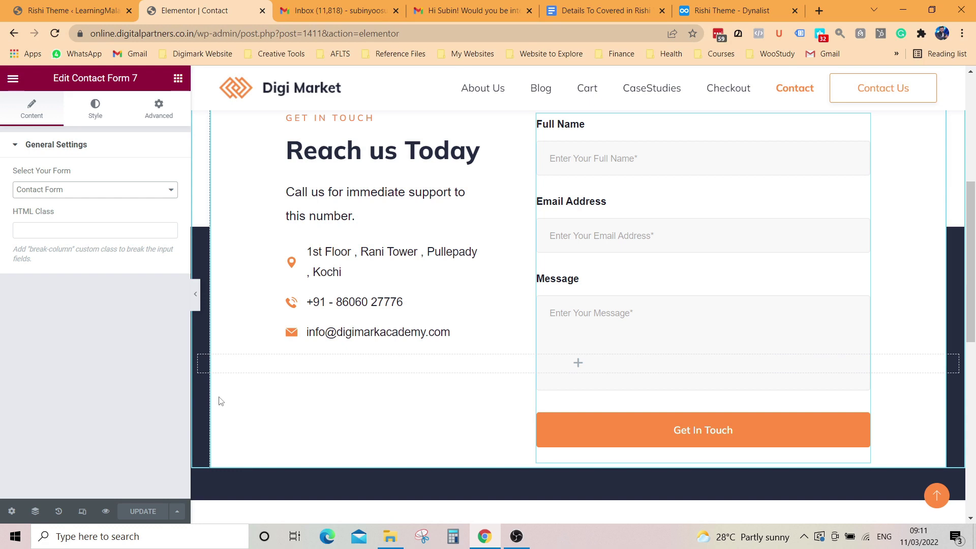
pyautogui.scroll(6, 571, 338)
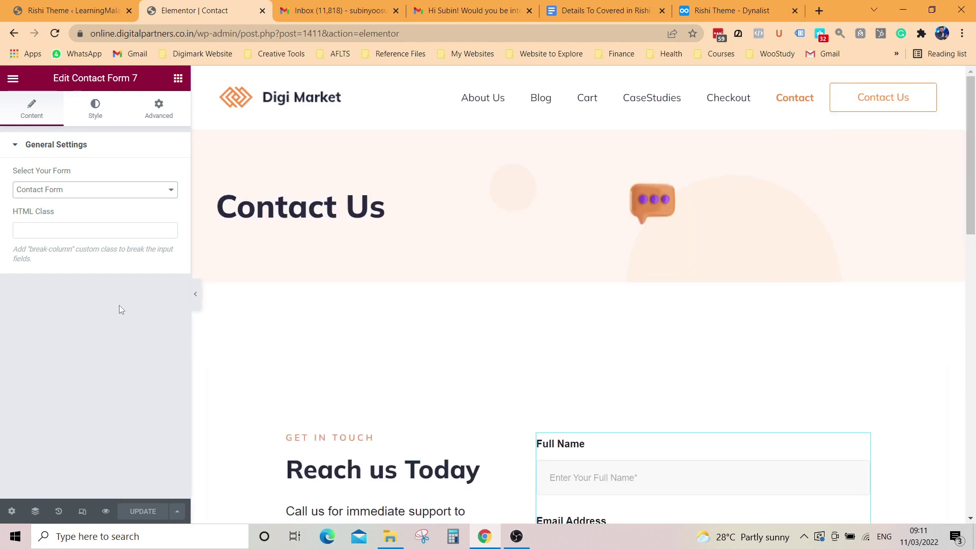
# Step: Exit Elementor to the WordPress dashboard
pyautogui.click(17, 80)
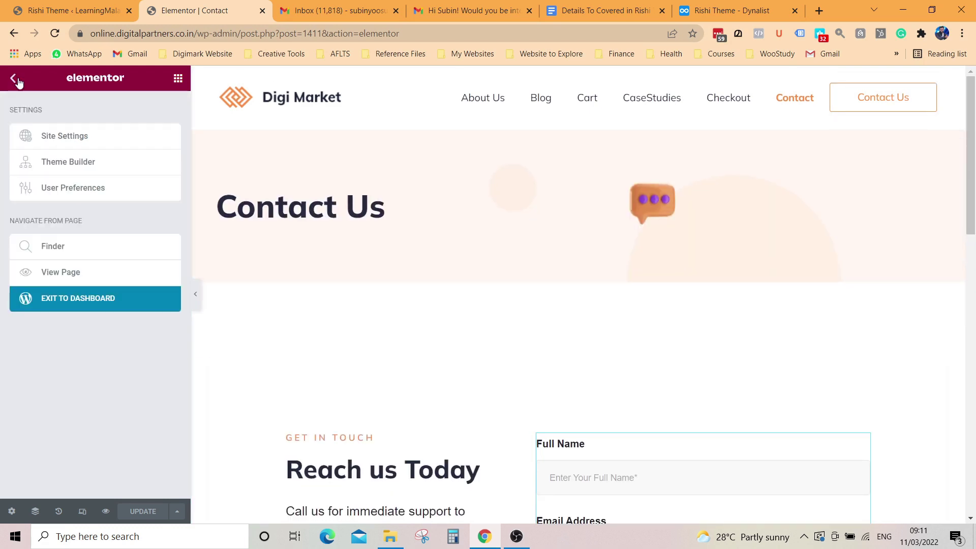
pyautogui.click(90, 302)
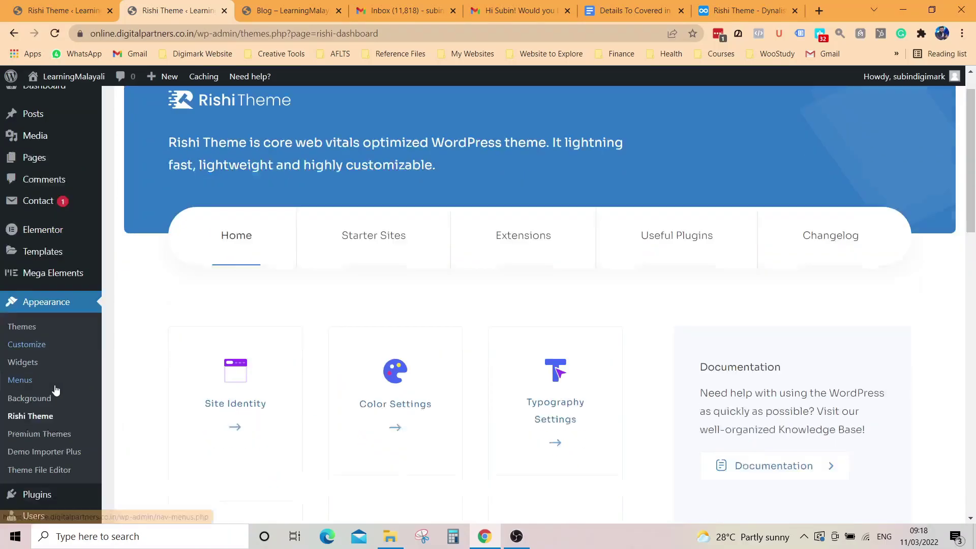
pyautogui.scroll(-1, 56, 390)
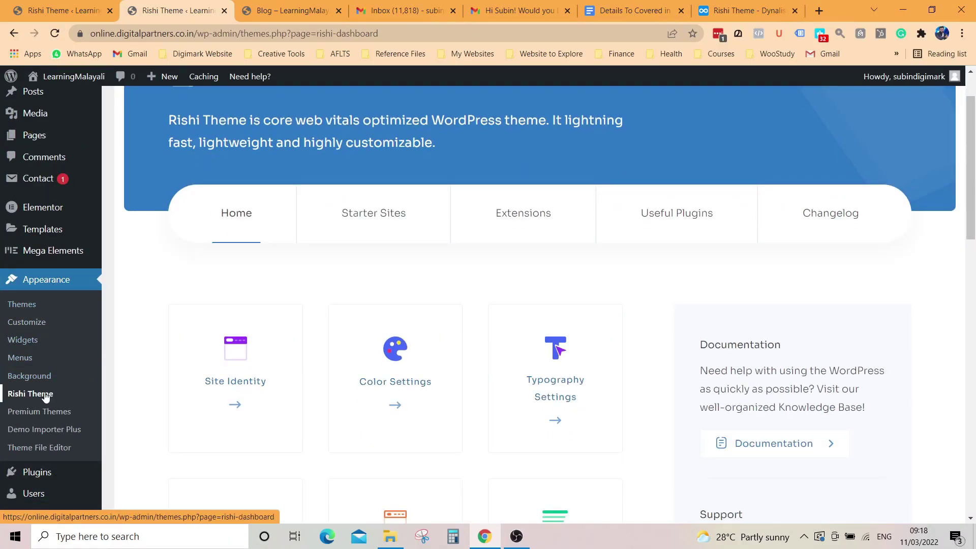
# Step: From the Rishi Theme dashboard, open the Header Builder and select the Logo element's settings
pyautogui.scroll(-1, 46, 397)
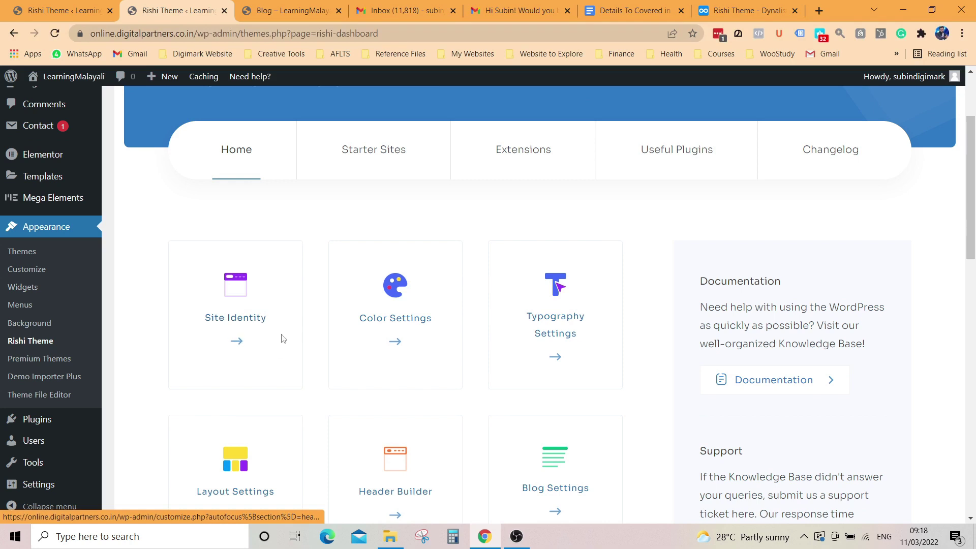
pyautogui.scroll(-2, 556, 316)
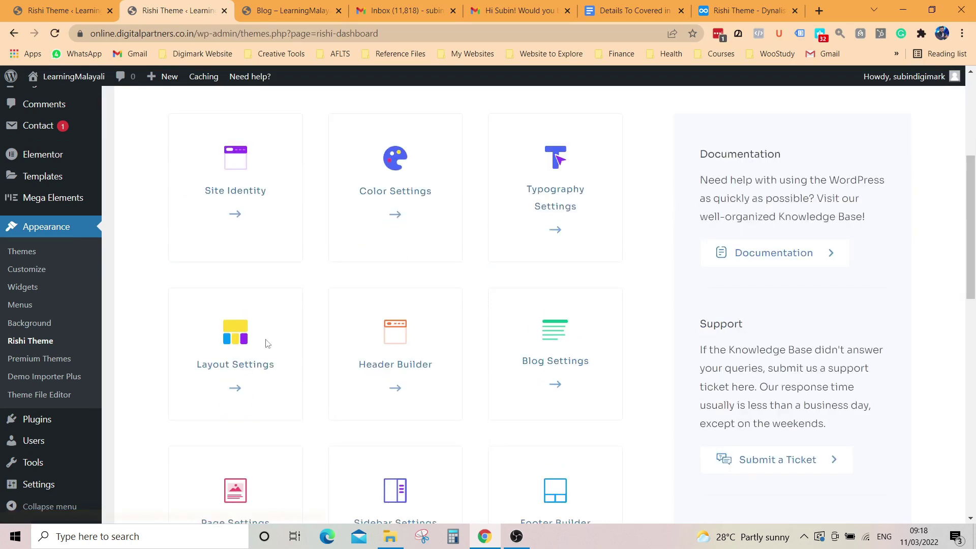
pyautogui.click(397, 390)
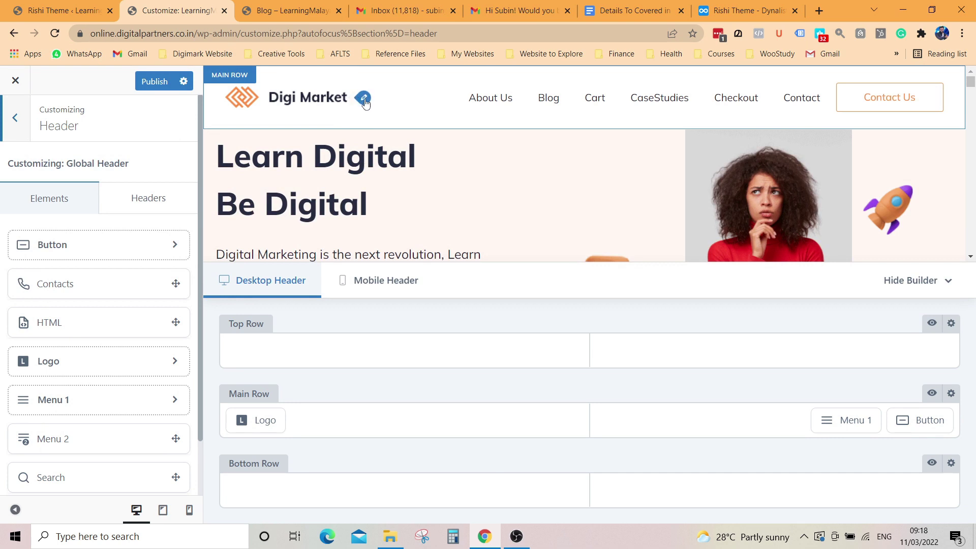
pyautogui.click(365, 99)
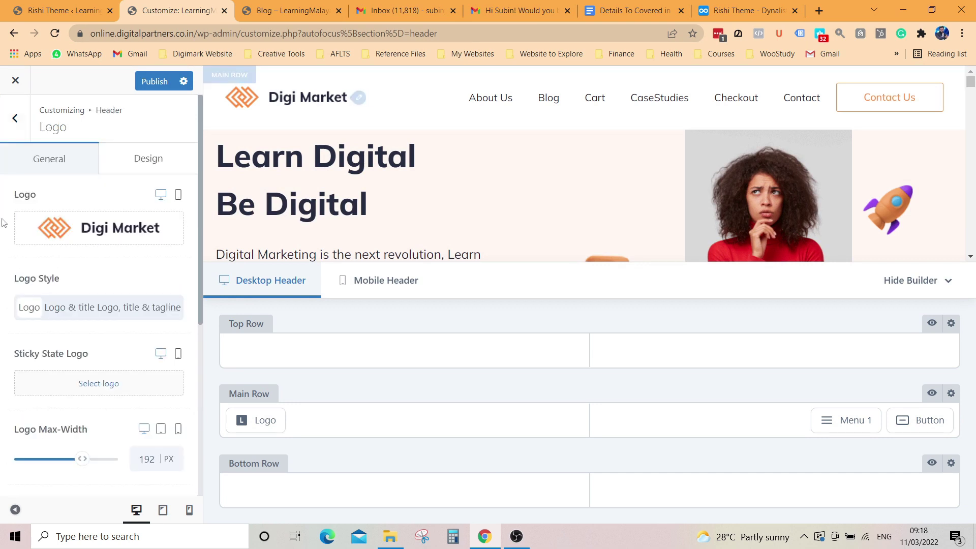
# Step: Upload Digimark Logo Final 50in from E:\Digimark\Logos Digimark into the logo picker
pyautogui.click(145, 228)
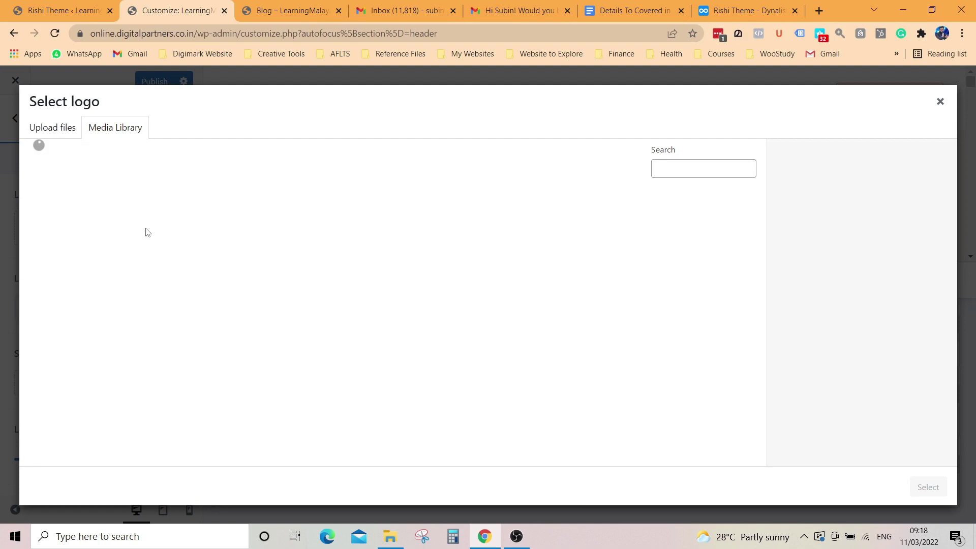
pyautogui.click(61, 131)
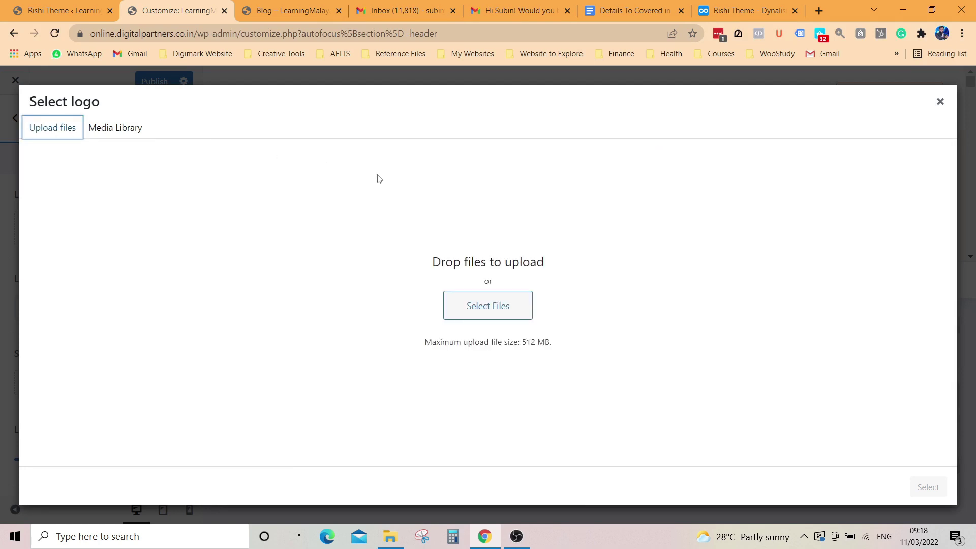
pyautogui.click(487, 308)
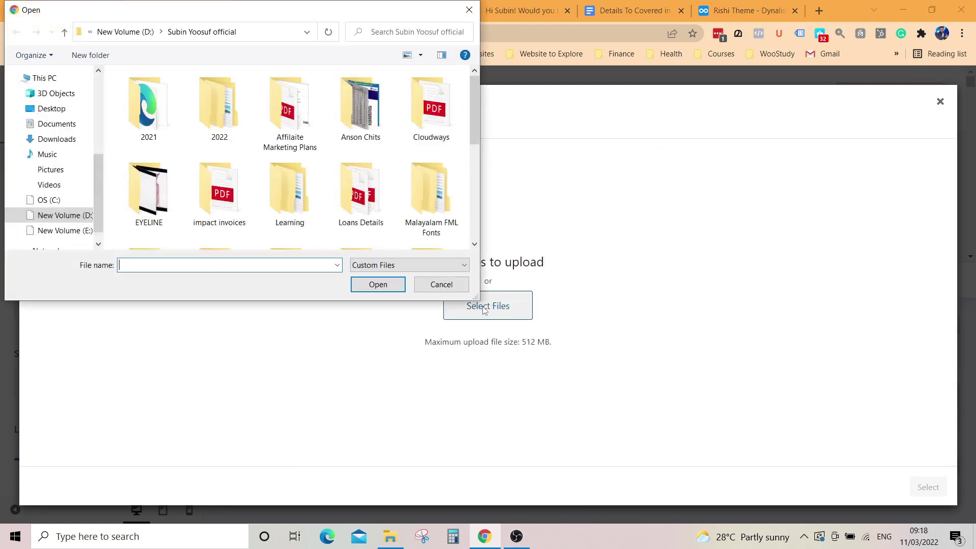
pyautogui.click(70, 232)
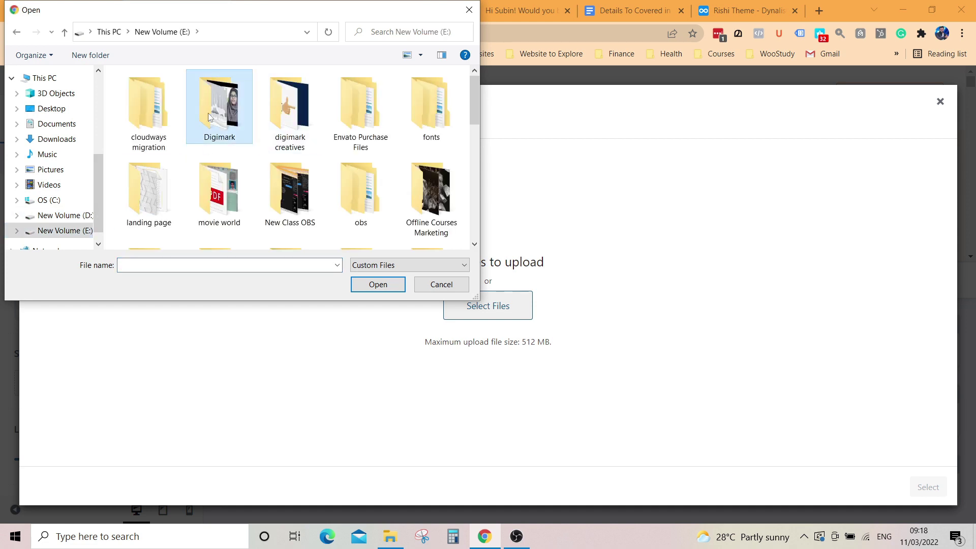
pyautogui.doubleClick(219, 104)
pyautogui.doubleClick(288, 117)
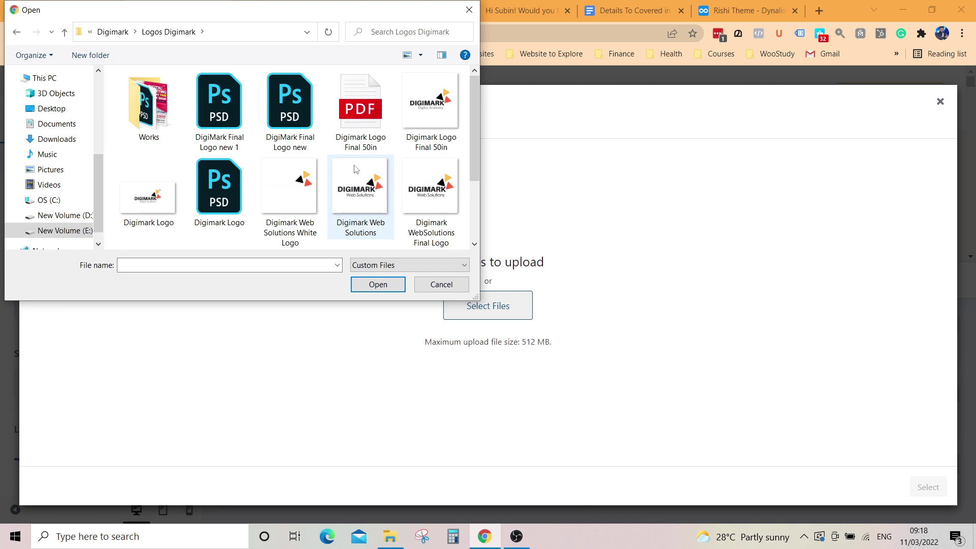
pyautogui.click(425, 116)
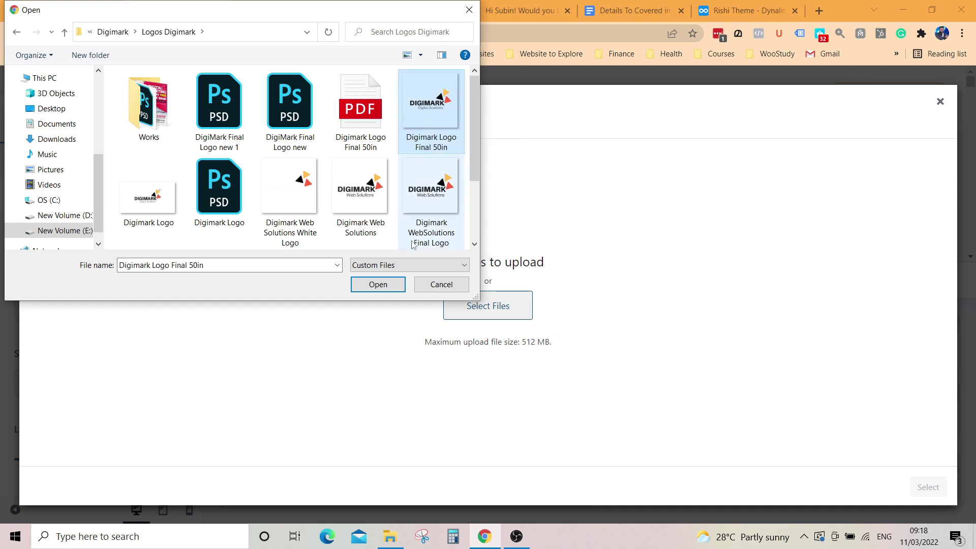
pyautogui.click(378, 284)
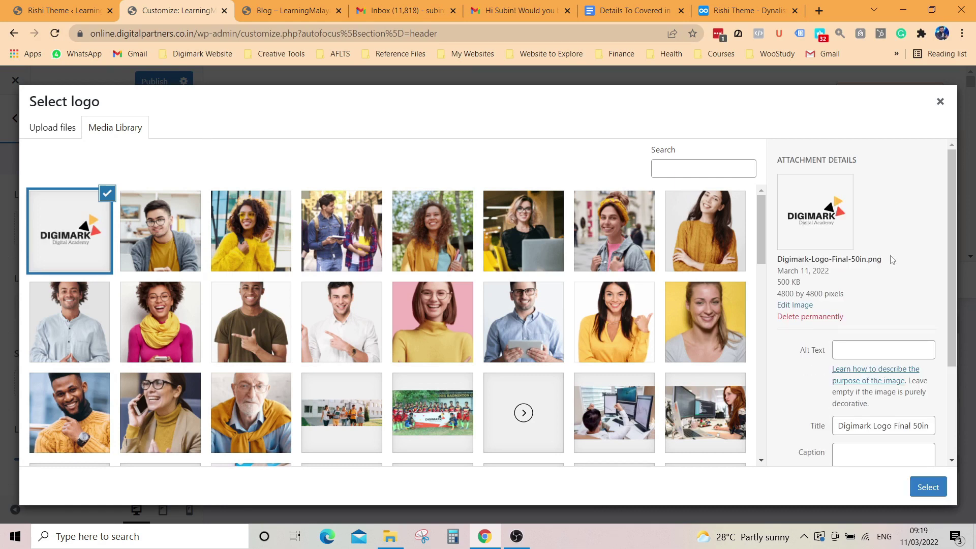
# Step: Apply the uploaded image as the header logo and shrink its max-width to 102 px
pyautogui.click(928, 487)
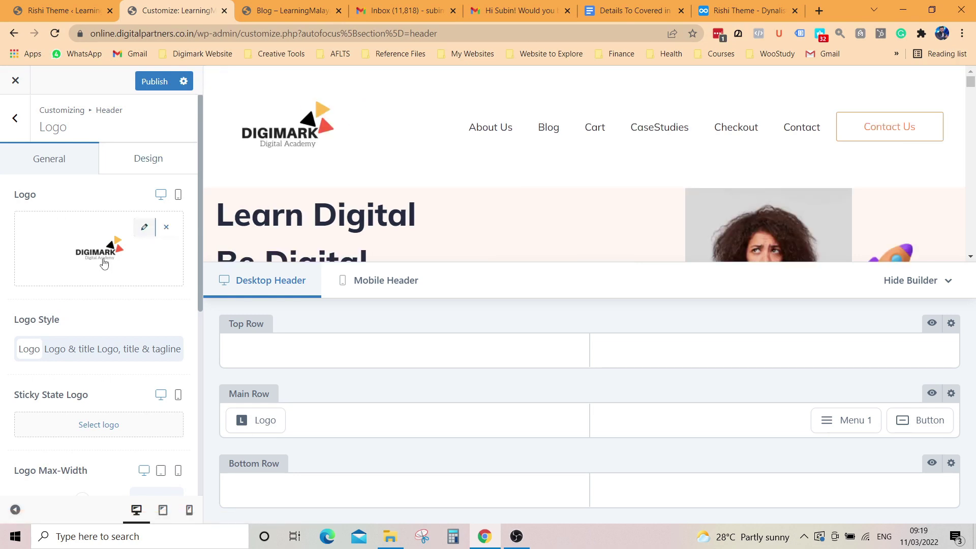
pyautogui.scroll(-3, 104, 262)
pyautogui.scroll(-1, 112, 287)
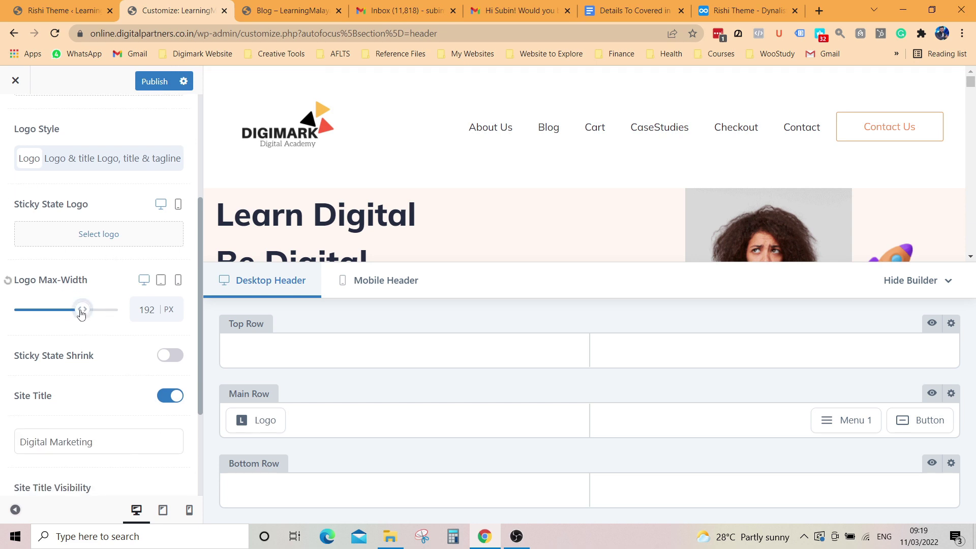
pyautogui.moveTo(82, 313); pyautogui.dragTo(48, 316)
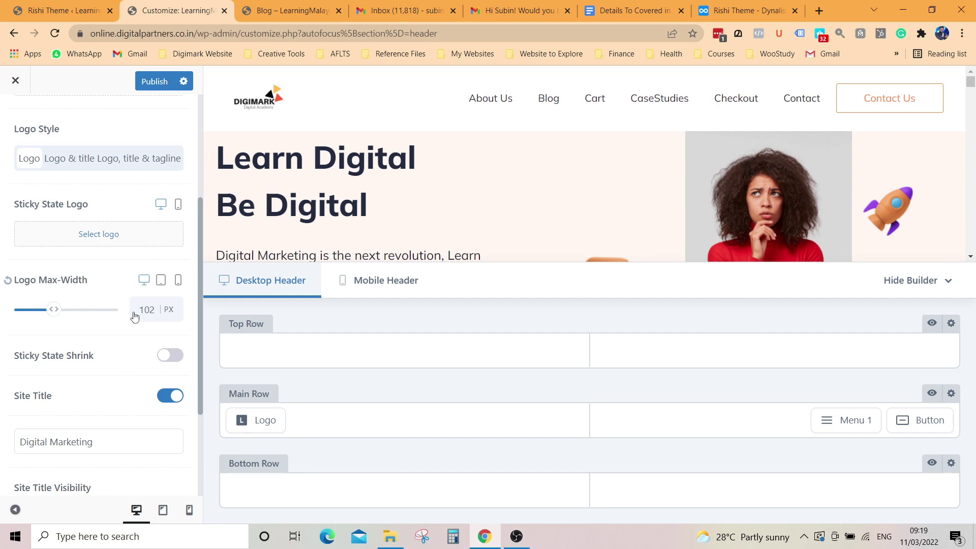
# Step: Change the site title to 'Learn Digital Be Digital' and publish the changes
pyautogui.scroll(-3, 143, 339)
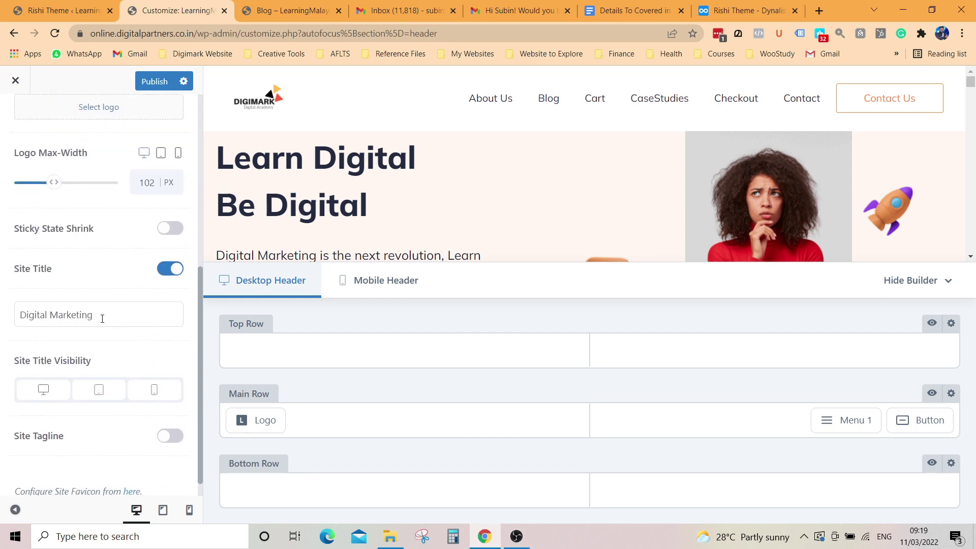
pyautogui.moveTo(101, 318); pyautogui.dragTo(2, 322)
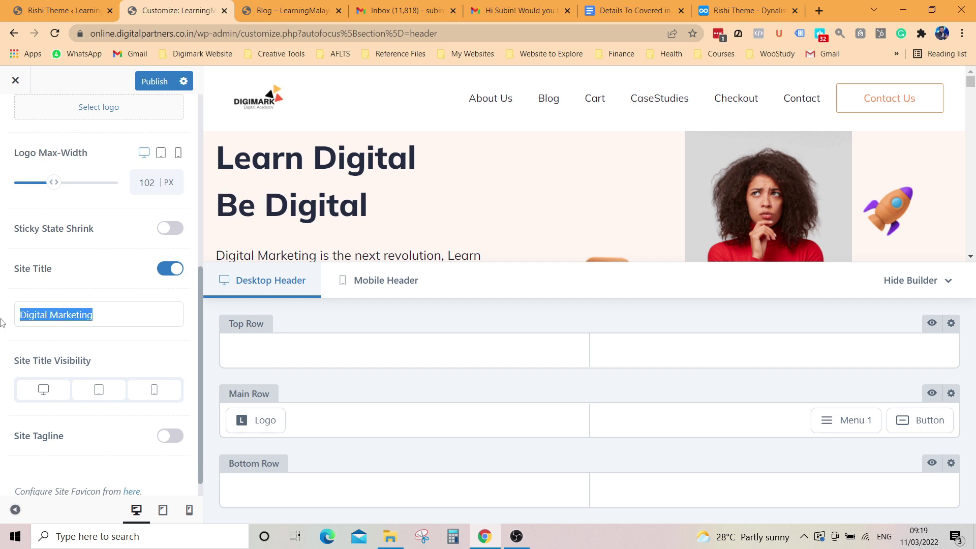
pyautogui.write('Learn')
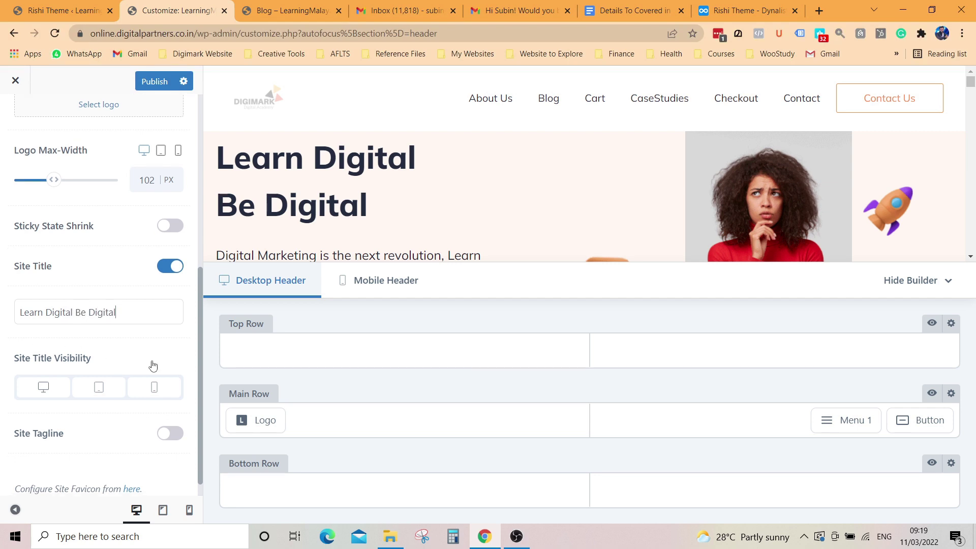
pyautogui.scroll(-1, 152, 364)
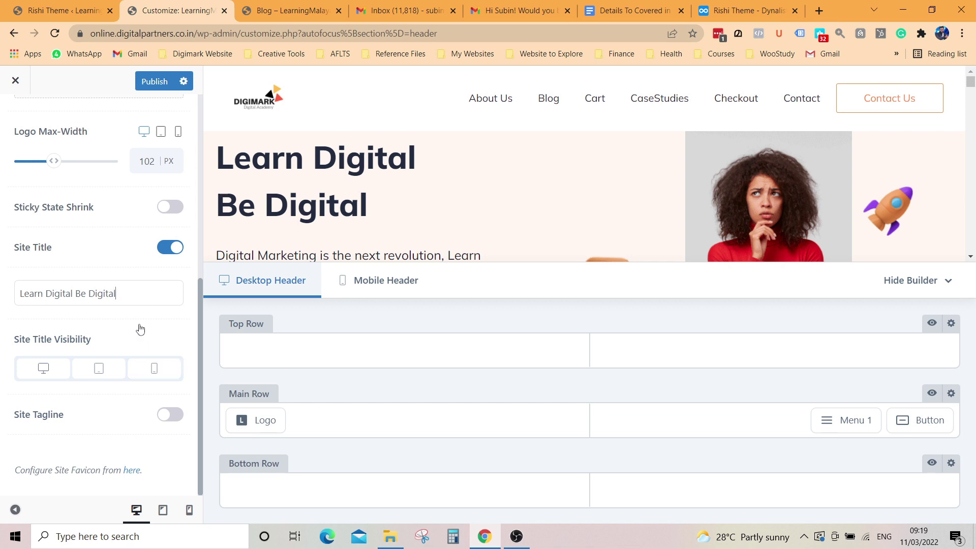
pyautogui.scroll(6, 140, 329)
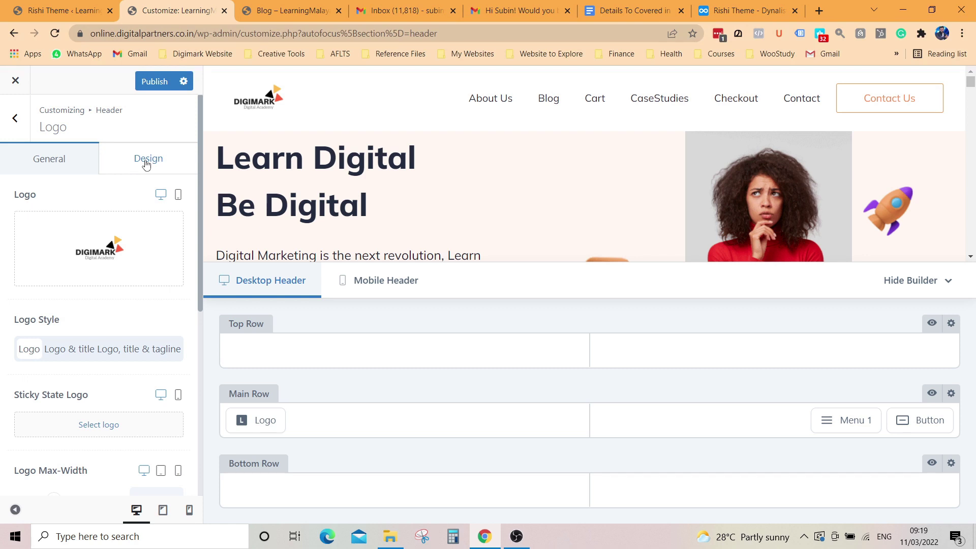
pyautogui.click(146, 163)
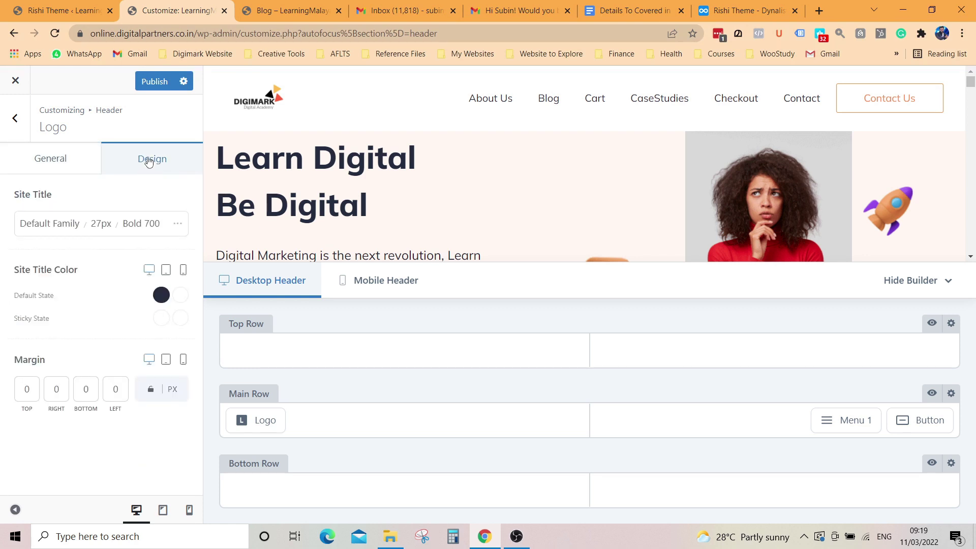
pyautogui.click(155, 82)
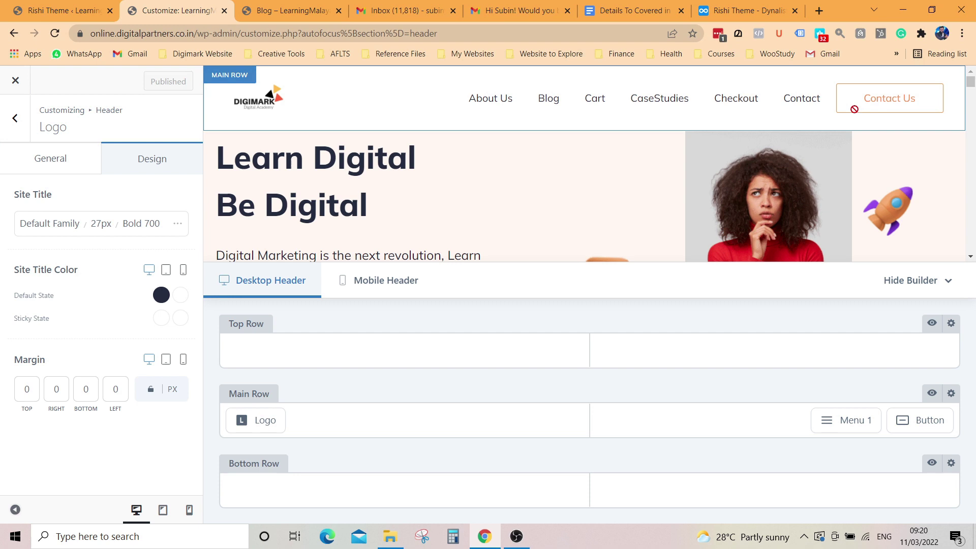
# Step: Switch the header menu to the Type 4 style
pyautogui.click(835, 99)
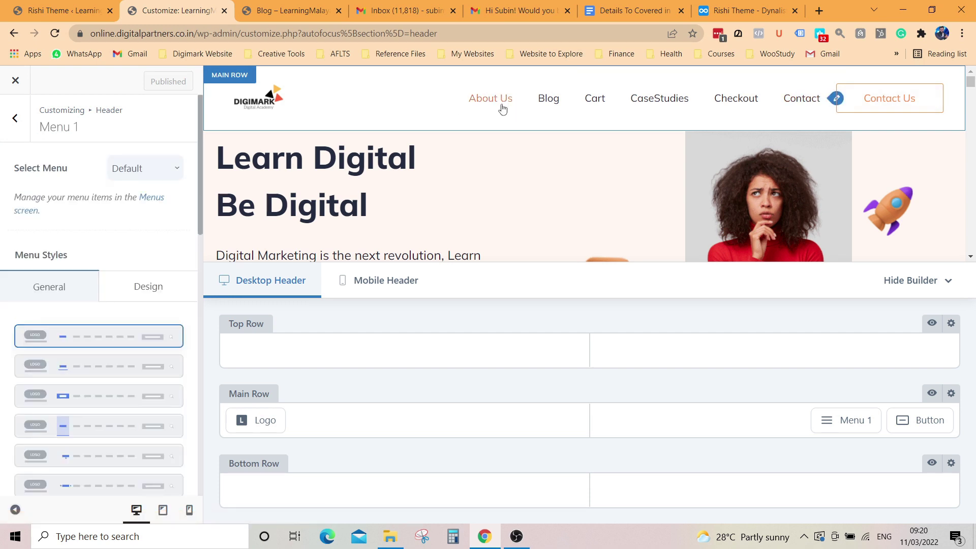
pyautogui.scroll(-1, 109, 349)
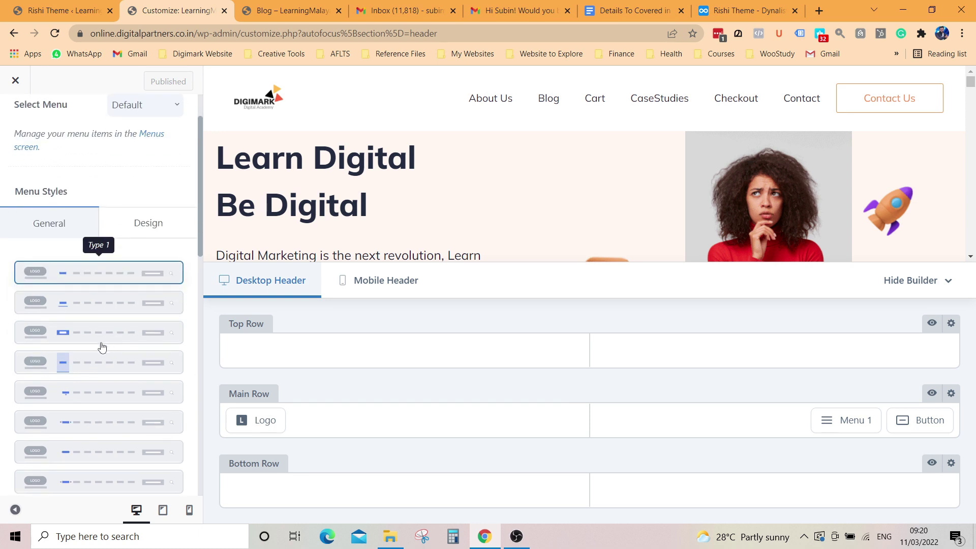
pyautogui.click(101, 369)
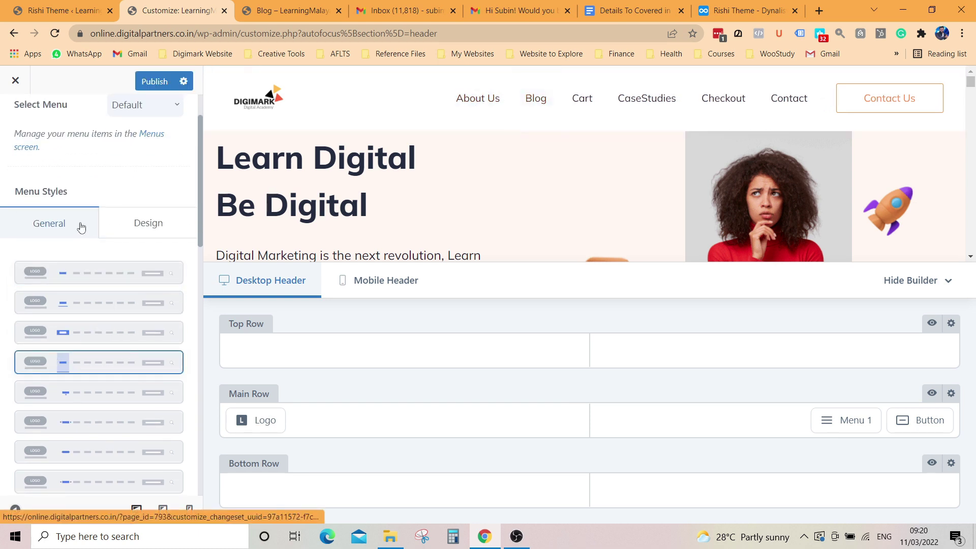
# Step: Set the menu's Active Indicator Background to dark red rgba(24, 2, 2, 0.87)
pyautogui.click(148, 224)
pyautogui.scroll(-3, 135, 319)
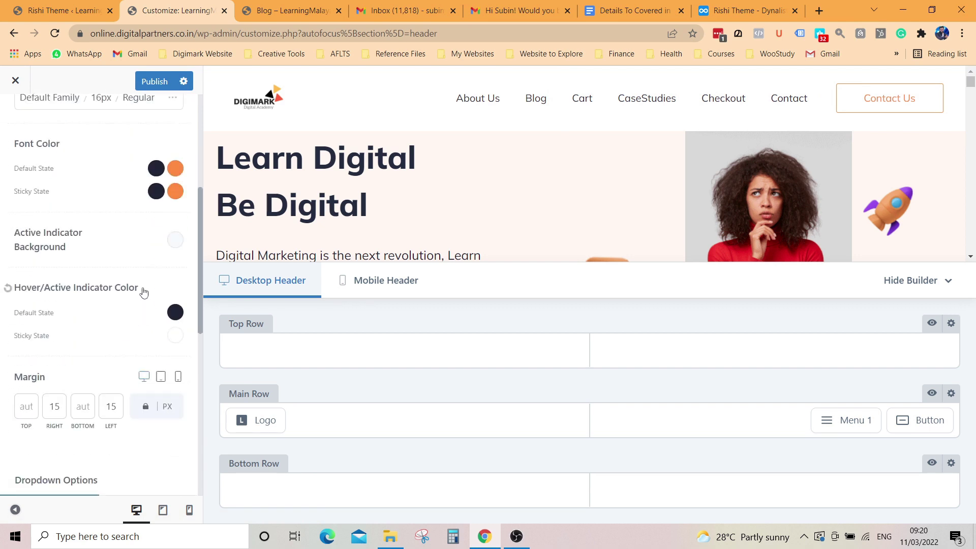
pyautogui.click(174, 239)
pyautogui.moveTo(130, 315); pyautogui.dragTo(159, 393)
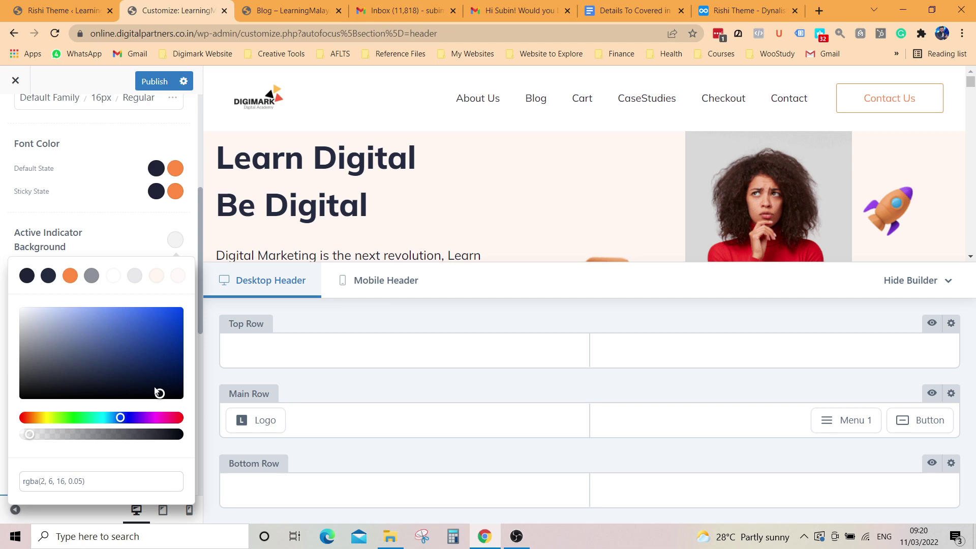
pyautogui.moveTo(120, 419); pyautogui.dragTo(23, 417)
pyautogui.moveTo(161, 394); pyautogui.dragTo(173, 374)
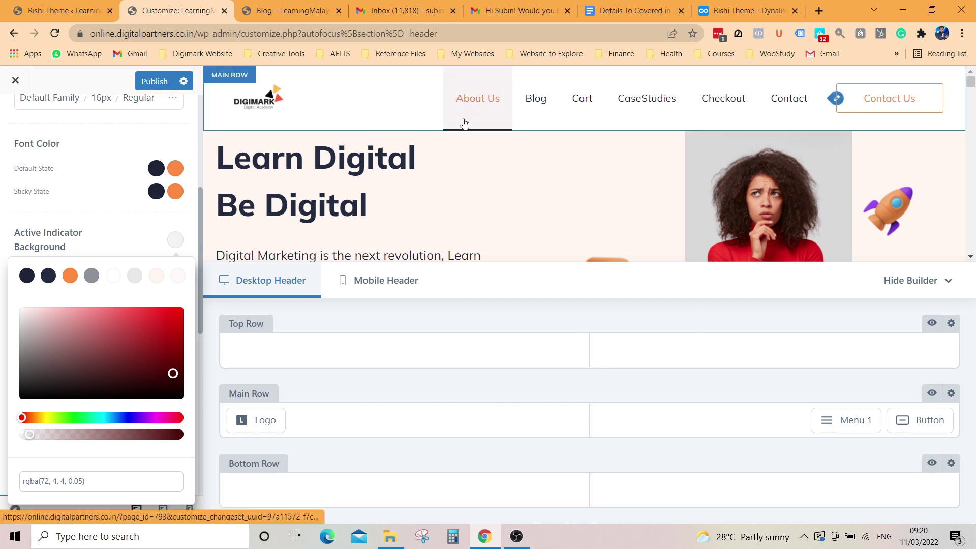
pyautogui.moveTo(171, 376); pyautogui.dragTo(176, 365)
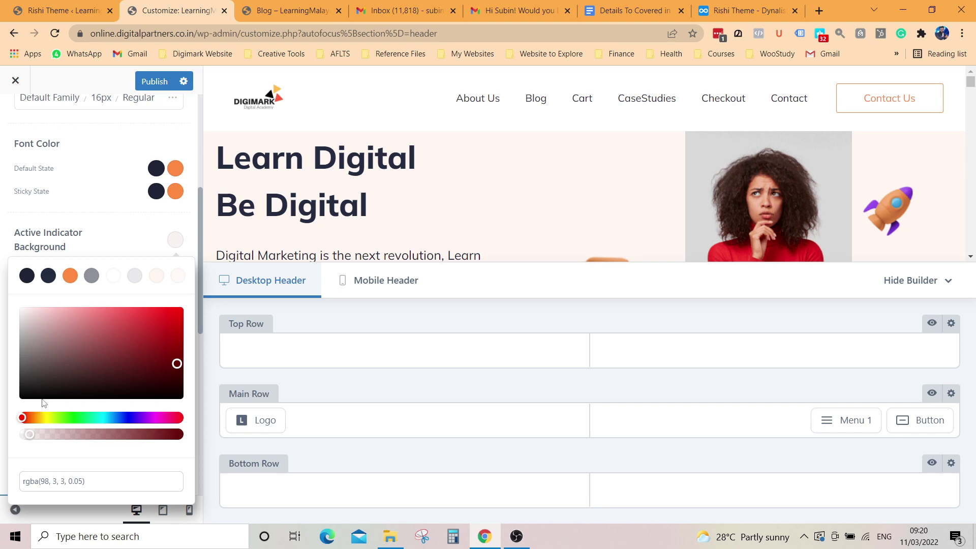
pyautogui.moveTo(29, 435); pyautogui.dragTo(160, 436)
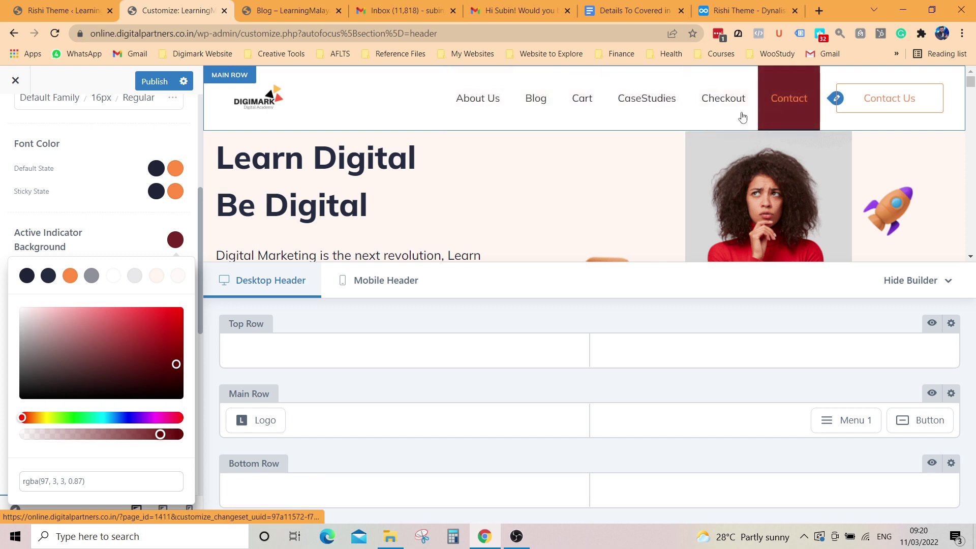
pyautogui.moveTo(175, 370); pyautogui.dragTo(171, 391)
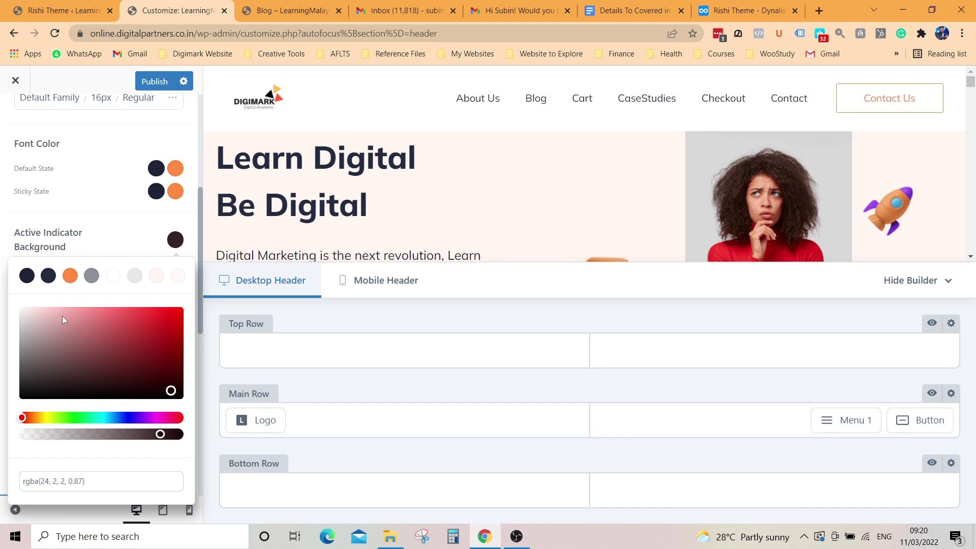
# Step: Try the Solid Color and Boxed Color menu hover effects, then keep Simple
pyautogui.click(67, 212)
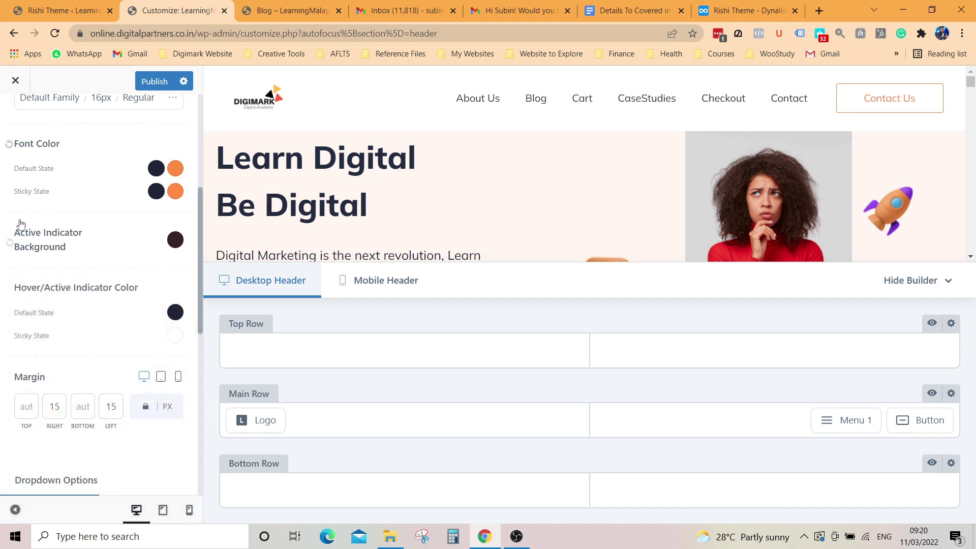
pyautogui.scroll(-2, 126, 396)
pyautogui.scroll(-3, 127, 421)
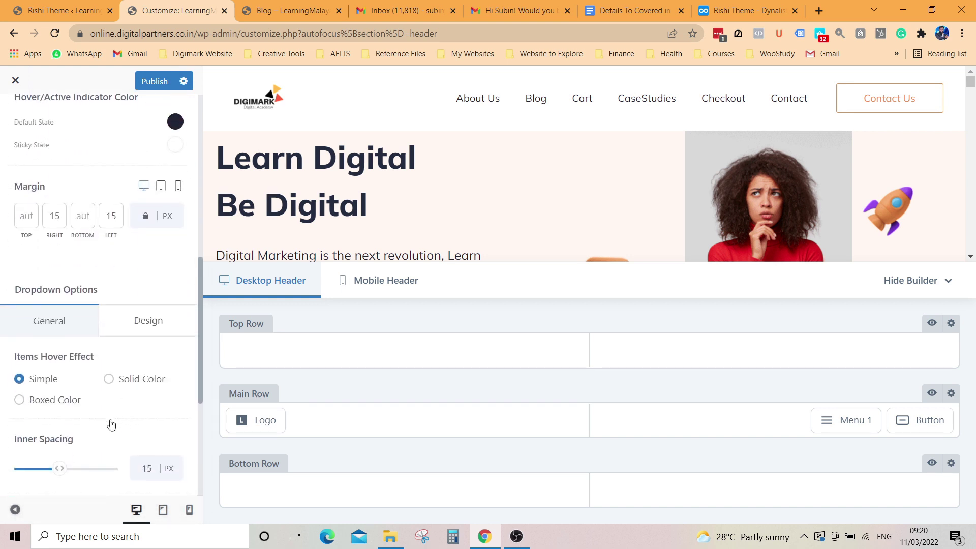
pyautogui.click(108, 315)
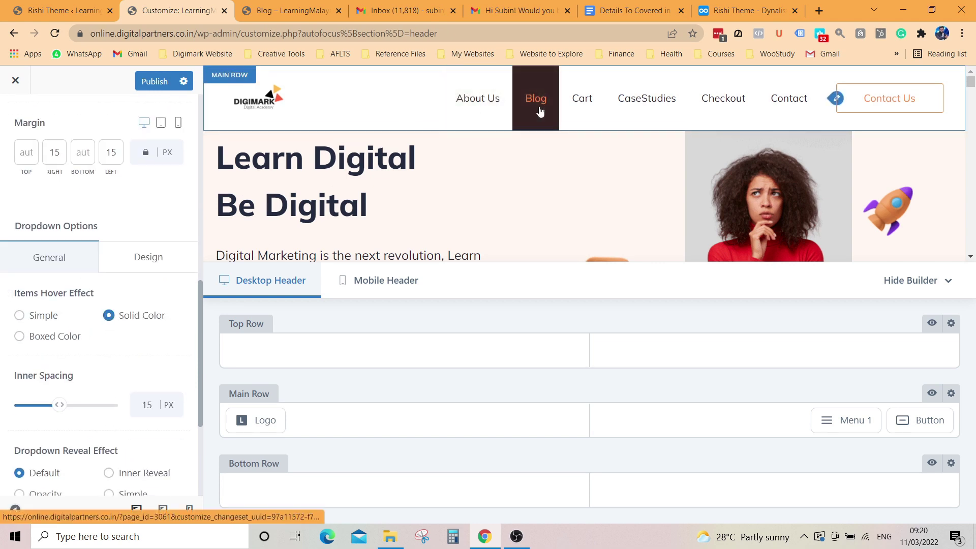
pyautogui.click(21, 339)
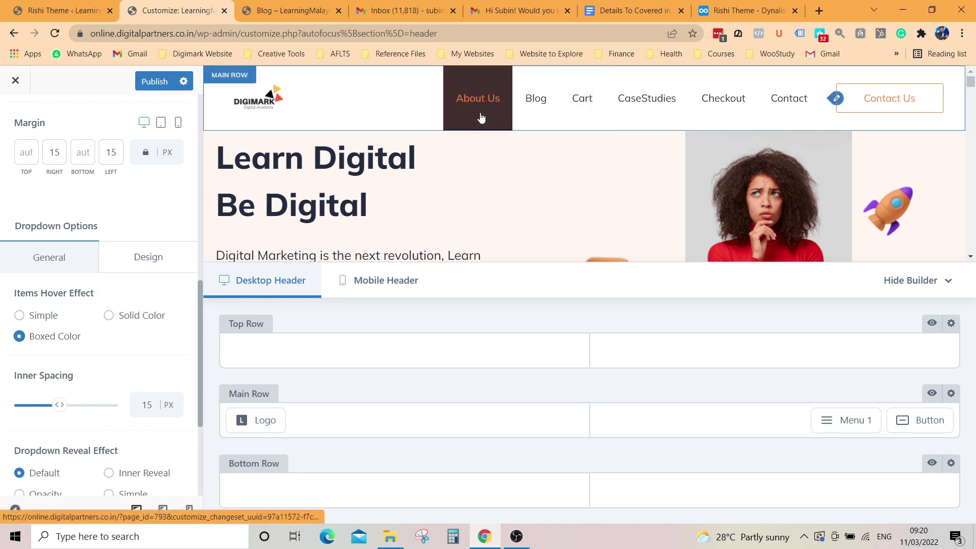
pyautogui.click(19, 315)
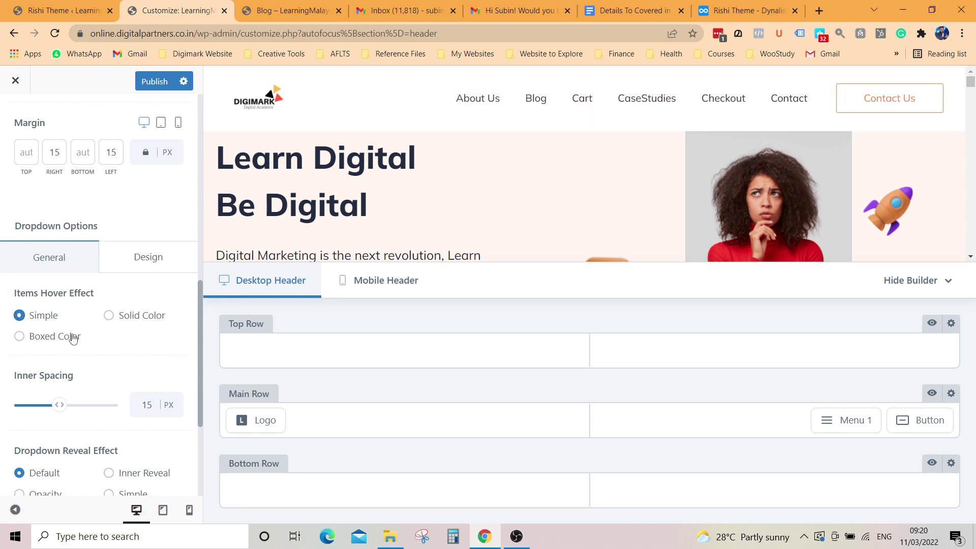
# Step: Reduce the dropdown Inner Spacing slightly and publish the header menu changes
pyautogui.scroll(-1, 104, 371)
pyautogui.moveTo(59, 342); pyautogui.dragTo(49, 342)
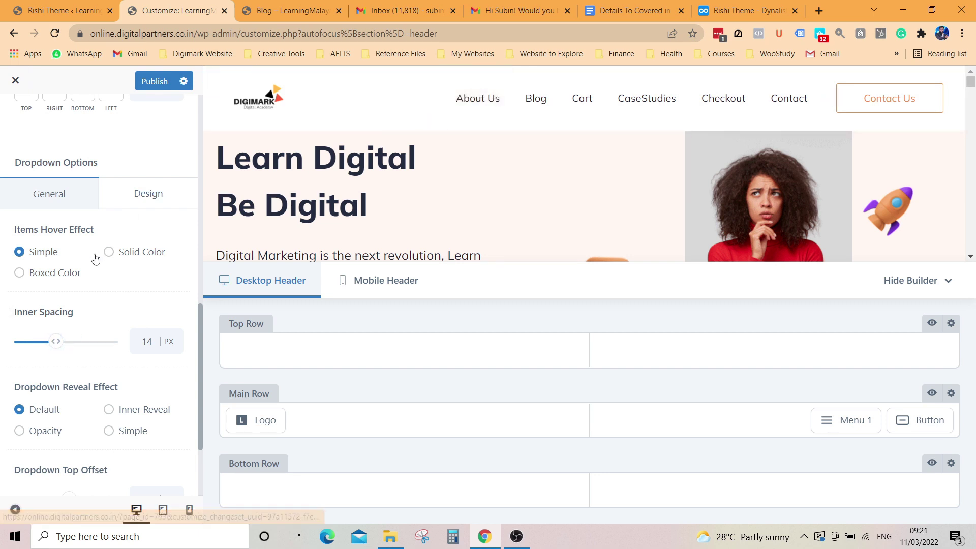
pyautogui.moveTo(59, 344)
pyautogui.mouseDown()
pyautogui.moveTo(44, 342)
pyautogui.moveTo(60, 342)
pyautogui.mouseUp()
pyautogui.scroll(-3, 94, 362)
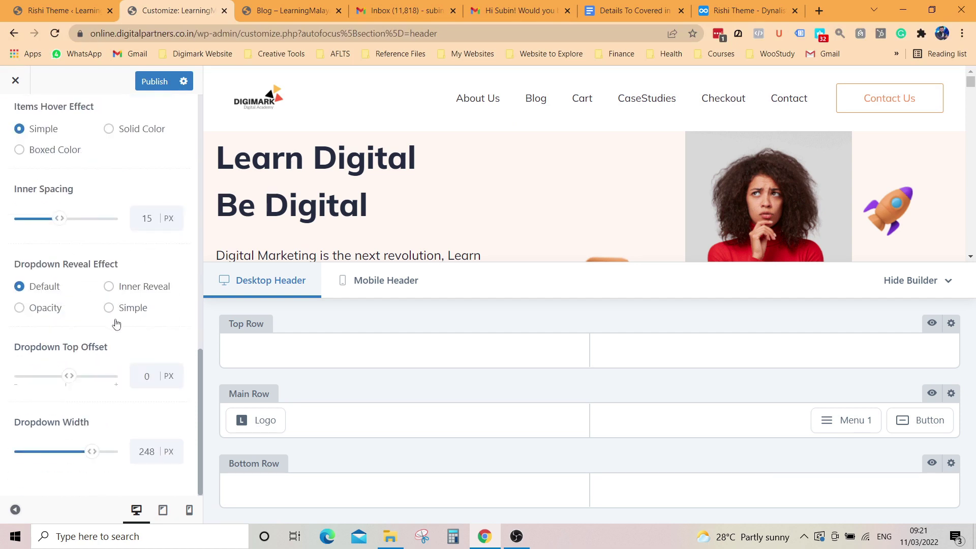
pyautogui.scroll(10, 116, 324)
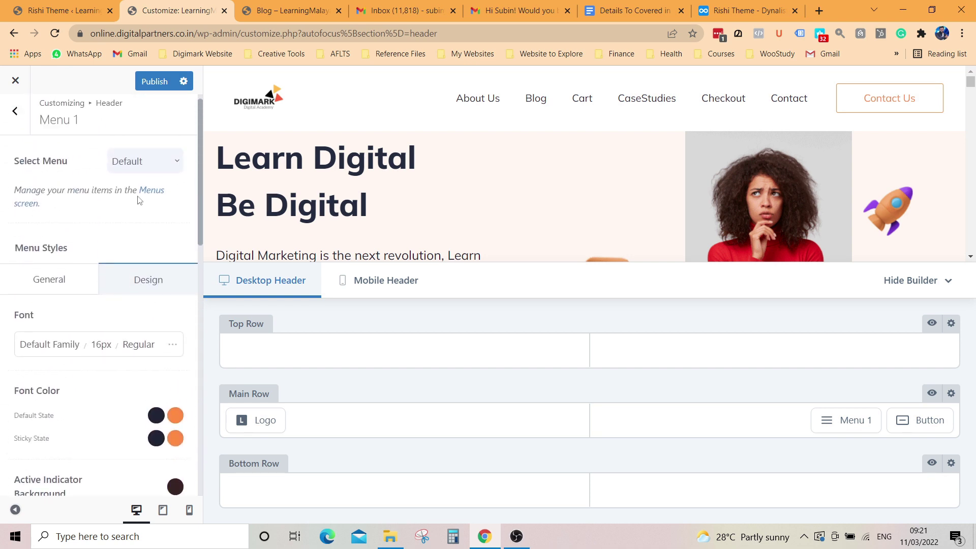
pyautogui.click(52, 288)
pyautogui.scroll(-3, 135, 332)
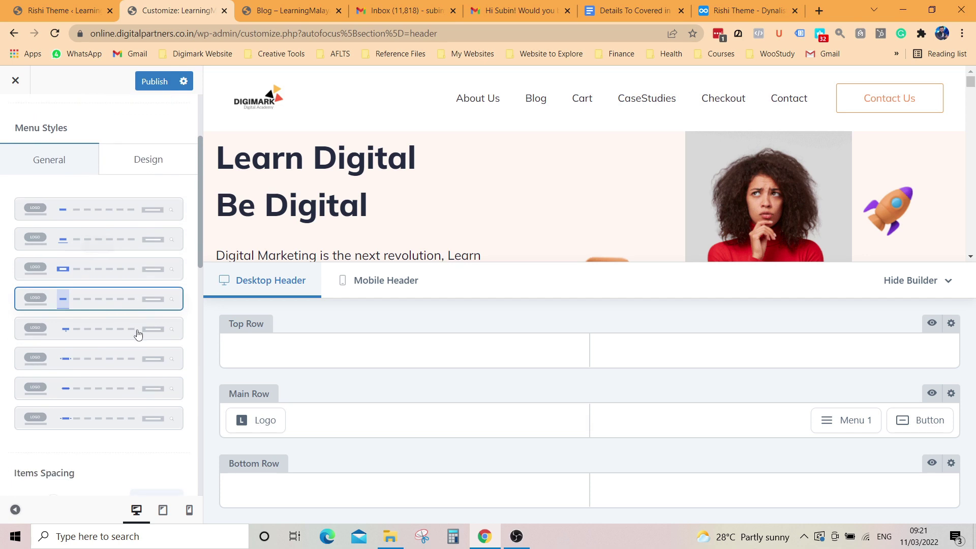
pyautogui.click(155, 86)
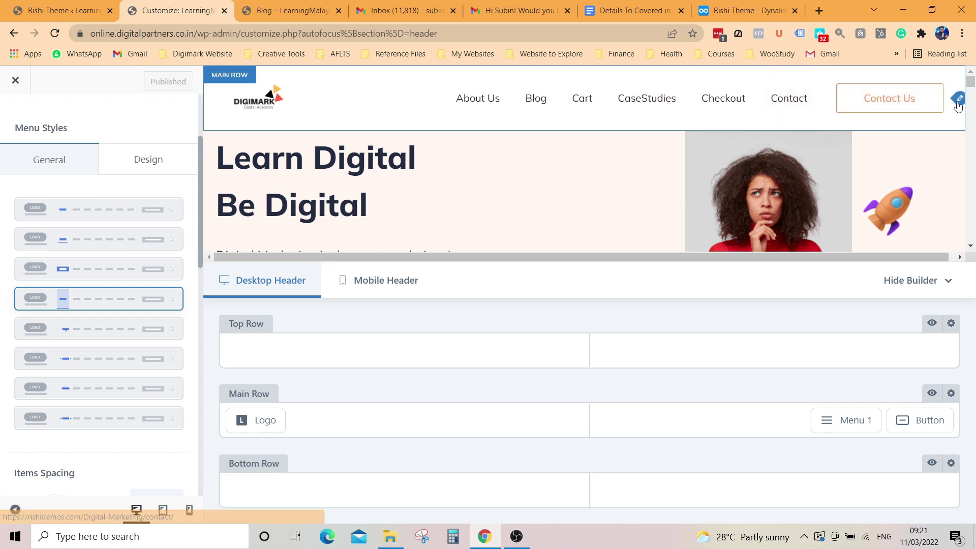
# Step: Give the Contact Us header button the filled style at Small size
pyautogui.click(959, 100)
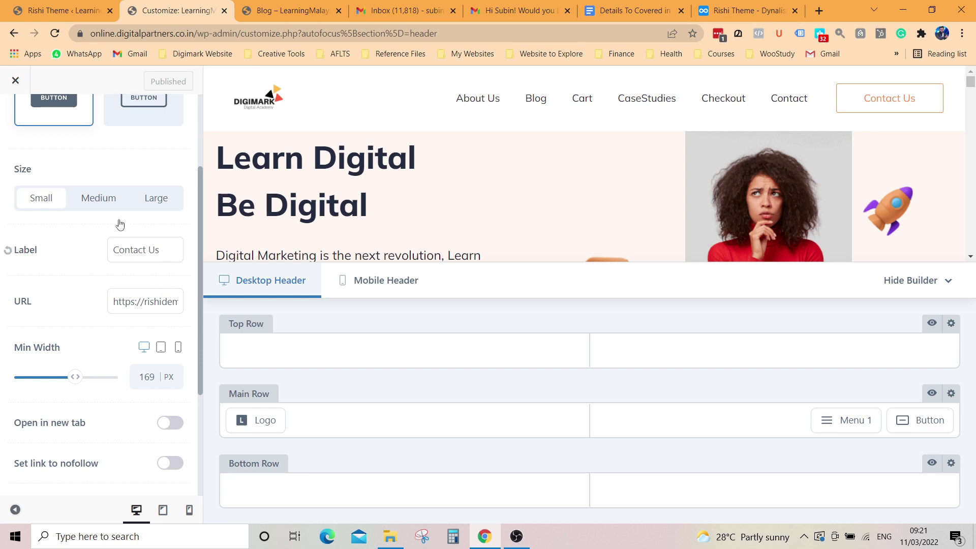
pyautogui.click(107, 203)
pyautogui.scroll(3, 107, 202)
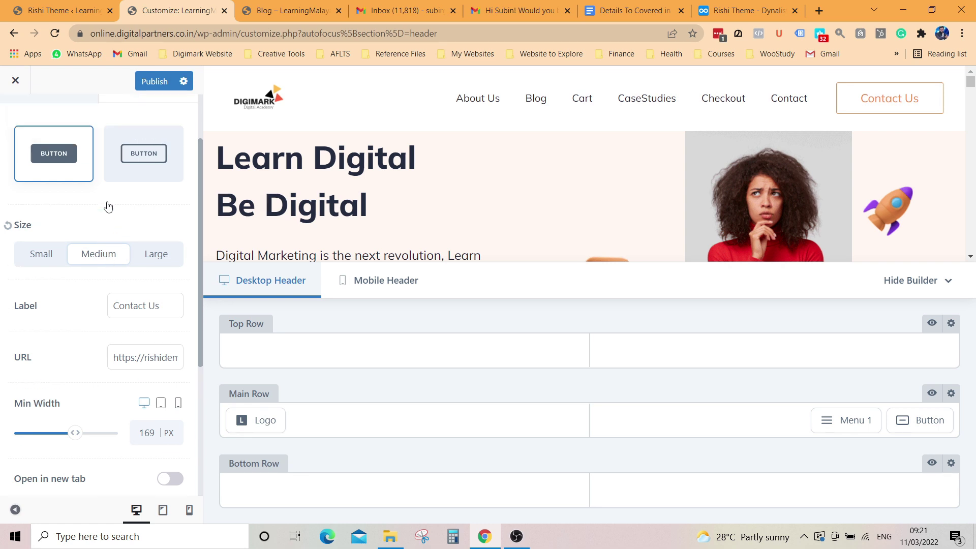
pyautogui.click(158, 252)
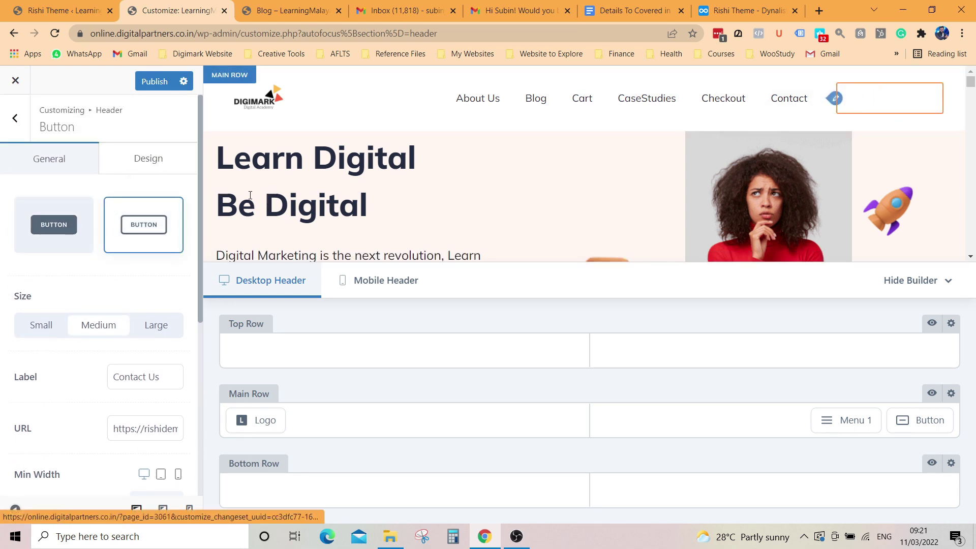
pyautogui.click(60, 248)
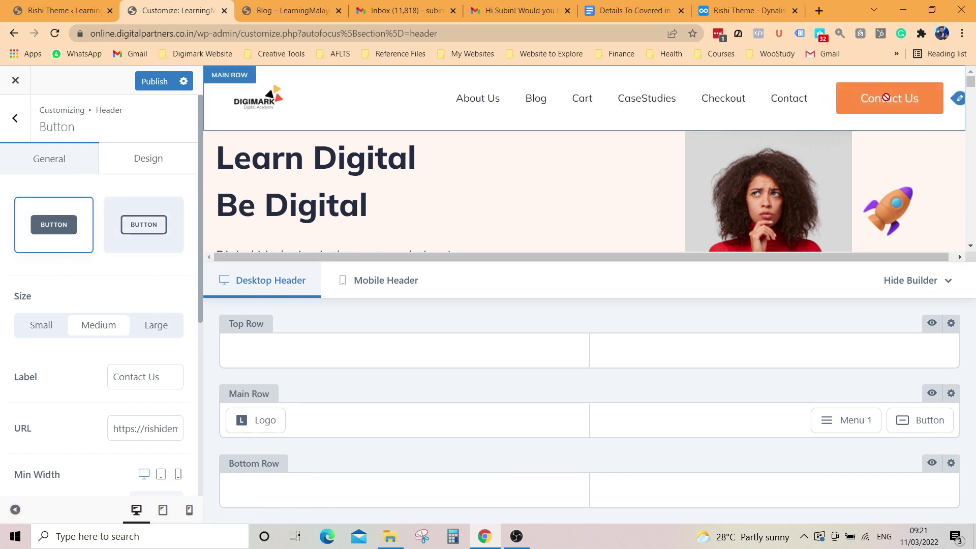
pyautogui.scroll(-2, 132, 291)
pyautogui.click(42, 206)
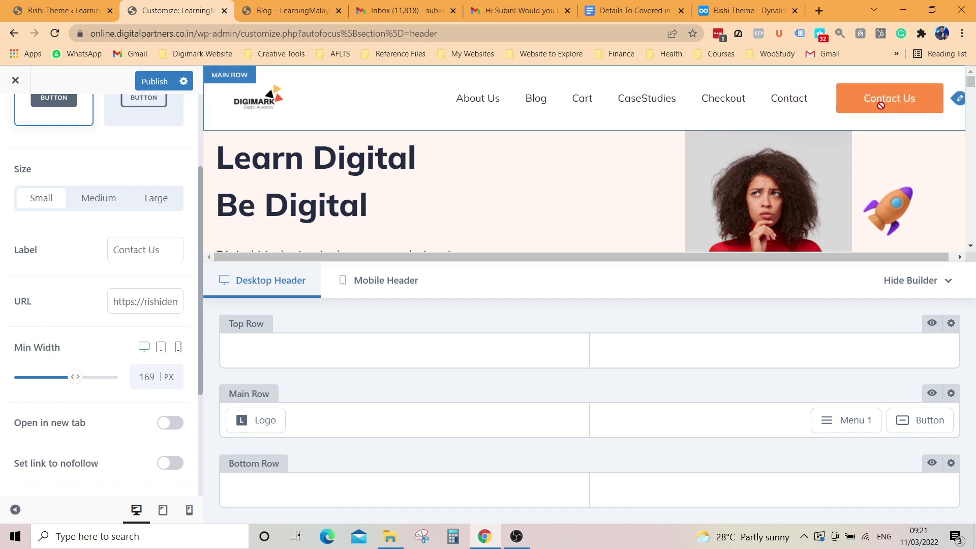
# Step: Narrow the button's Min Width to 127 px and make its link open in a new tab with nofollow
pyautogui.scroll(-1, 113, 307)
pyautogui.scroll(-1, 114, 307)
pyautogui.moveTo(78, 320)
pyautogui.mouseDown()
pyautogui.moveTo(49, 324)
pyautogui.moveTo(64, 320)
pyautogui.mouseUp()
pyautogui.scroll(-2, 136, 298)
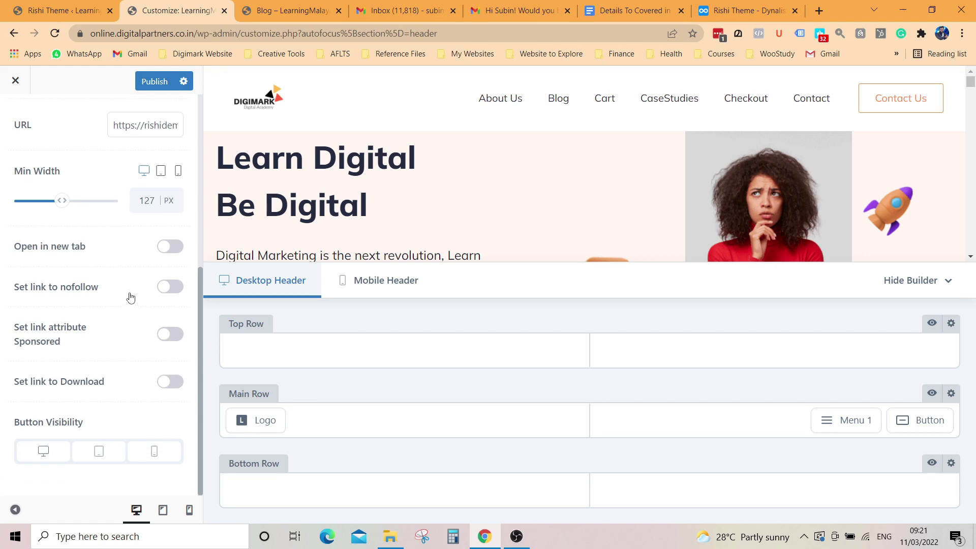
pyautogui.click(169, 249)
pyautogui.click(167, 289)
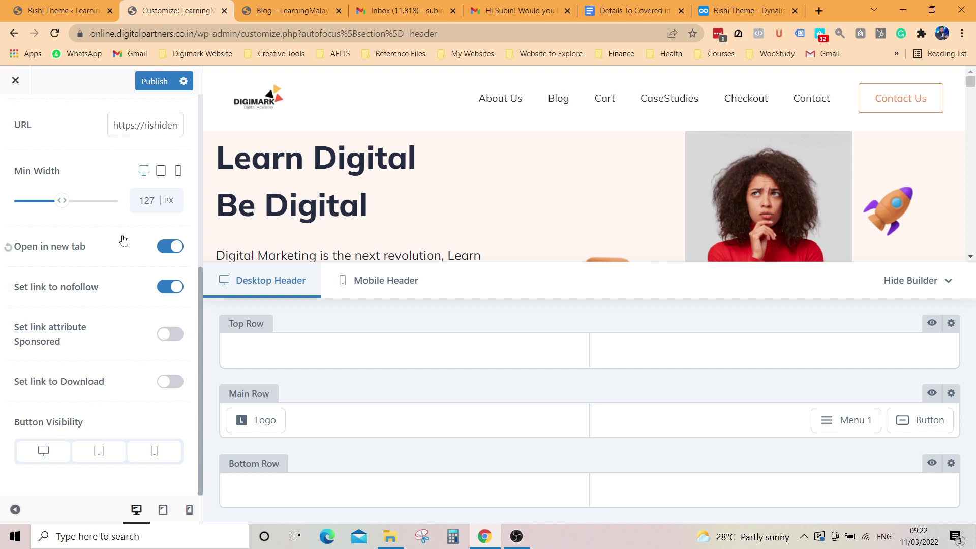
# Step: Leave the button URL unchanged and publish the header button changes
pyautogui.scroll(5, 123, 240)
pyautogui.scroll(-1, 142, 366)
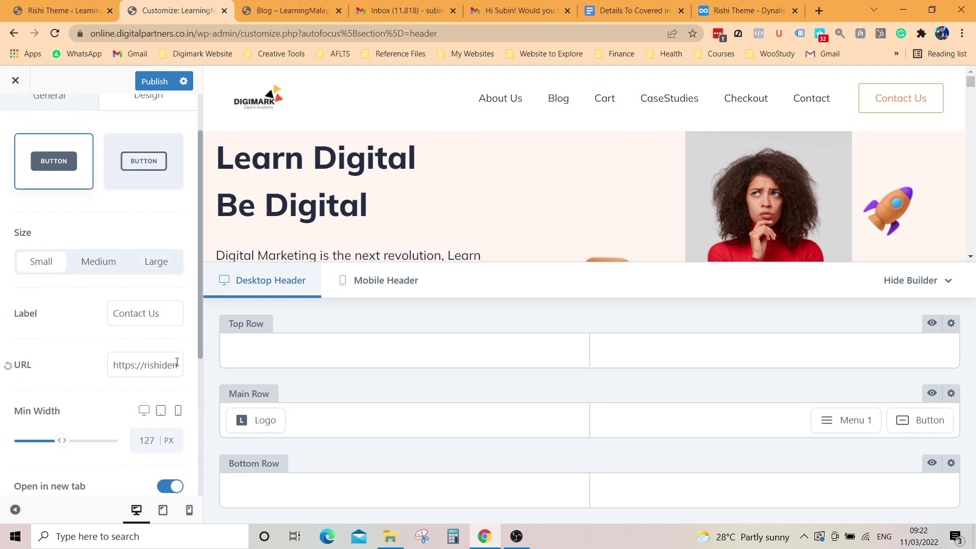
pyautogui.tripleClick(166, 368)
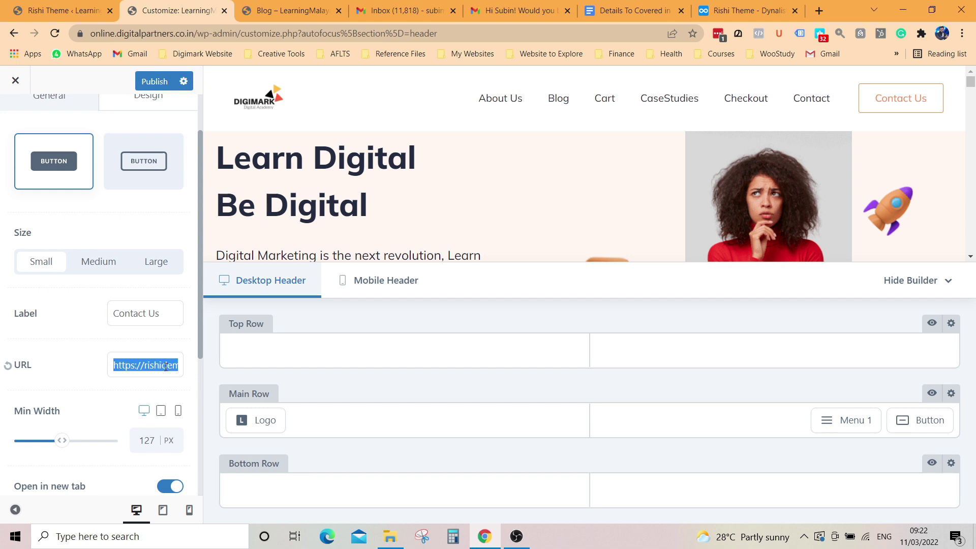
pyautogui.click(142, 365)
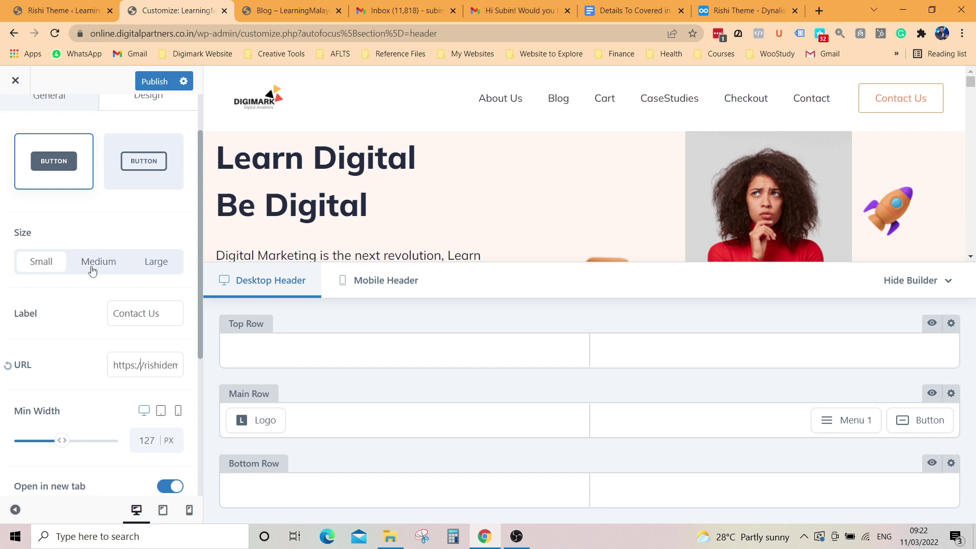
pyautogui.click(163, 80)
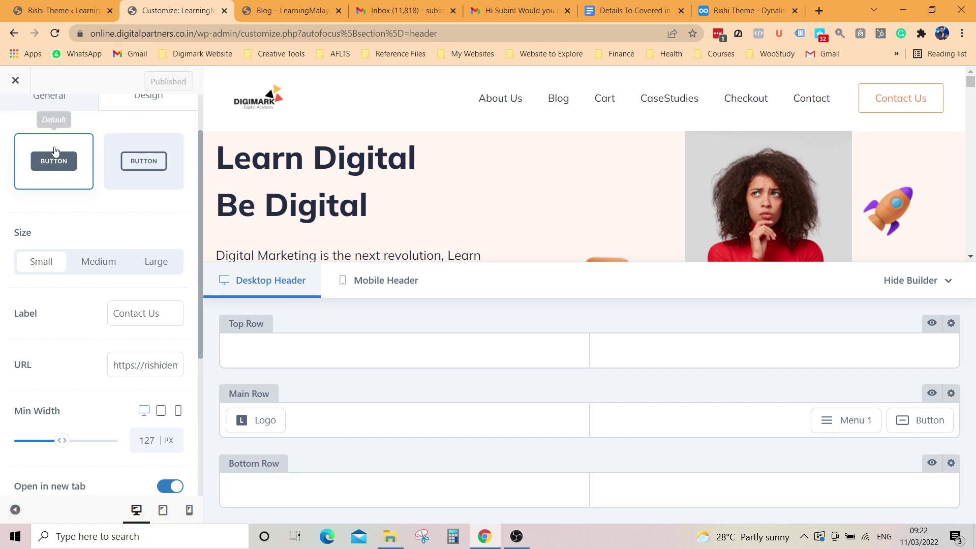
pyautogui.scroll(2, 69, 196)
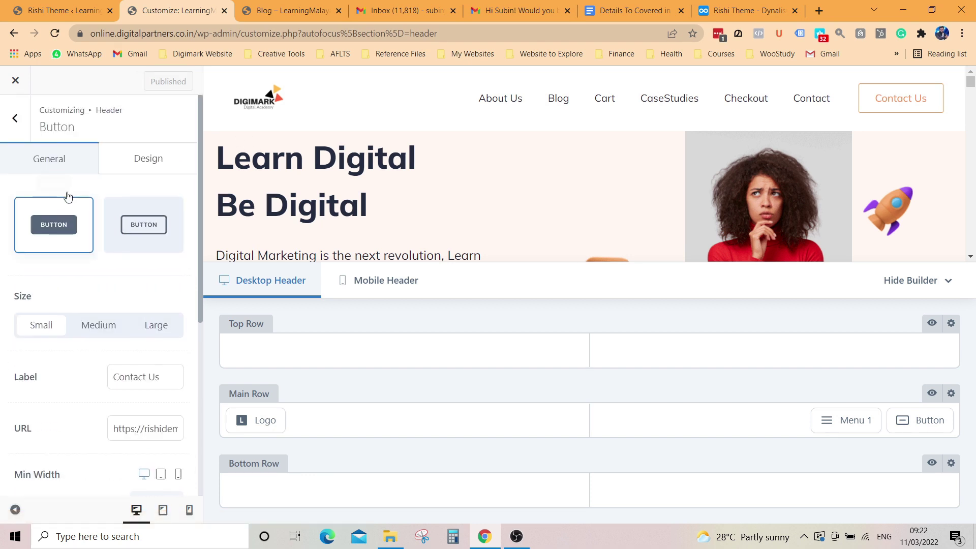
# Step: Return to the header elements list and hide the builder to review the homepage preview
pyautogui.click(15, 120)
pyautogui.scroll(-5, 434, 236)
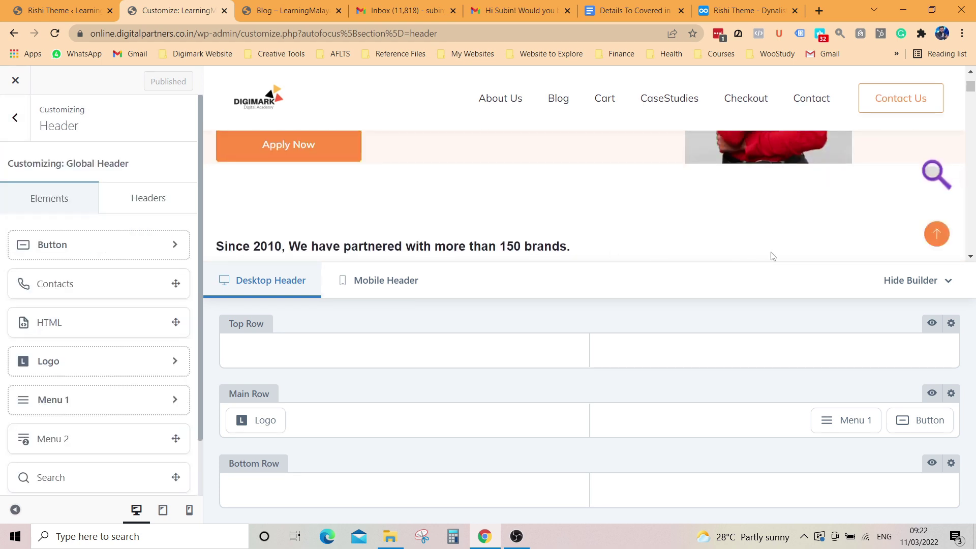
pyautogui.click(949, 283)
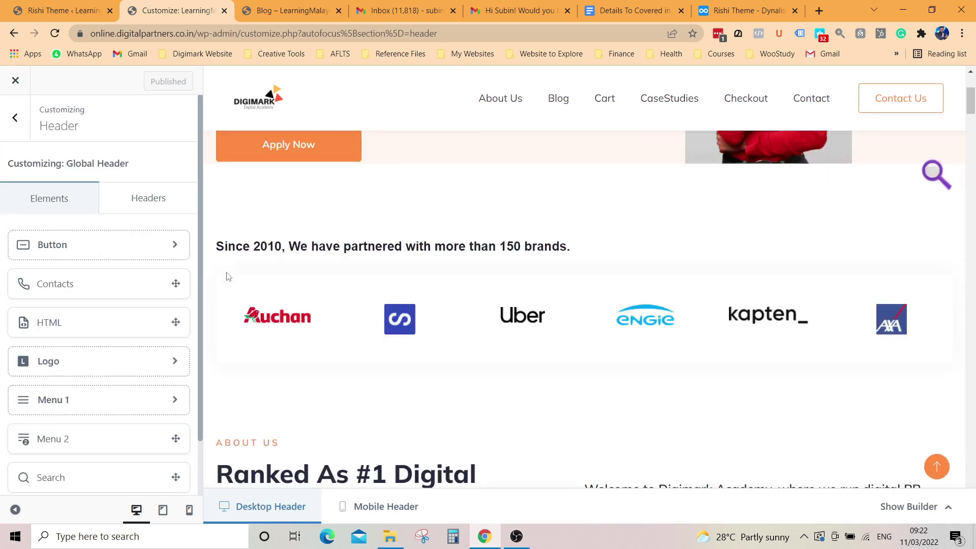
pyautogui.scroll(-3, 504, 336)
pyautogui.scroll(-6, 544, 346)
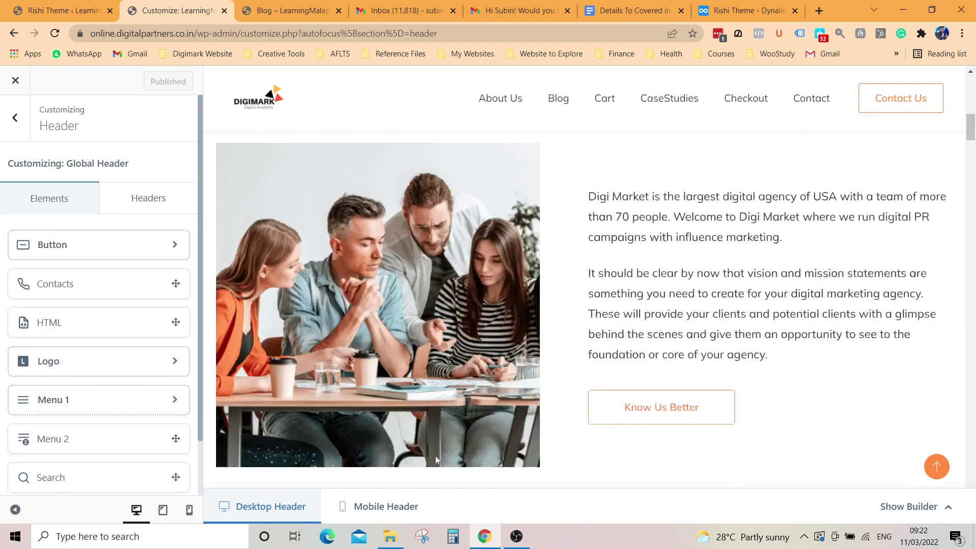
pyautogui.scroll(-15, 436, 429)
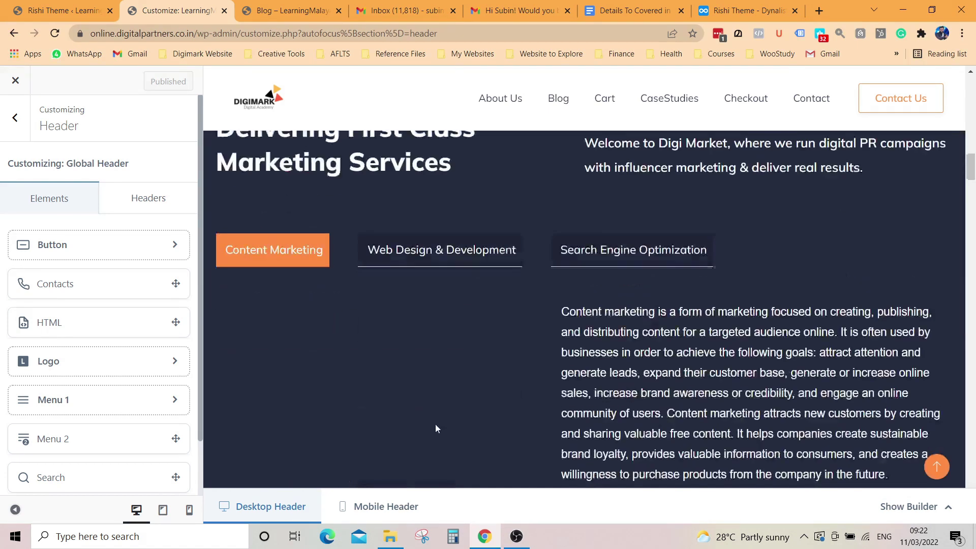
pyautogui.scroll(-10, 435, 425)
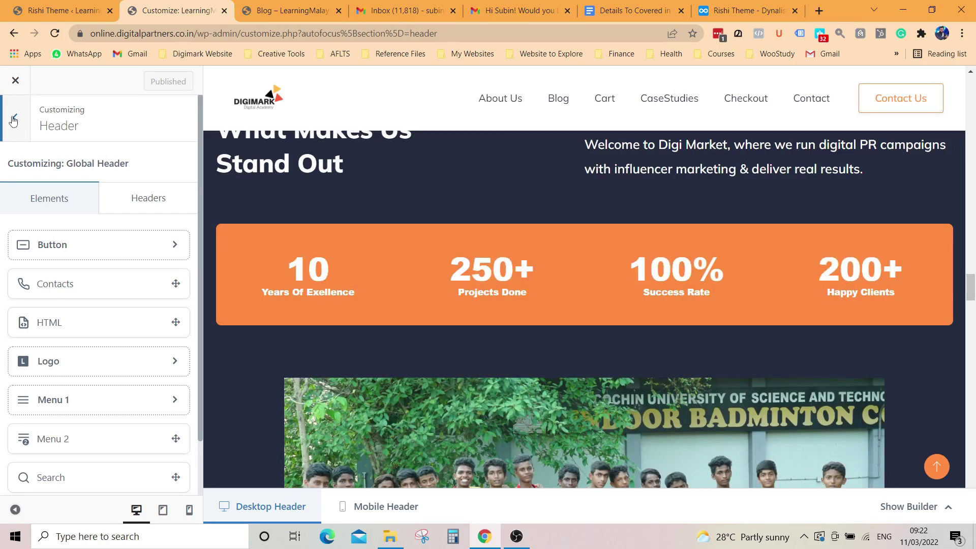
# Step: Go back to the main customizer panel and publish the latest changes
pyautogui.click(14, 121)
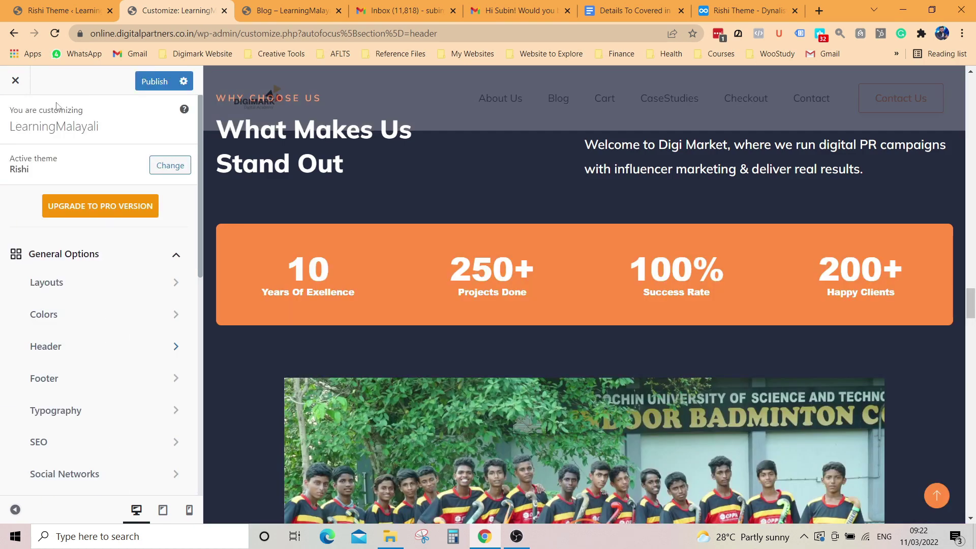
pyautogui.click(155, 81)
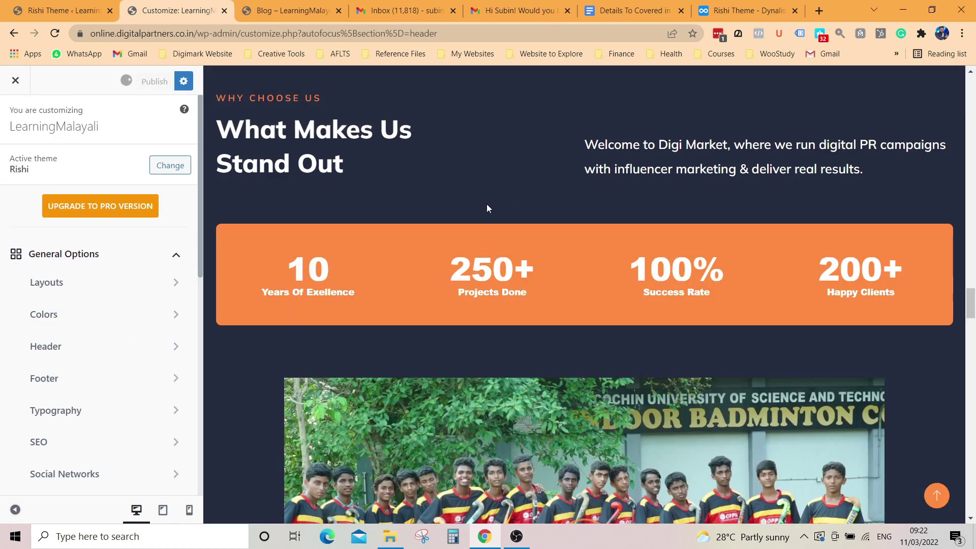
pyautogui.scroll(-10, 486, 205)
pyautogui.scroll(-10, 486, 209)
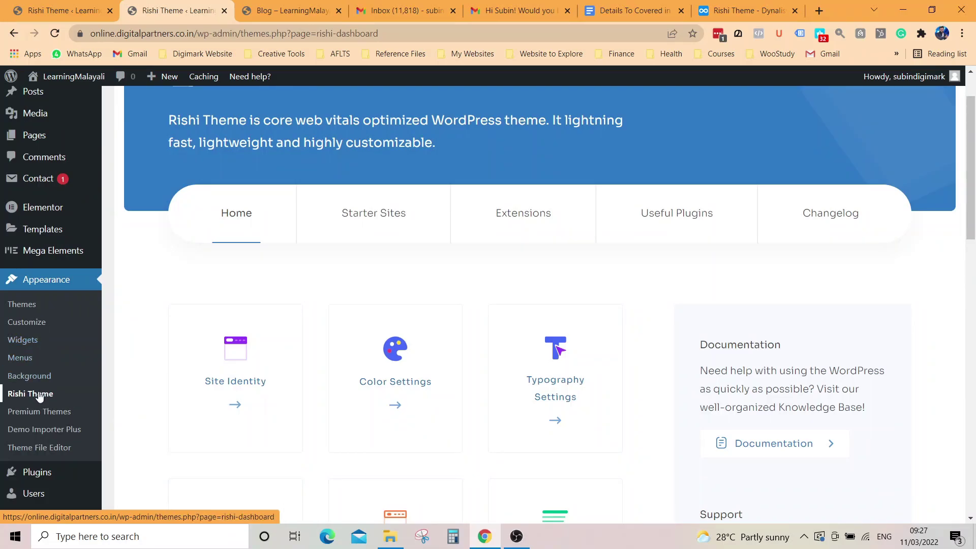
# Step: Review the Documentation and Support notes, then open Submit a Ticket in a new tab
pyautogui.scroll(-3, 265, 305)
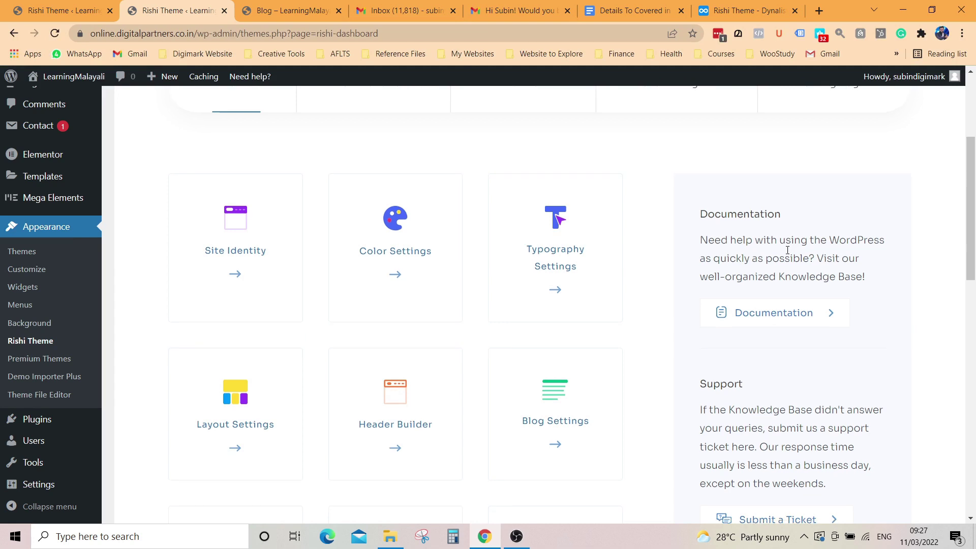
pyautogui.scroll(-1, 774, 254)
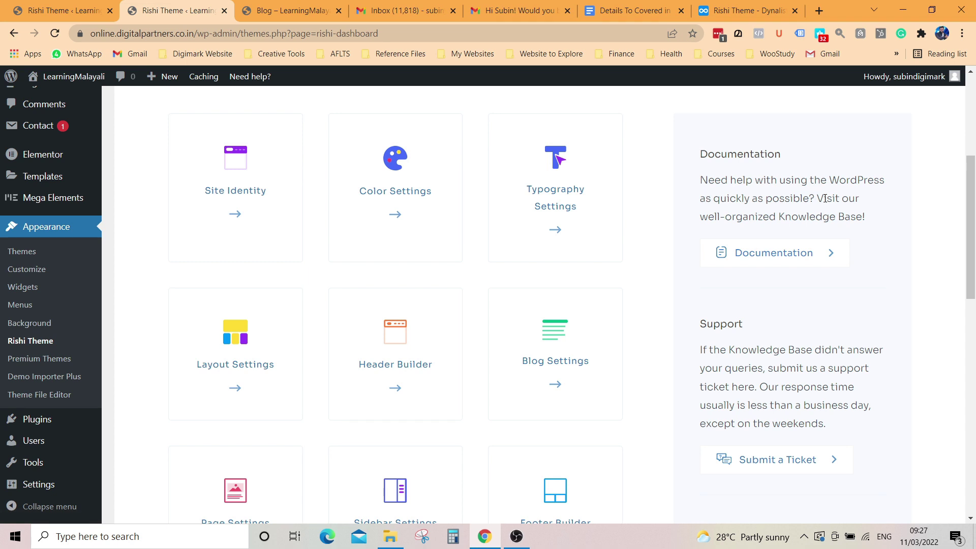
pyautogui.moveTo(819, 198); pyautogui.dragTo(894, 222)
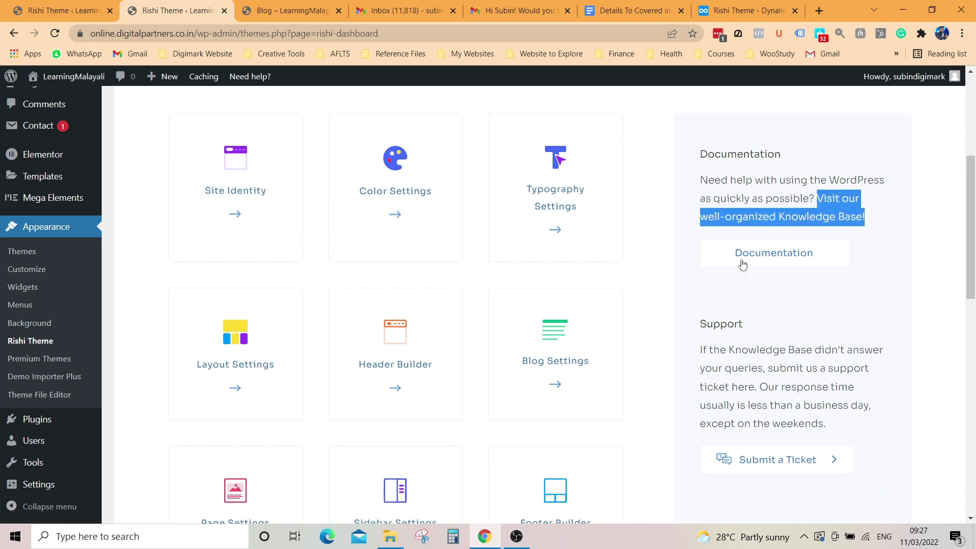
pyautogui.scroll(-3, 742, 265)
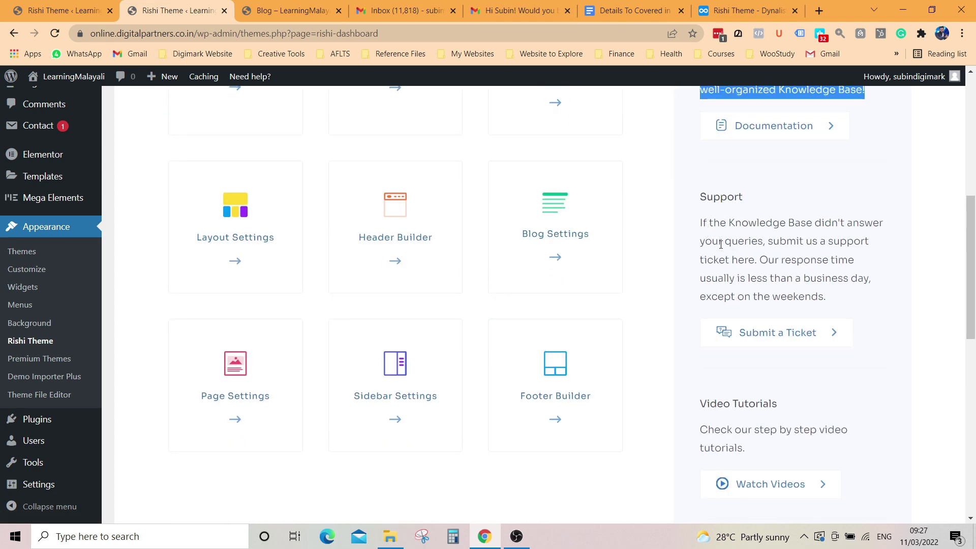
pyautogui.moveTo(771, 243); pyautogui.dragTo(764, 262)
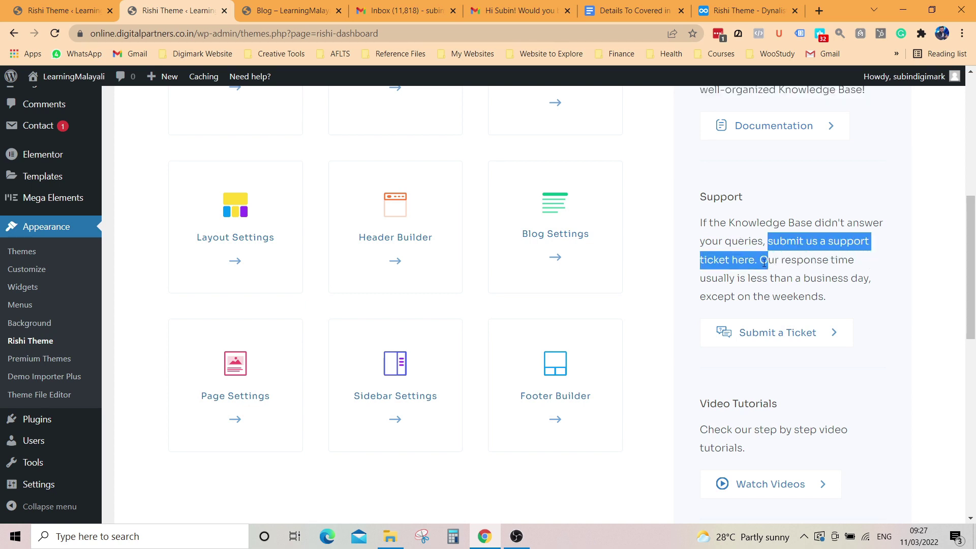
pyautogui.click(796, 342)
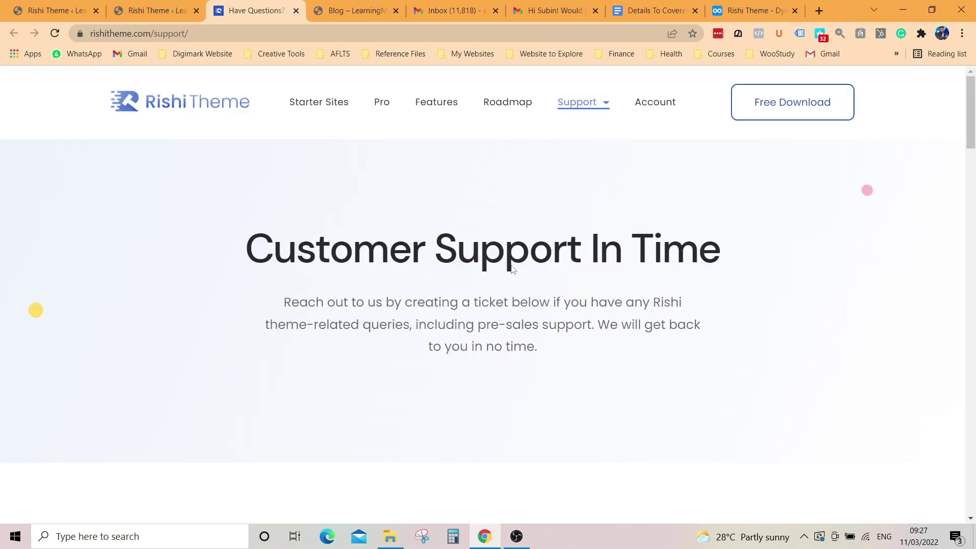
# Step: Scroll the support page to the help cards and open Explore Tutorials under Video Tutorials
pyautogui.scroll(-7, 512, 270)
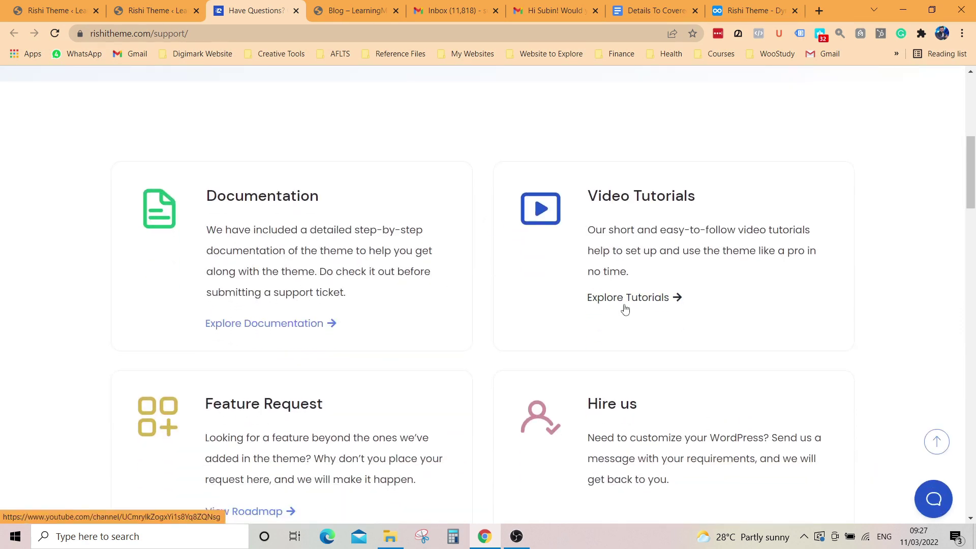
pyautogui.scroll(-3, 428, 304)
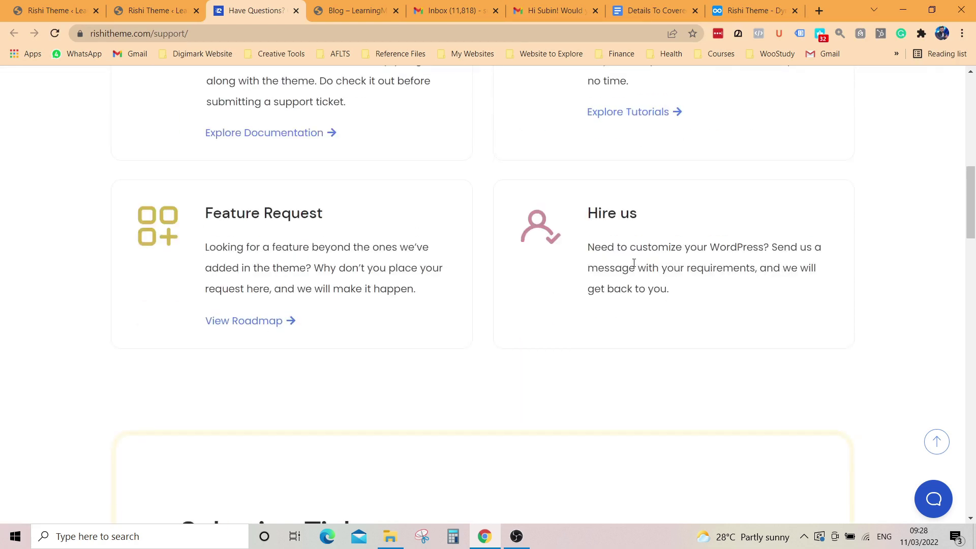
pyautogui.scroll(-5, 633, 268)
pyautogui.scroll(-7, 633, 268)
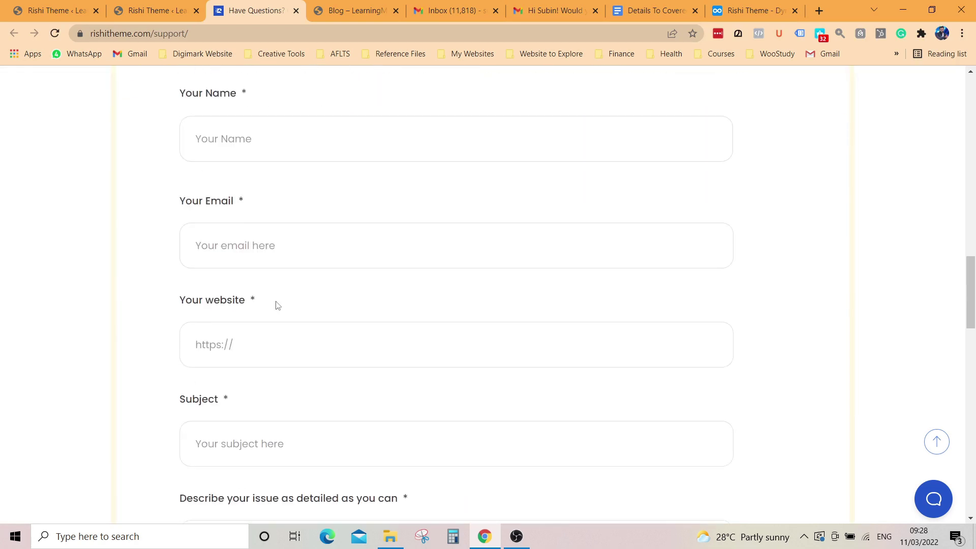
pyautogui.scroll(-2, 284, 325)
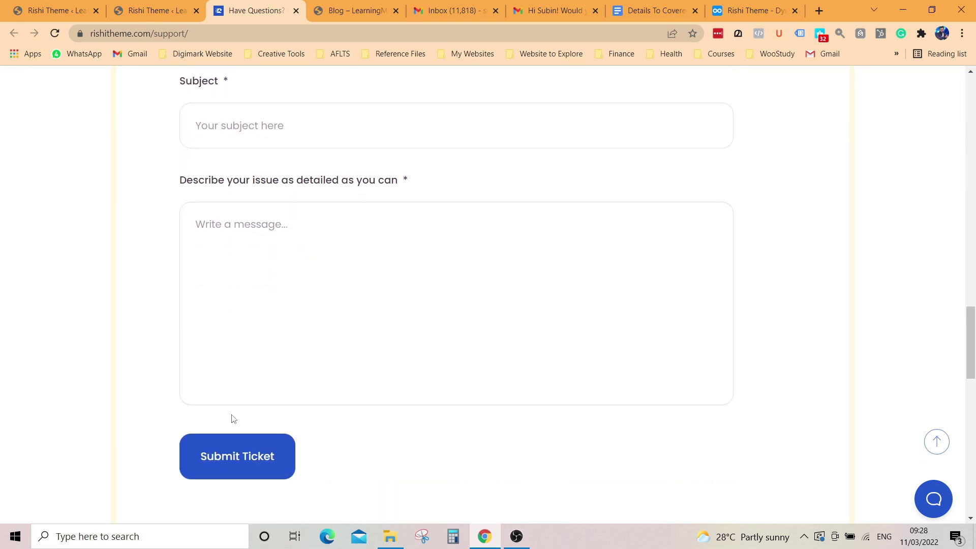
pyautogui.scroll(-5, 265, 409)
pyautogui.scroll(20, 408, 305)
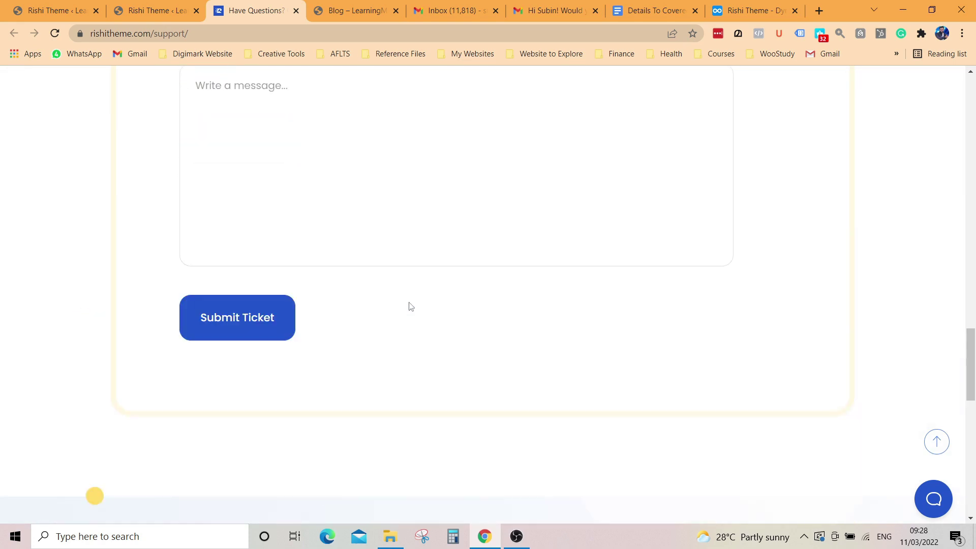
pyautogui.scroll(2, 411, 306)
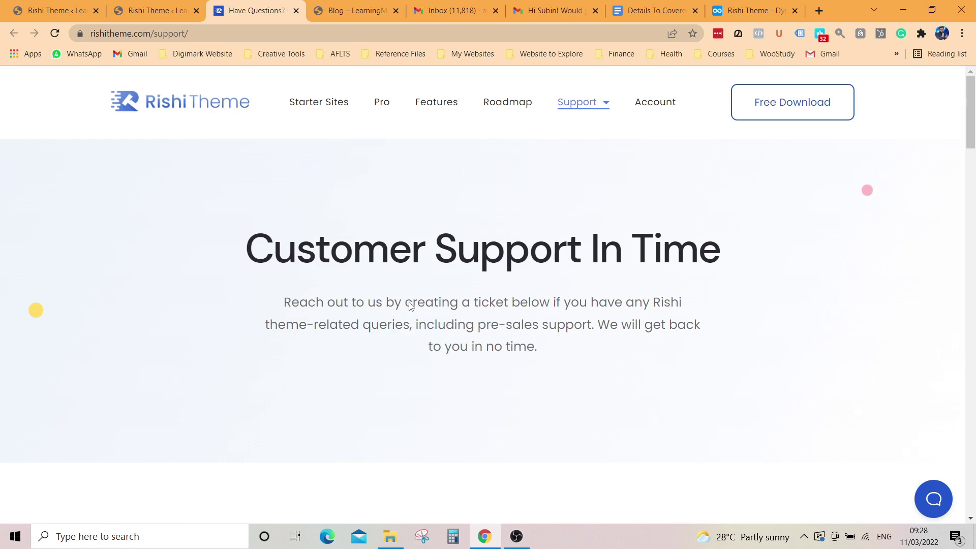
pyautogui.scroll(-8, 411, 305)
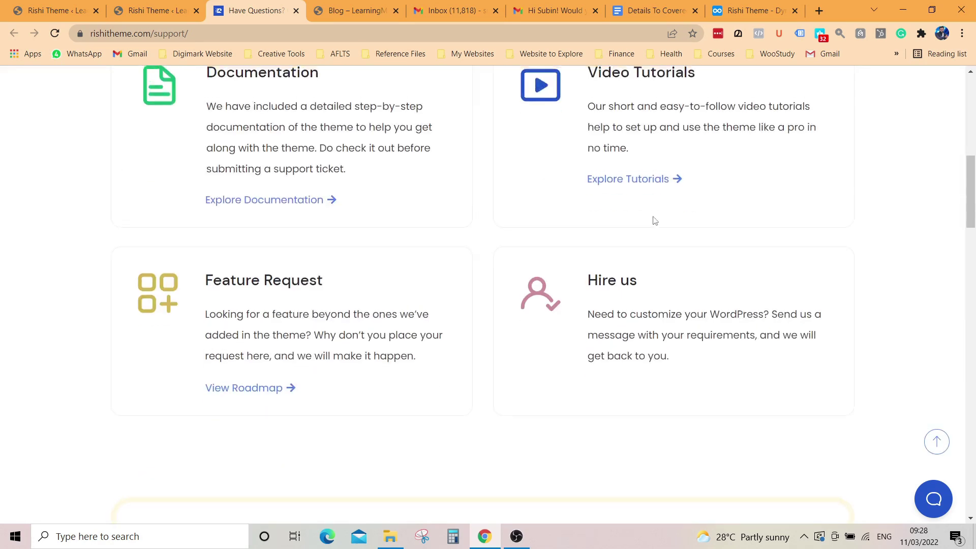
pyautogui.scroll(2, 636, 221)
pyautogui.click(628, 300)
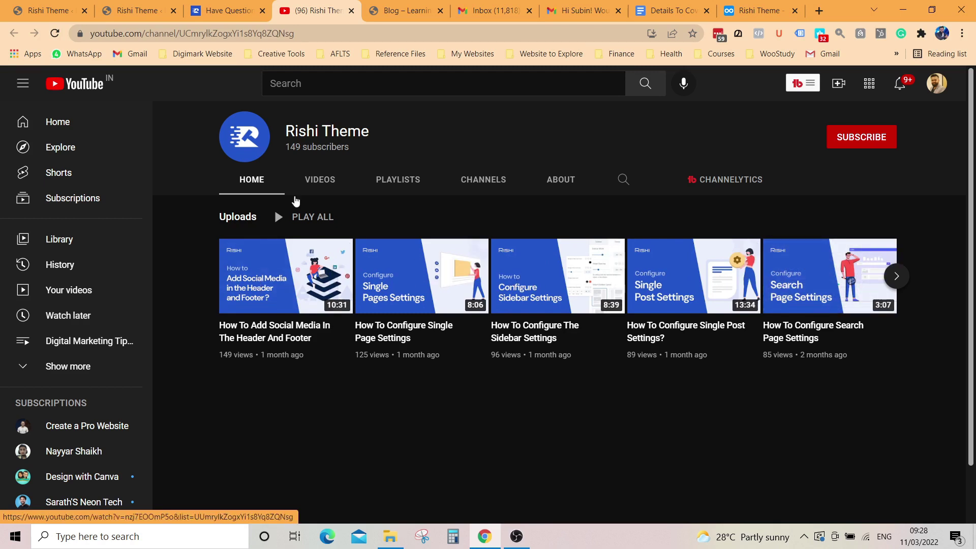
# Step: Browse the Rishi Theme channel's VIDEOS uploads, then return to the Have Questions support tab
pyautogui.click(314, 185)
pyautogui.scroll(-5, 551, 213)
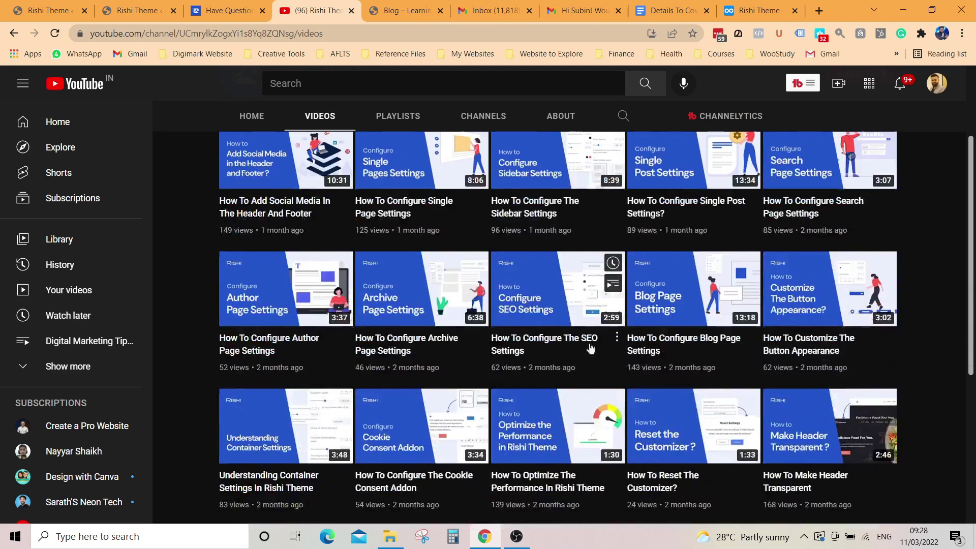
pyautogui.scroll(-1, 524, 347)
pyautogui.scroll(4, 518, 349)
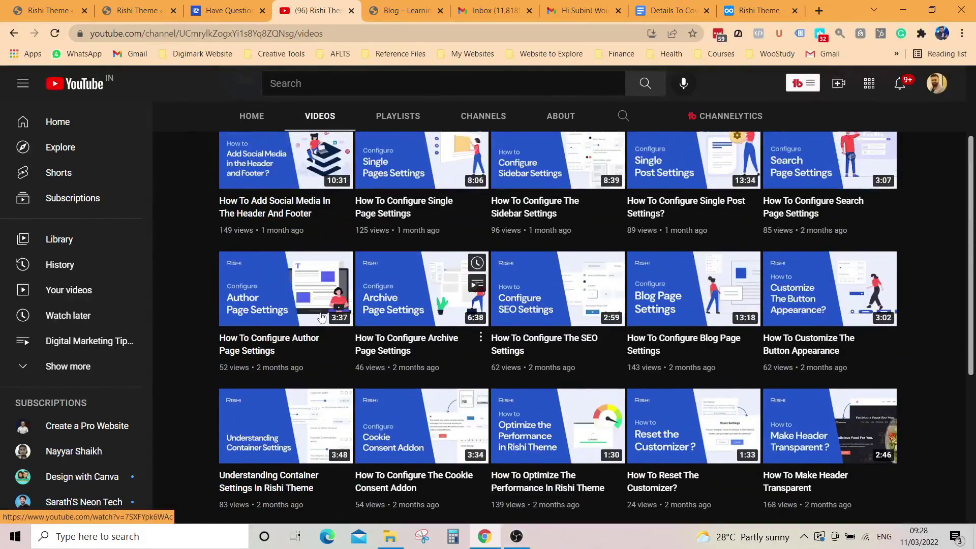
pyautogui.scroll(-5, 656, 316)
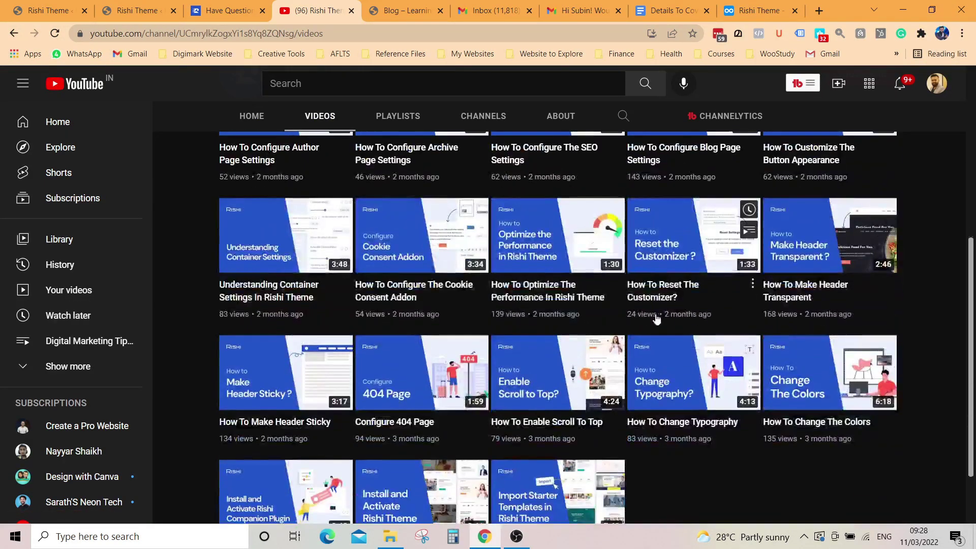
pyautogui.moveTo(528, 434)
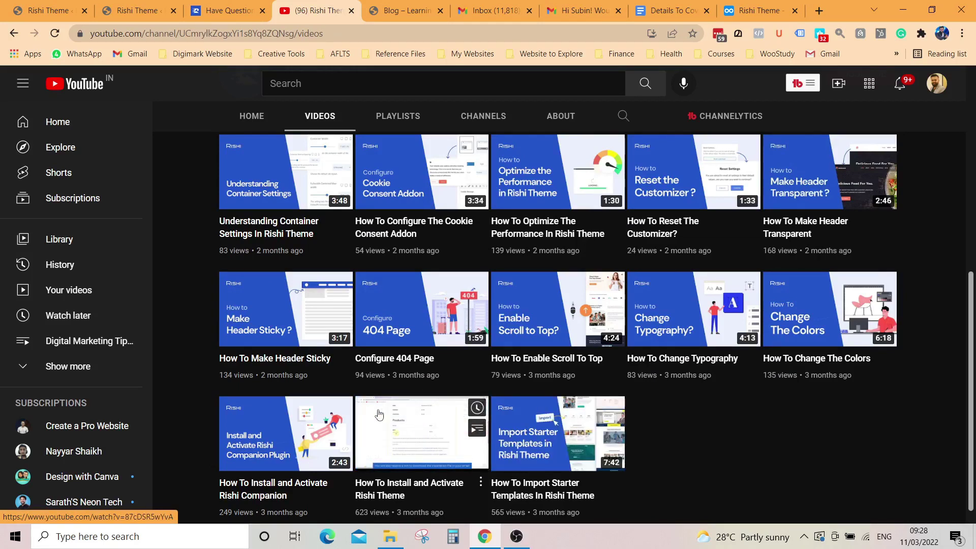
pyautogui.moveTo(262, 419)
pyautogui.moveTo(564, 386)
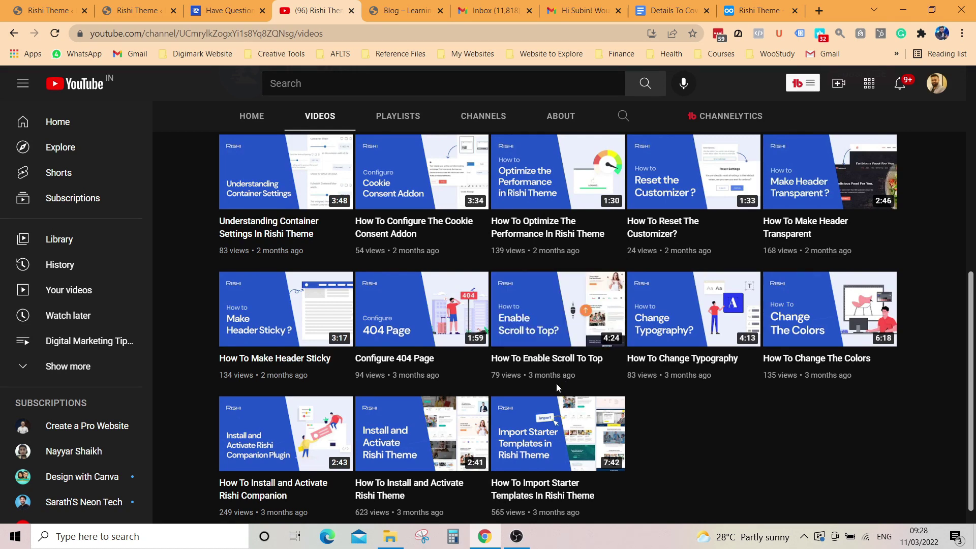
pyautogui.scroll(2, 481, 282)
pyautogui.scroll(5, 481, 282)
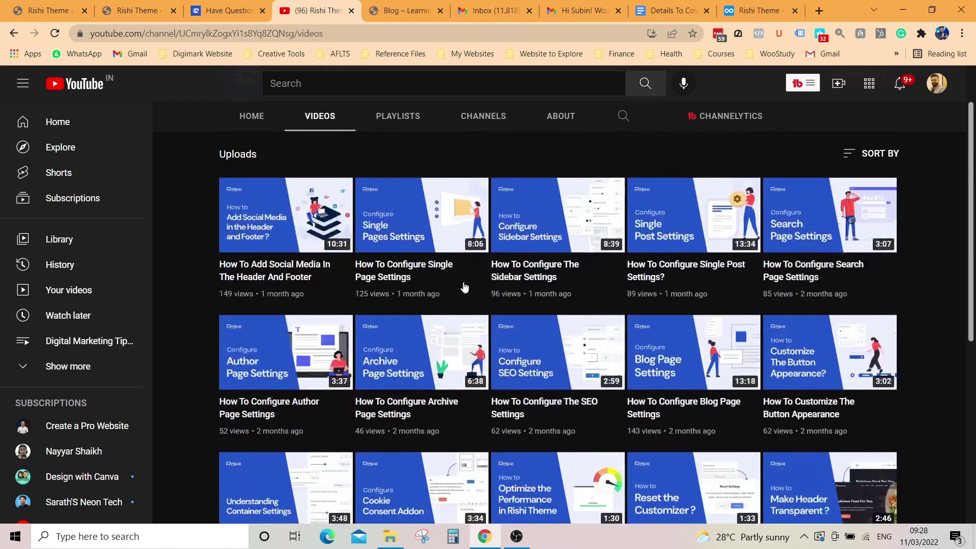
pyautogui.moveTo(425, 284)
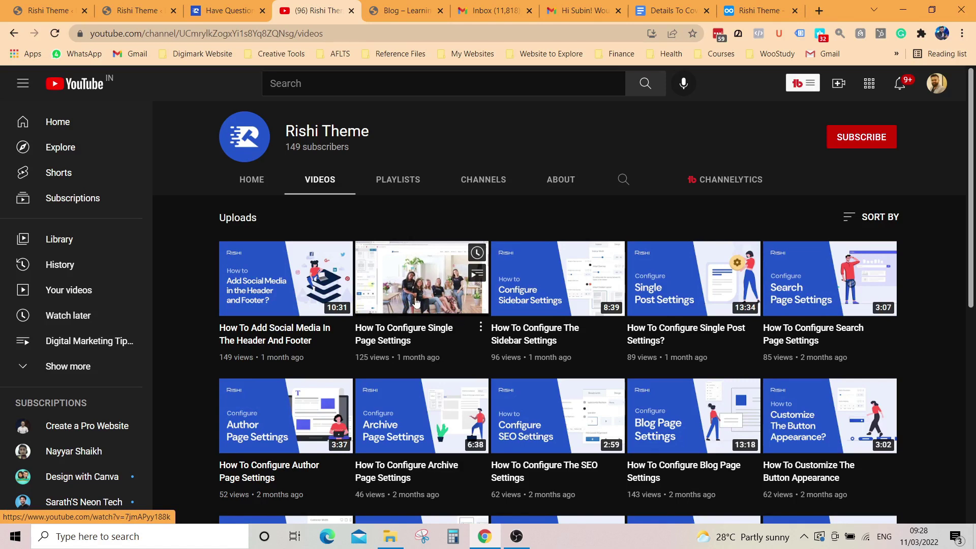
pyautogui.scroll(-7, 416, 303)
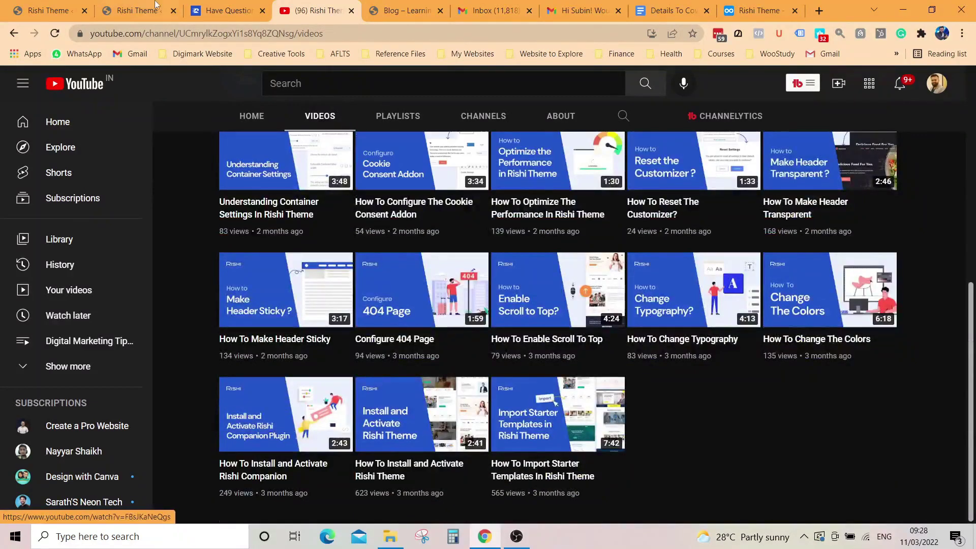
pyautogui.click(224, 10)
pyautogui.scroll(8, 492, 325)
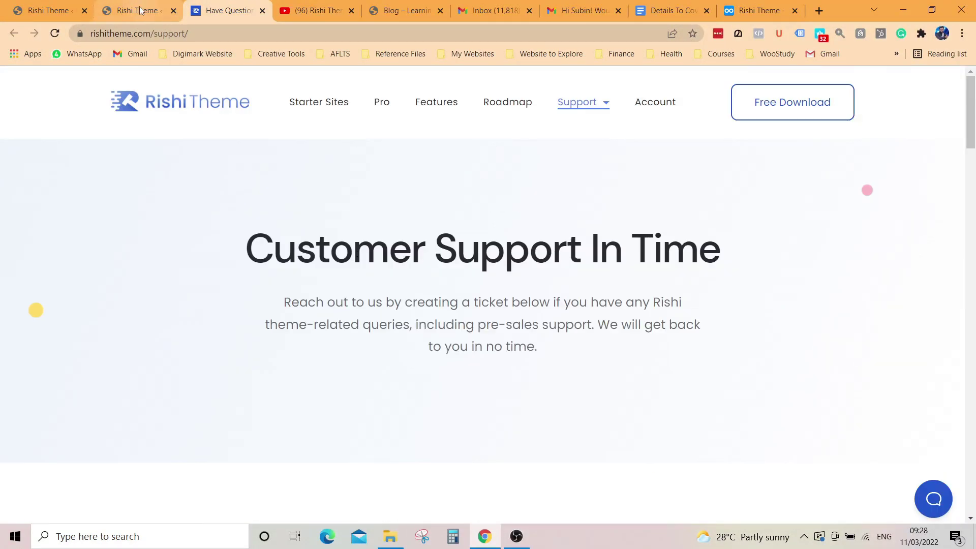
# Step: From the Rishi Theme dashboard, open the live Digimark home page in a new tab via Visit Site
pyautogui.click(141, 11)
pyautogui.scroll(7, 676, 316)
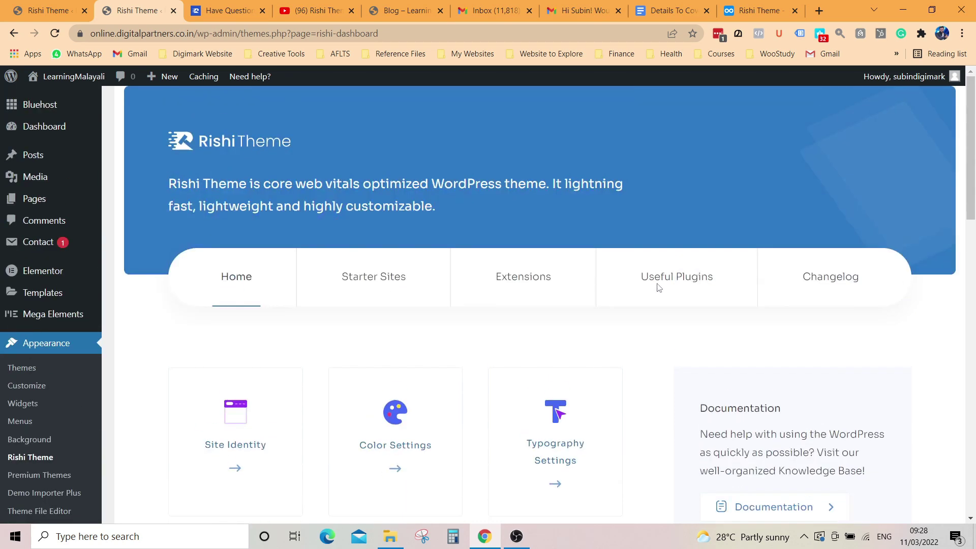
pyautogui.moveTo(56, 83)
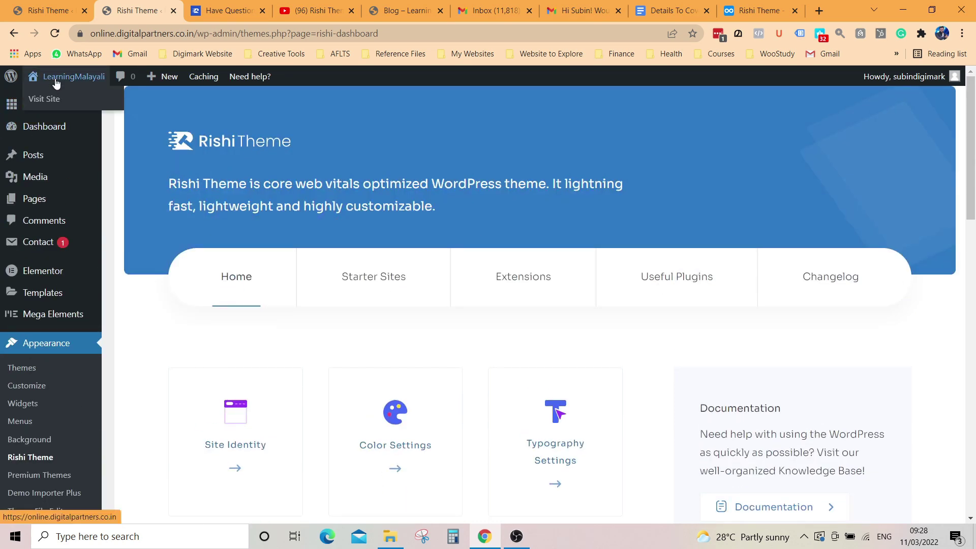
pyautogui.rightClick(51, 100)
pyautogui.click(90, 104)
pyautogui.hotkey('ctrl', 'Tab')
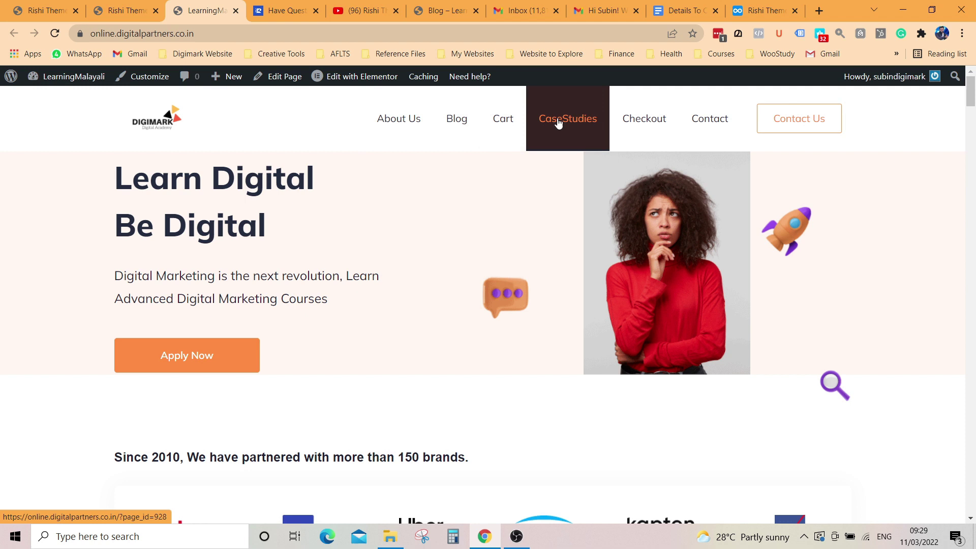
# Step: Scroll through the Digi Market home page to review its sections
pyautogui.click(518, 536)
pyautogui.click(478, 531)
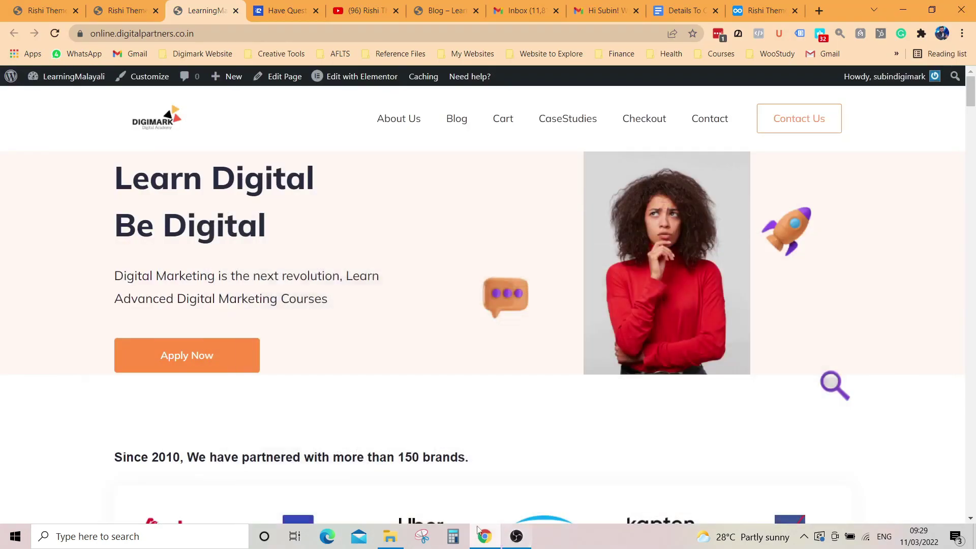
pyautogui.scroll(-5, 224, 283)
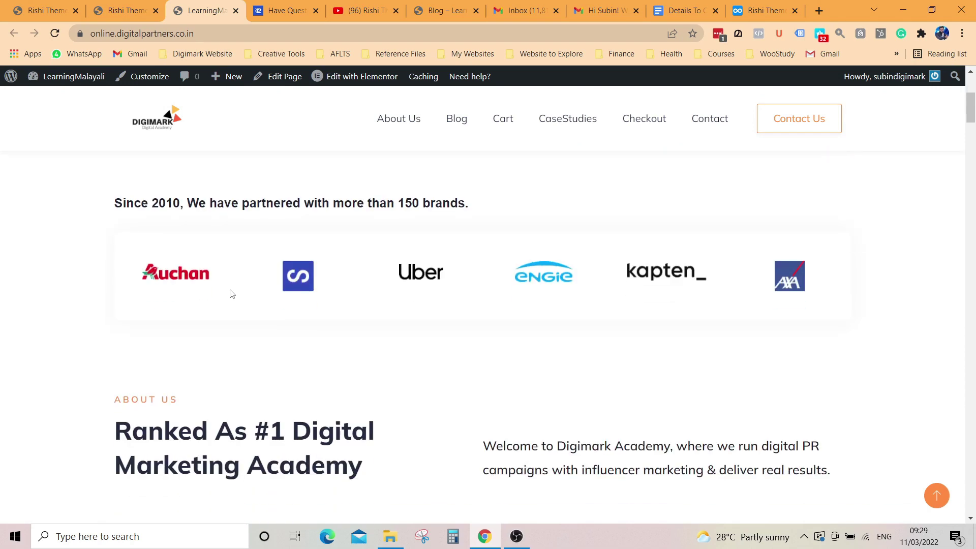
pyautogui.scroll(-11, 231, 294)
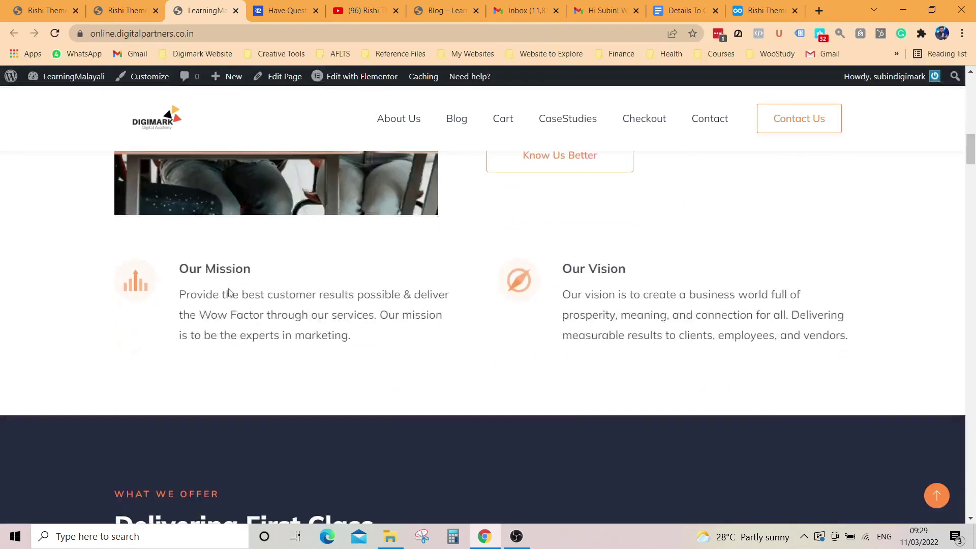
pyautogui.scroll(-12, 229, 292)
pyautogui.scroll(5, 228, 290)
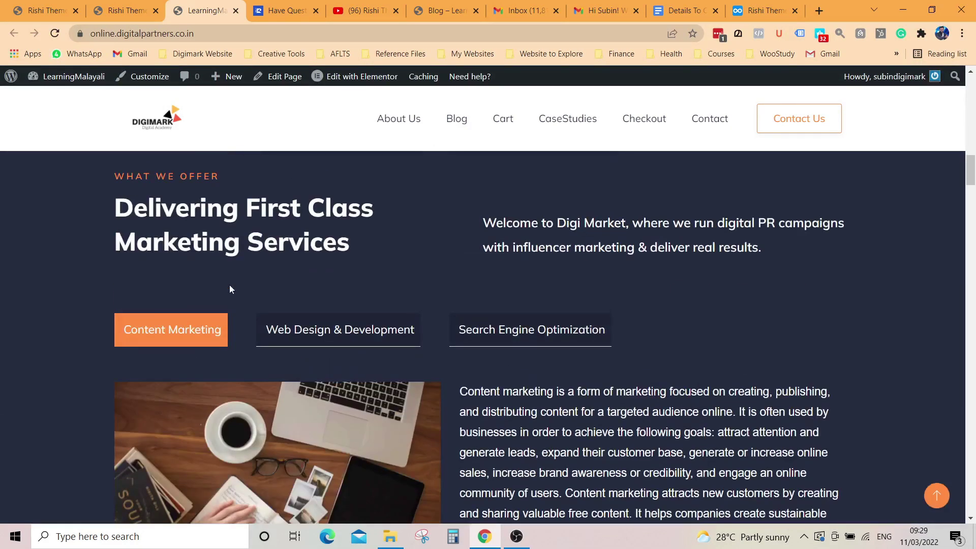
# Step: Look over the Contact page's form and contact details, then go to About Us
pyautogui.click(705, 119)
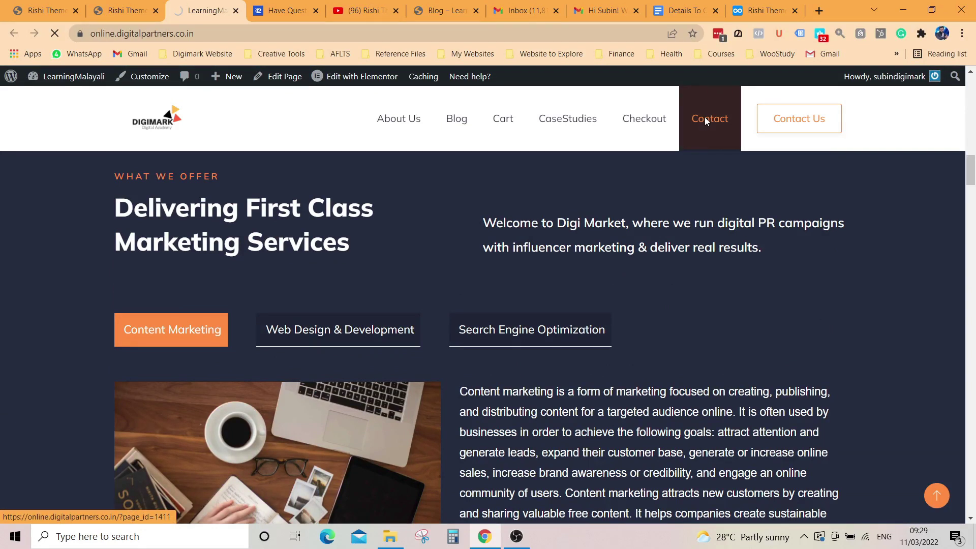
pyautogui.scroll(-1, 387, 264)
pyautogui.scroll(-6, 387, 264)
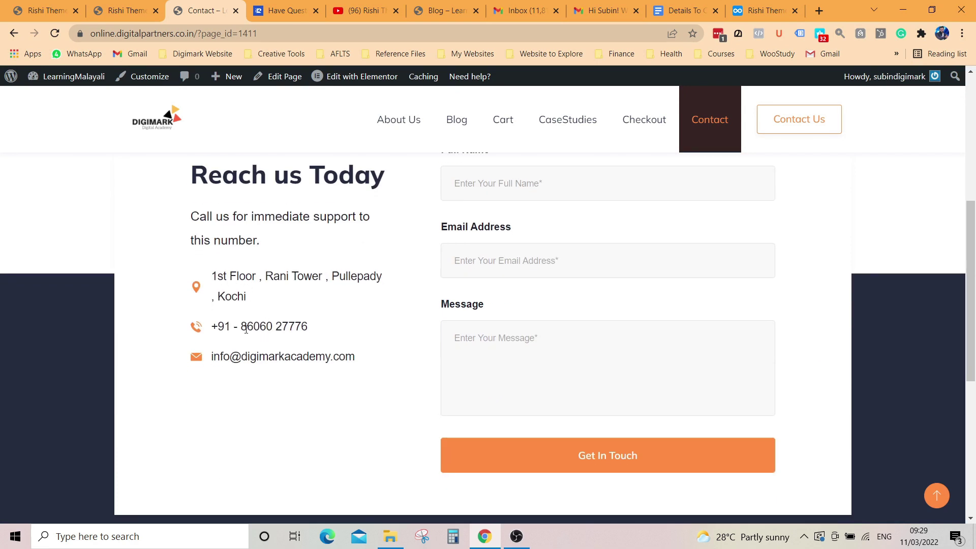
pyautogui.moveTo(246, 329); pyautogui.dragTo(293, 346)
pyautogui.moveTo(218, 359); pyautogui.dragTo(392, 364)
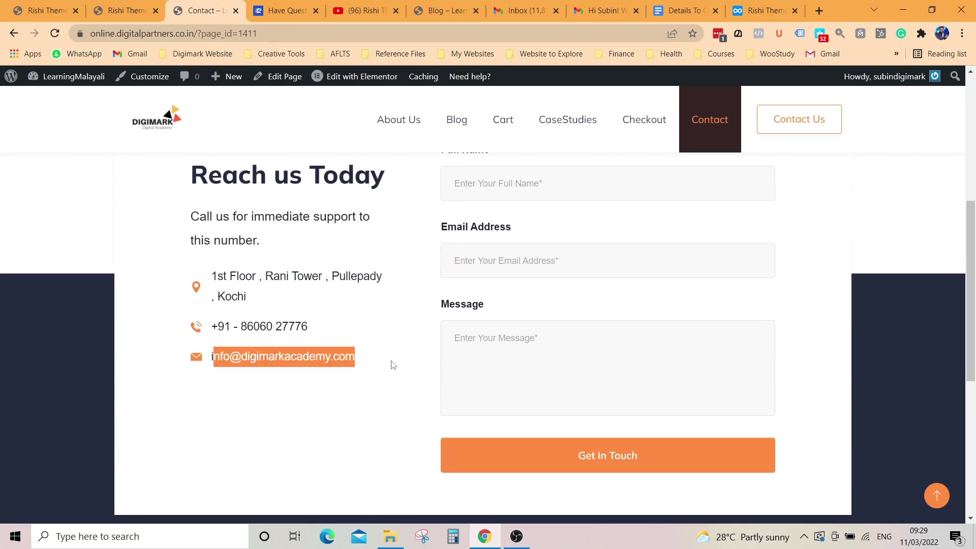
pyautogui.click(384, 368)
pyautogui.scroll(4, 392, 364)
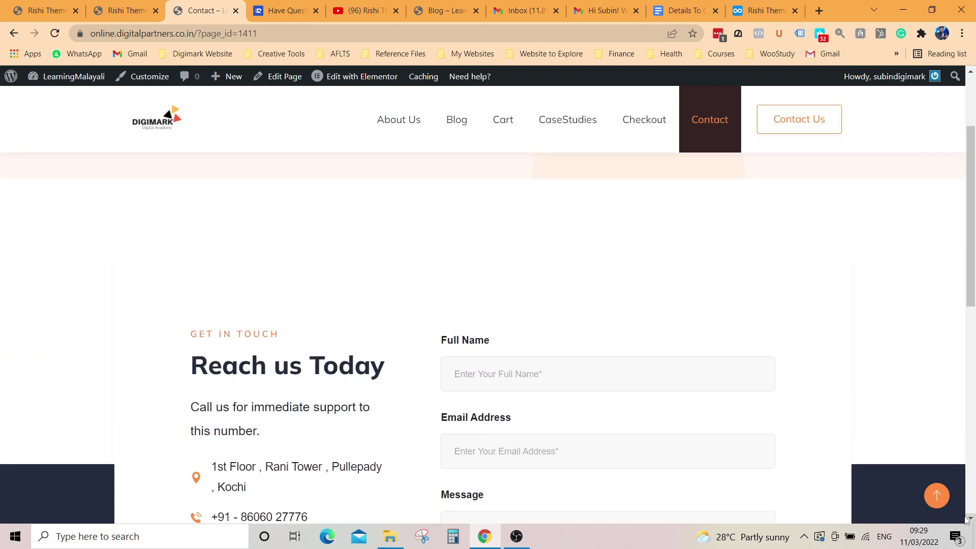
pyautogui.click(940, 499)
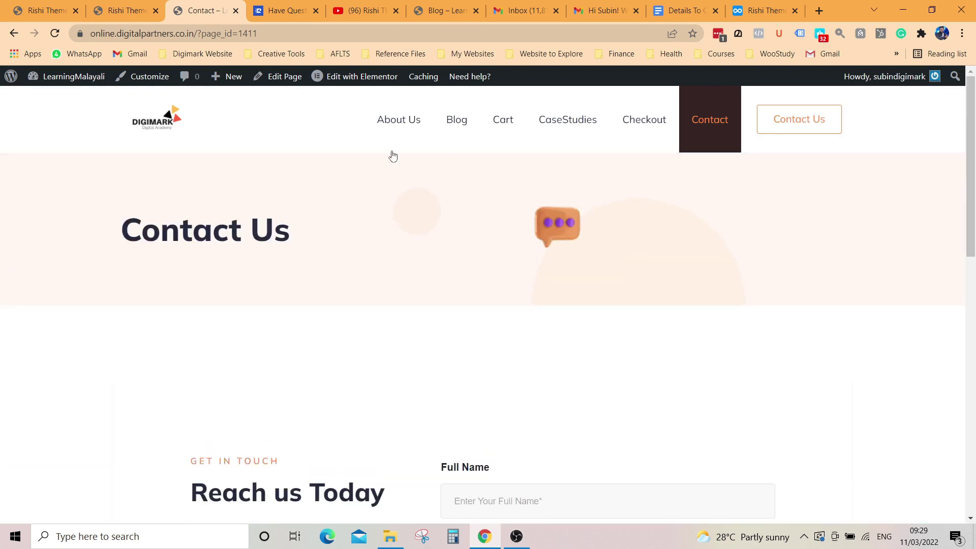
pyautogui.click(370, 131)
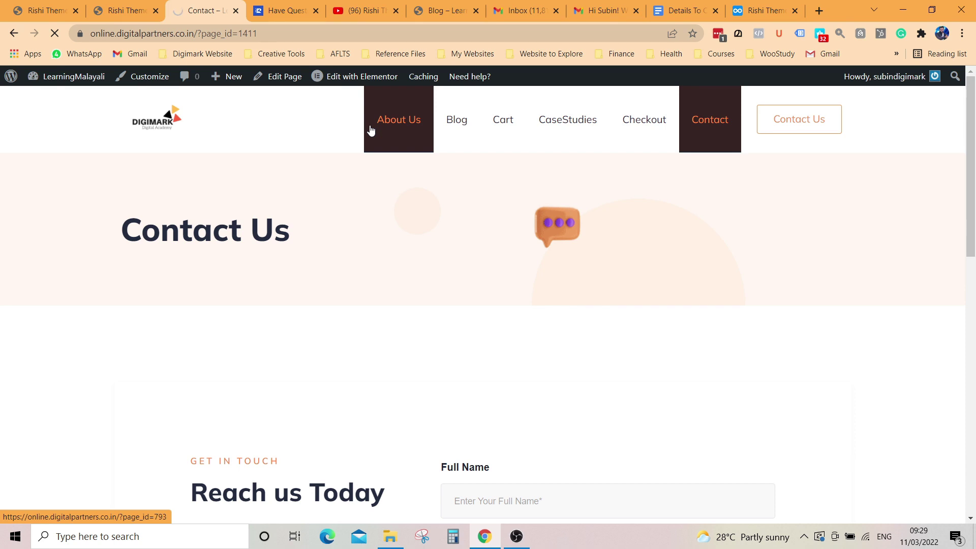